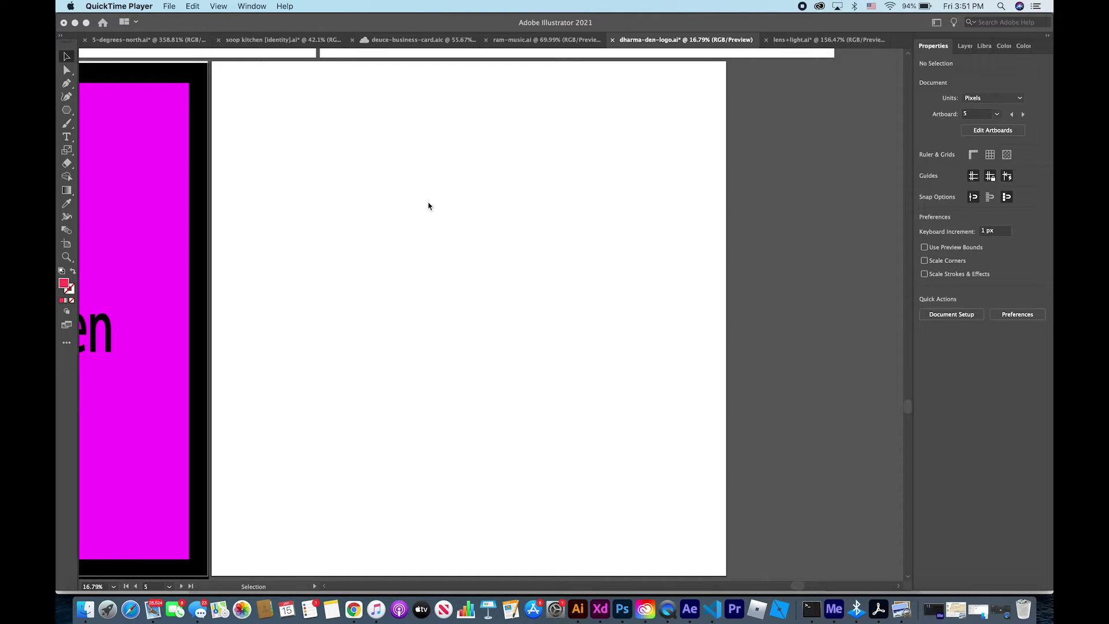
Bring Illustrator forward, then switch over to the browser showing Figma.
scroll(429, 206, "left", 1)
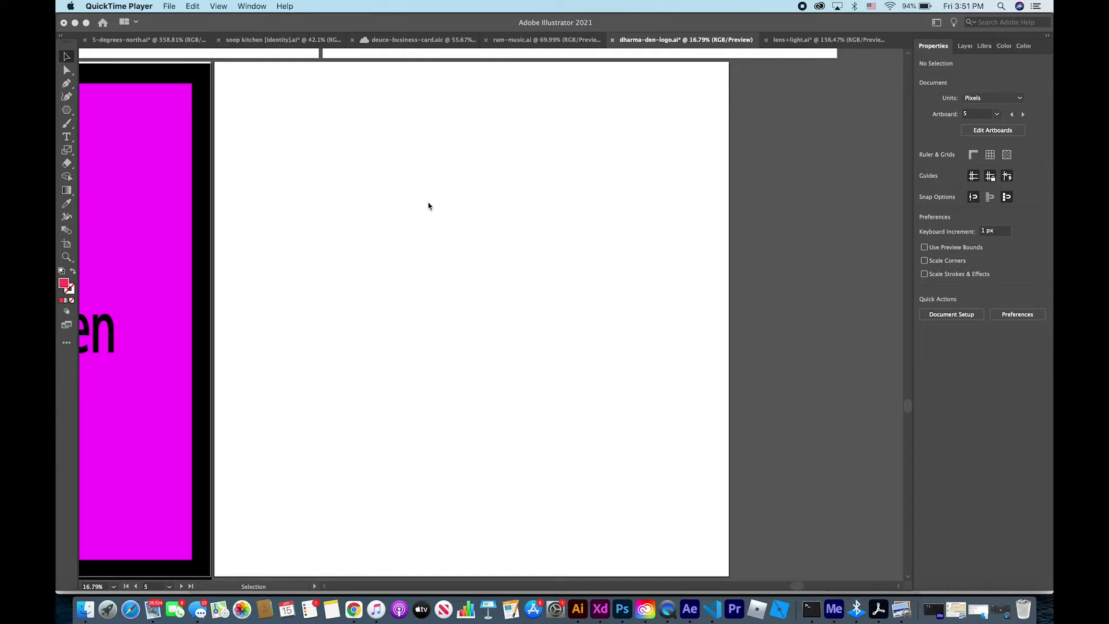
left_click(428, 206)
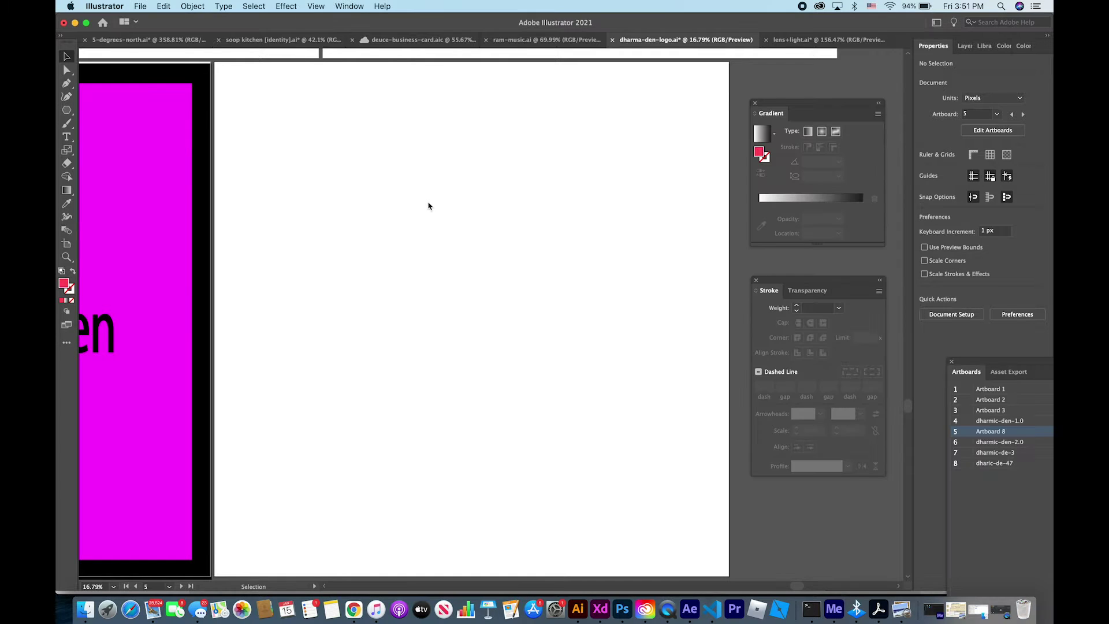
key("super+Tab")
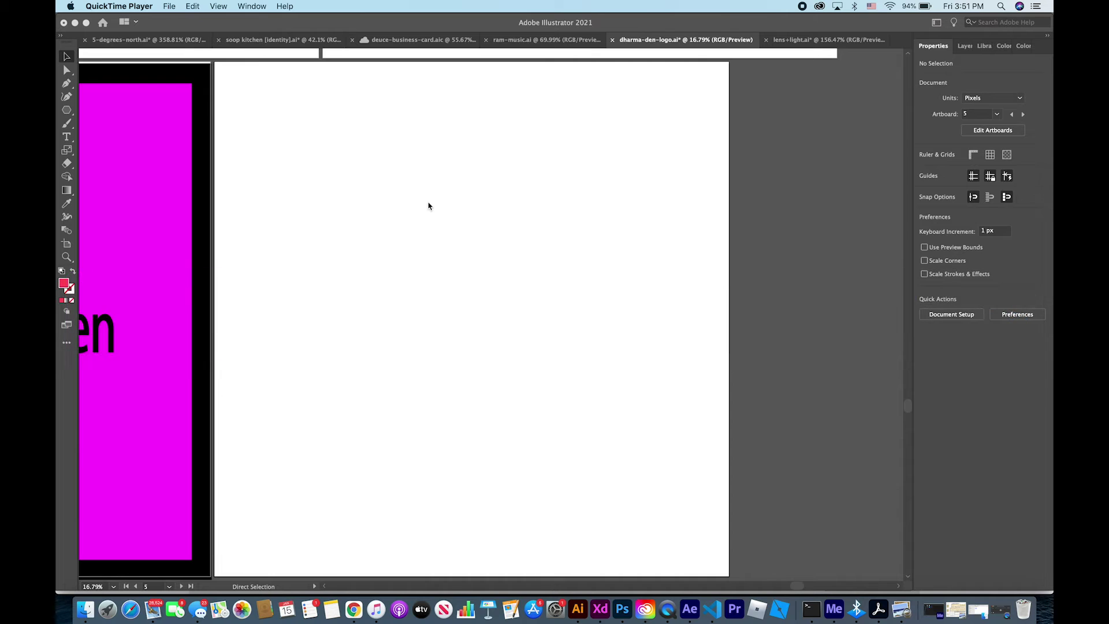
key("super+Tab")
key("super+Tab")
key("super+Tab")
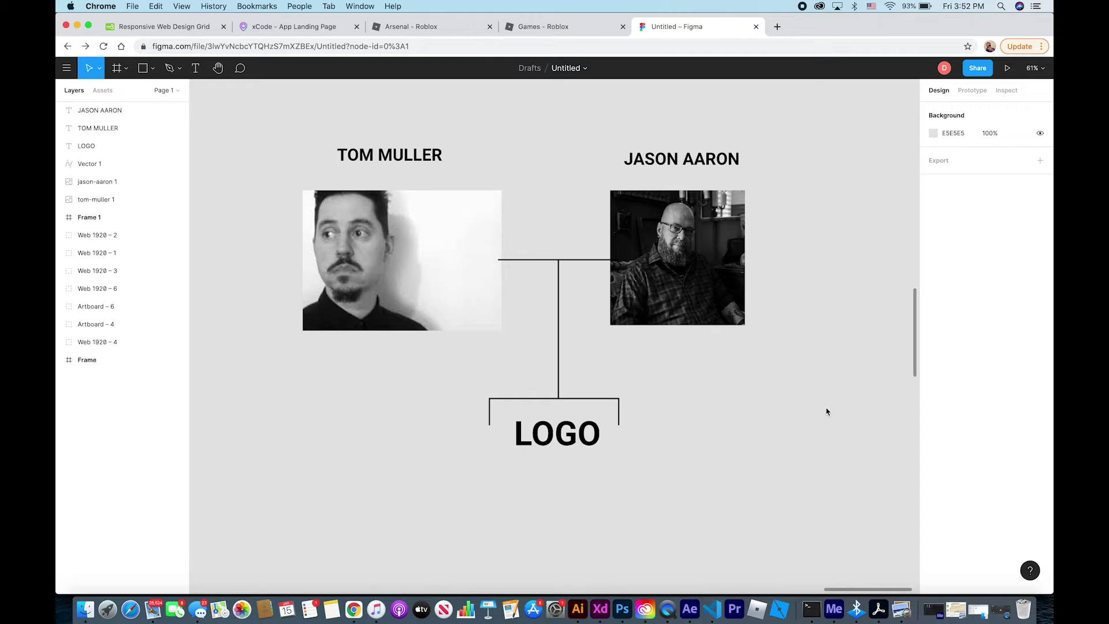
View the EMBER rune-letter reference in Photoshop, then return to the Illustrator logo file.
key("ctrl+super+Escape")
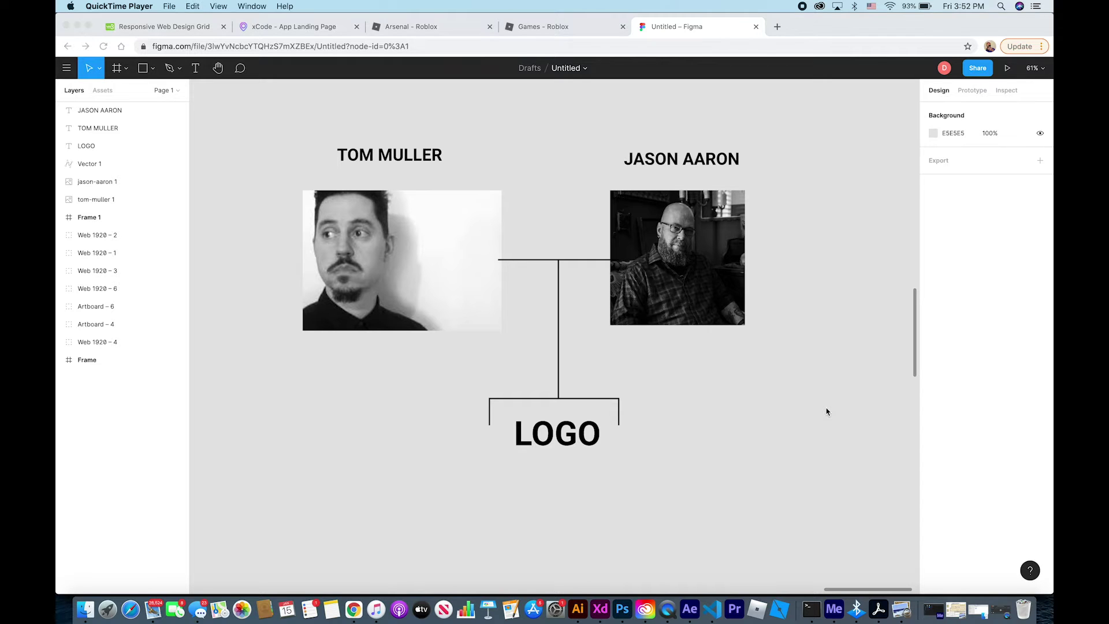
key("super+Tab")
key("super+Tab")
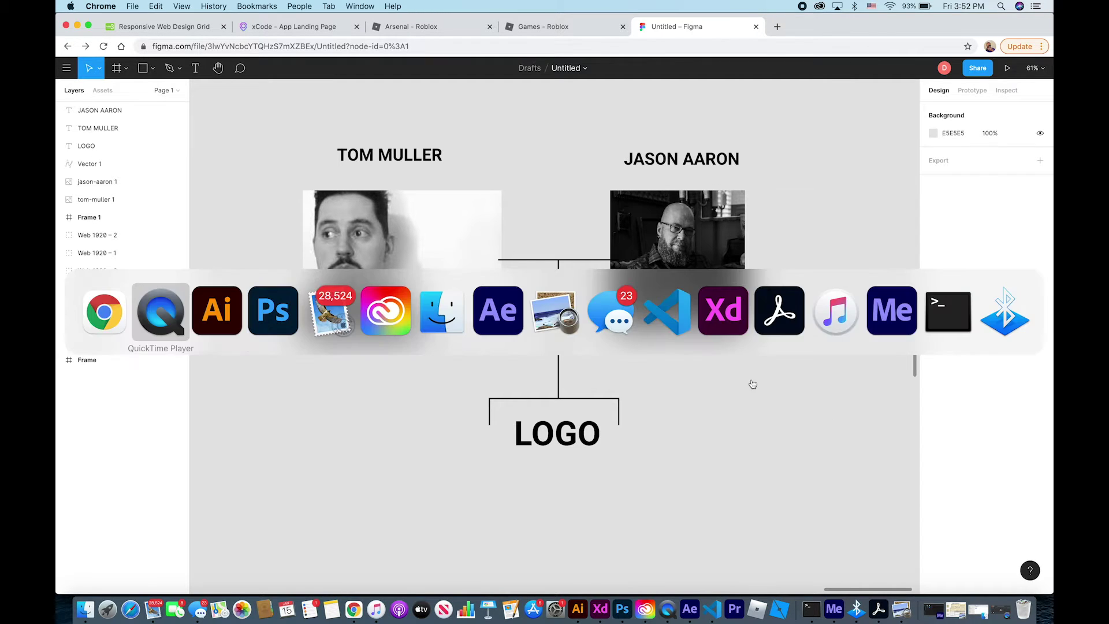
key("super+Tab")
key("super+Tab")
key("super+Tab")
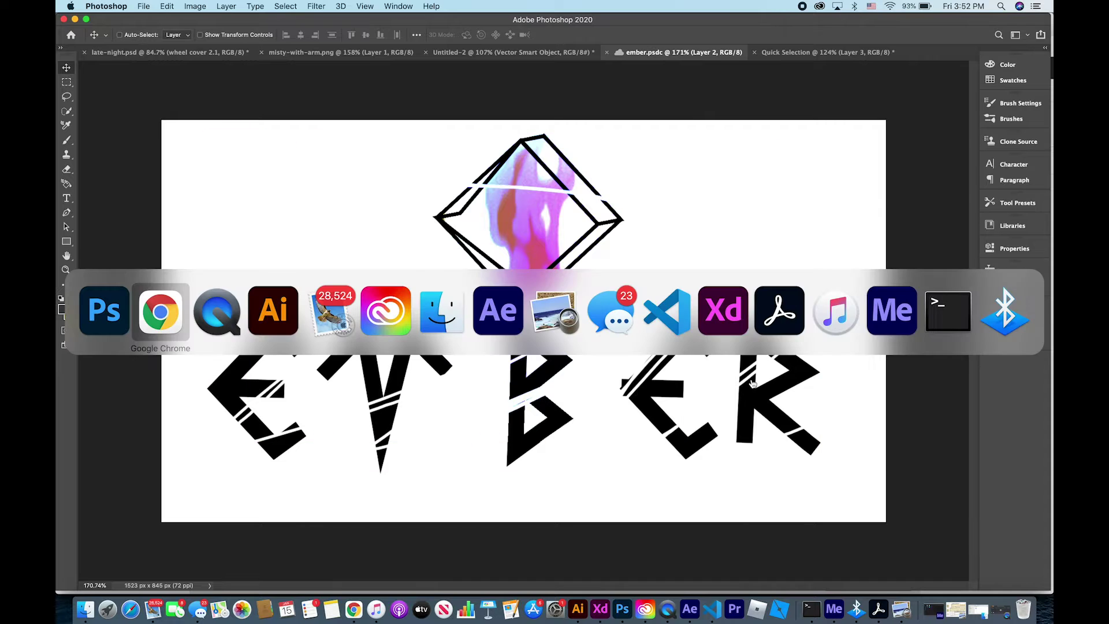
key("super+Tab")
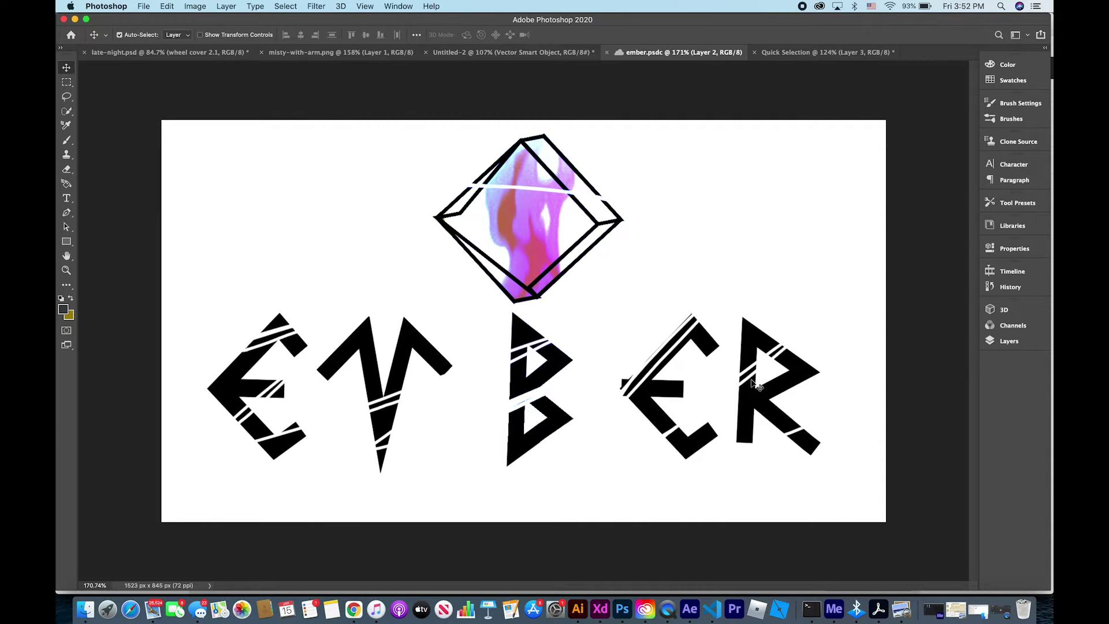
key("super+Tab")
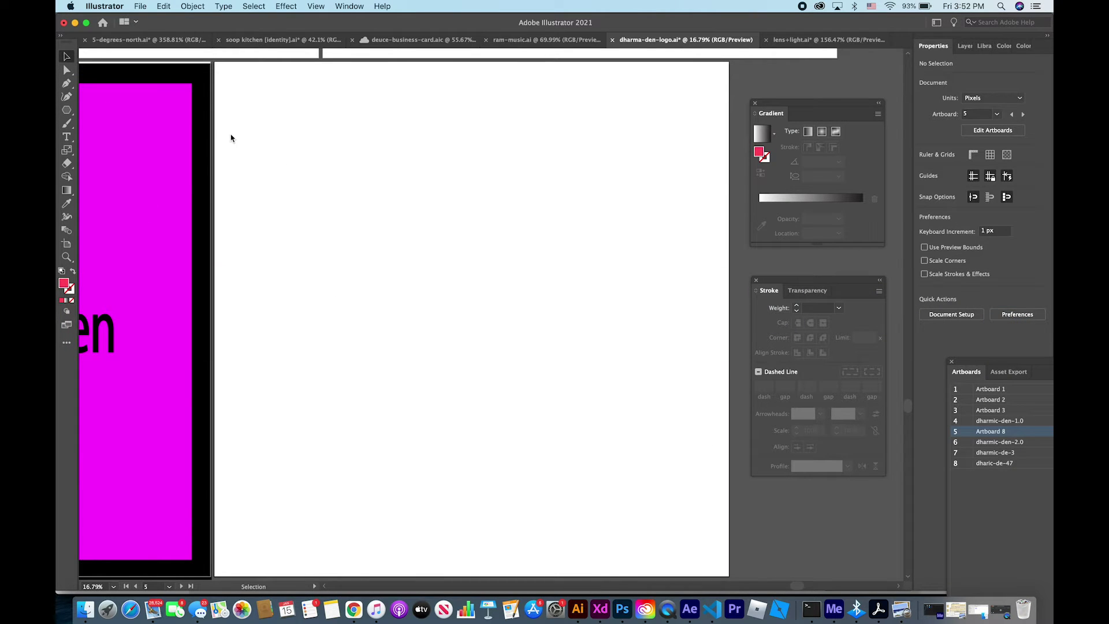
left_click(67, 110)
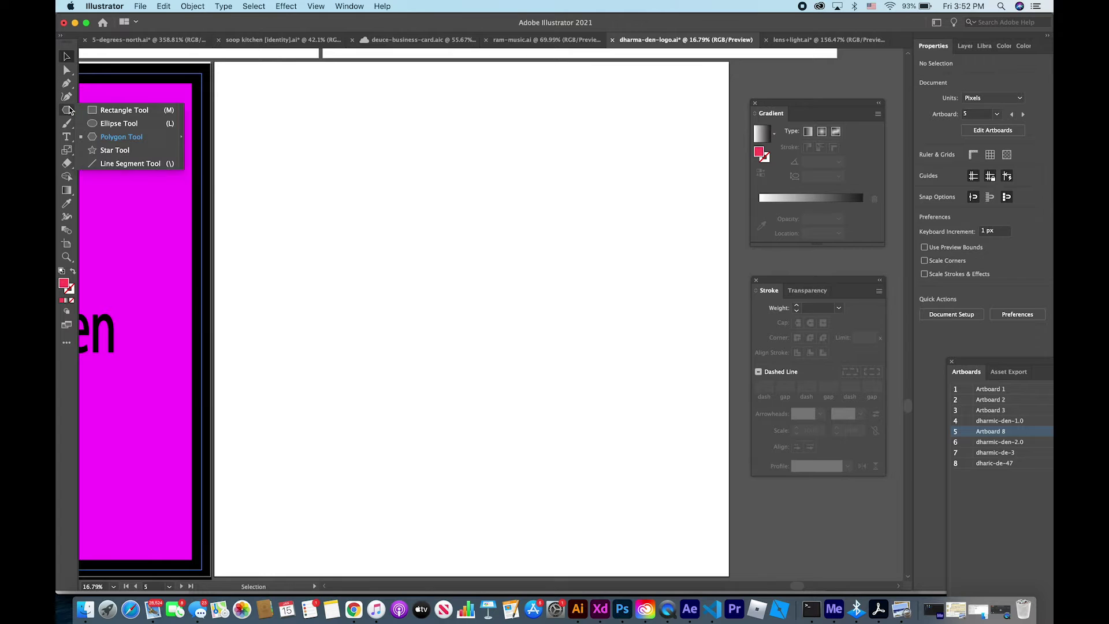
left_click(124, 110)
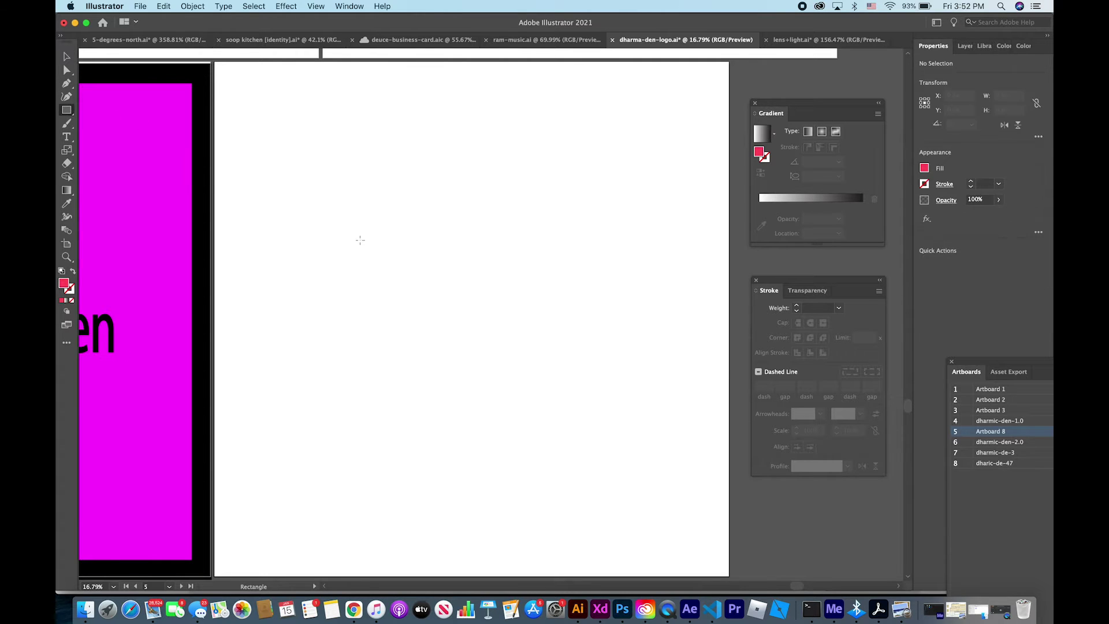
left_click_drag(360, 240, 414, 295)
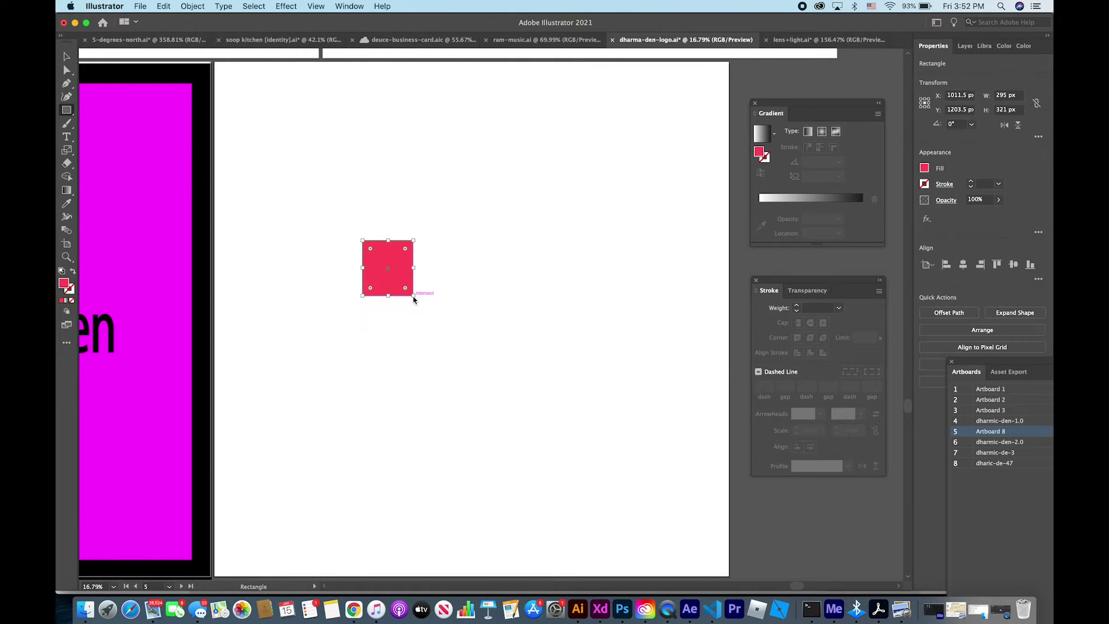
key("Delete")
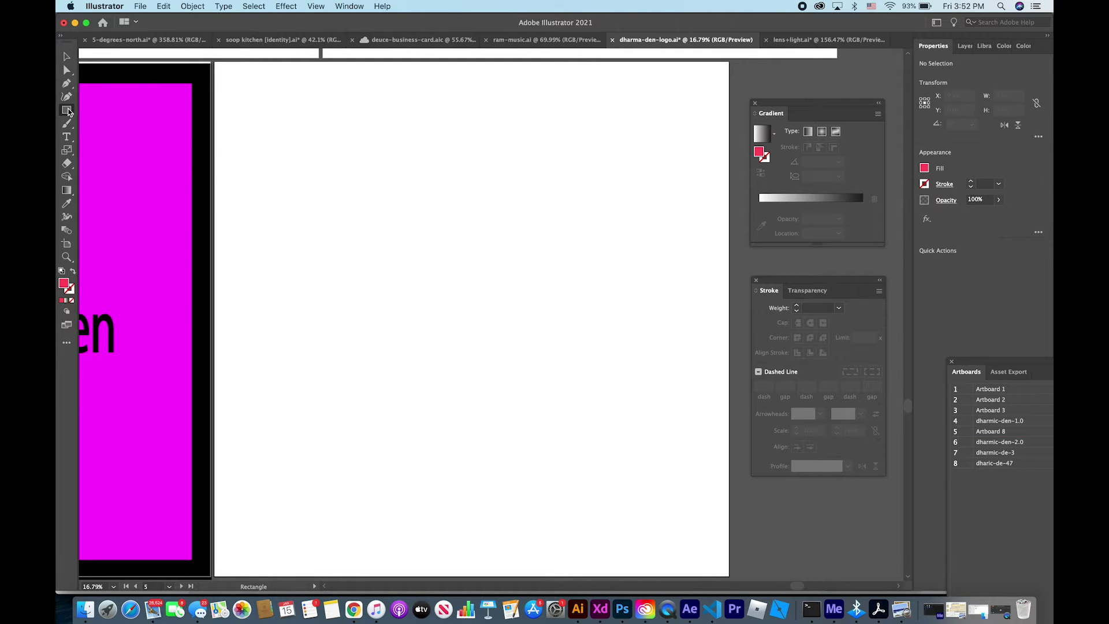
left_click(68, 110)
left_click(121, 137)
left_click(420, 281)
type("3")
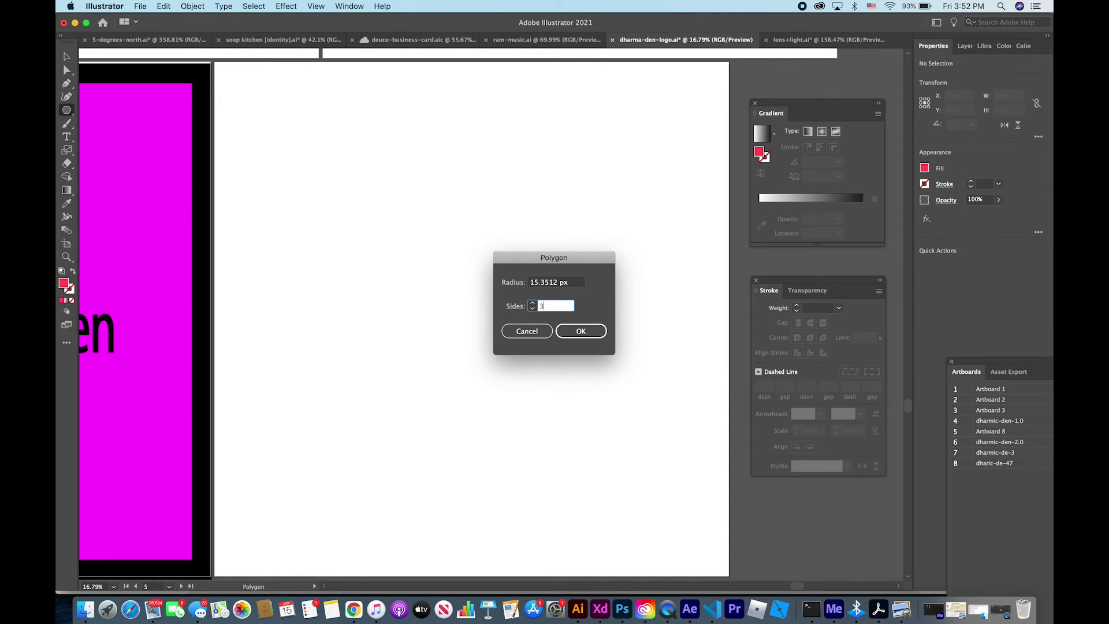
key("Return")
scroll(452, 304, "up", 2)
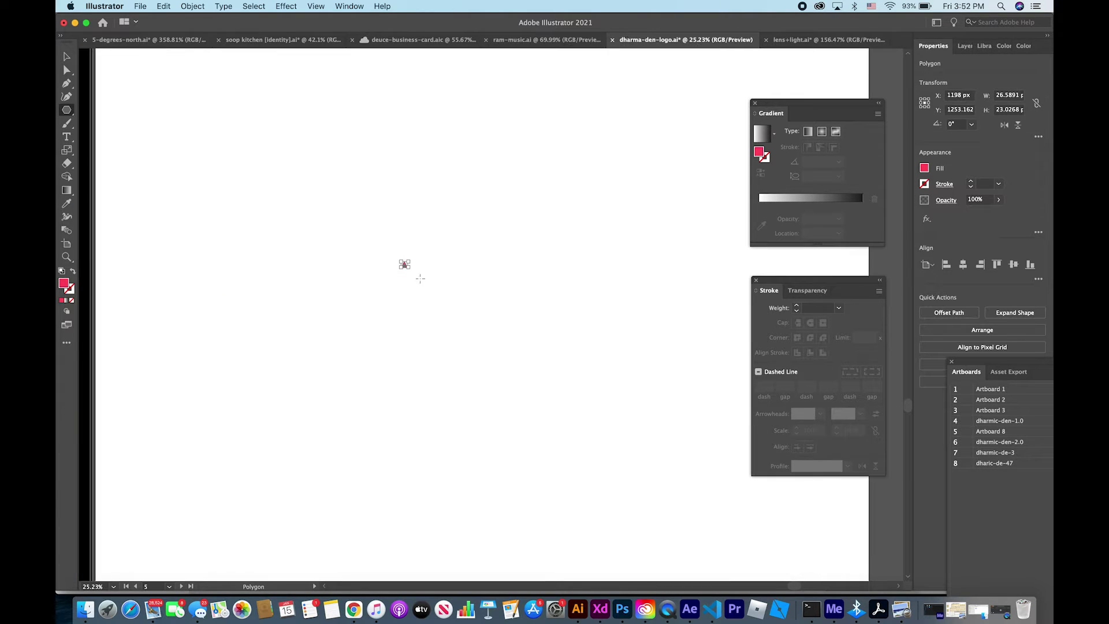
scroll(415, 282, "down", 3)
left_click_drag(391, 244, 396, 284)
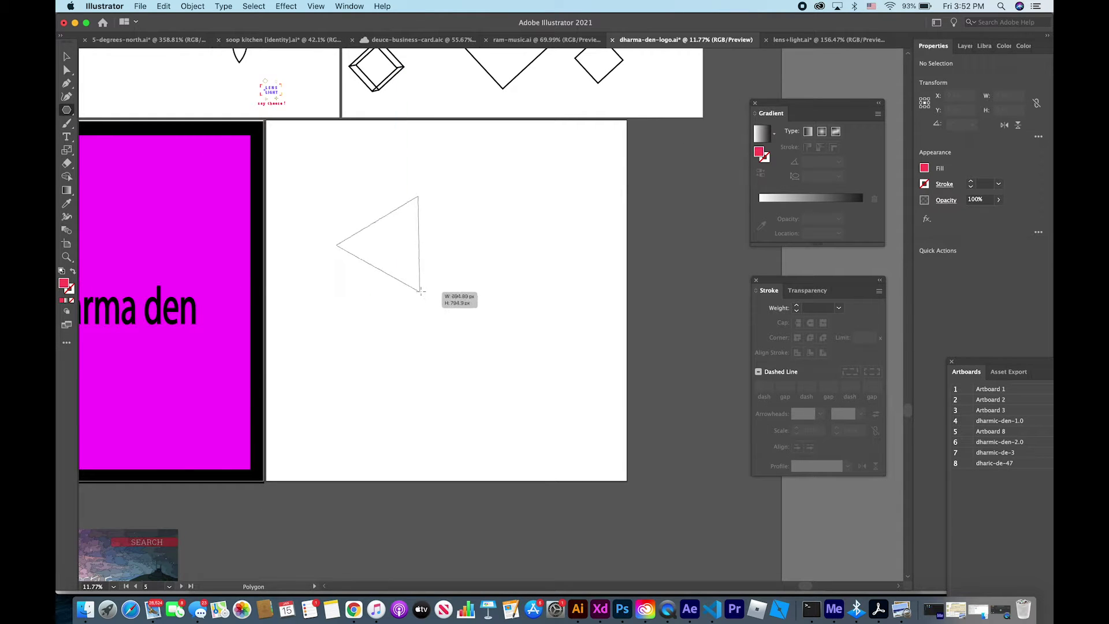
left_click_drag(395, 284, 429, 276)
key("Delete")
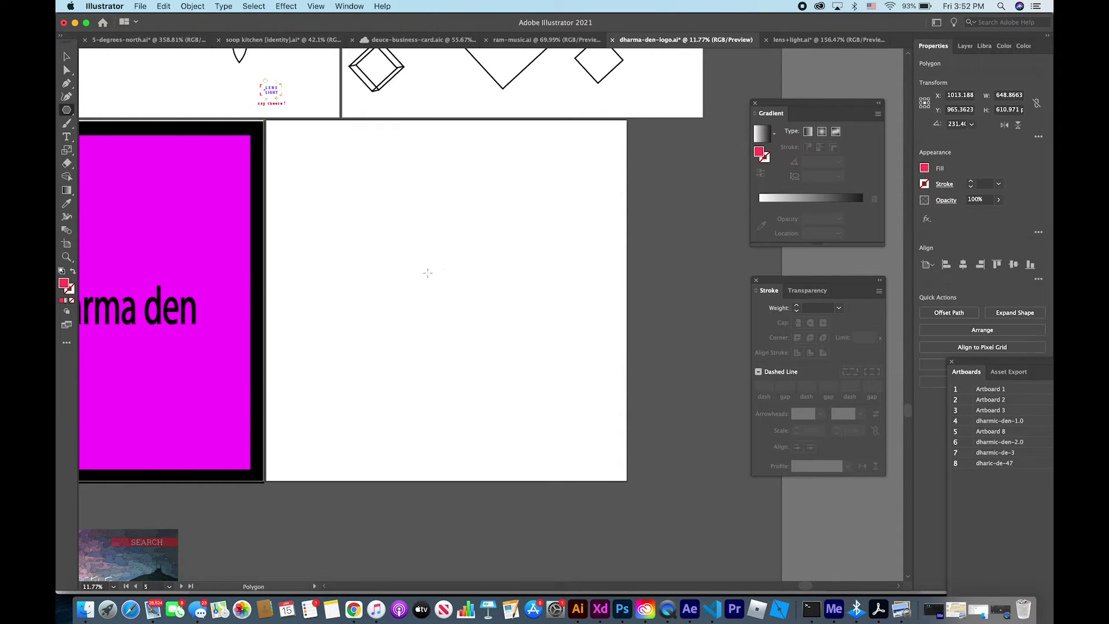
left_click(70, 110)
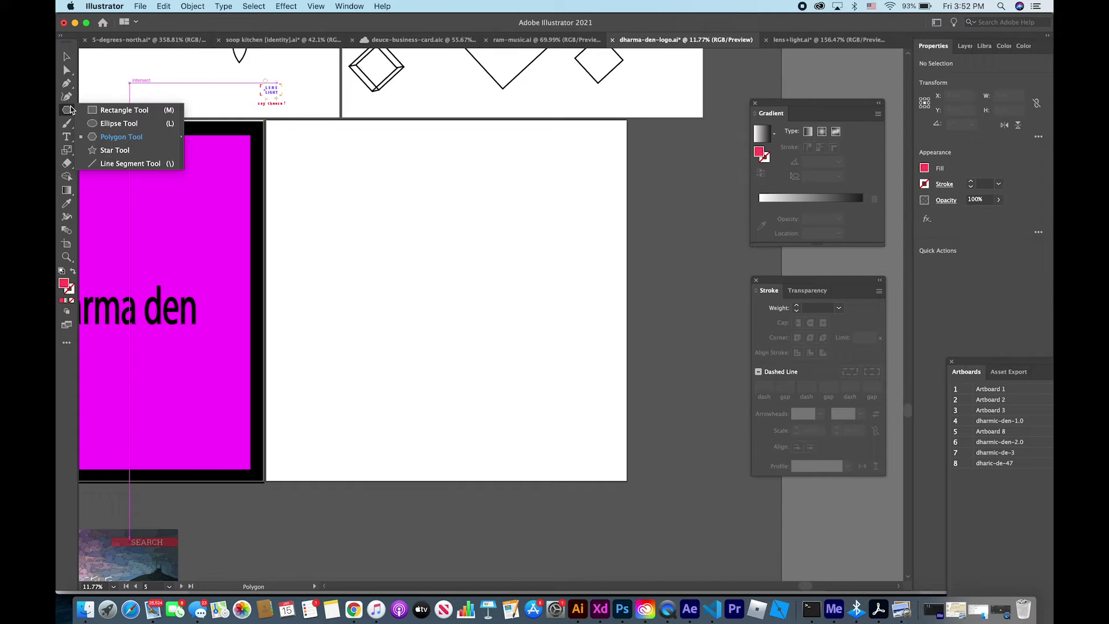
left_click(115, 137)
scroll(329, 176, "up", 2)
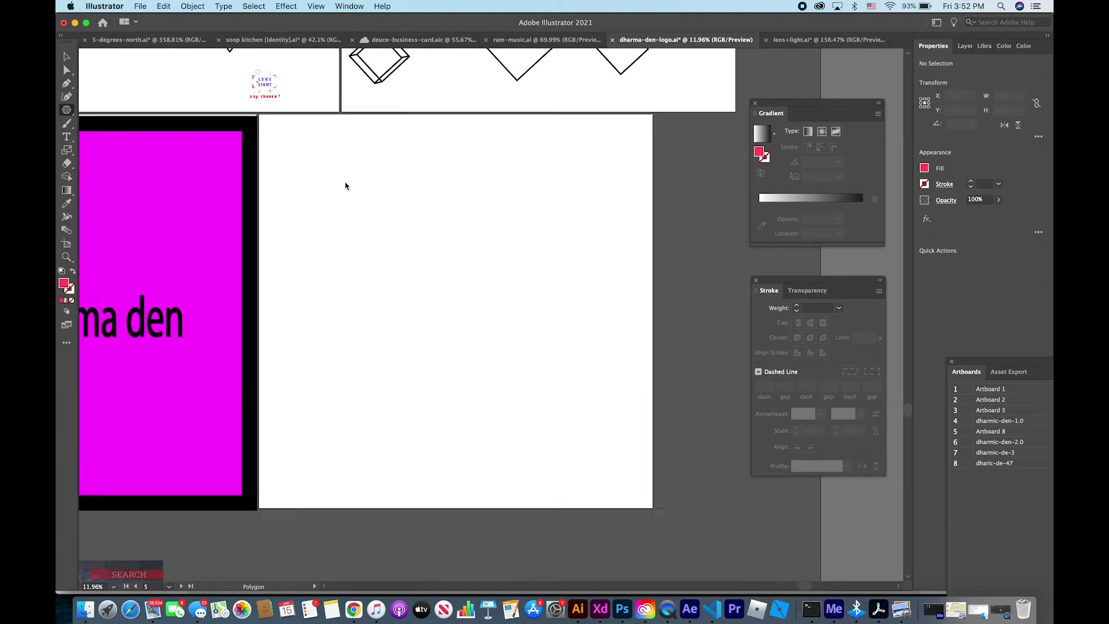
Create a four-sided polygon, rotate it into a diamond and scale it down.
left_click(346, 240)
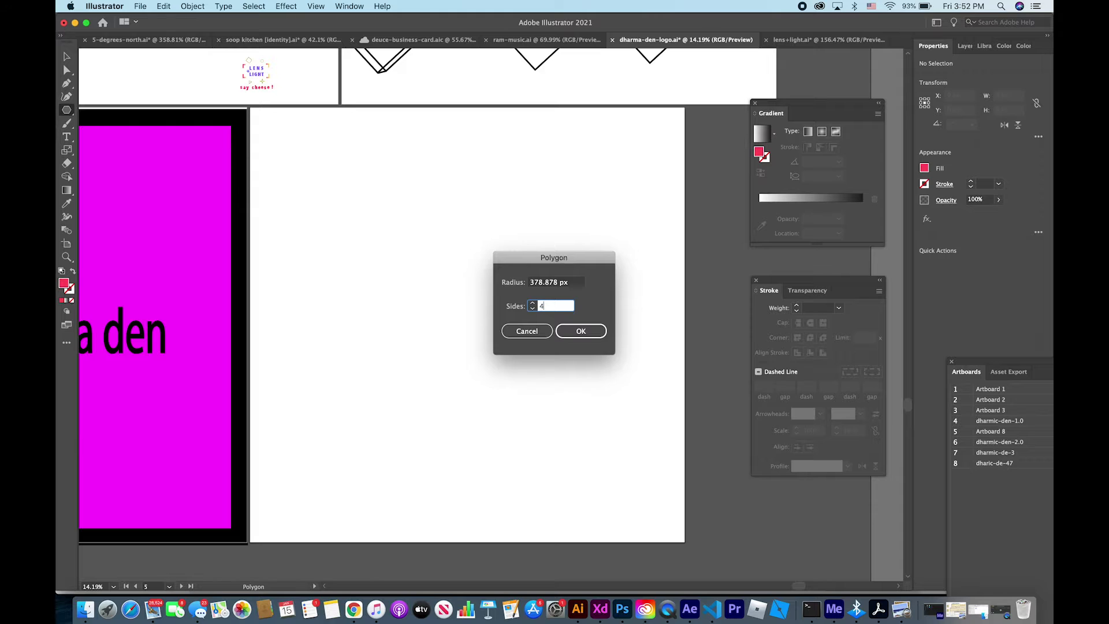
key("Return")
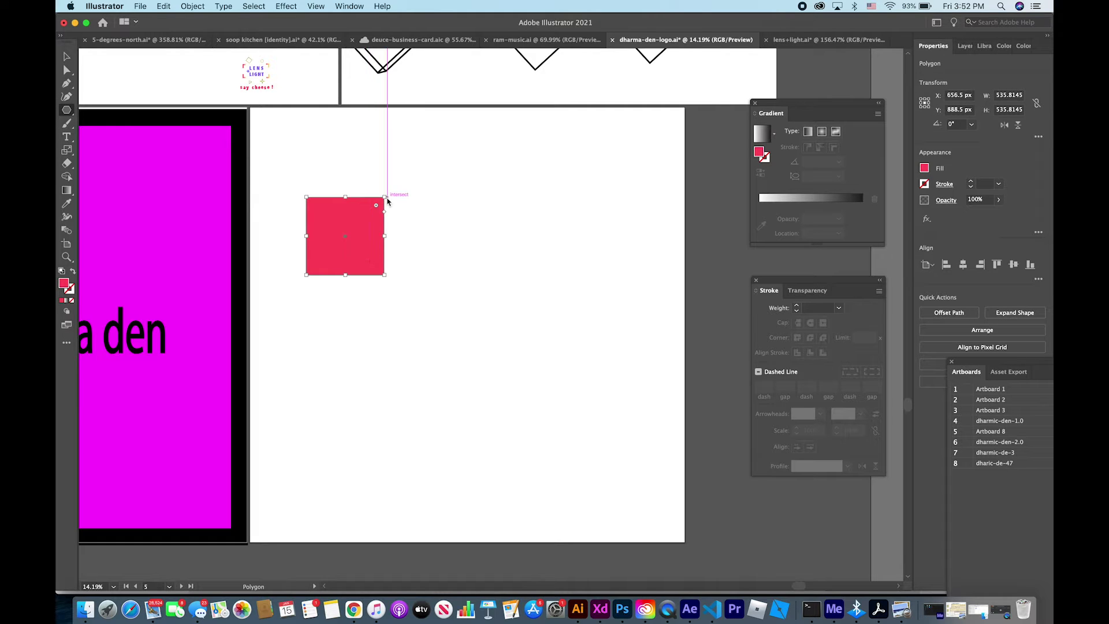
left_click_drag(386, 201, 371, 213)
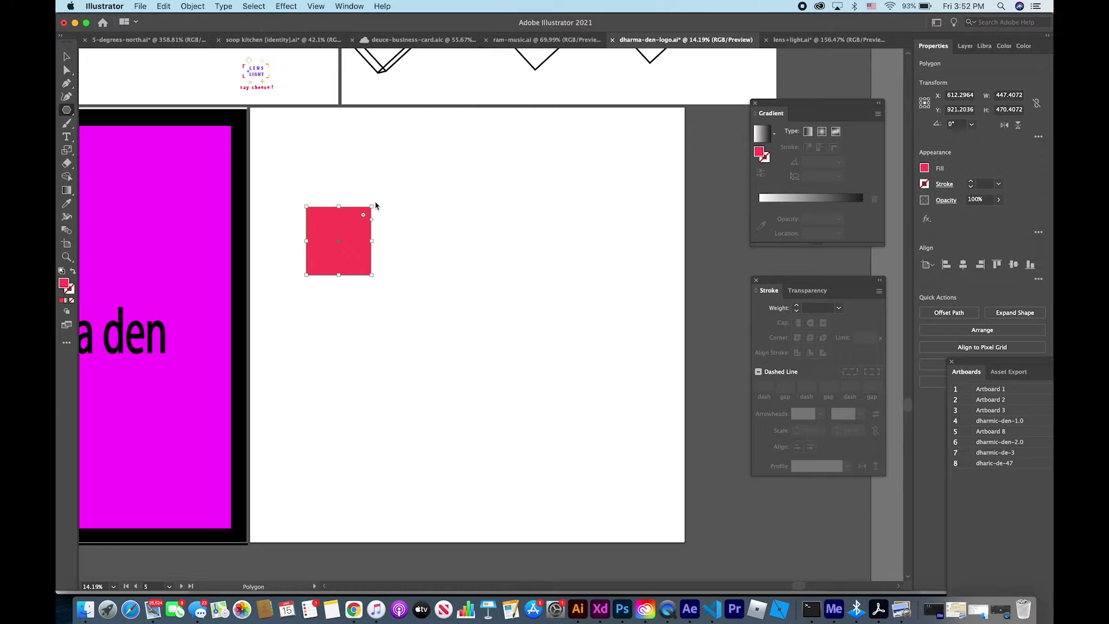
left_click_drag(374, 205, 386, 238)
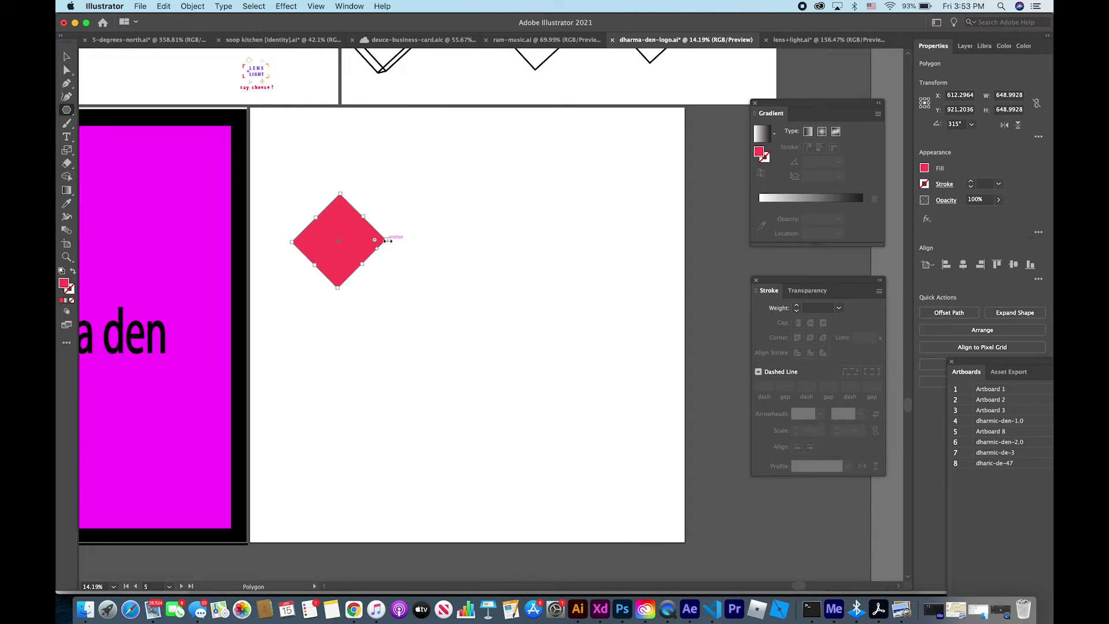
left_click_drag(377, 240, 363, 243)
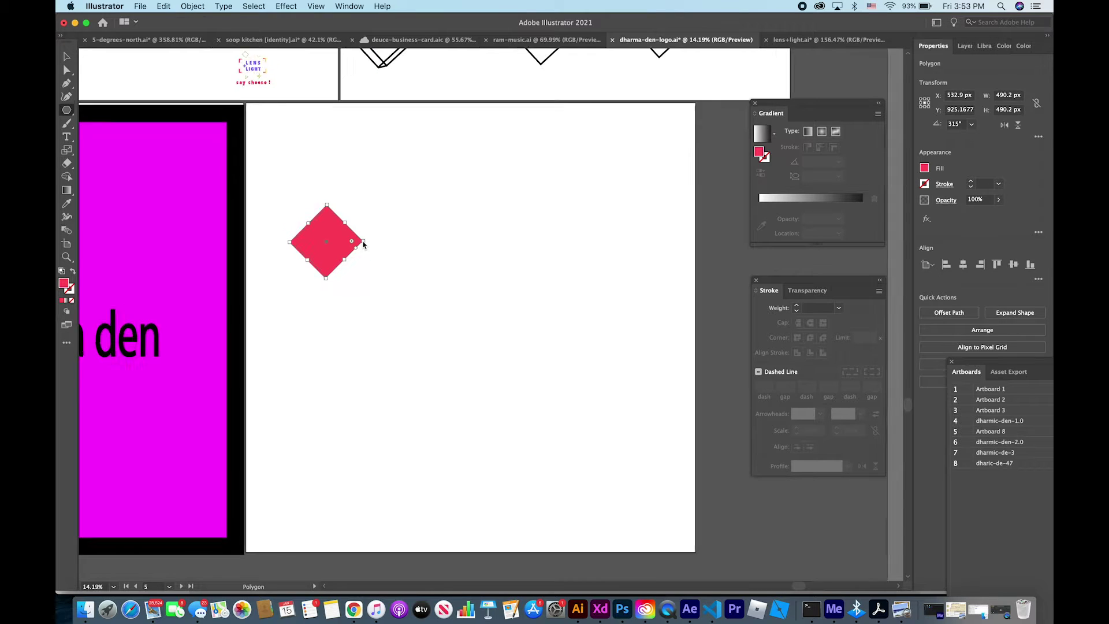
scroll(363, 244, "up", 1)
Give the diamond no fill and a 10 pt black stroke.
left_click(924, 168)
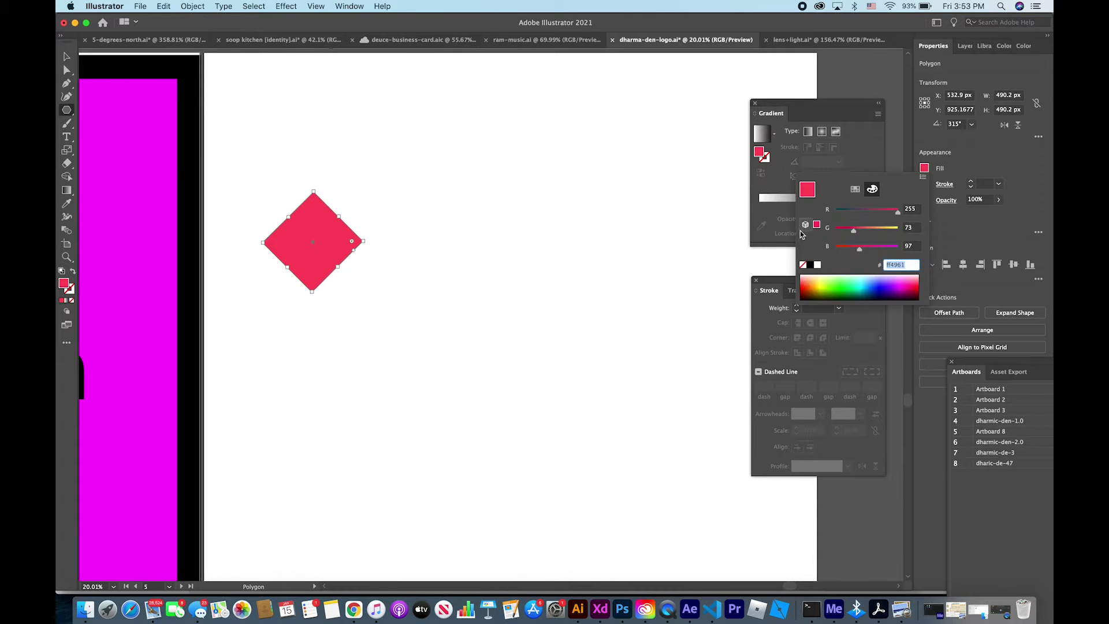
left_click(809, 267)
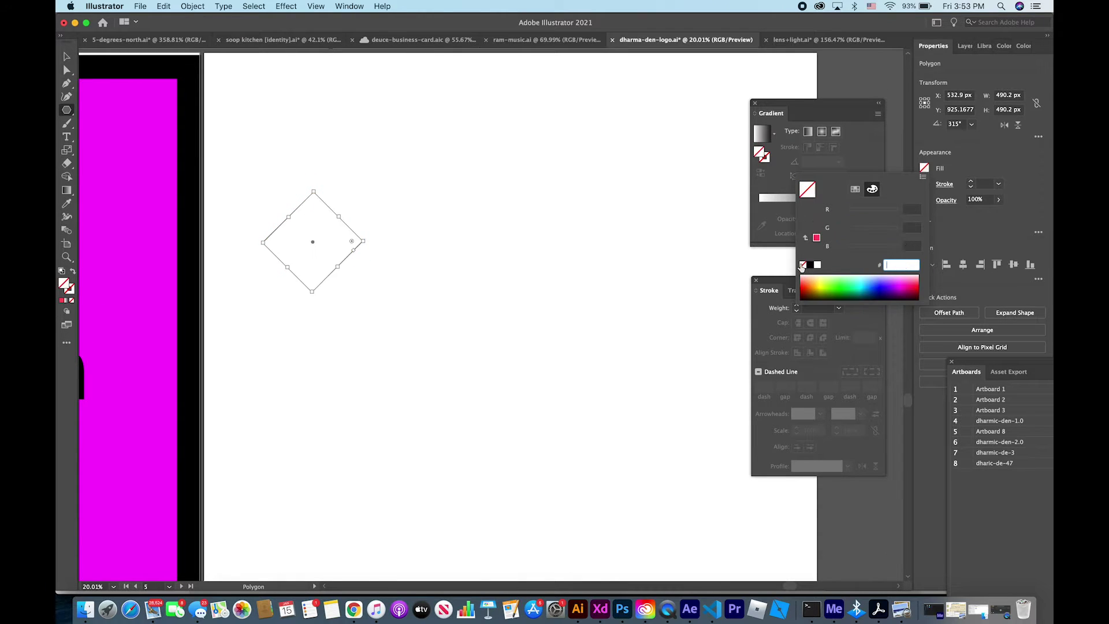
left_click(970, 182)
left_click(971, 180)
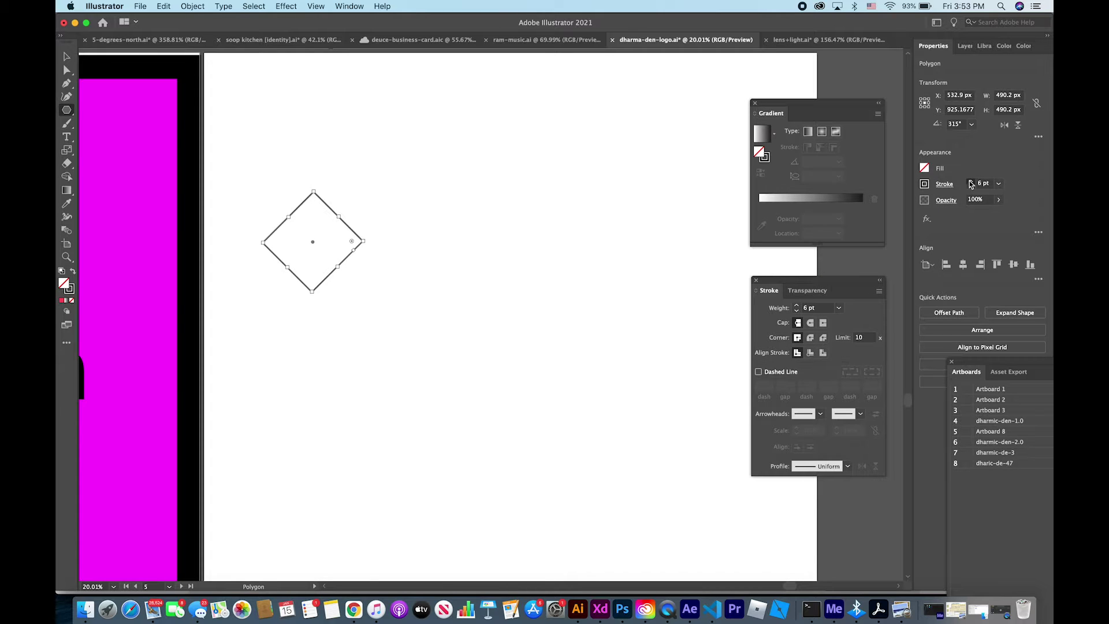
left_click(971, 181)
left_click(657, 249)
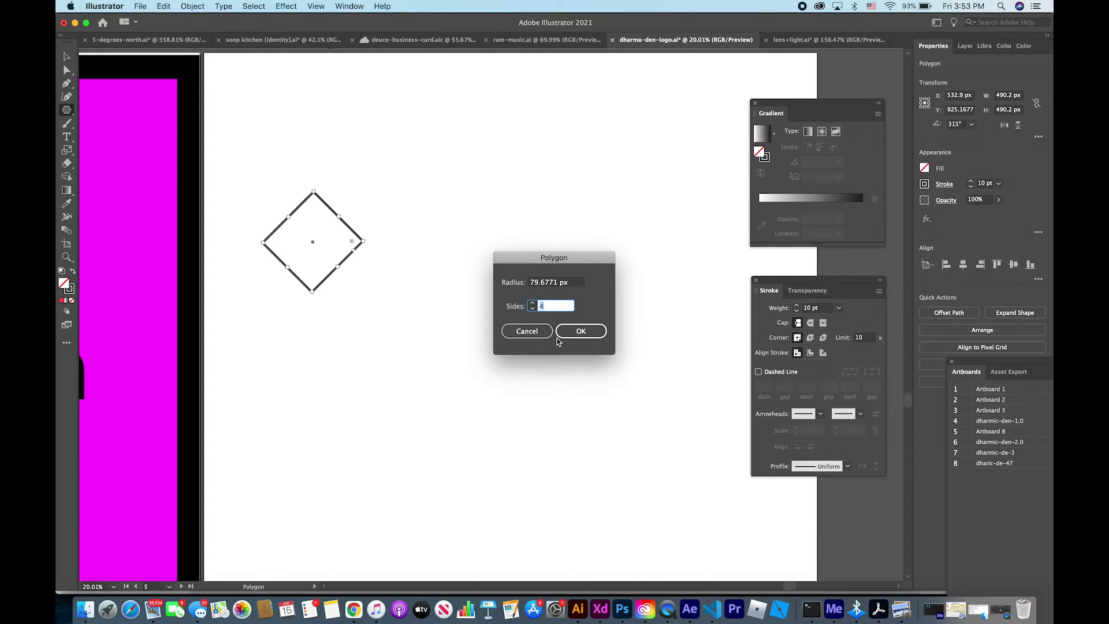
left_click(547, 331)
Move the diamond to the right on the artboard and deselect it.
left_click(66, 56)
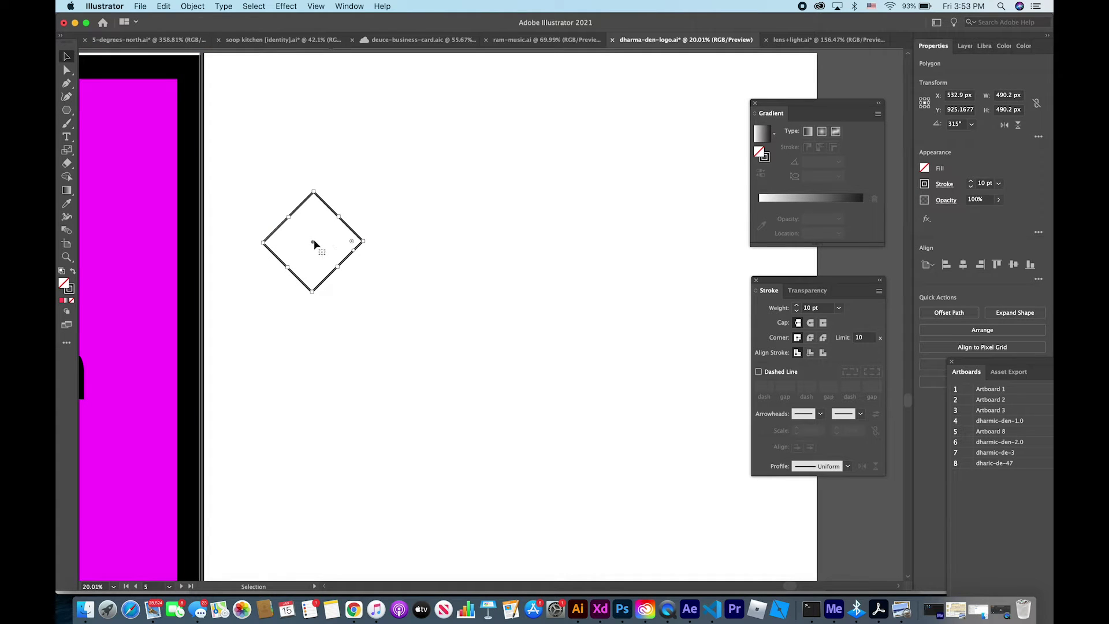
left_click_drag(315, 244, 428, 246)
left_click(454, 234)
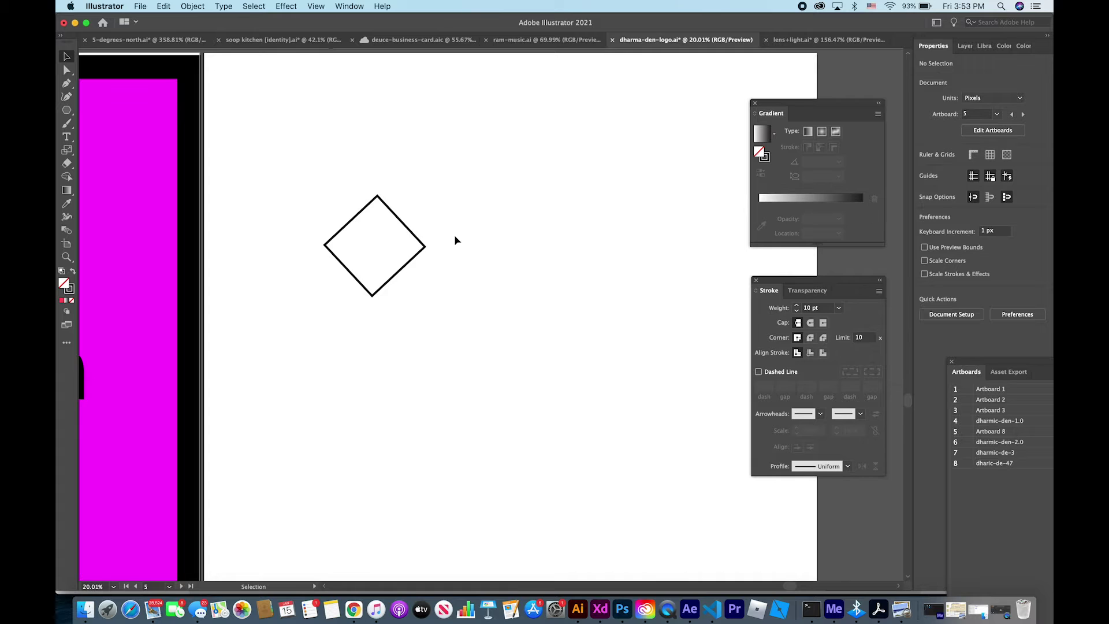
Pen-draw a first inner path around the diamond, then undo it.
scroll(455, 234, "left", 3)
scroll(454, 235, "up", 2)
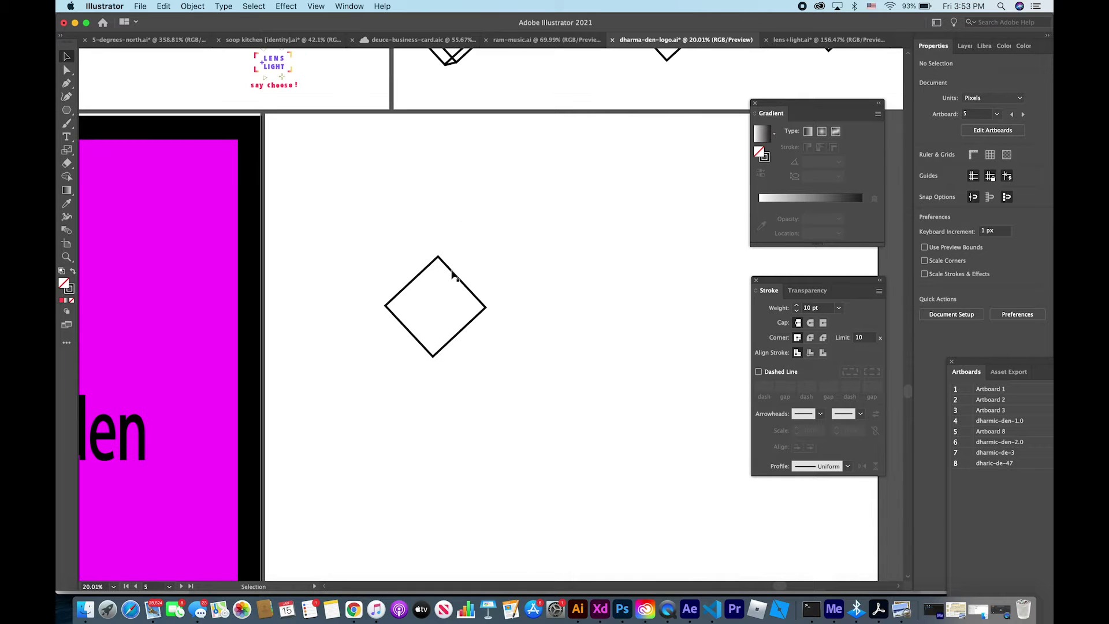
scroll(453, 273, "right", 2)
scroll(452, 272, "down", 1)
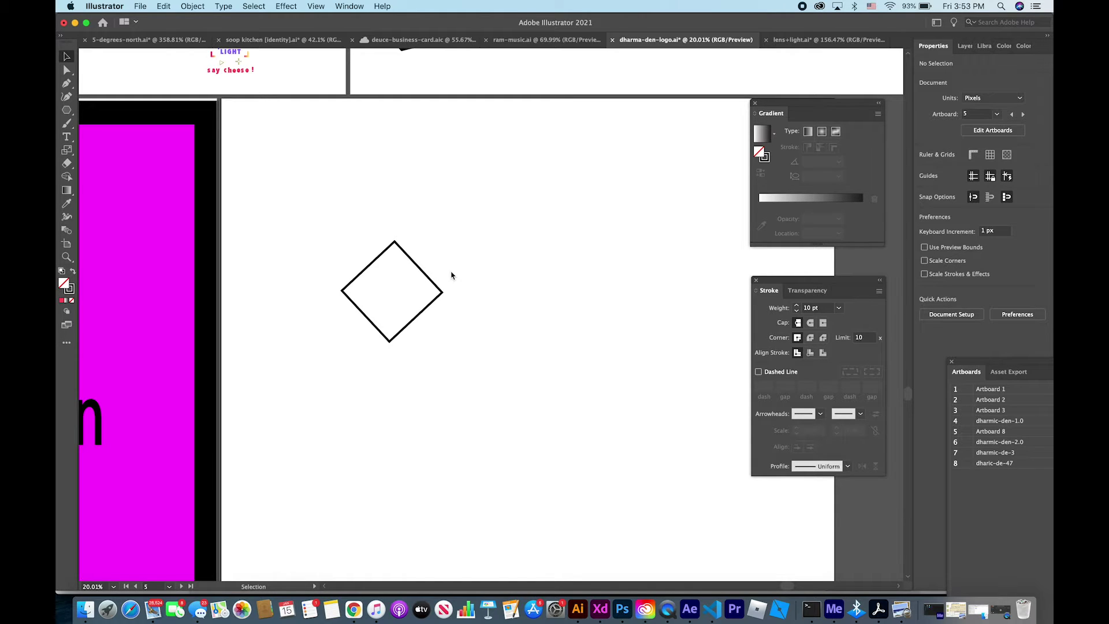
left_click(68, 84)
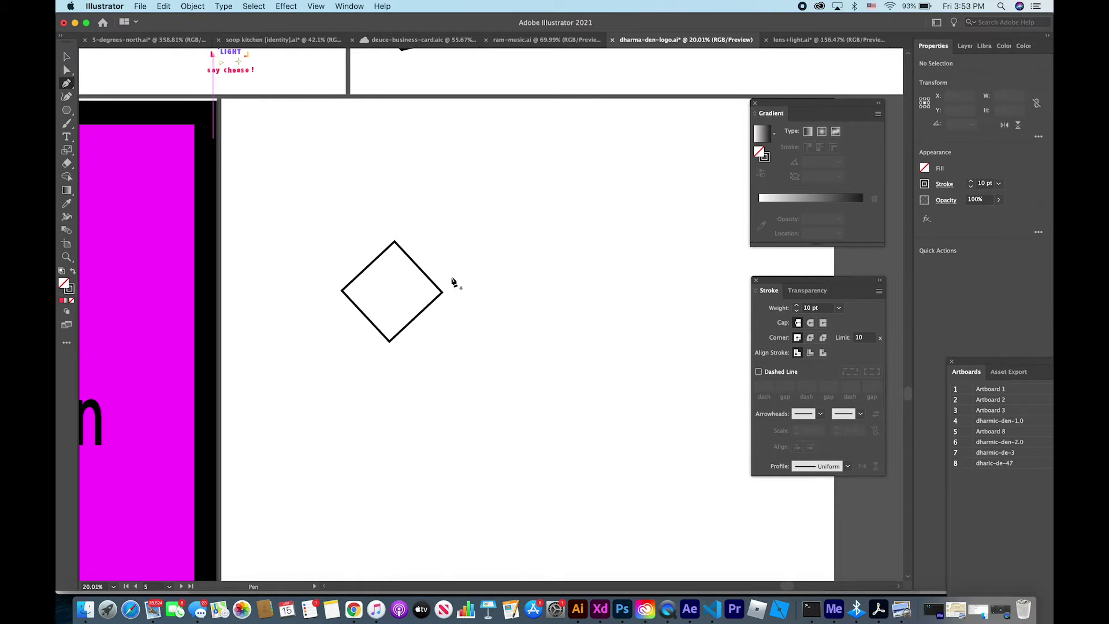
left_click(423, 286)
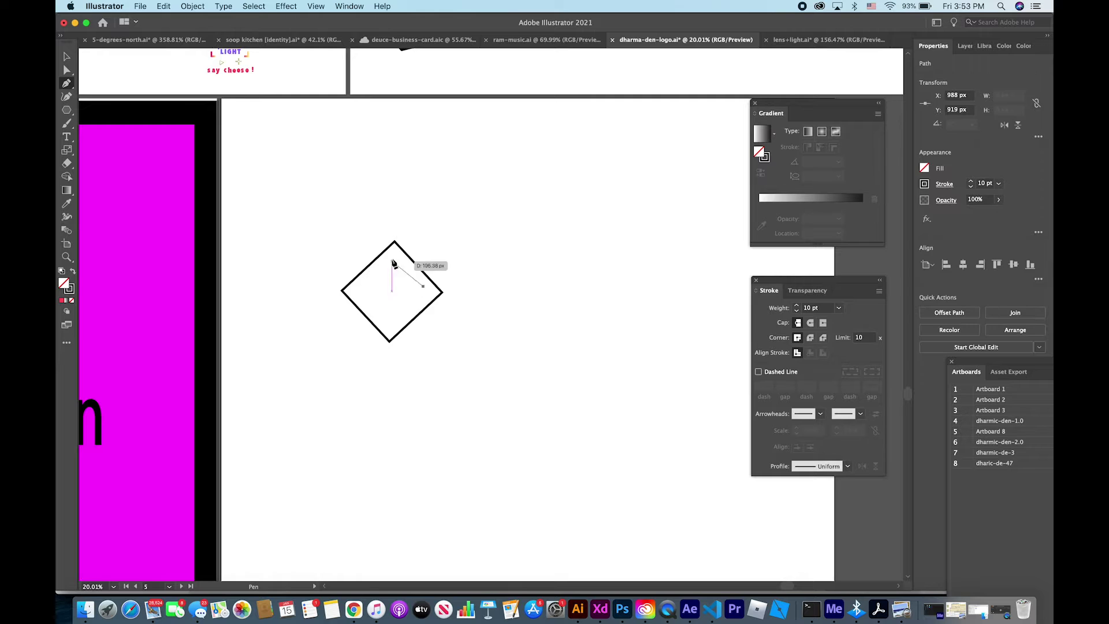
left_click(393, 256)
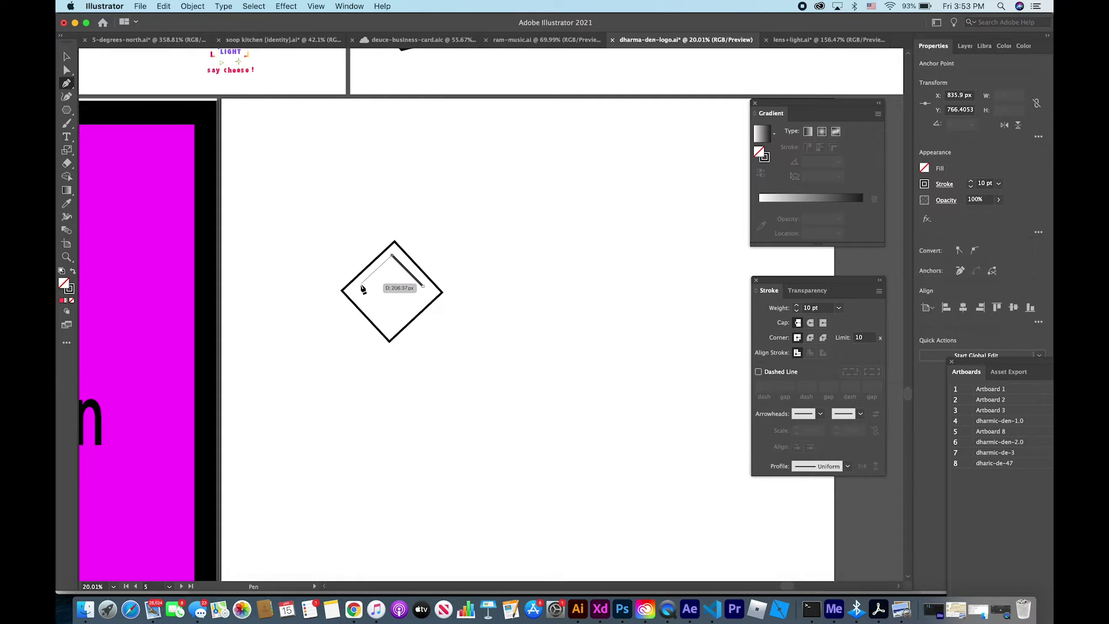
left_click(359, 286)
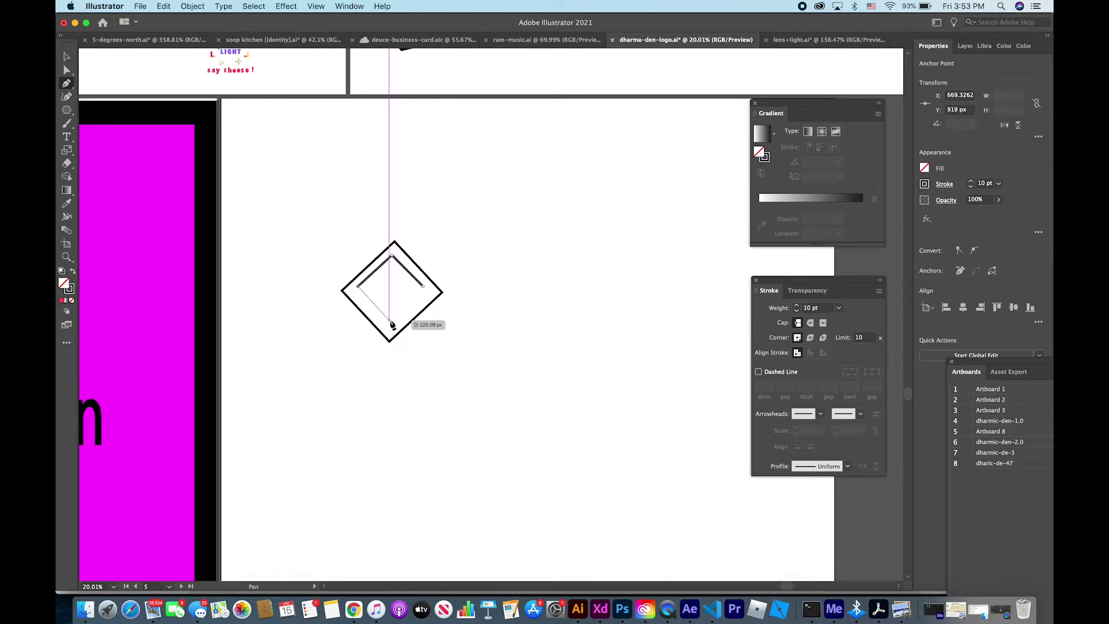
left_click(390, 319)
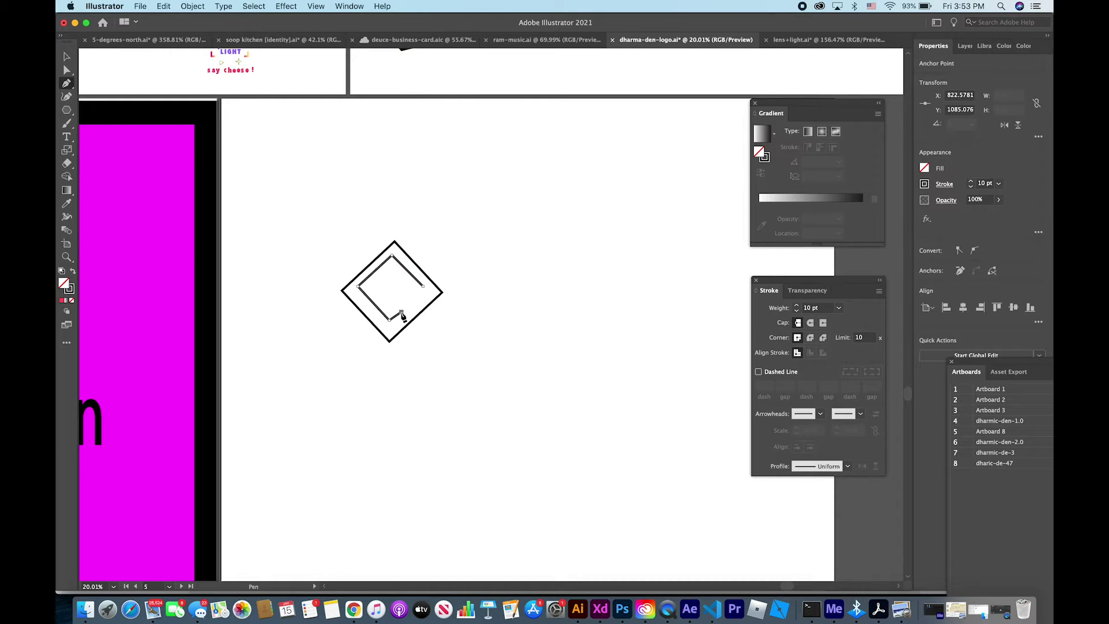
left_click(402, 313)
key("super")
key("super+z")
key("super+z")
key("super+z")
key("super+z")
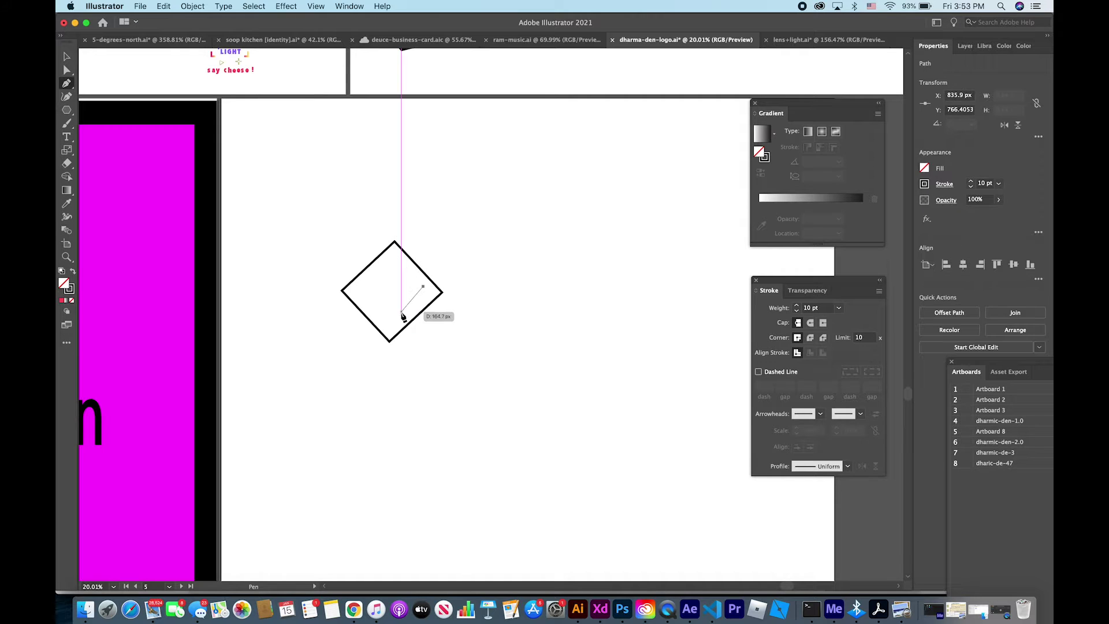
Redraw the inner path from the left corner over the top, then delete it again.
left_click(359, 285)
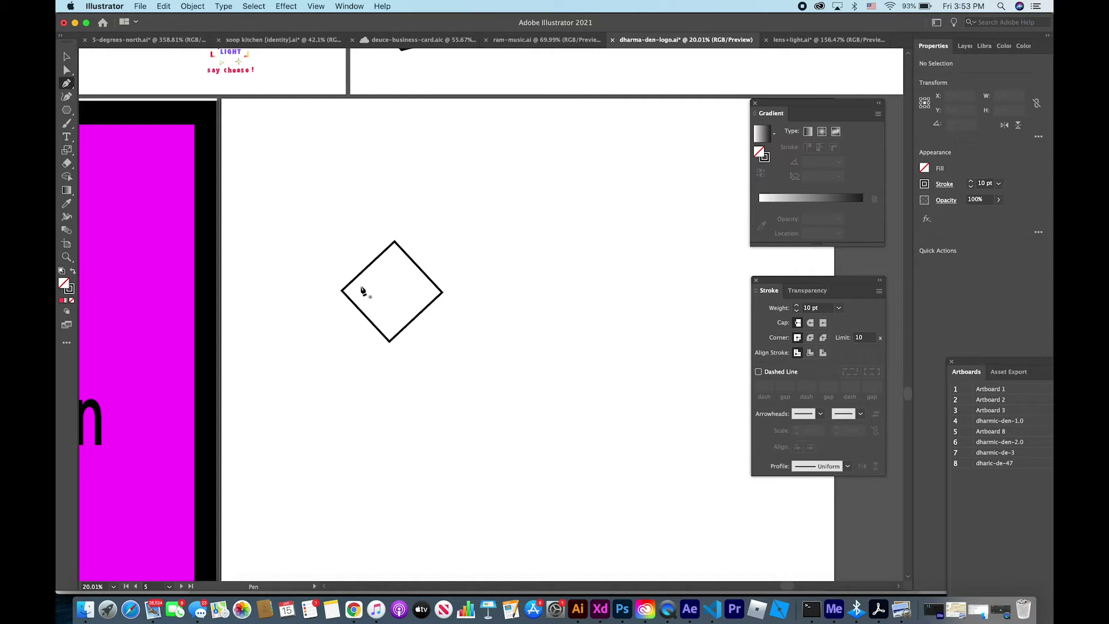
left_click(392, 259)
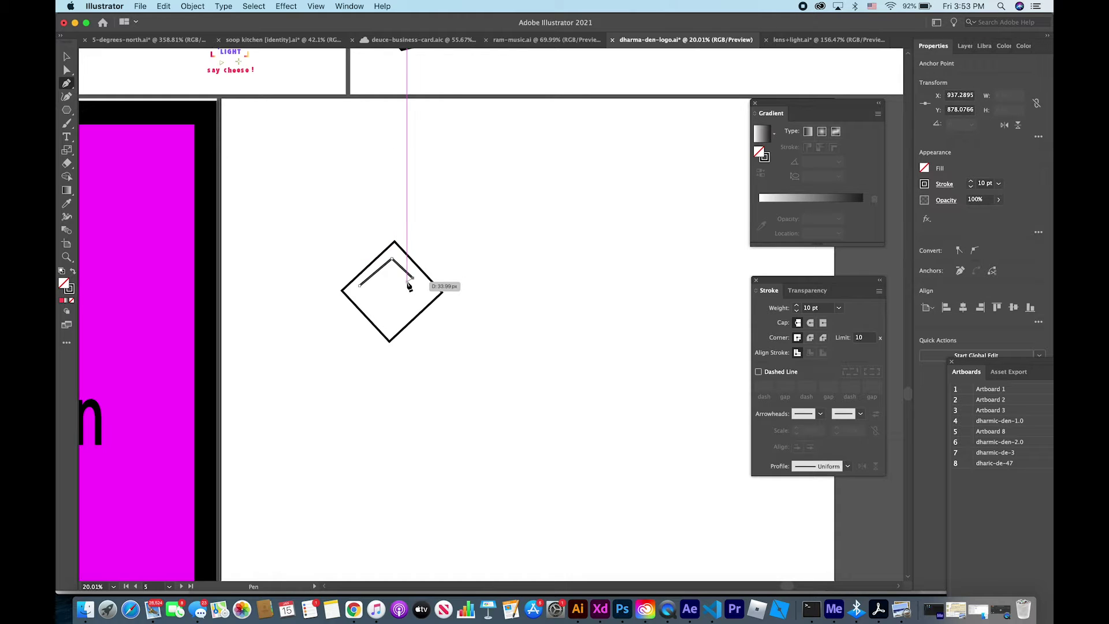
left_click(413, 279)
left_click(407, 285)
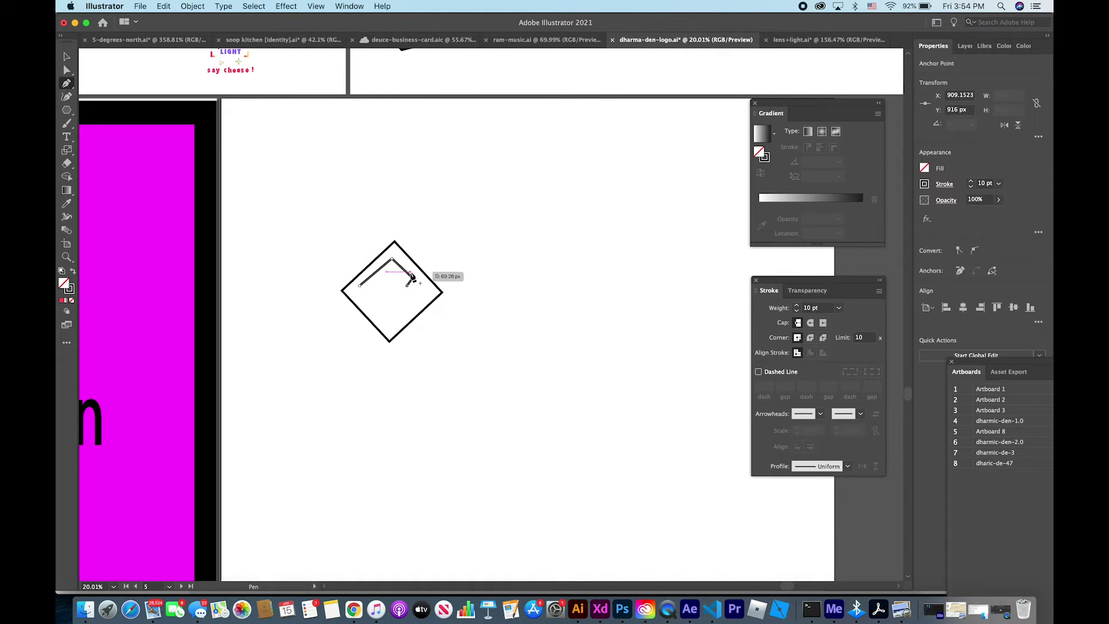
left_click(67, 57)
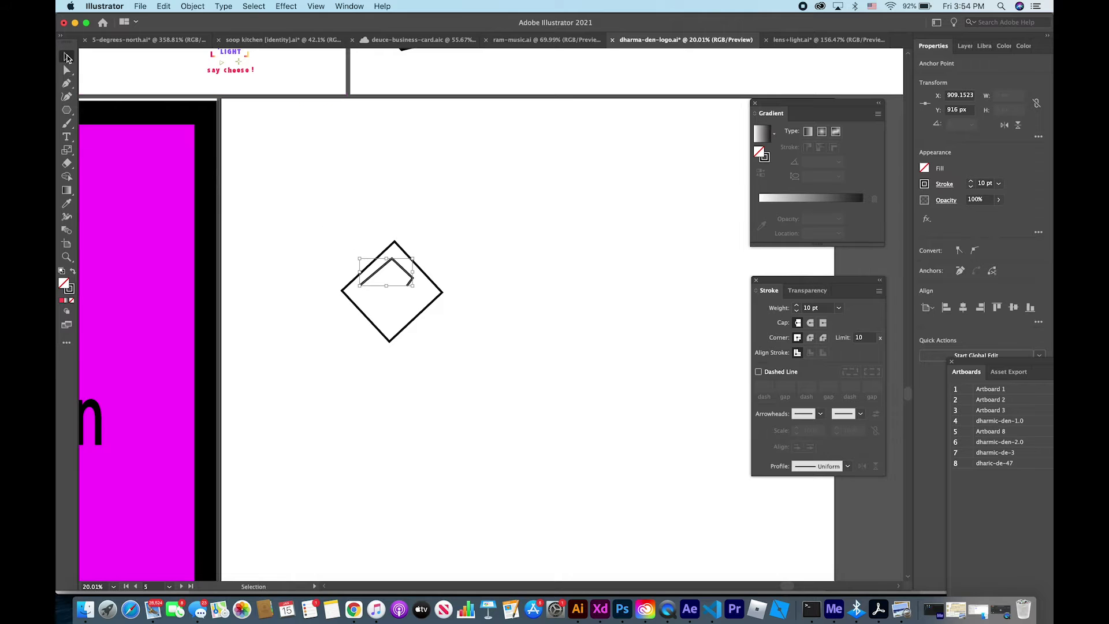
left_click(275, 153)
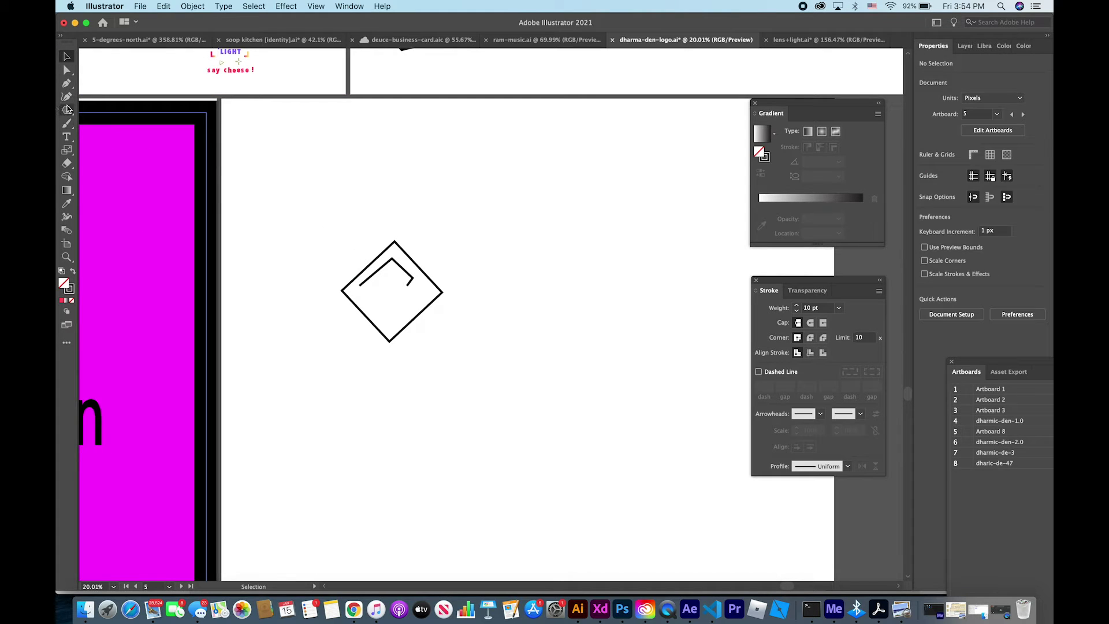
left_click(67, 84)
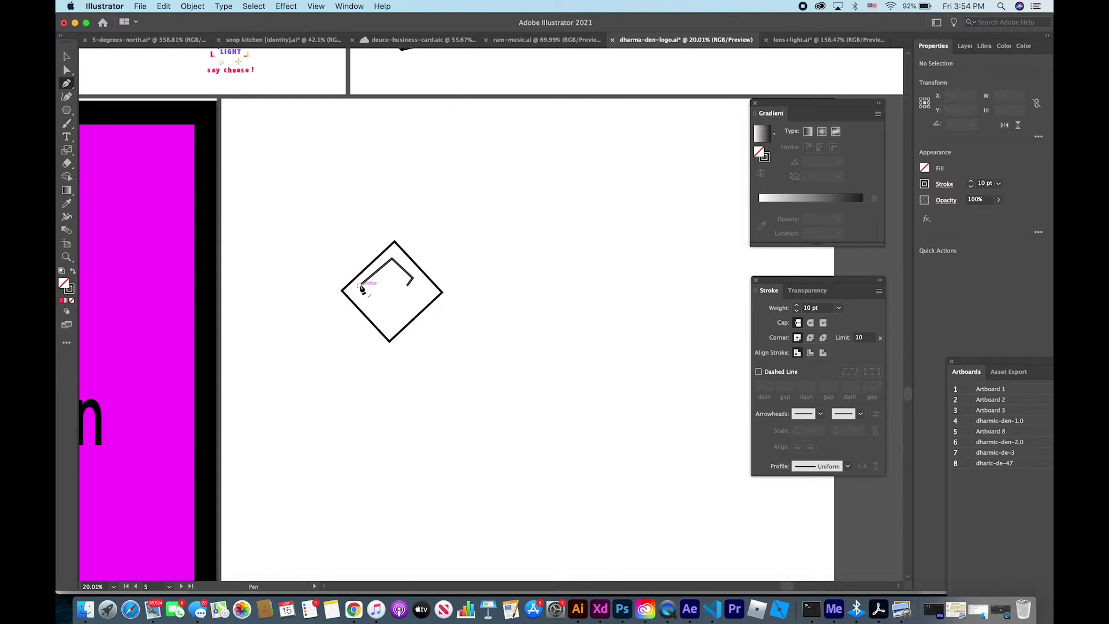
key("super")
left_click(358, 286, "super")
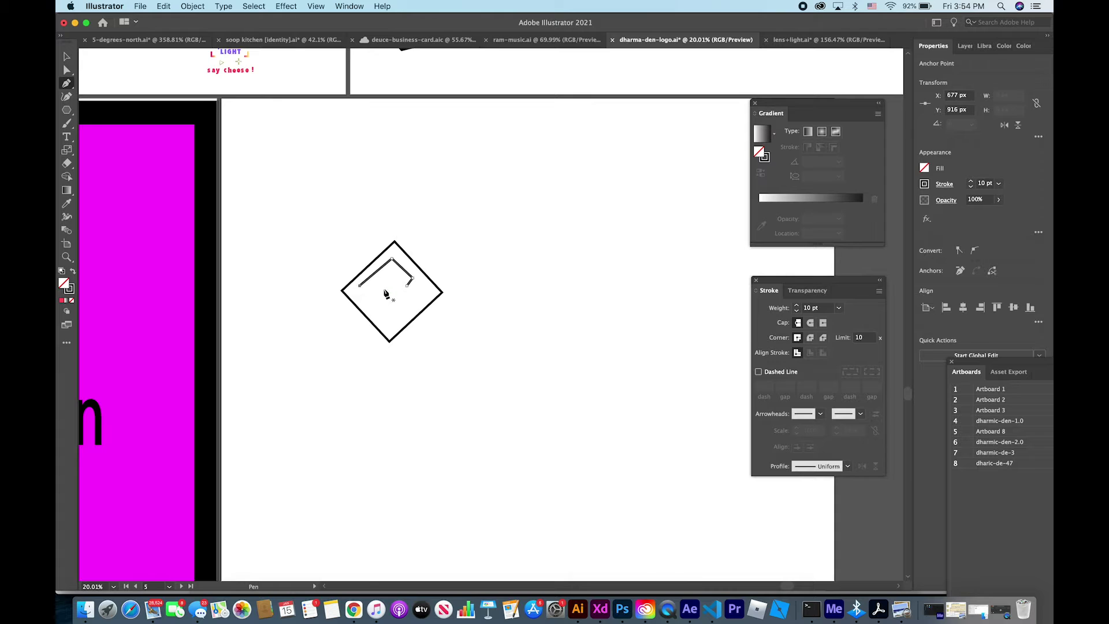
key("super+z")
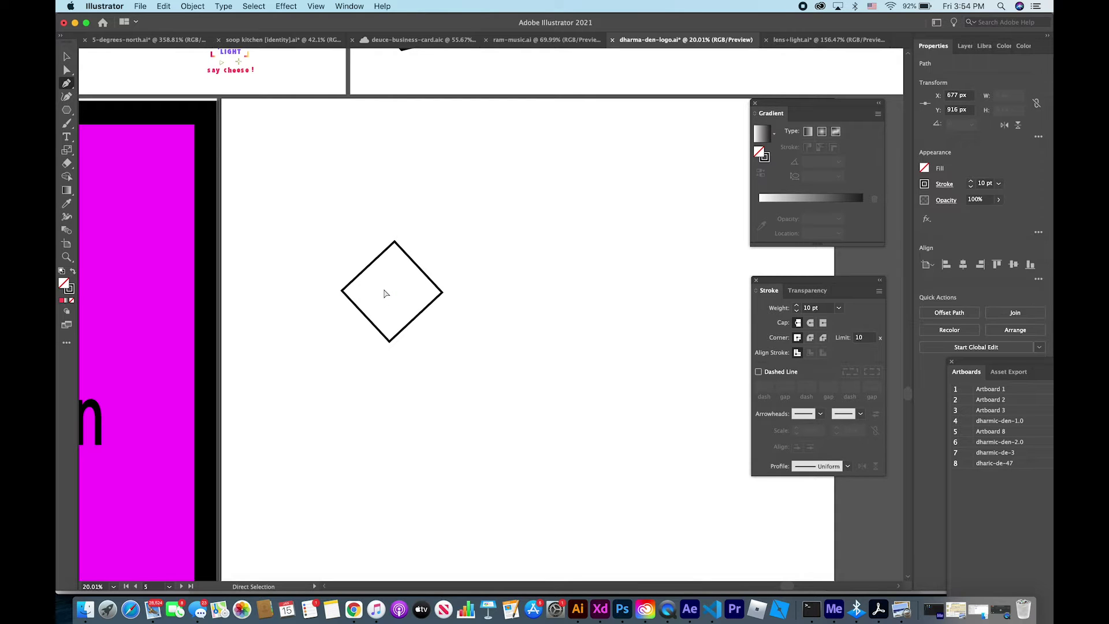
key("super+z")
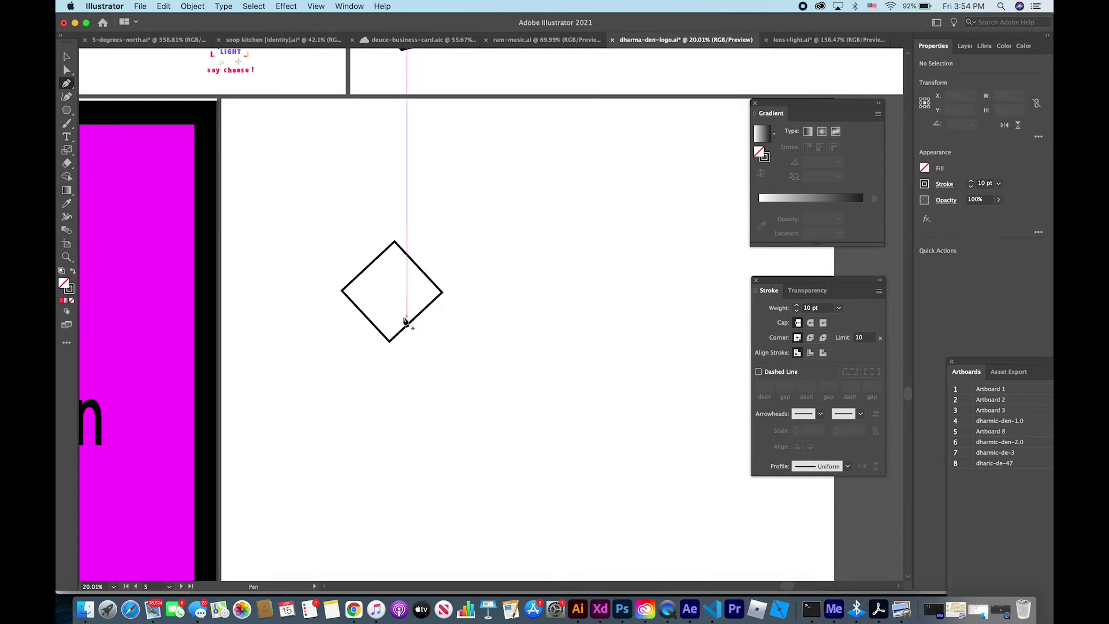
Draw the bracket path from the lower edge up the left side, over the top, partway down the right.
left_click_drag(397, 322, 392, 331)
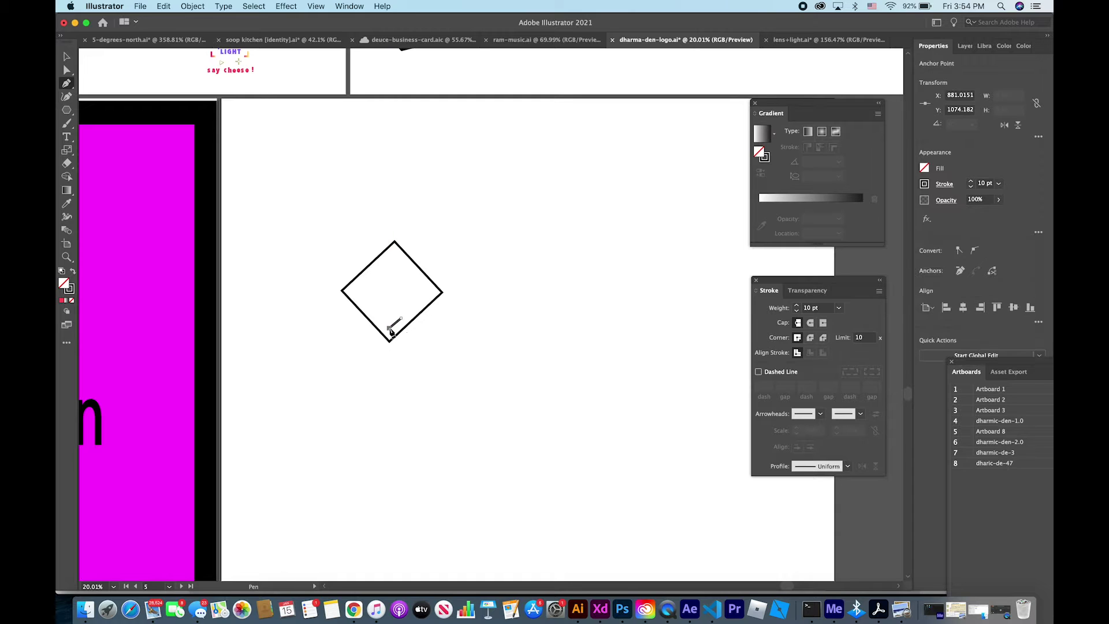
left_click(357, 292)
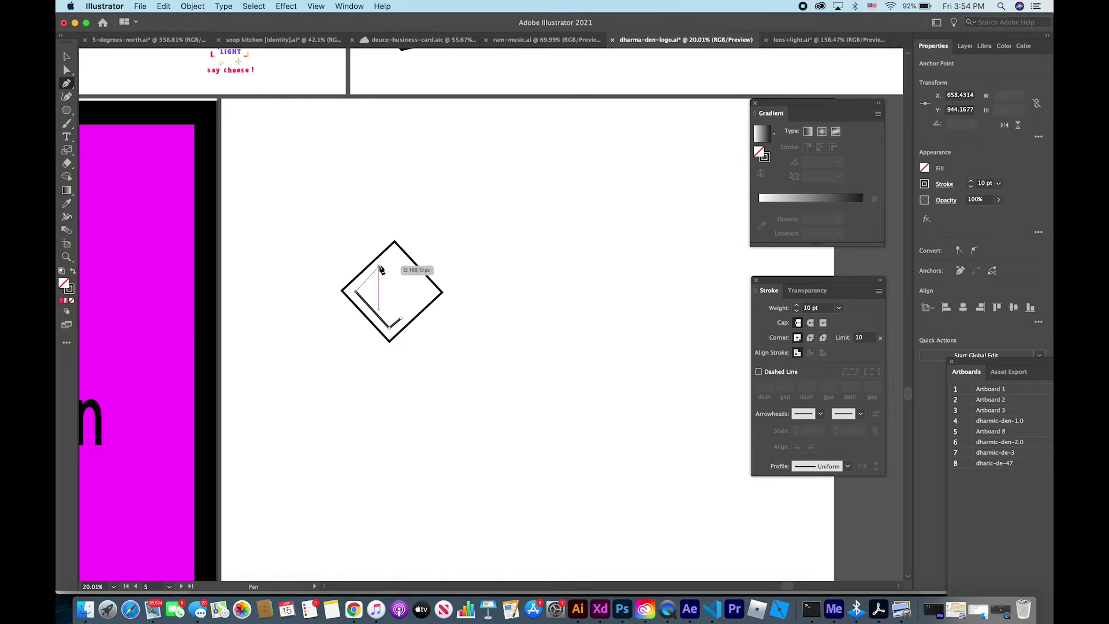
left_click(392, 255)
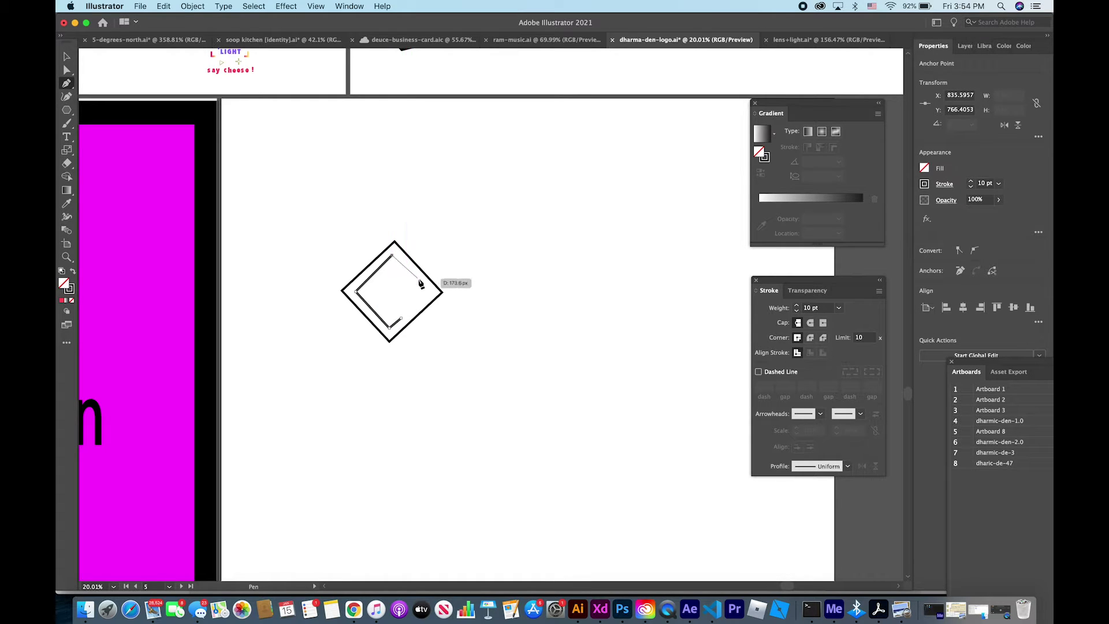
left_click(419, 282)
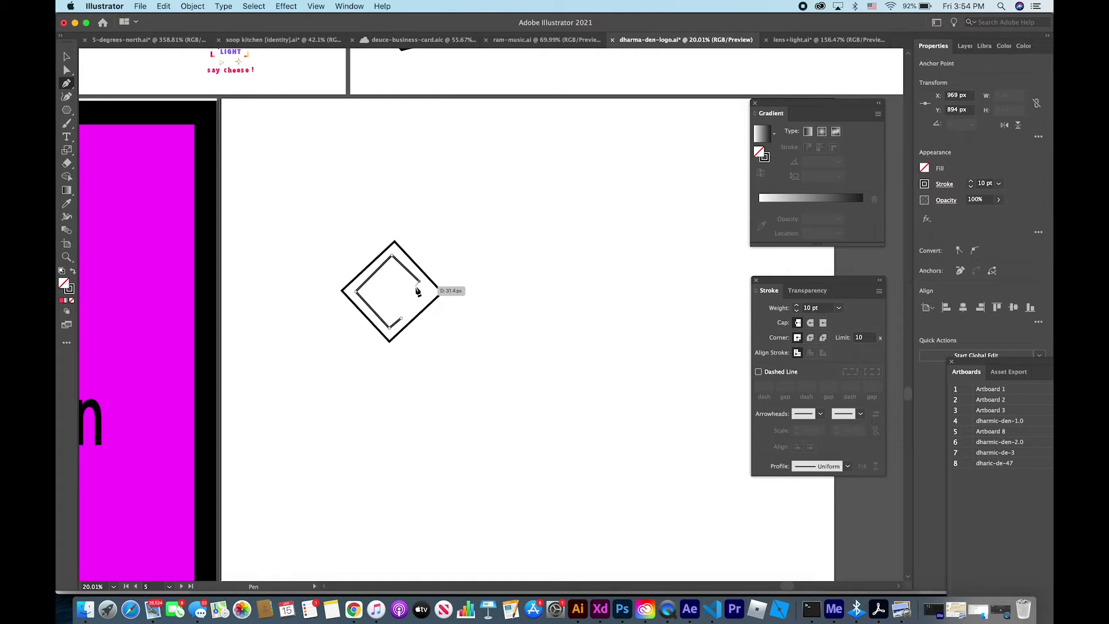
key("cmd+z")
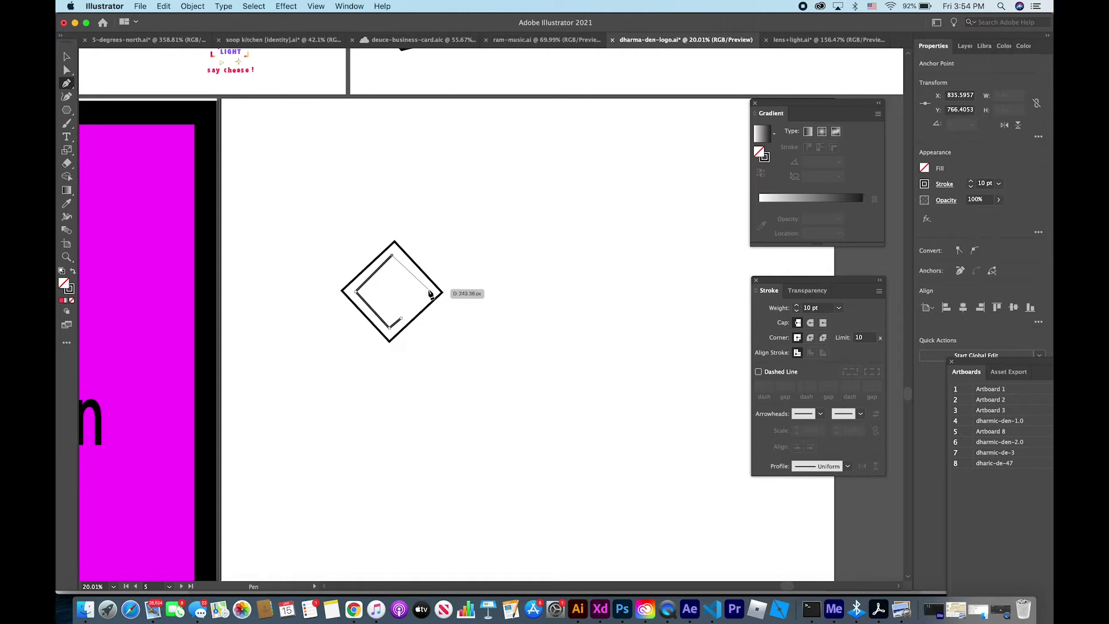
left_click(428, 292)
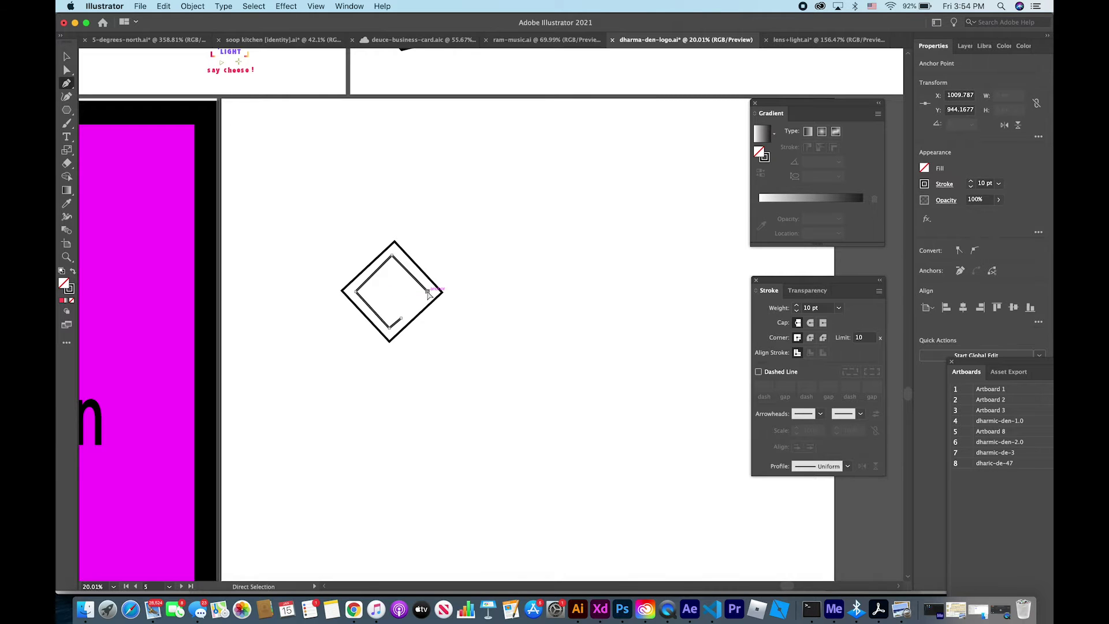
key("cmd+z")
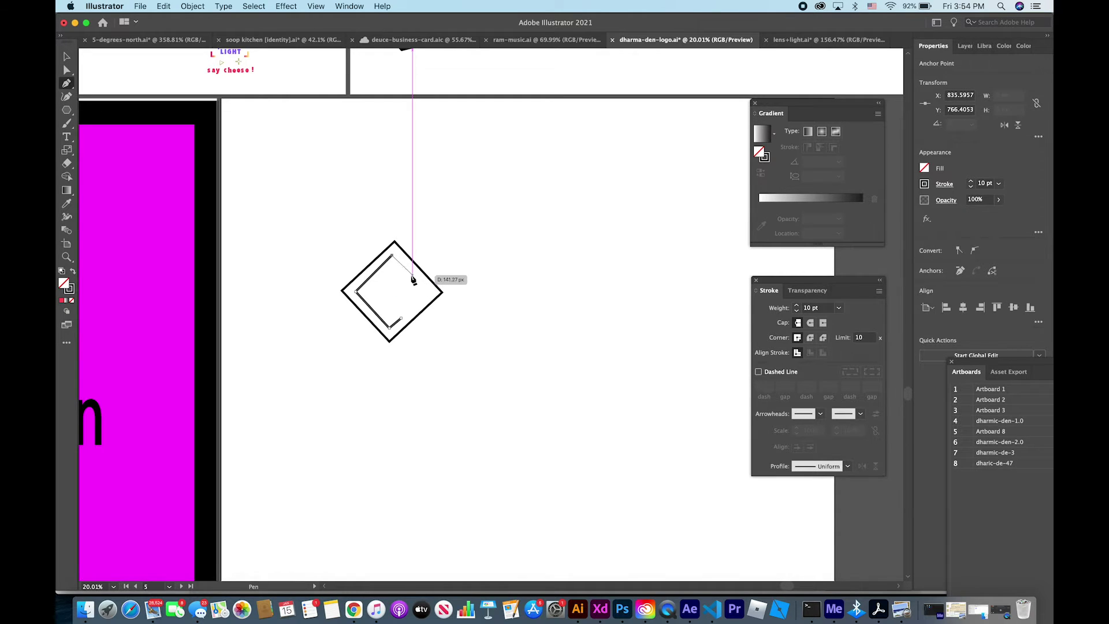
left_click(413, 277)
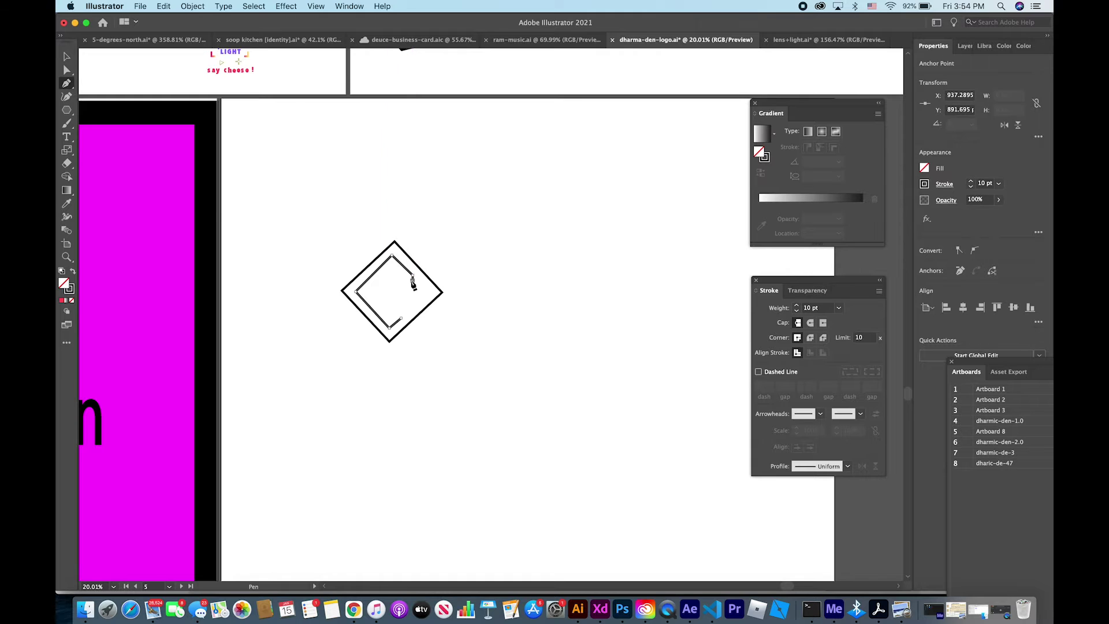
left_click(66, 84)
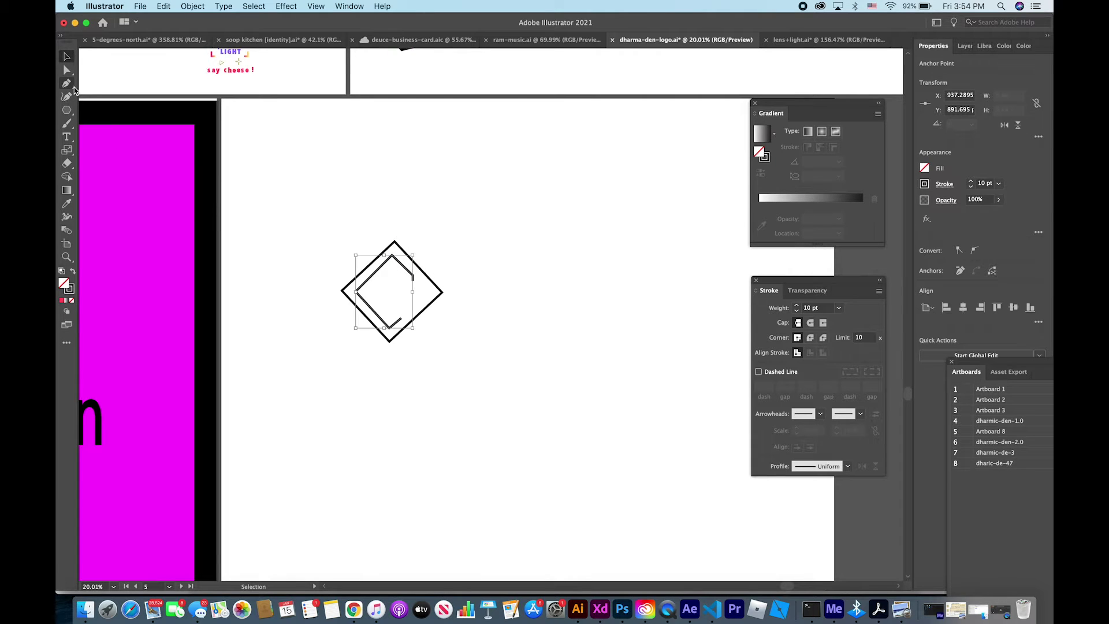
left_click(359, 293)
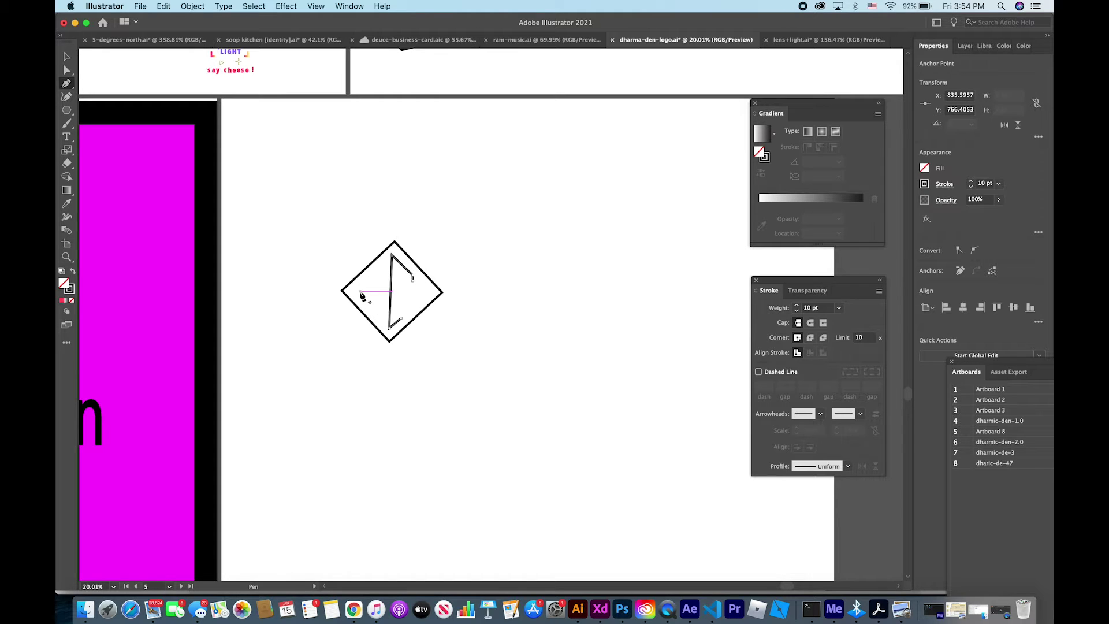
key("ctrl+z")
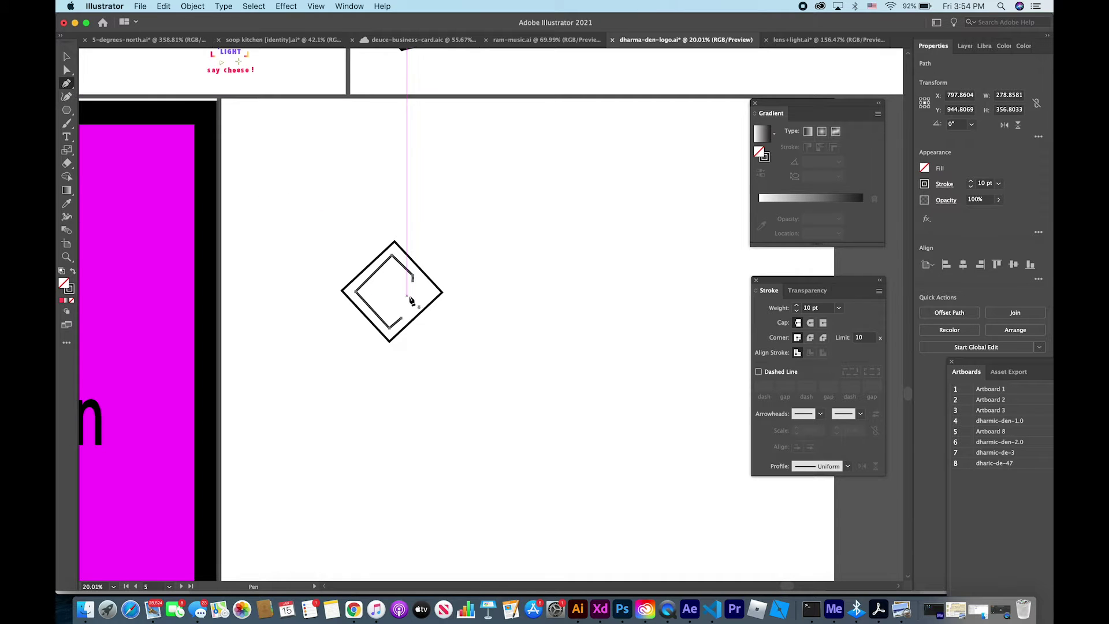
Add a horizontal bar from the centre to the diamond's left corner.
left_click(409, 295)
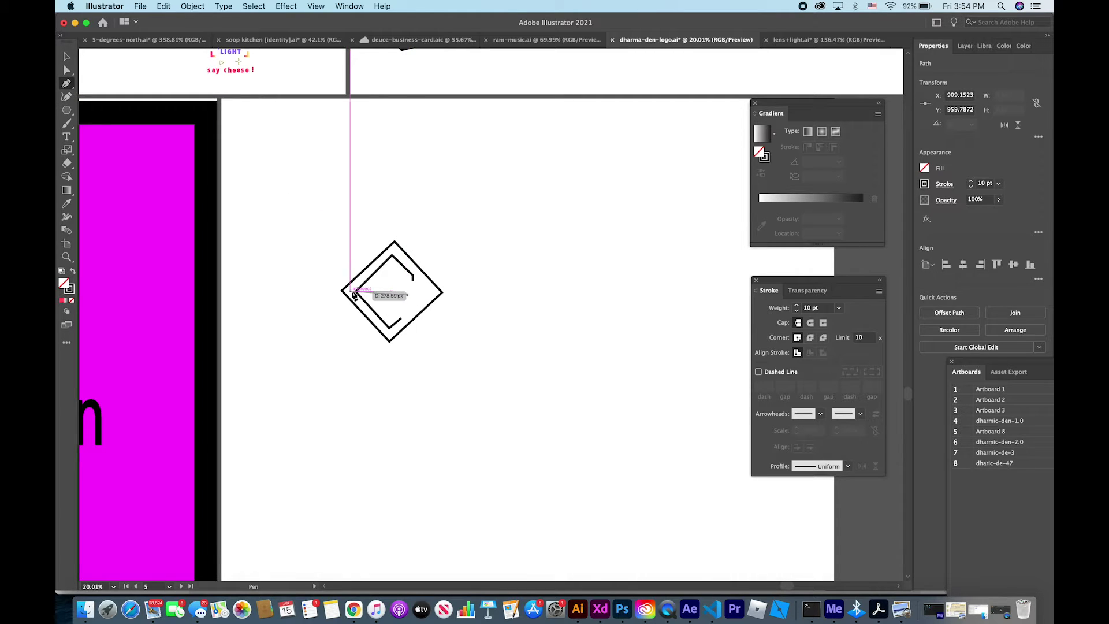
left_click(354, 293)
key("v")
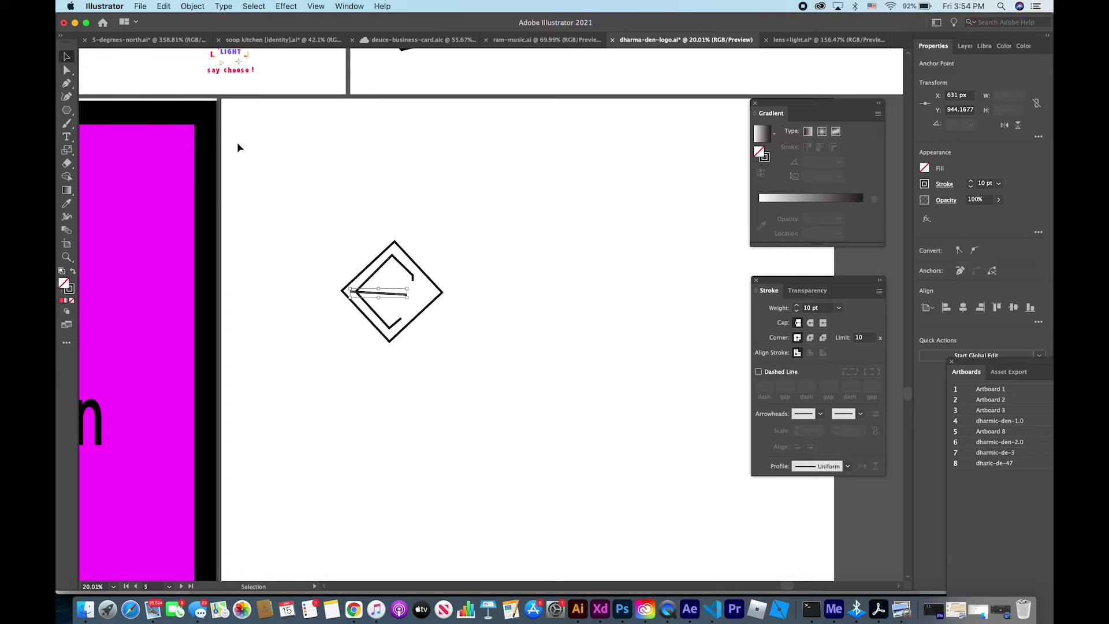
left_click(238, 146)
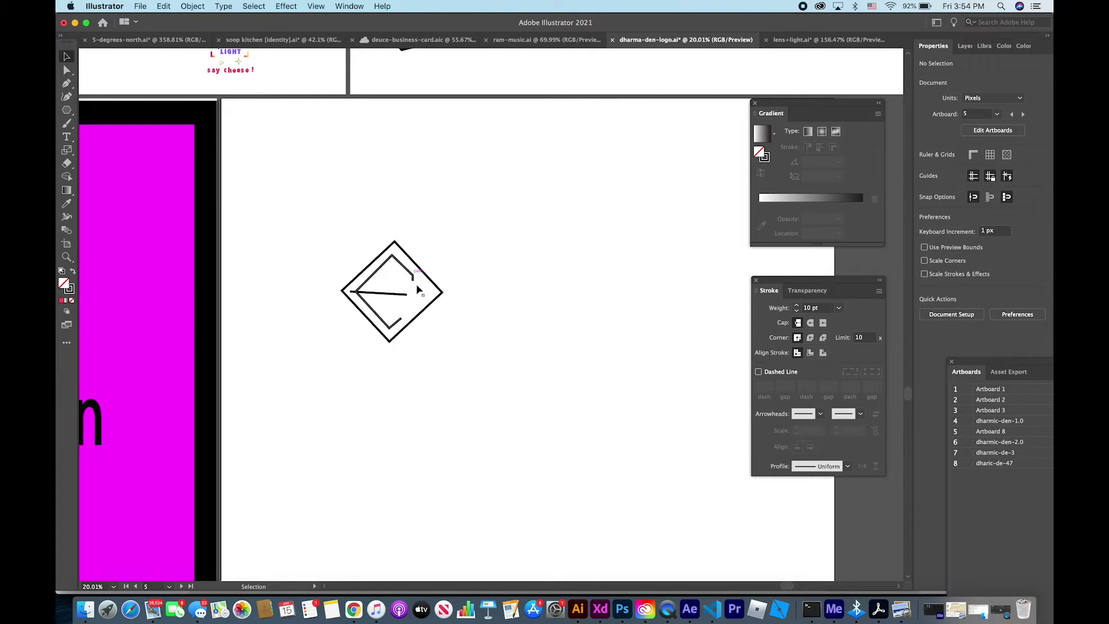
Raise the inner E path's stroke weight to 35 pt and tilt it slightly.
scroll(416, 285, "up", 3)
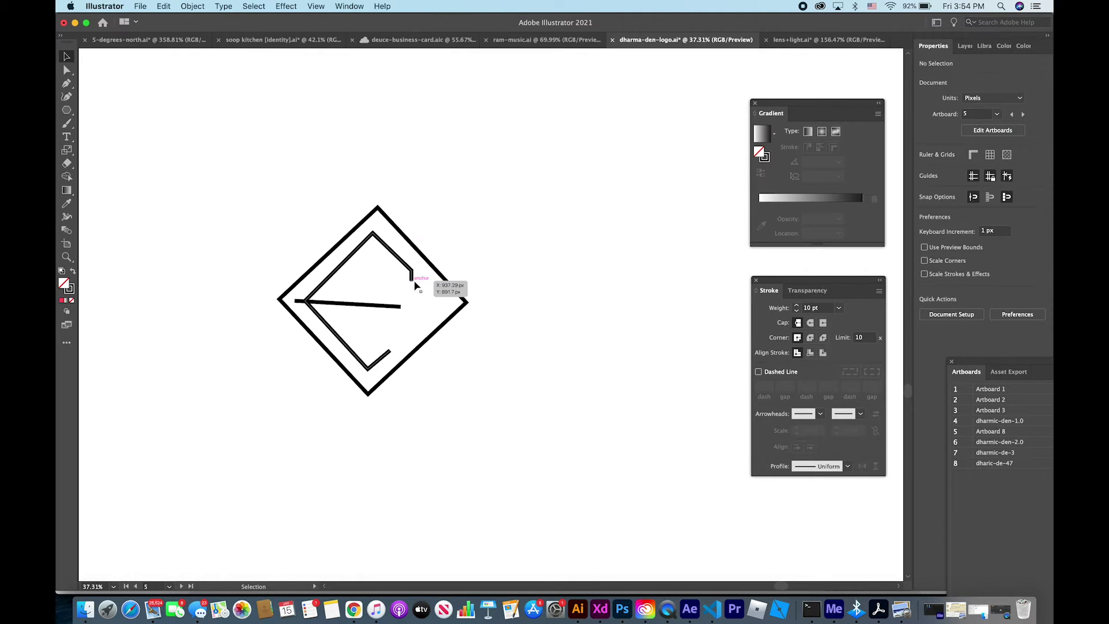
left_click(391, 351)
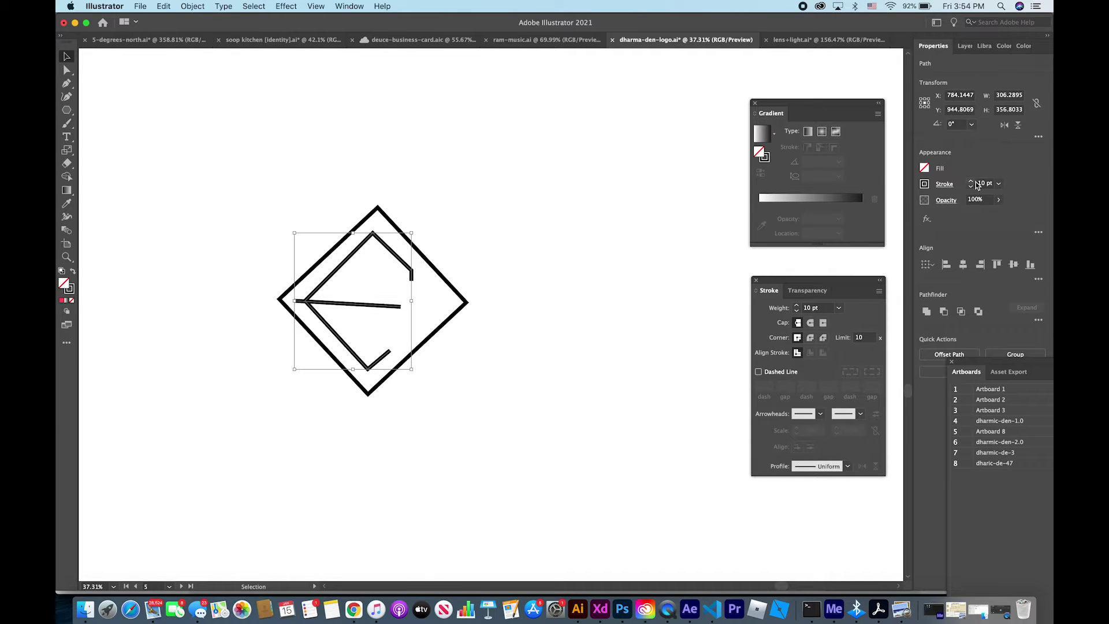
left_click(972, 181)
left_click(971, 181)
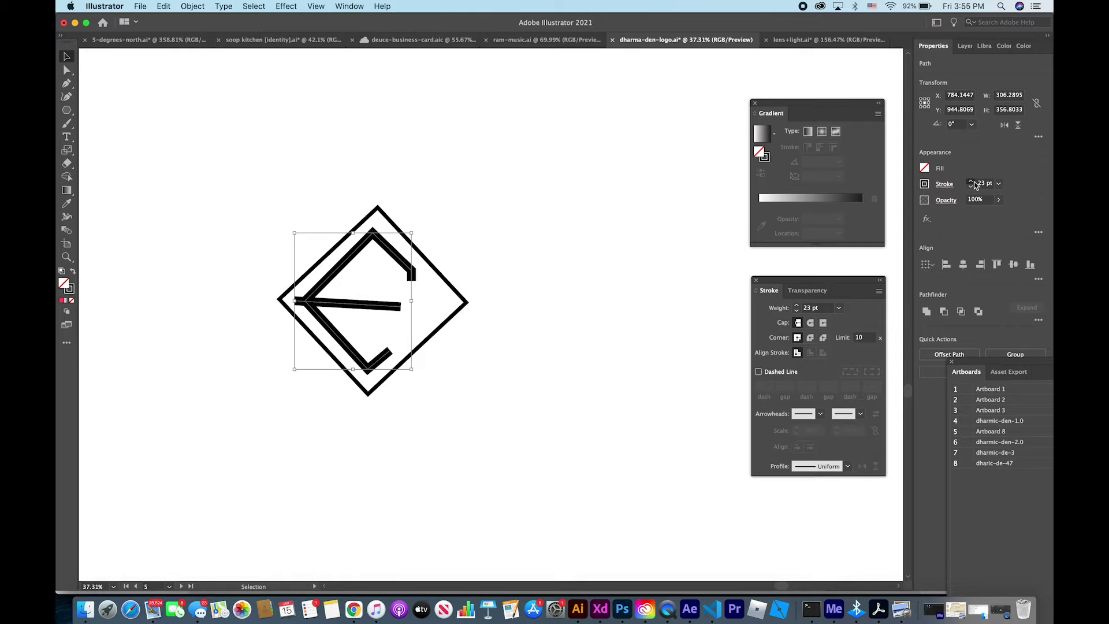
left_click(972, 181)
left_click(972, 181)
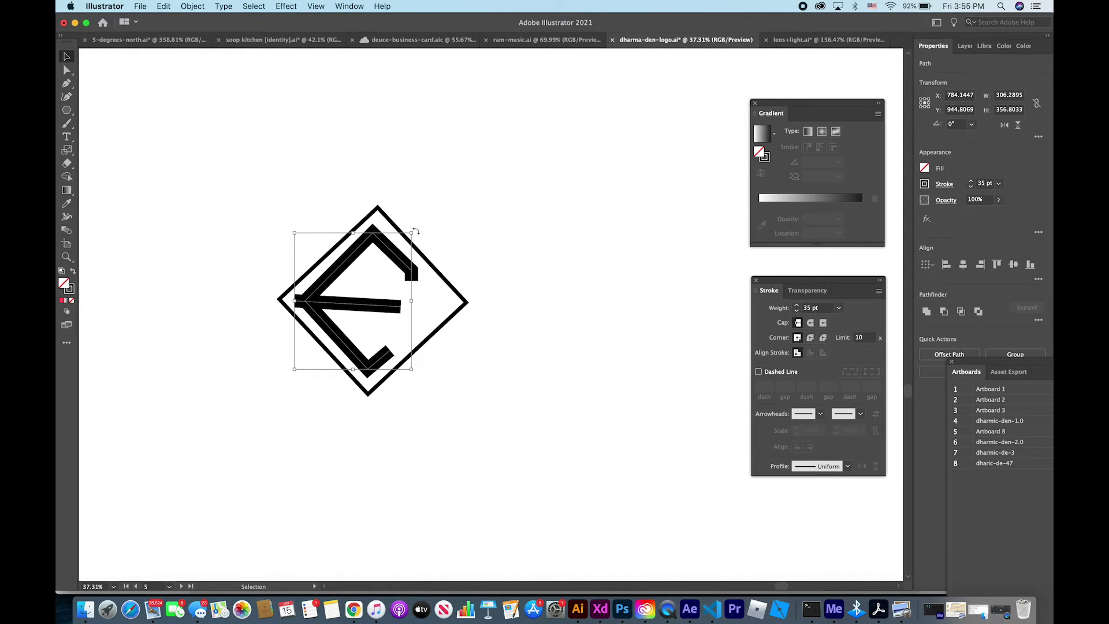
left_click_drag(414, 227, 411, 230)
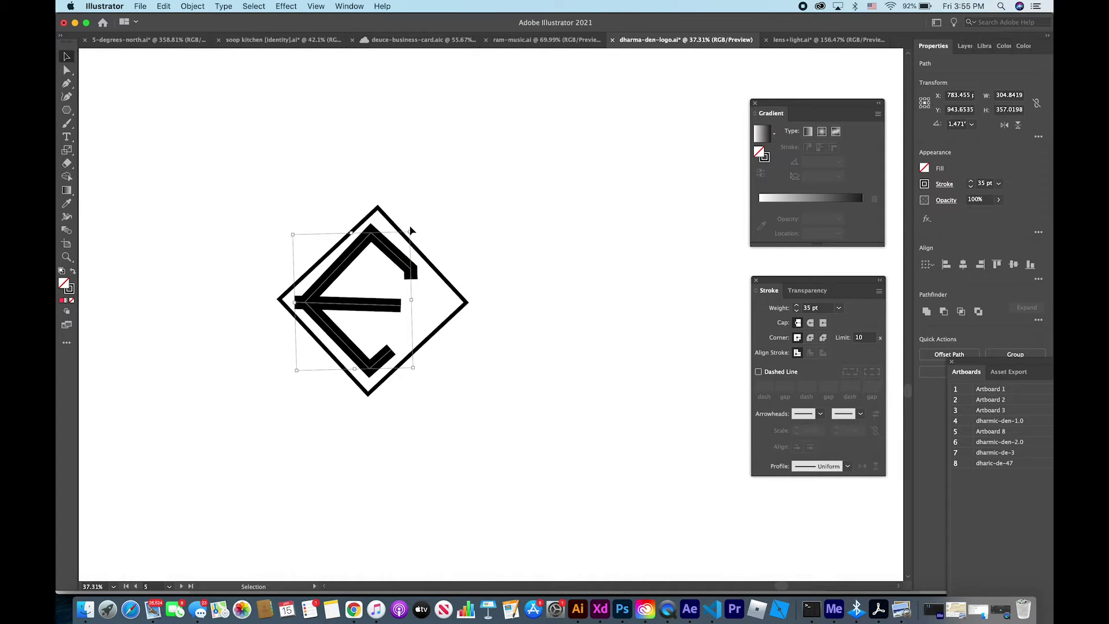
left_click(563, 301)
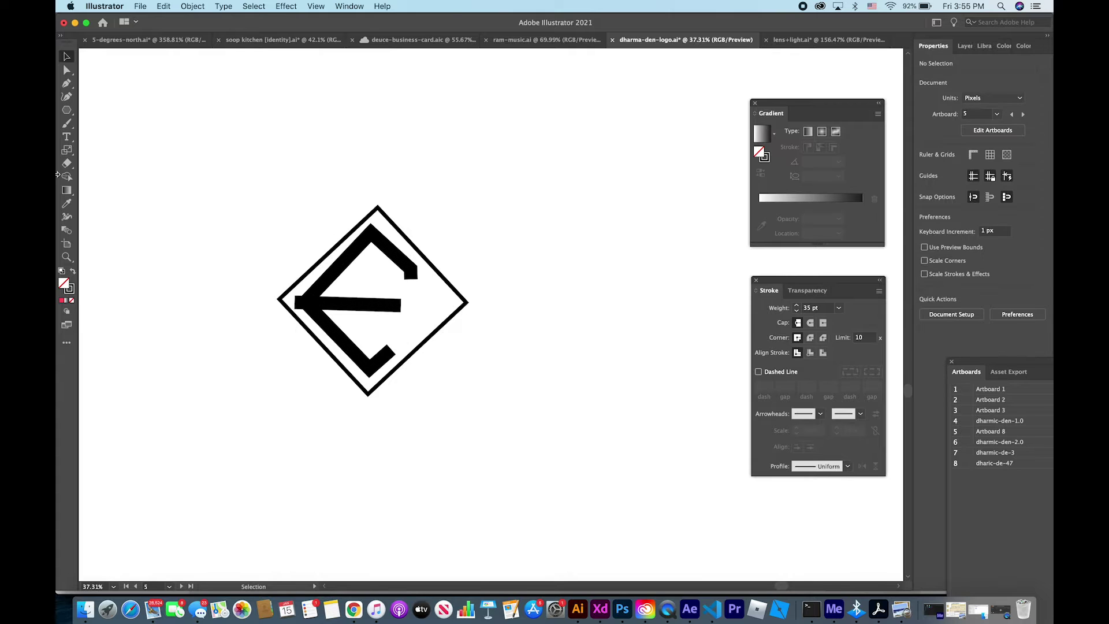
left_click(66, 82)
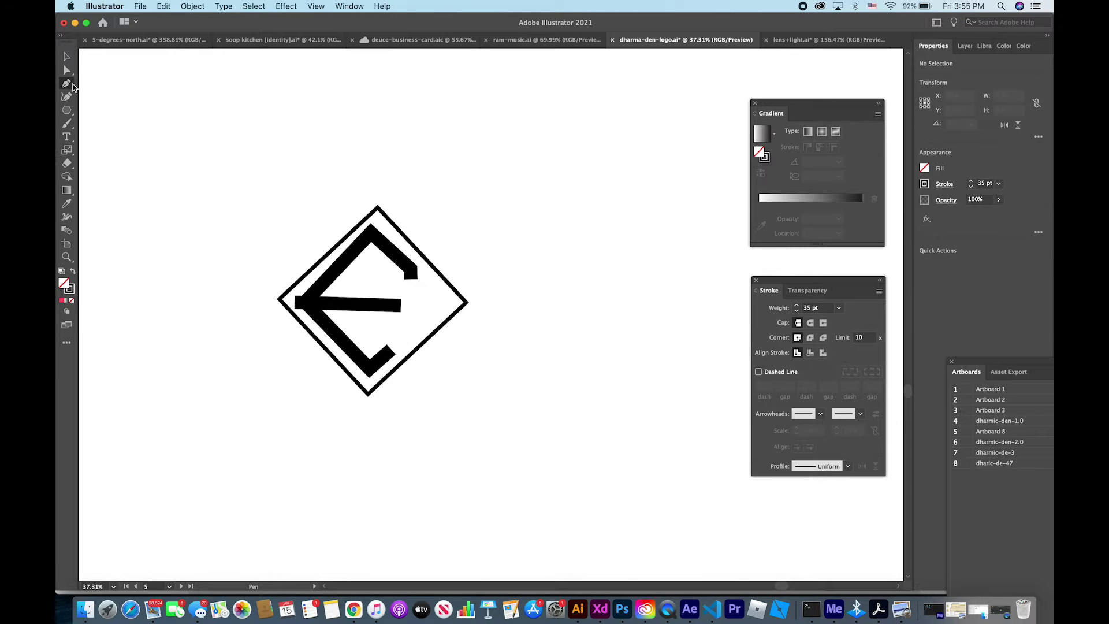
left_click(391, 352)
left_click(397, 341)
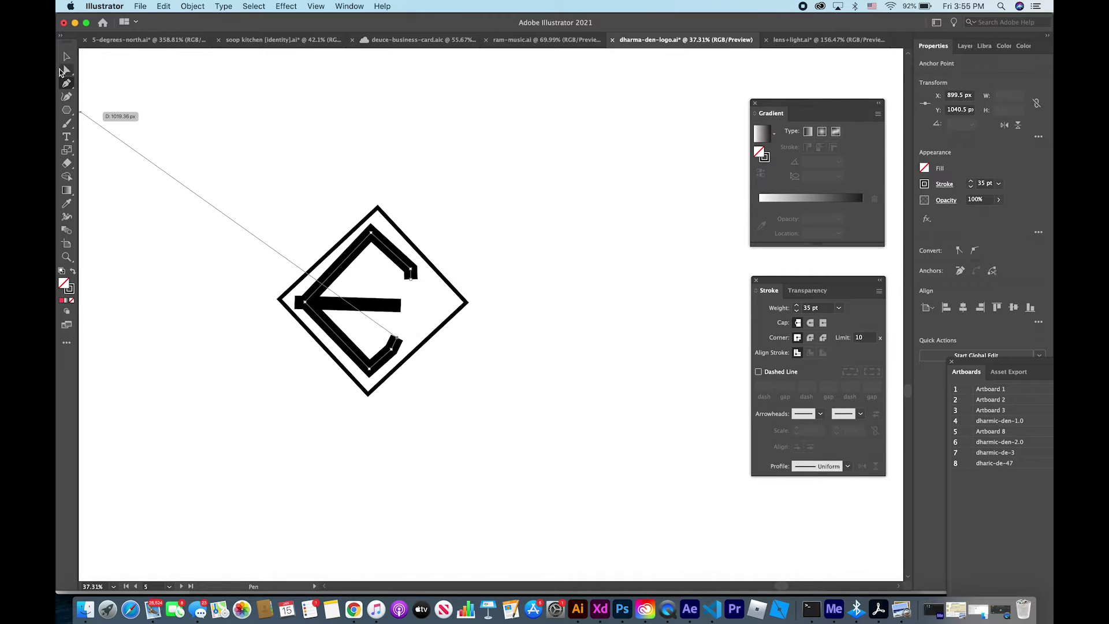
left_click(67, 56)
left_click(139, 108)
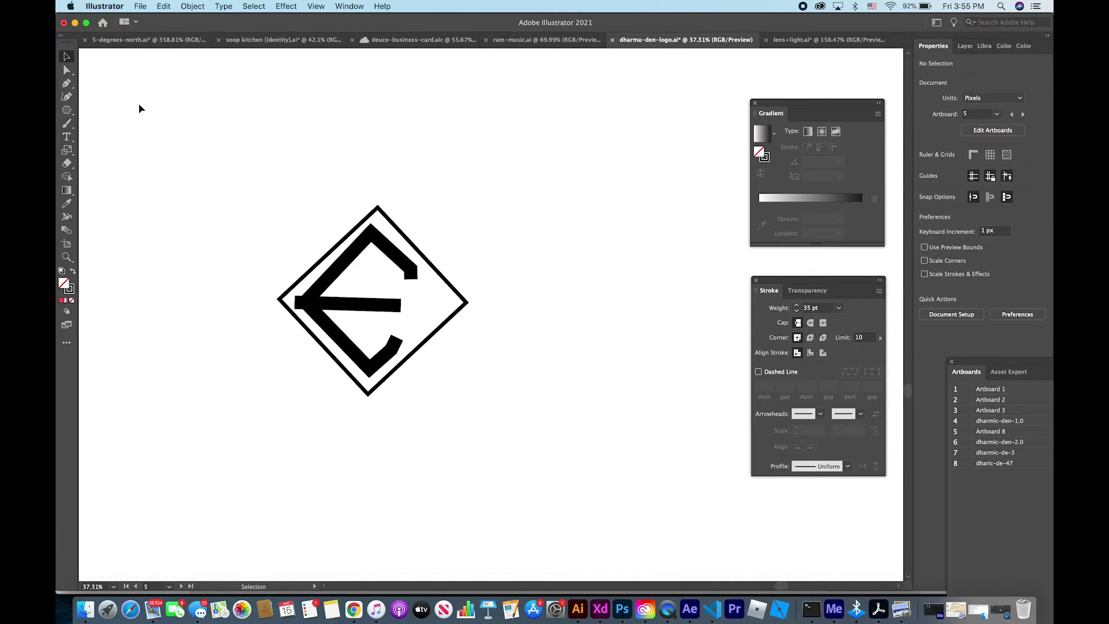
key("super+z")
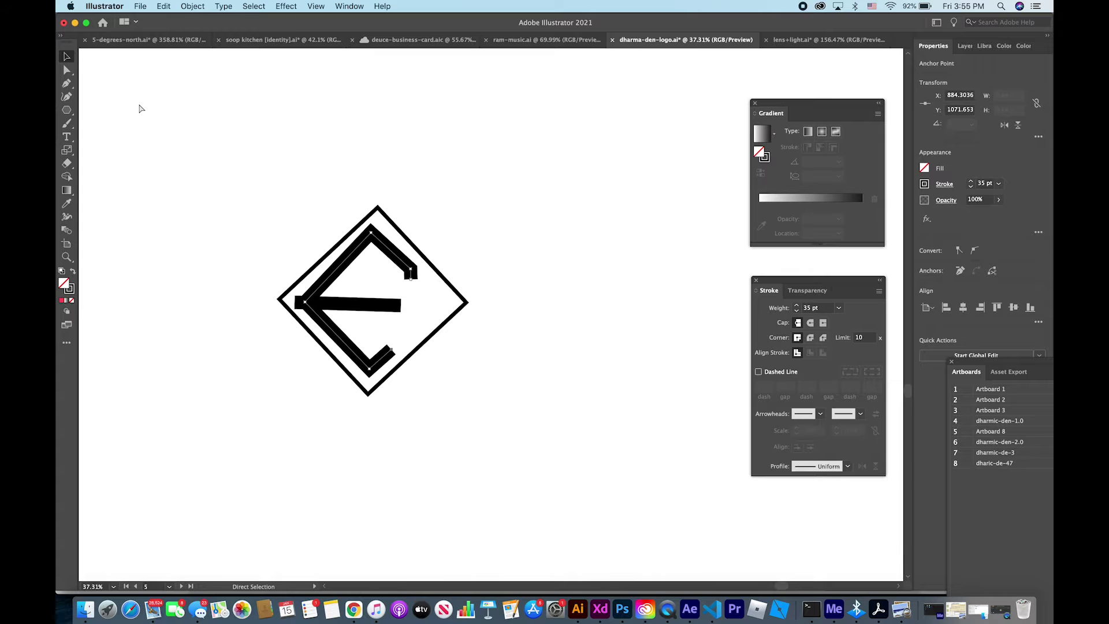
left_click(512, 321)
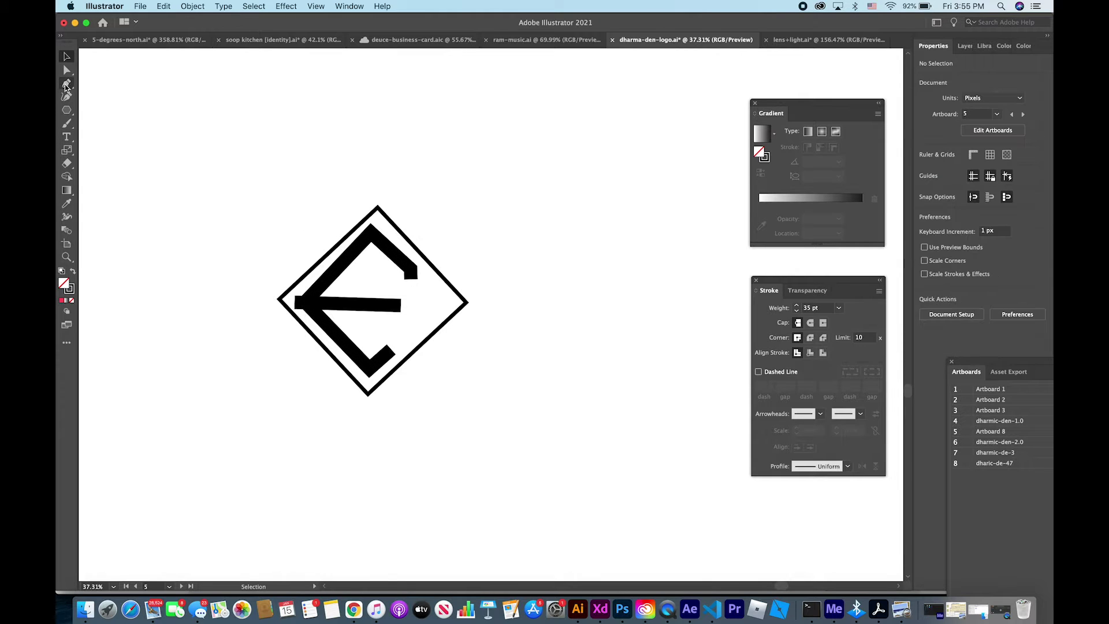
left_click(67, 85)
key("super")
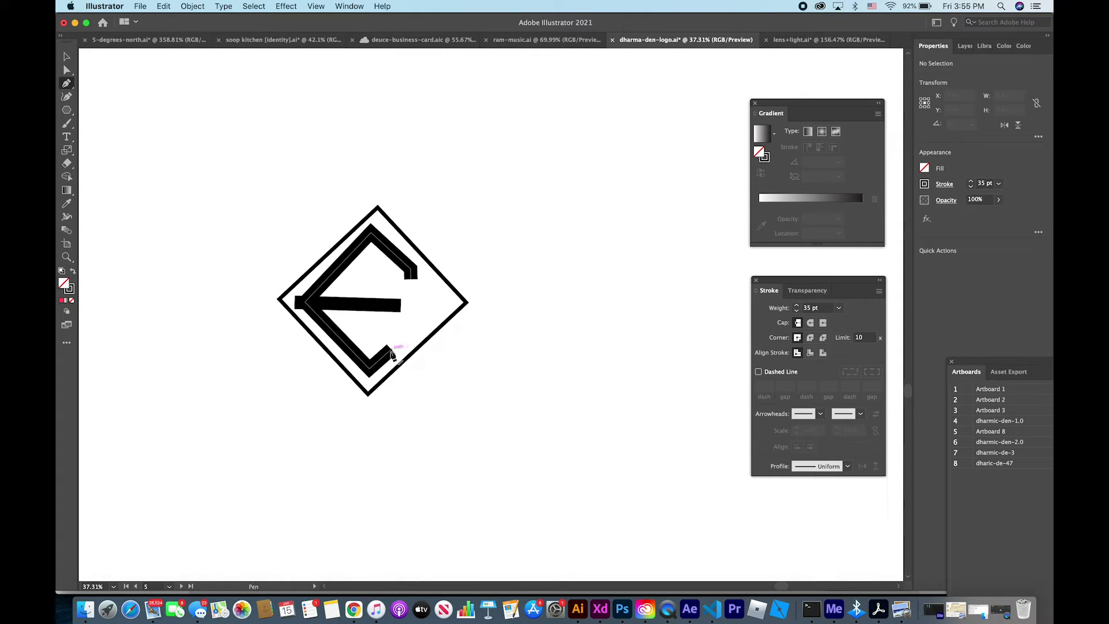
left_click(390, 354, "super")
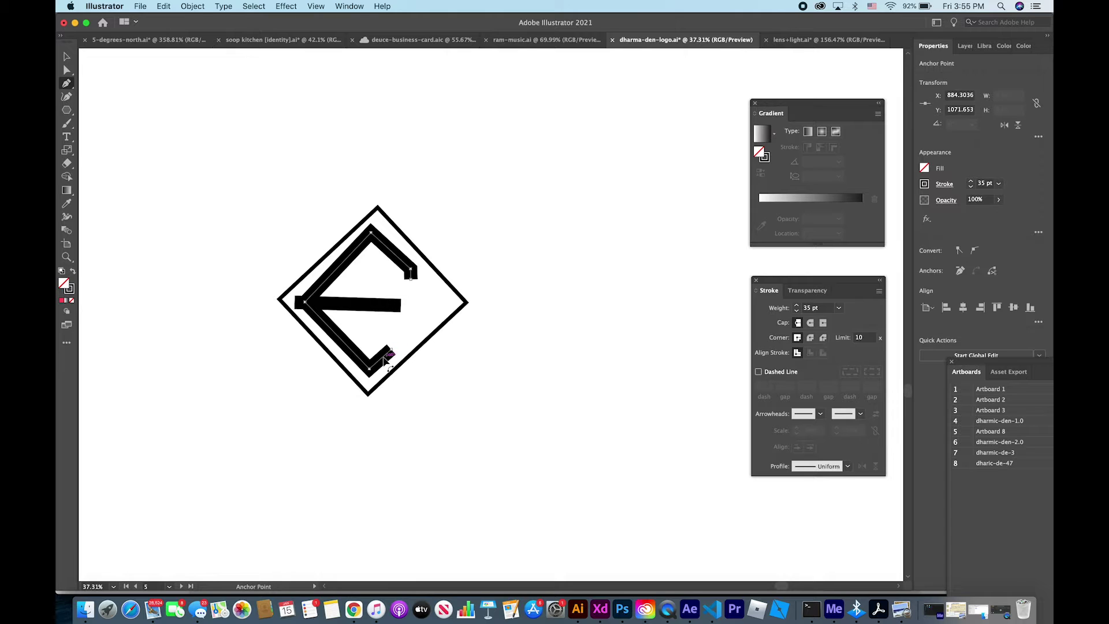
left_click_drag(386, 358, 403, 341)
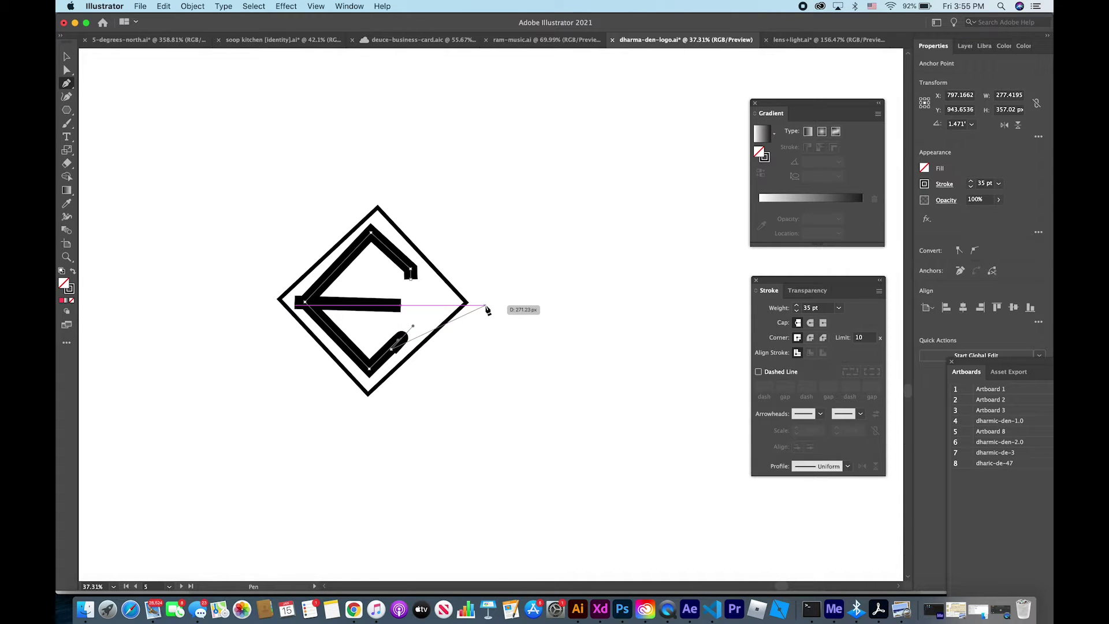
key("ctrl+z")
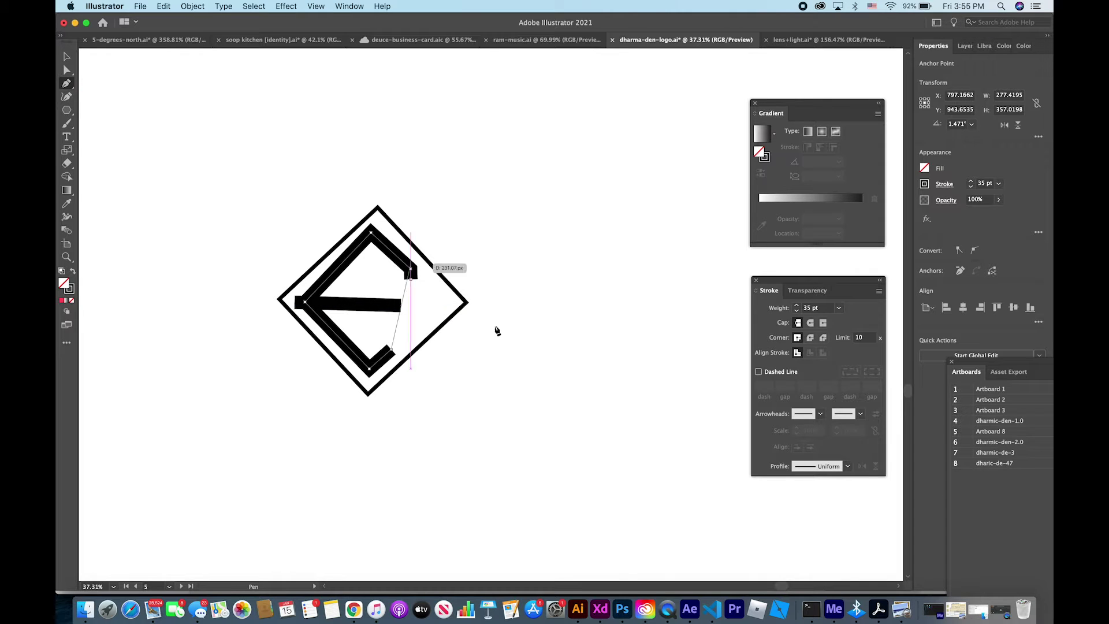
left_click(469, 331)
key("ctrl+z")
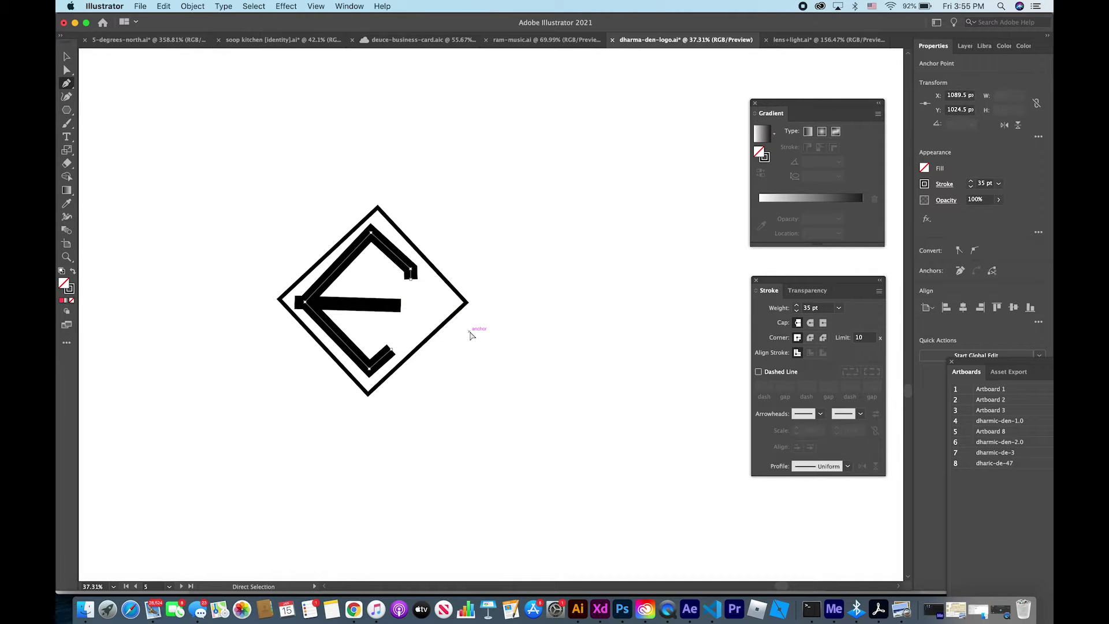
left_click(400, 340)
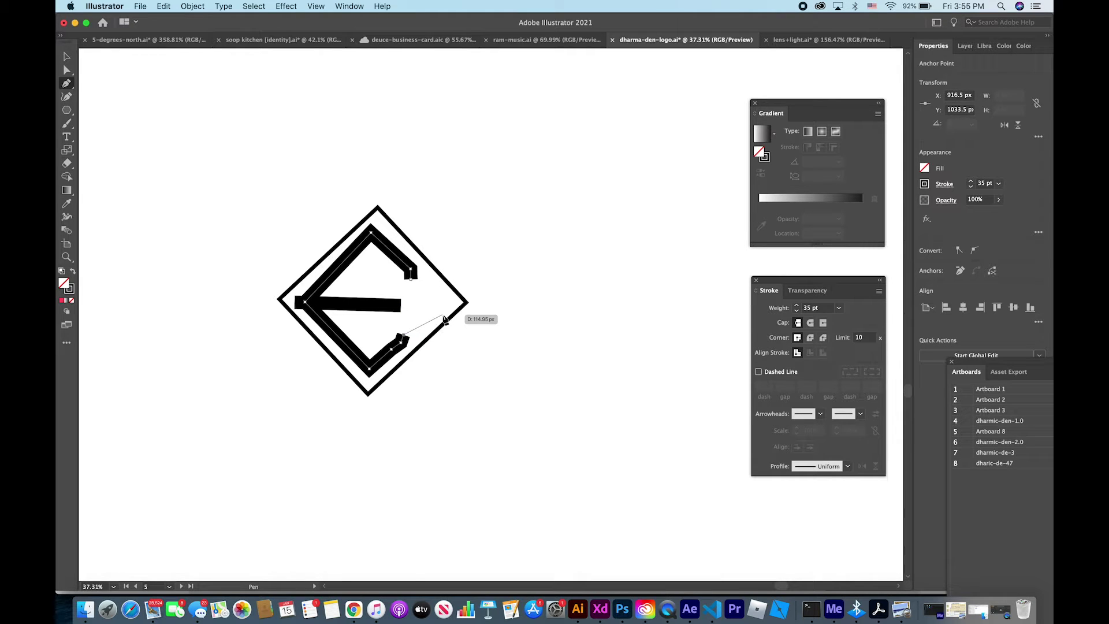
key("ctrl+z")
scroll(444, 318, "down", 3)
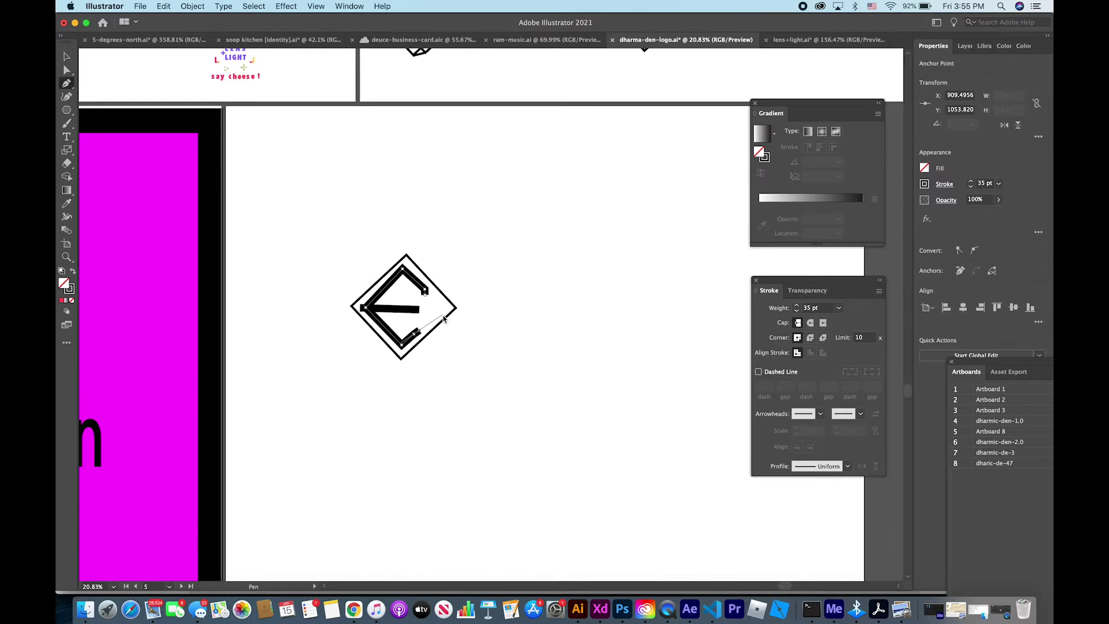
key("v")
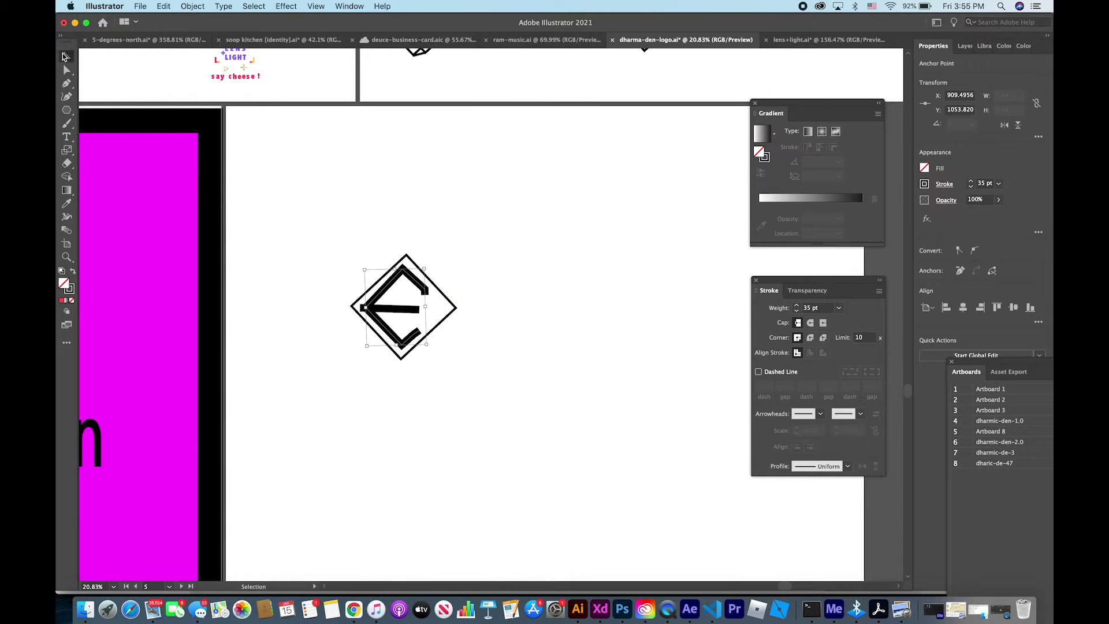
left_click(274, 131)
scroll(273, 126, "up", 2)
scroll(273, 126, "up", 5)
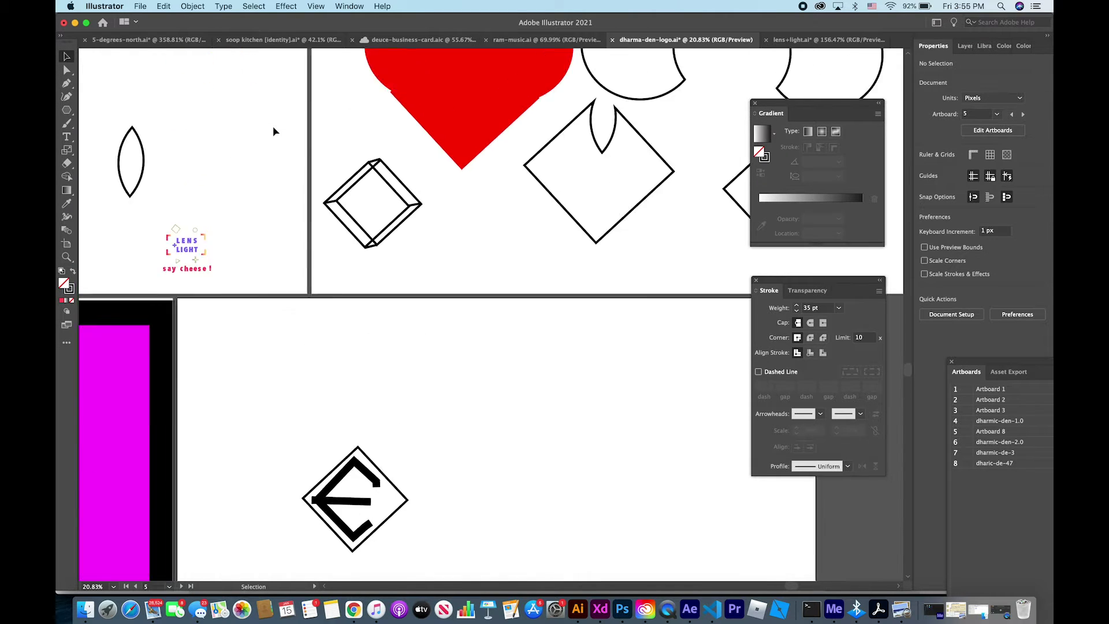
scroll(273, 126, "up", 5)
scroll(273, 126, "up", 2)
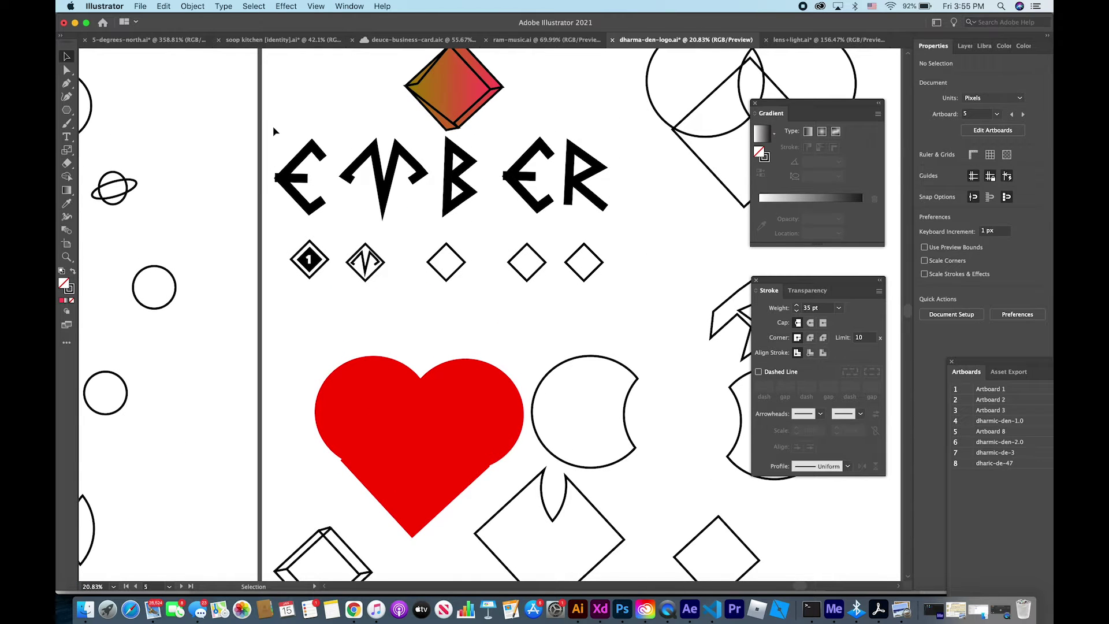
scroll(274, 131, "down", 1)
scroll(273, 131, "down", 2)
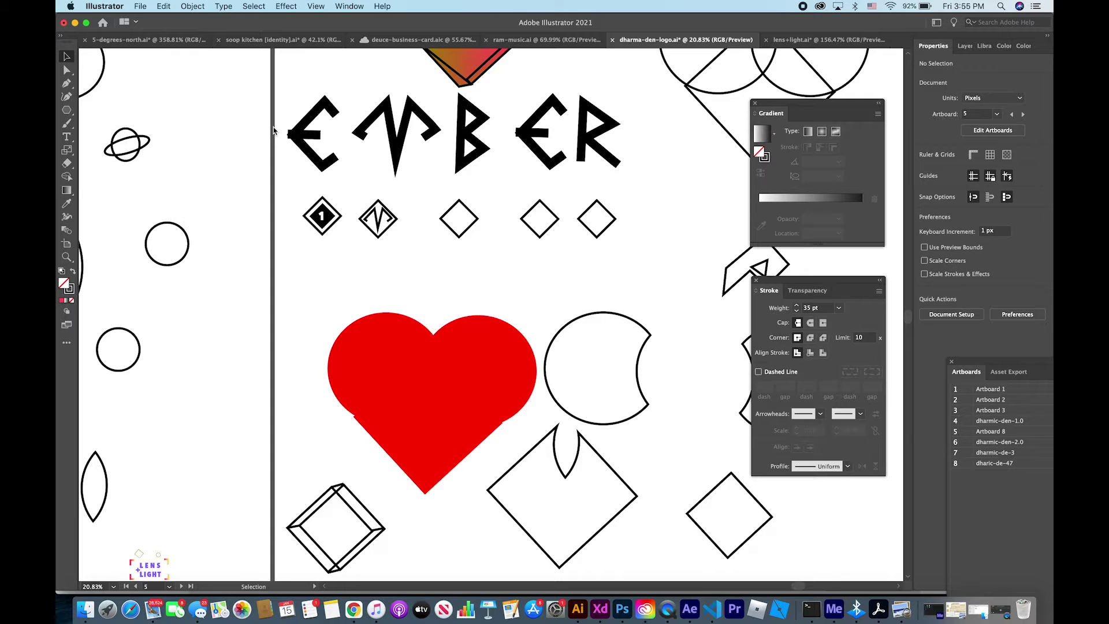
scroll(274, 132, "down", 4)
scroll(274, 131, "down", 8)
scroll(274, 131, "down", 3)
scroll(273, 131, "down", 1)
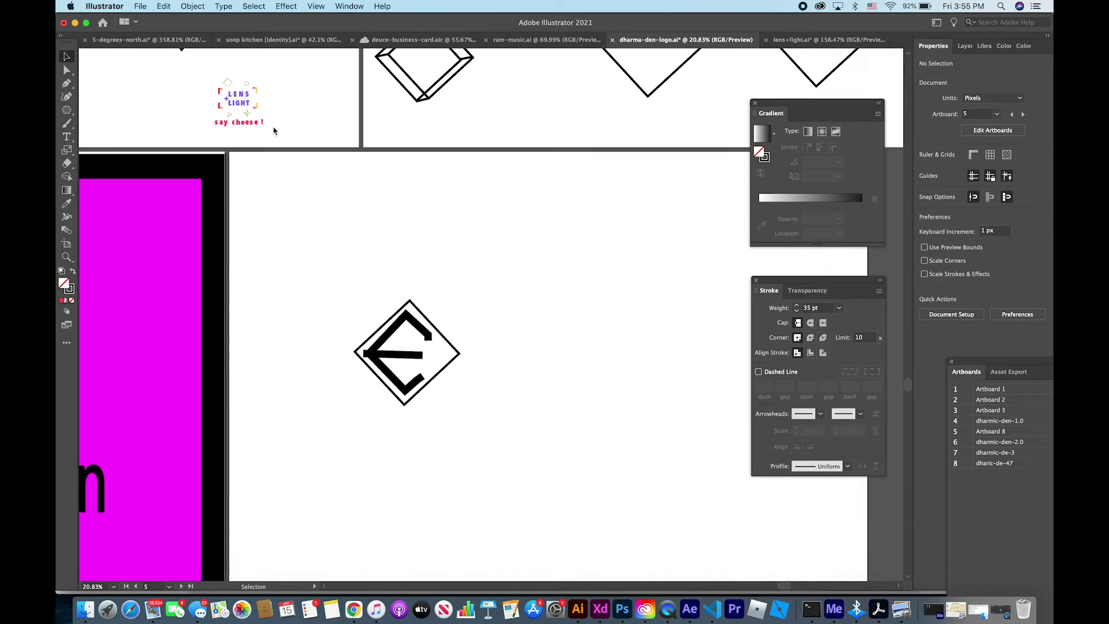
scroll(274, 131, "down", 1)
scroll(274, 131, "down", 1)
scroll(274, 131, "down", 1)
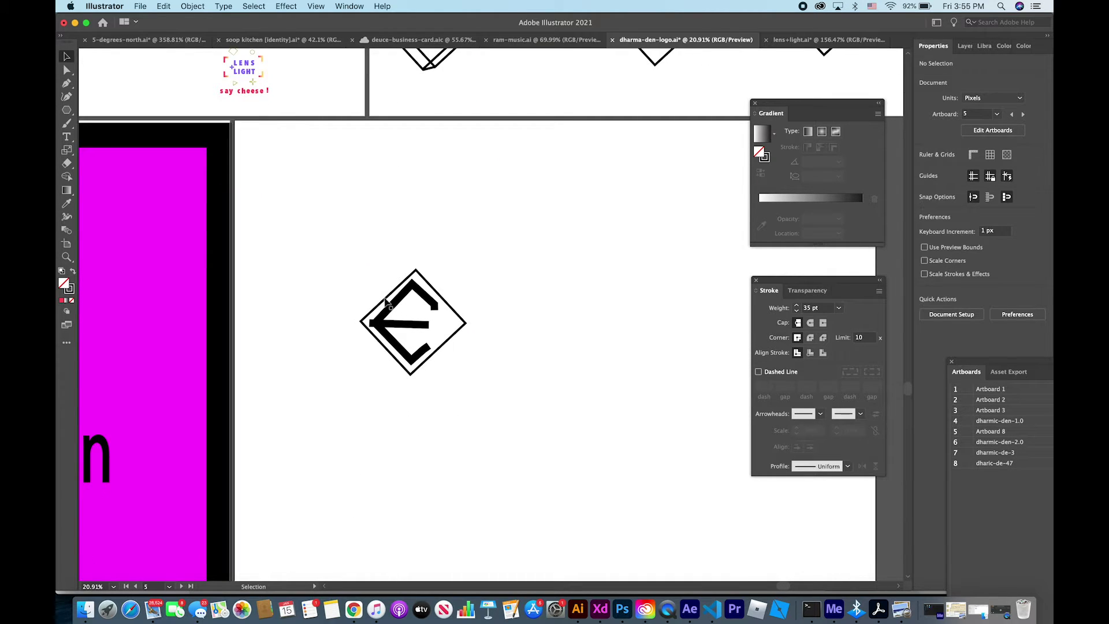
Delete the heavy E path, leaving only the outlined diamond frame.
left_click_drag(386, 308, 570, 330)
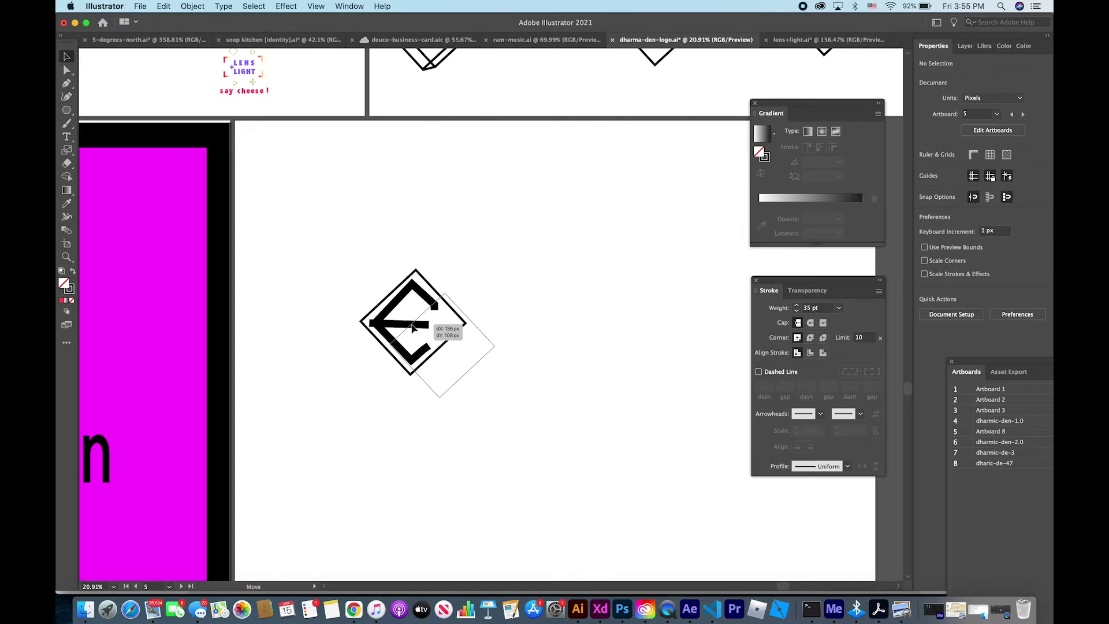
key("super+z")
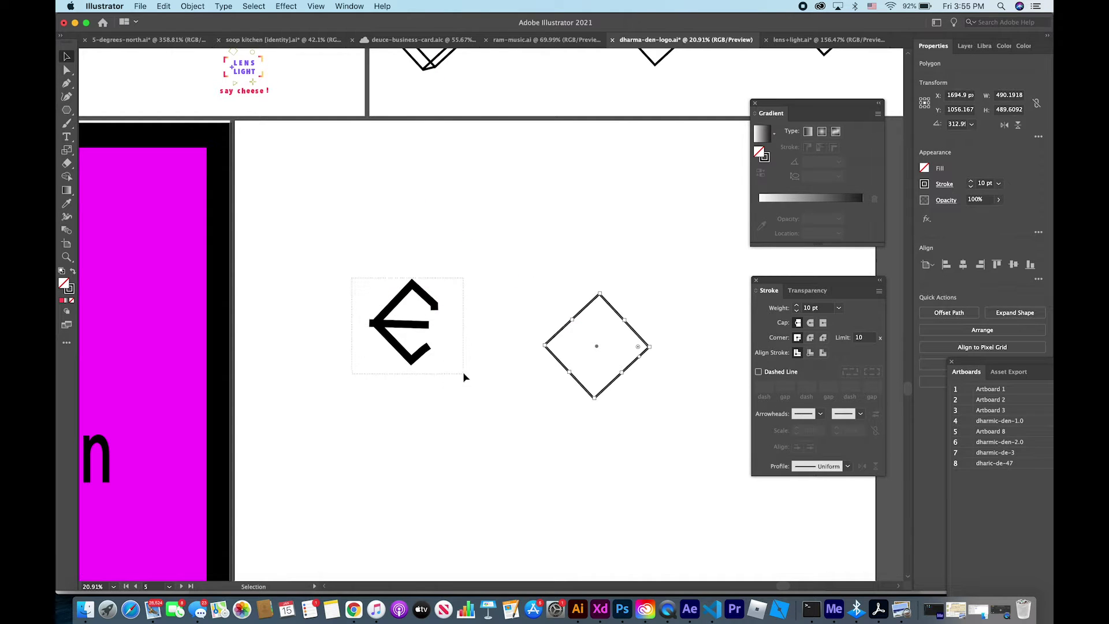
key("super+z")
key("super+z")
key("super+z")
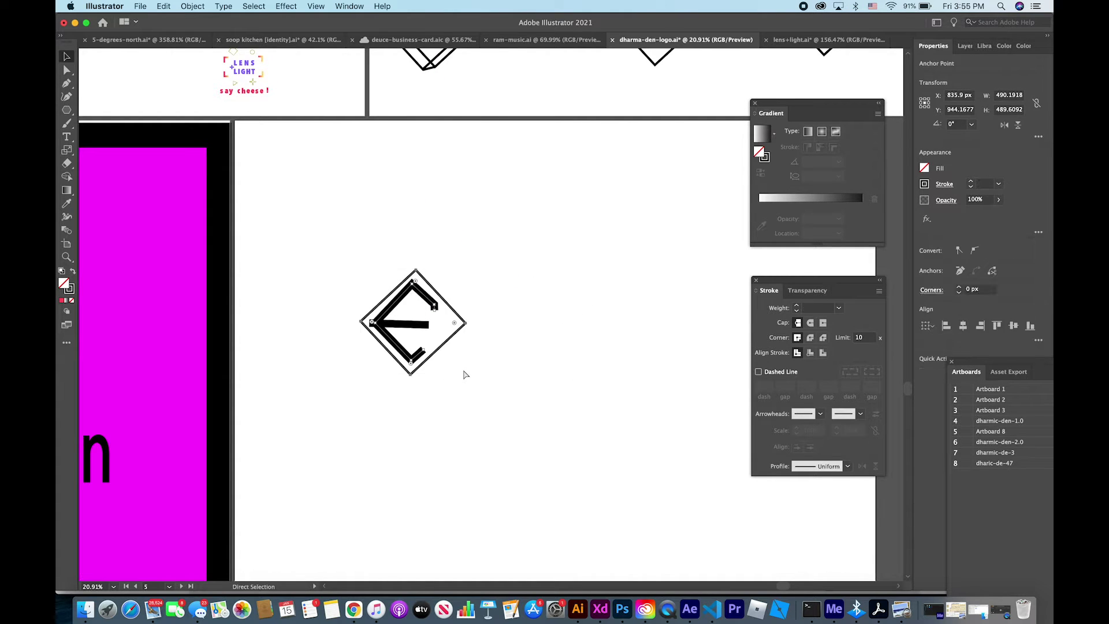
key("super+z")
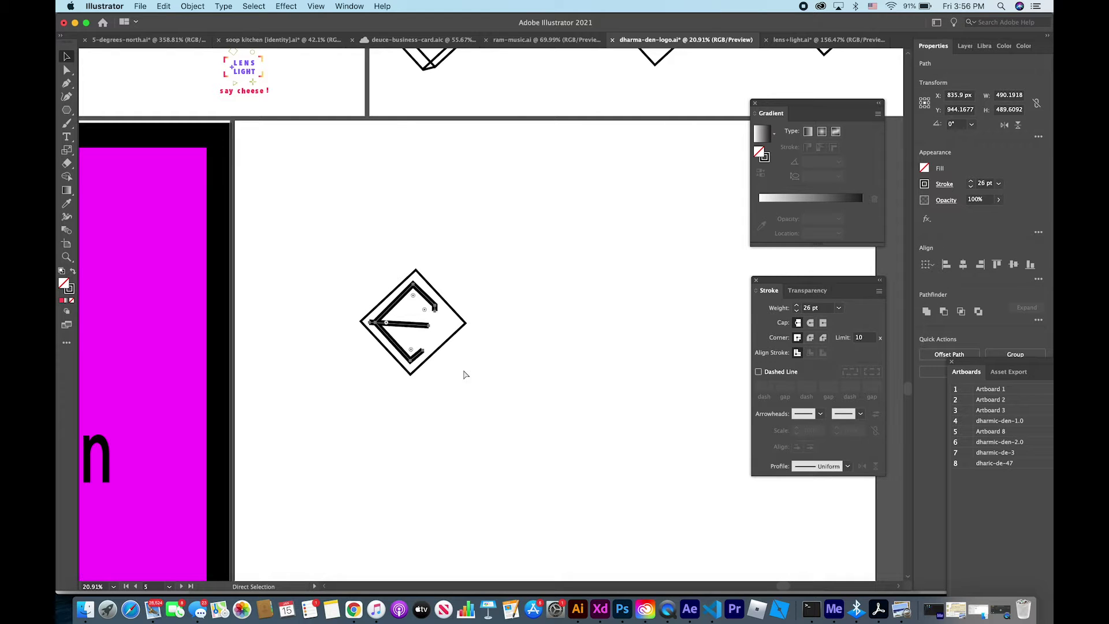
key("super+z")
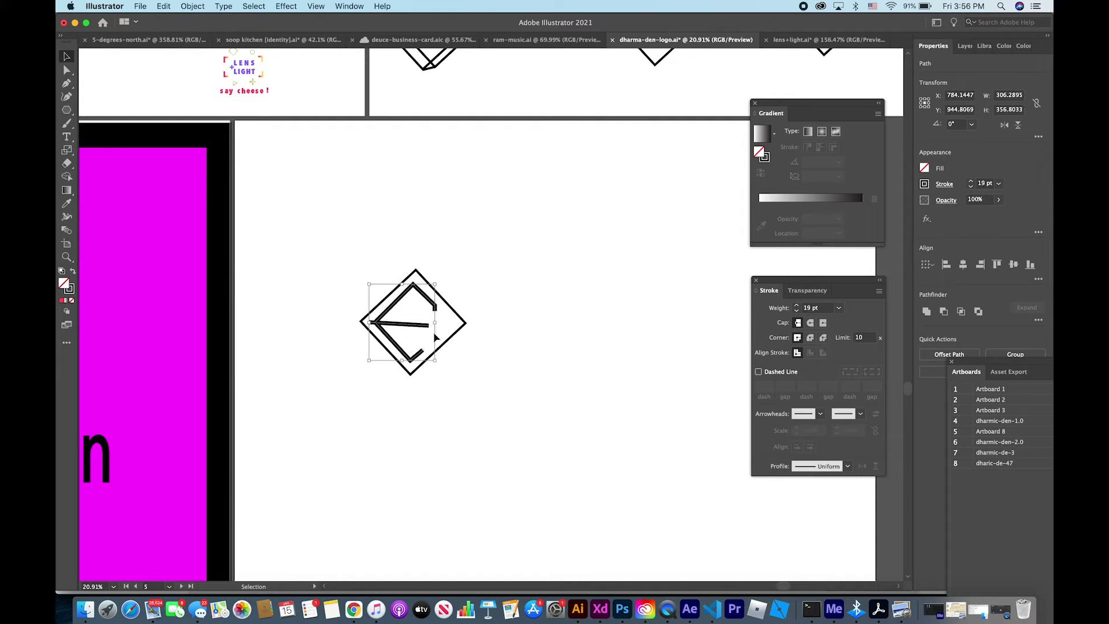
key("super+z")
key("p")
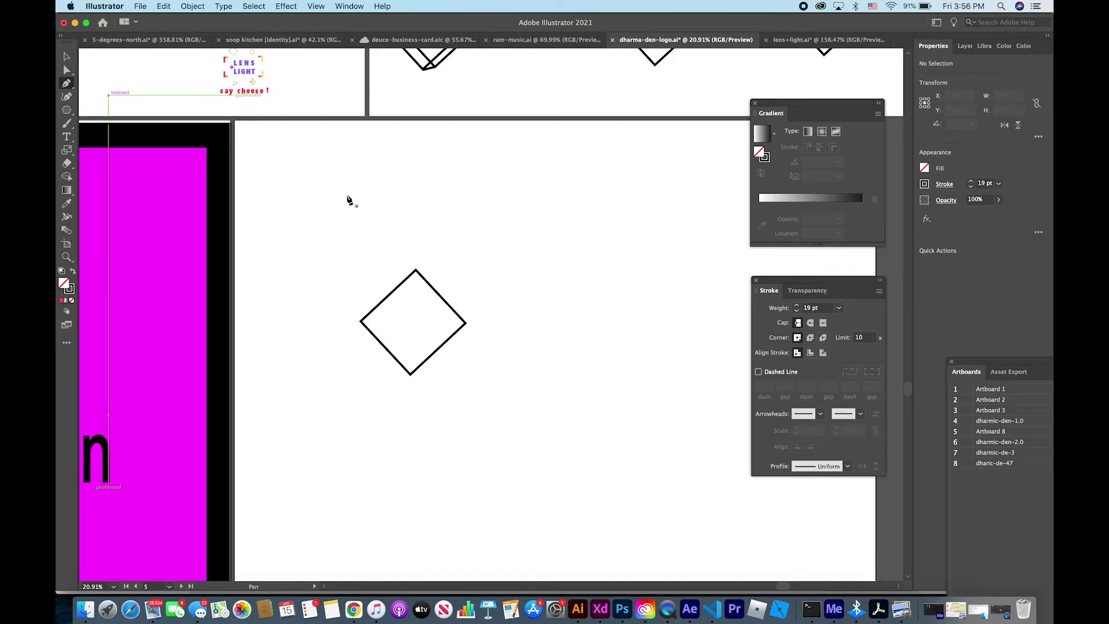
left_click(437, 312)
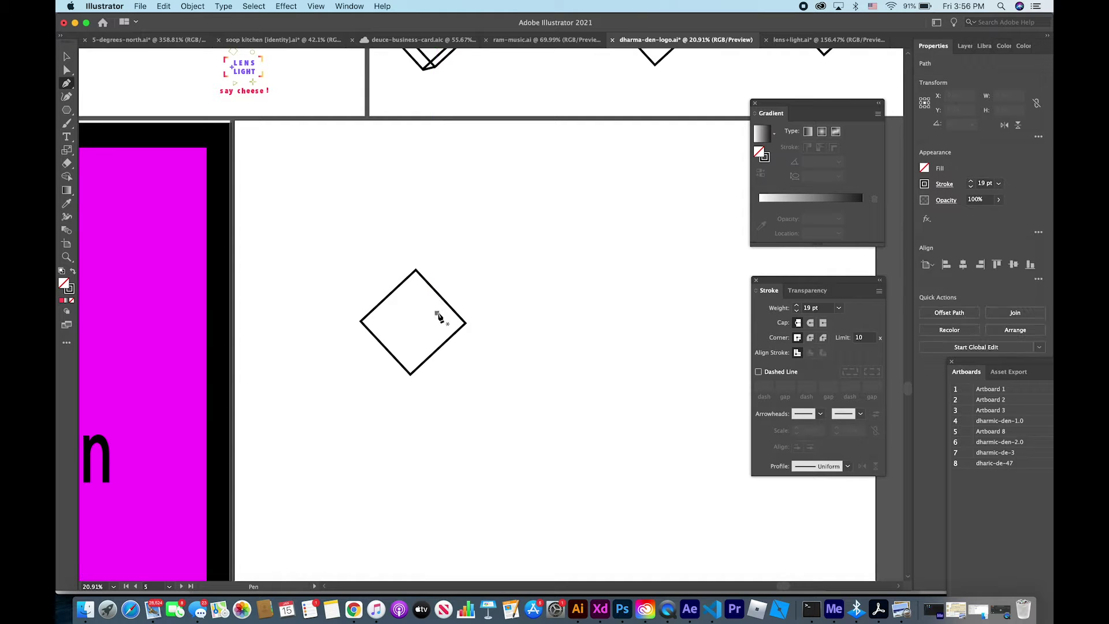
Scroll to the lower artboard and pen-draw the angled bracket inside the diamond.
key("super+z")
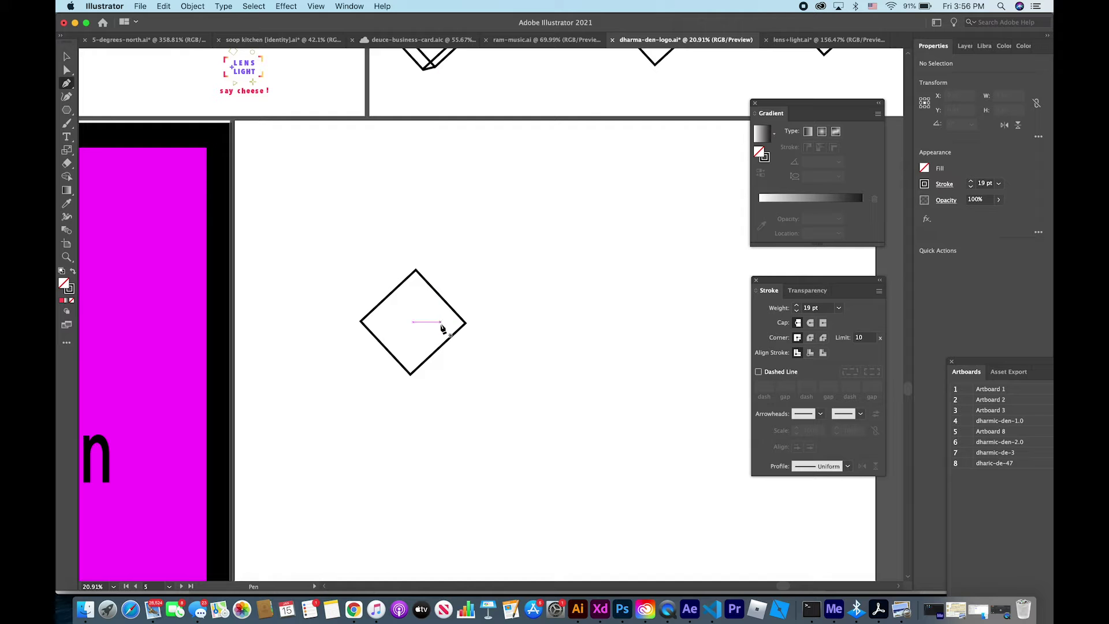
scroll(442, 322, "up", 10)
scroll(442, 322, "up", 5)
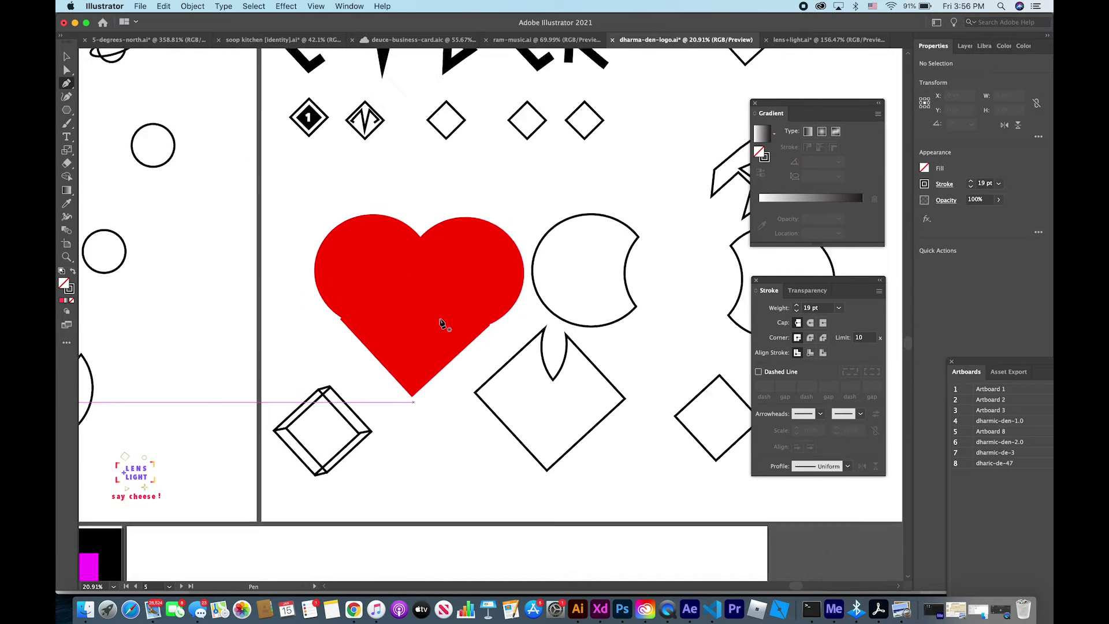
scroll(442, 322, "down", 3)
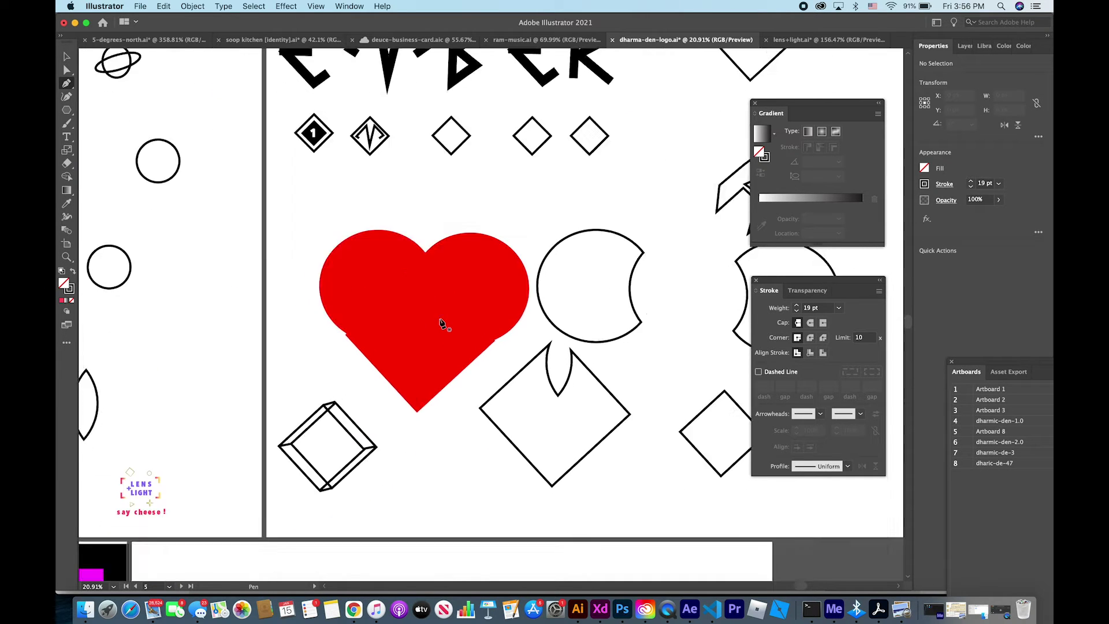
scroll(442, 323, "down", 7)
scroll(442, 322, "left", 1)
scroll(393, 381, "down", 6)
left_click(334, 428)
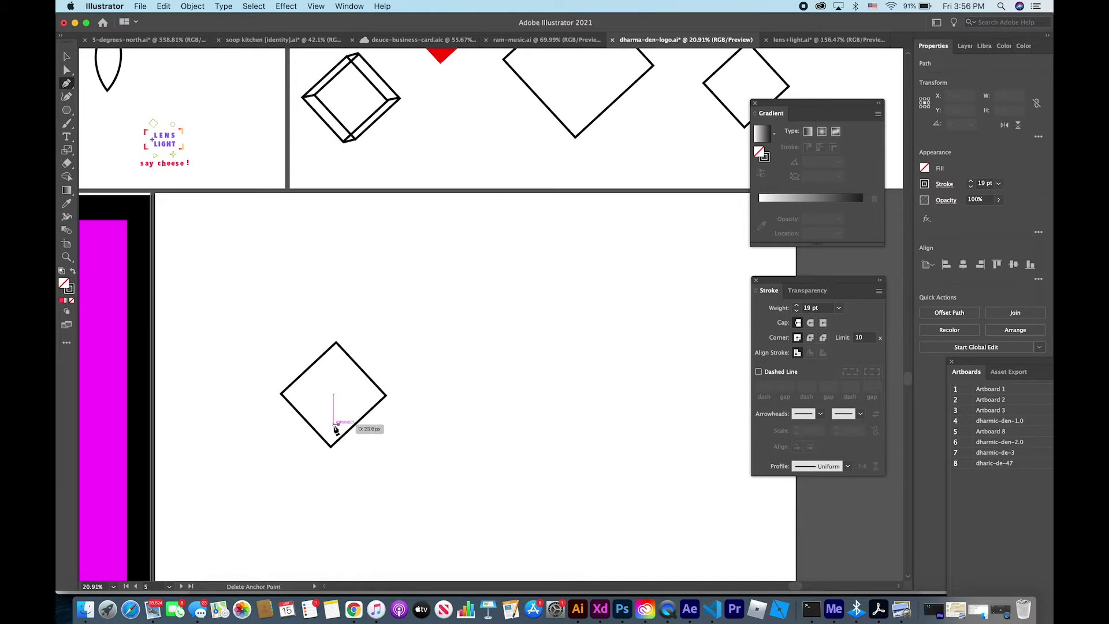
left_click(299, 394)
left_click(335, 362)
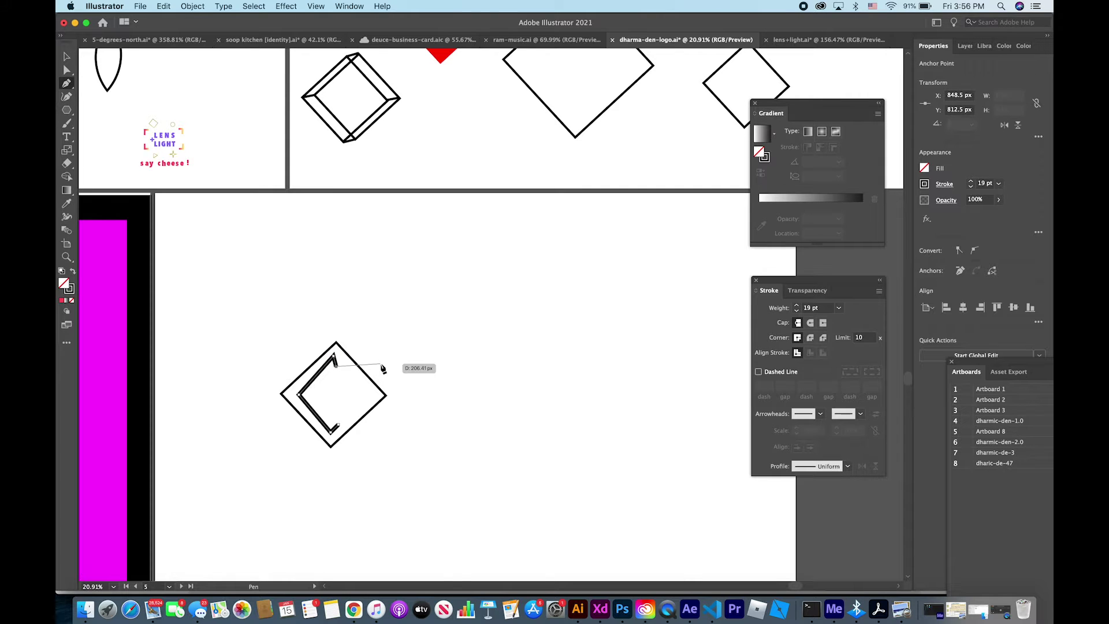
key("cmd+z")
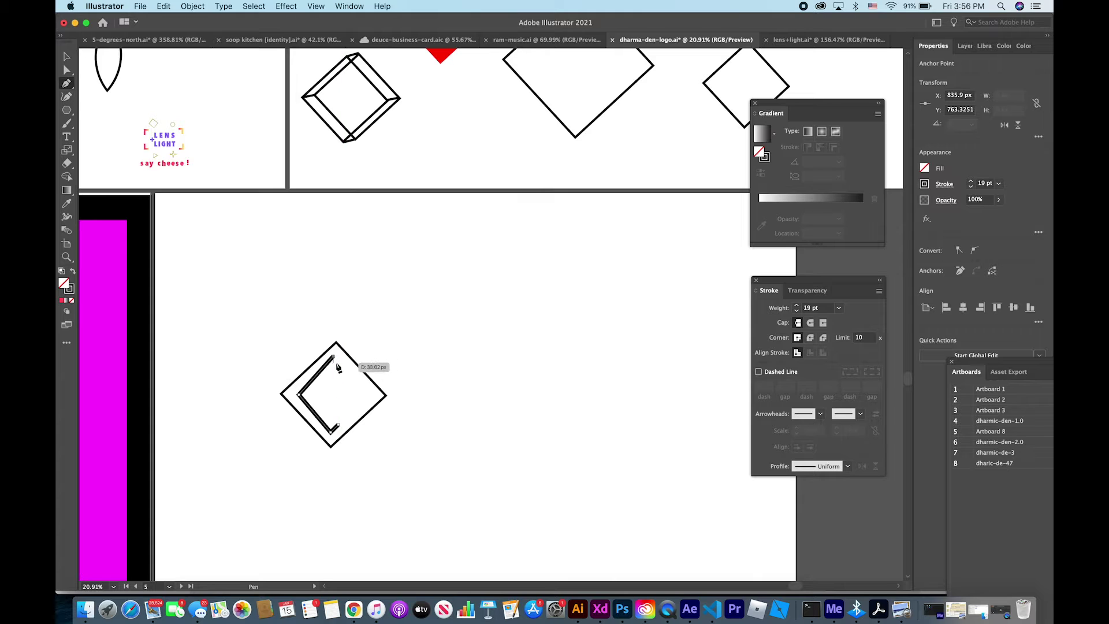
left_click(336, 363)
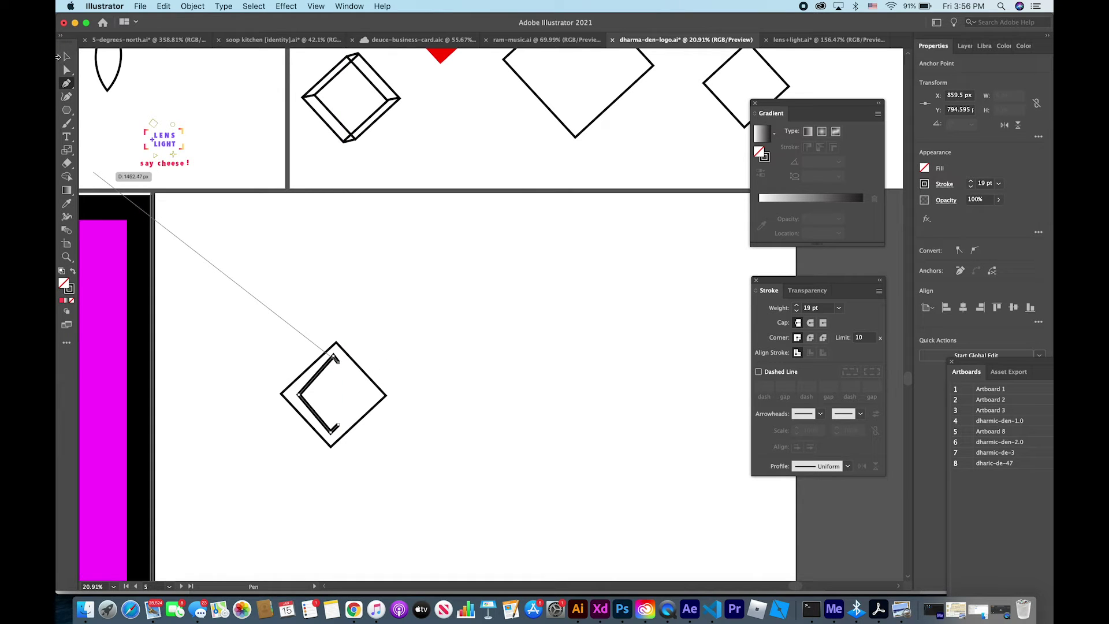
key("v")
Add the horizontal middle bar running to the diamond's left corner.
left_click(68, 84)
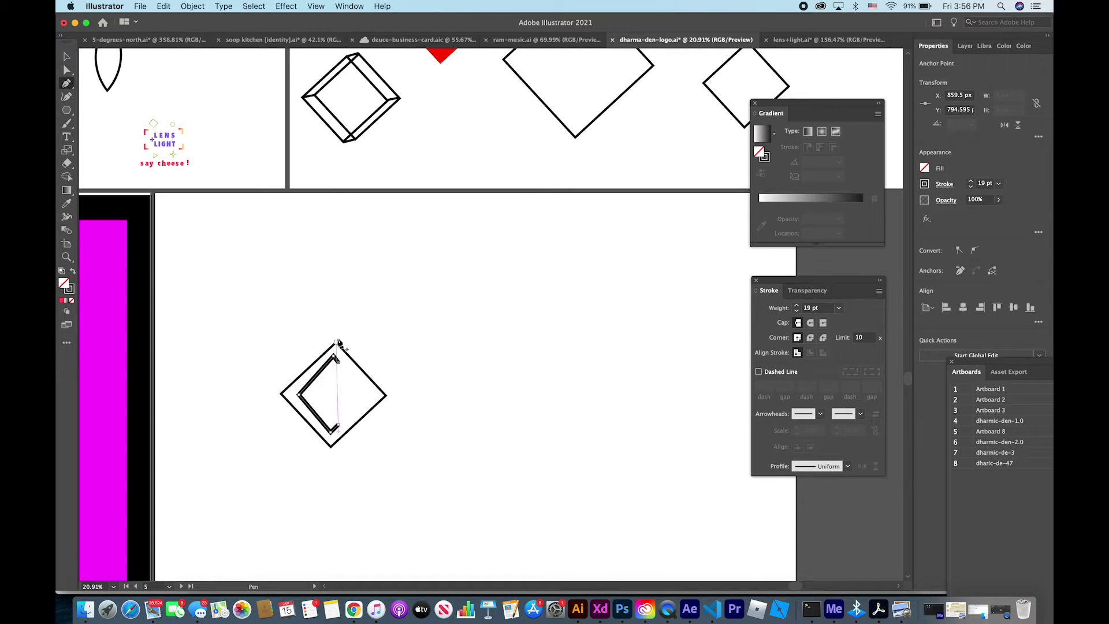
left_click(346, 392)
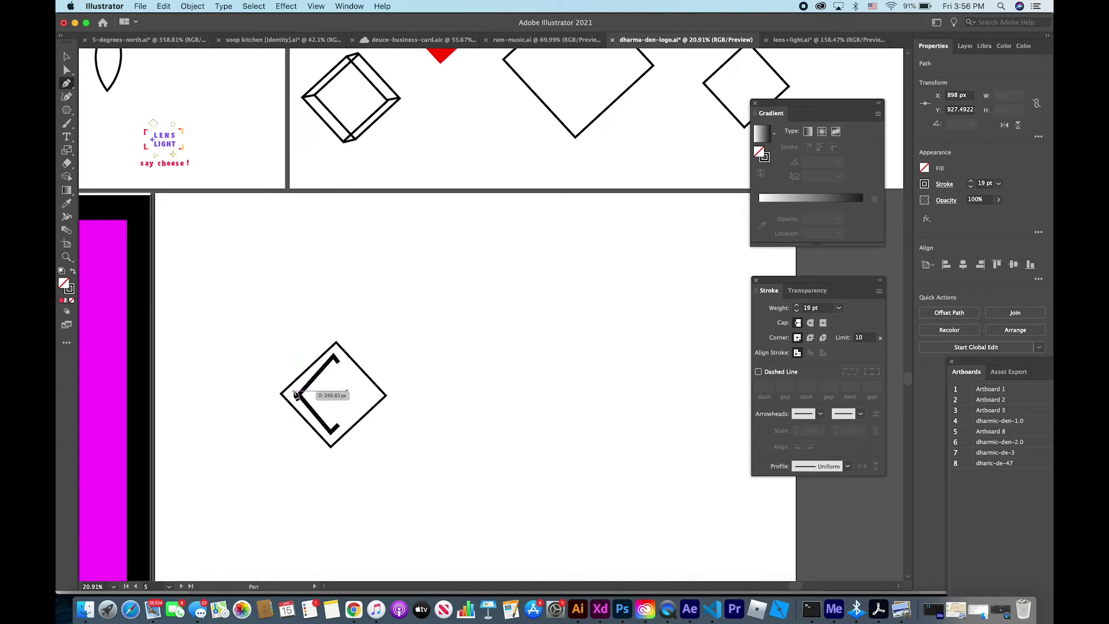
left_click(345, 395)
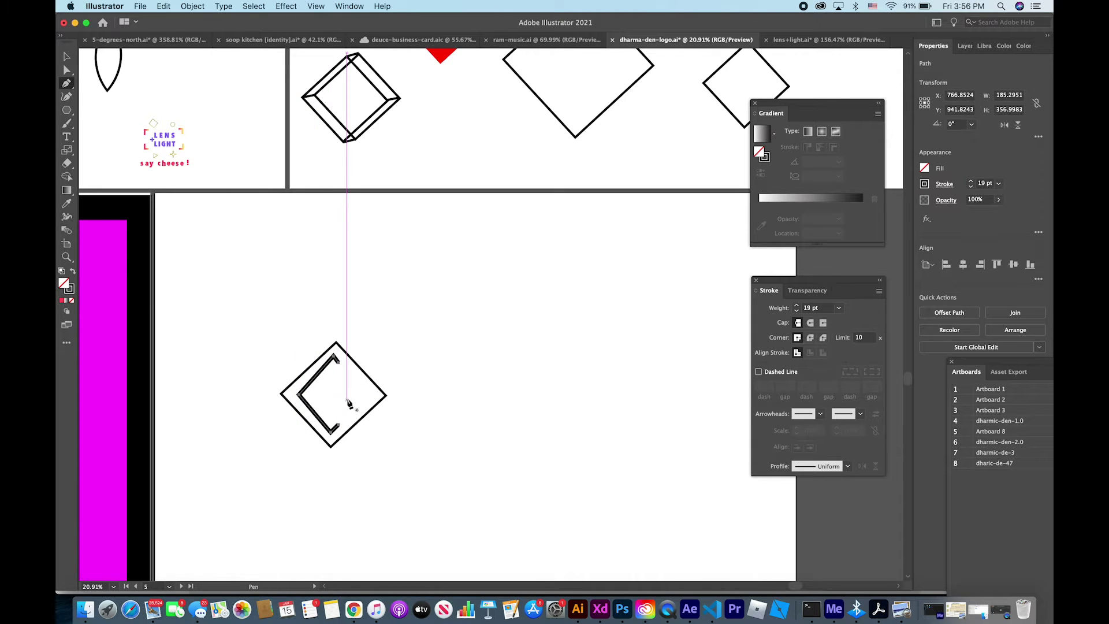
left_click(293, 394)
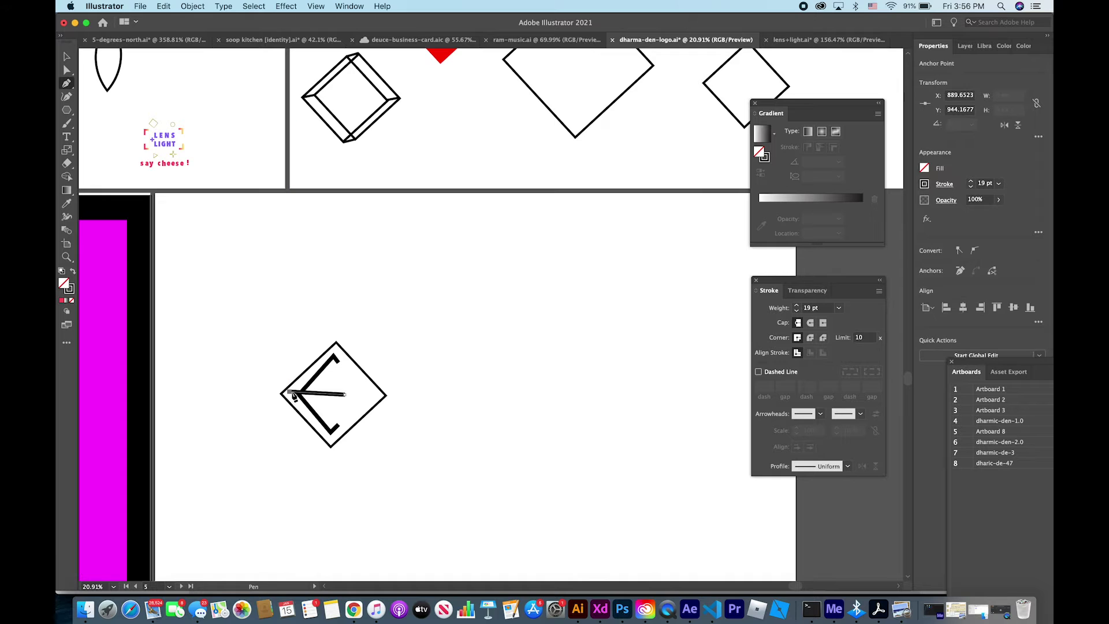
key("BackSpace")
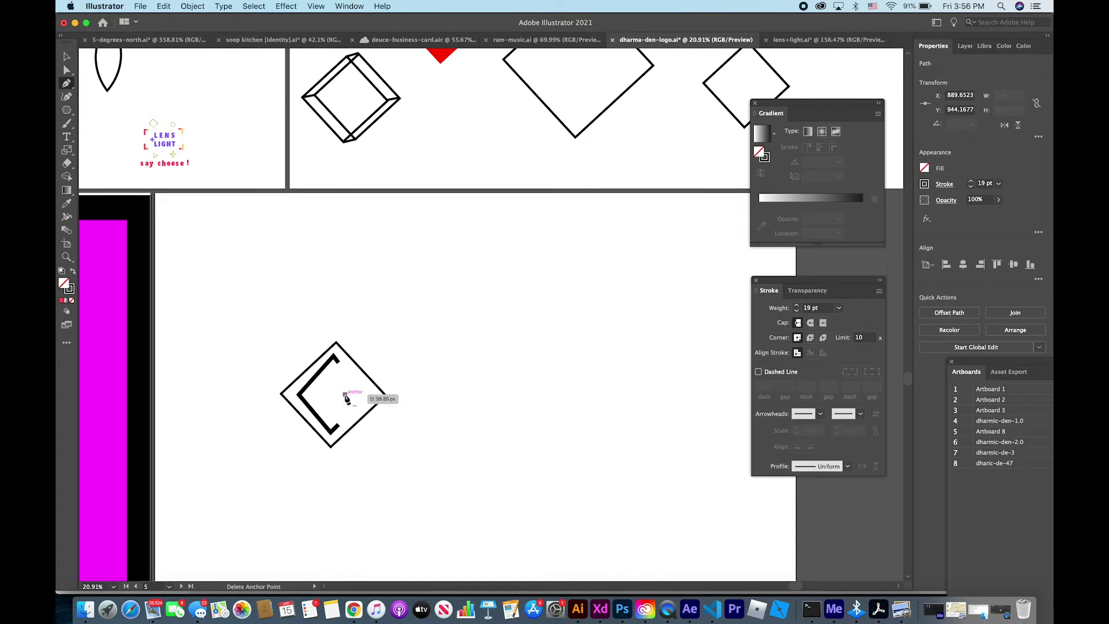
left_click(345, 395)
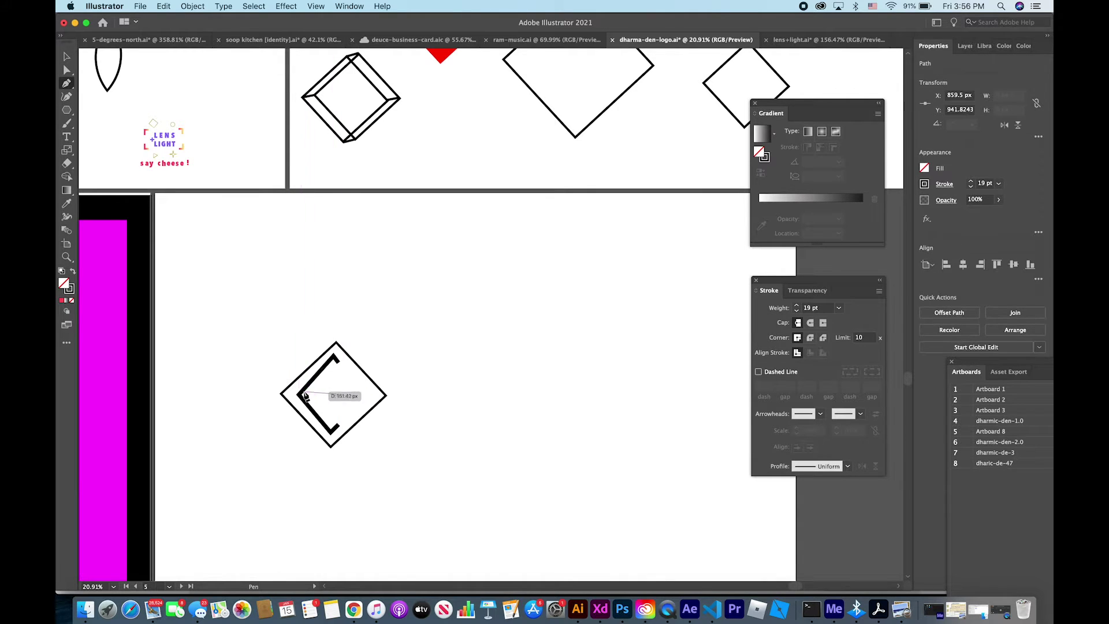
left_click(295, 395)
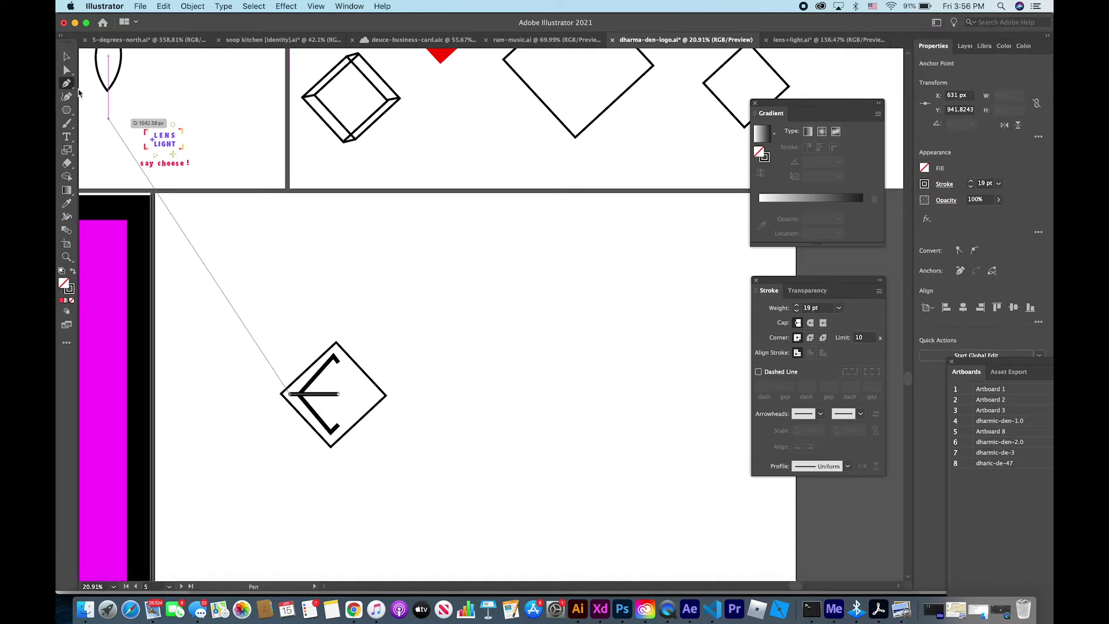
left_click(65, 56)
left_click(383, 390)
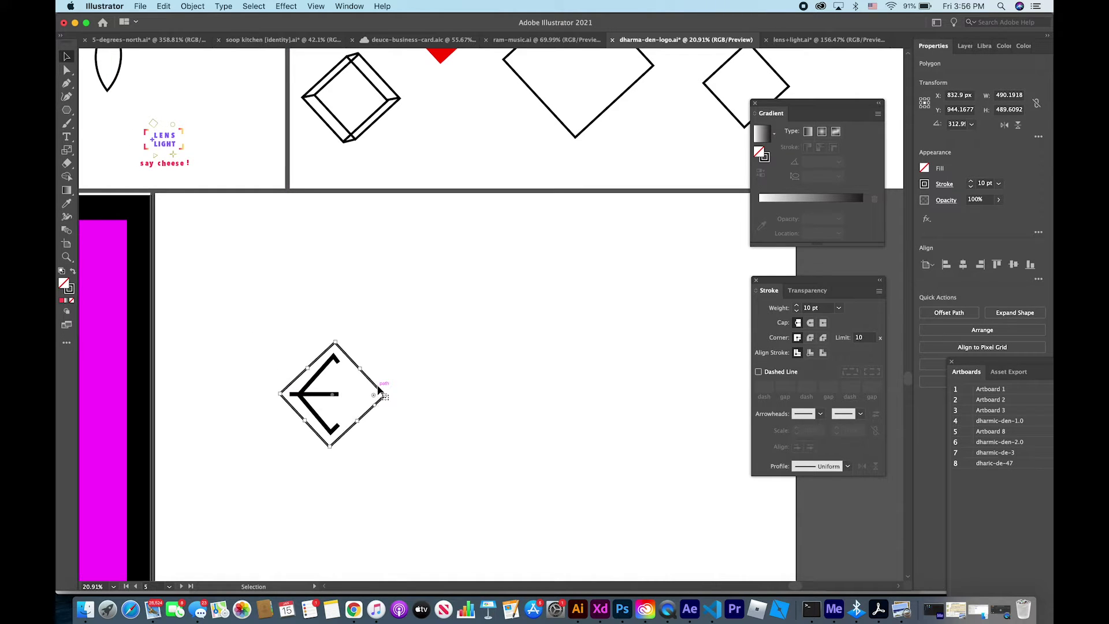
Thicken the E's strokes to 44 pt.
left_click(453, 350)
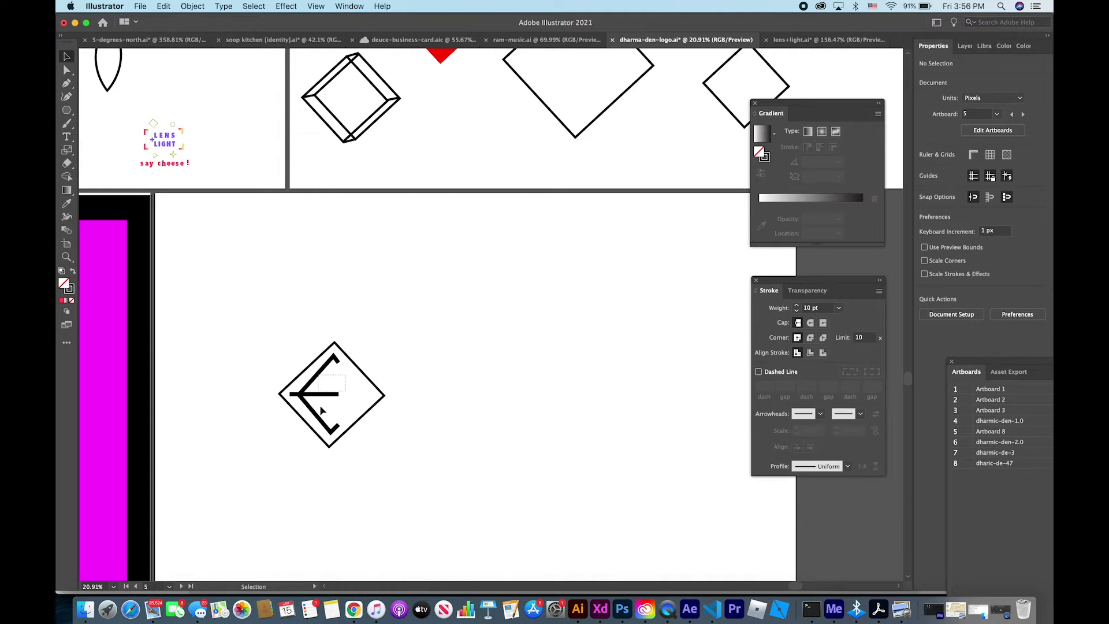
left_click(327, 429)
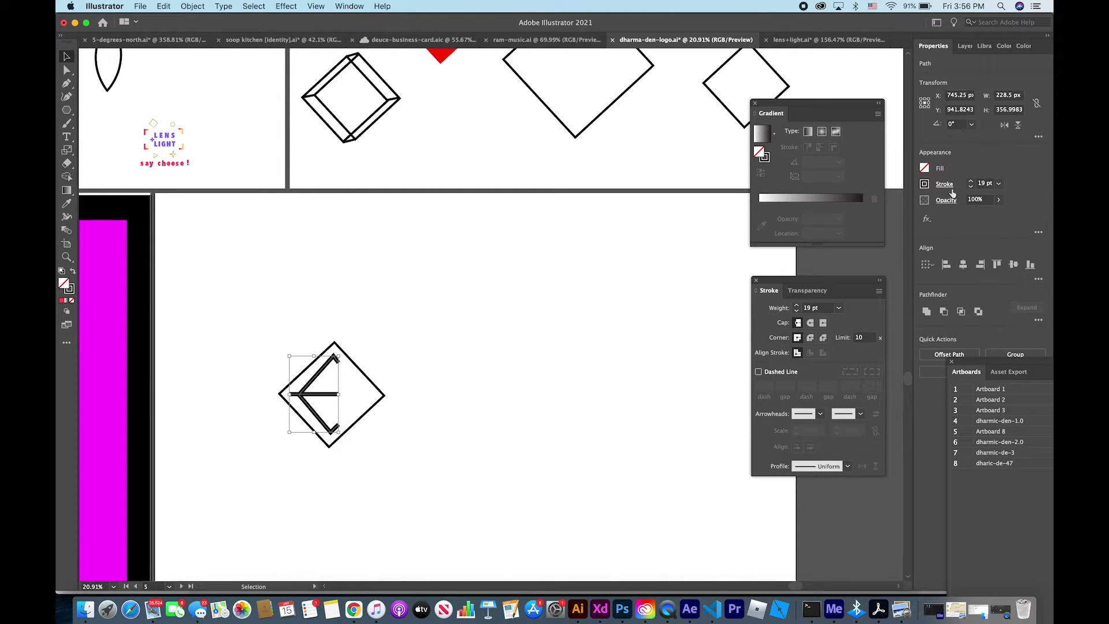
left_click(972, 182)
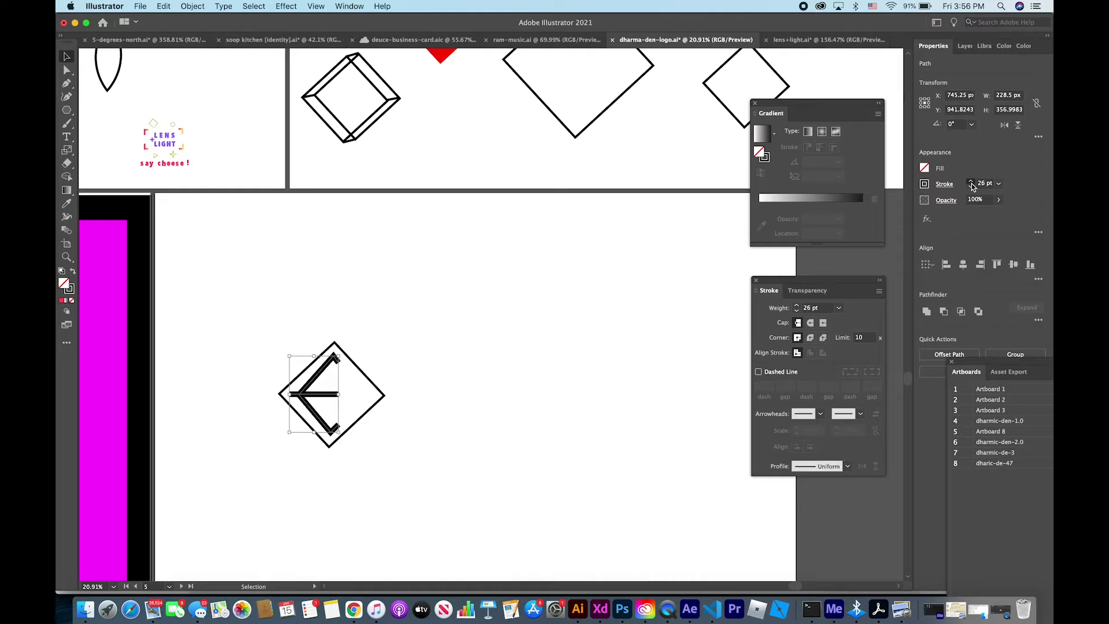
left_click(971, 182)
left_click(971, 183)
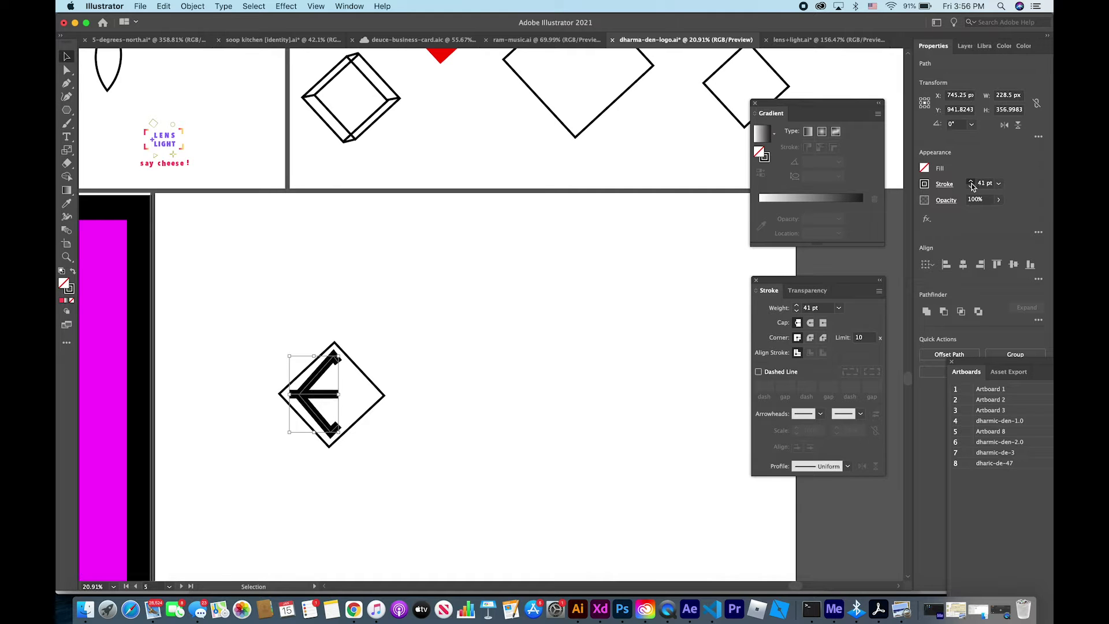
left_click(701, 245)
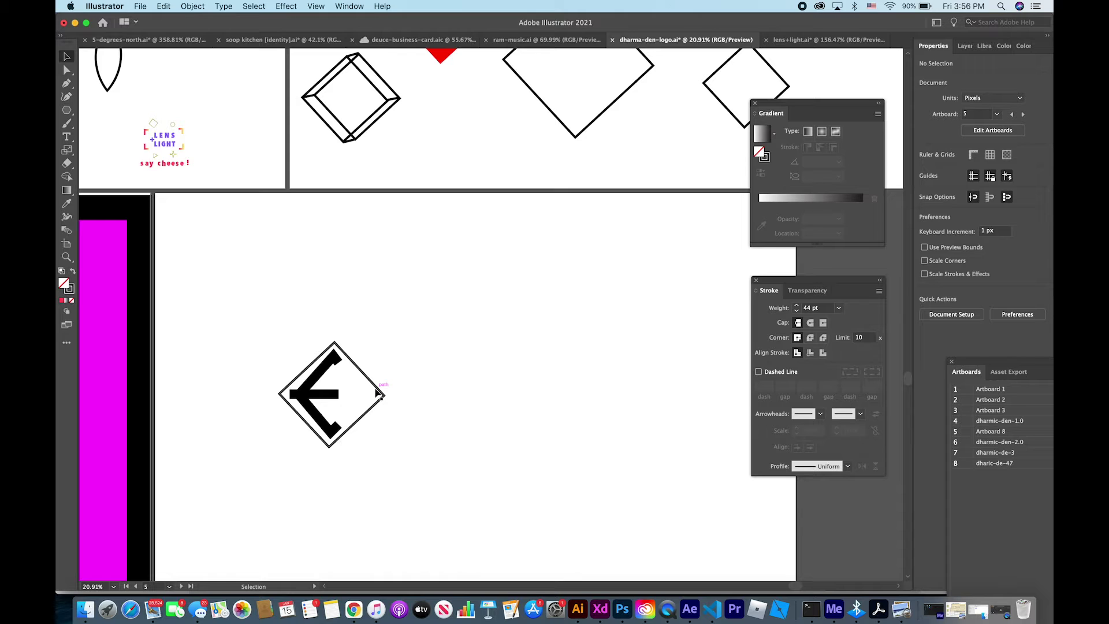
Alt-drag a copy of the diamond frame to the right of the E.
left_click(377, 393)
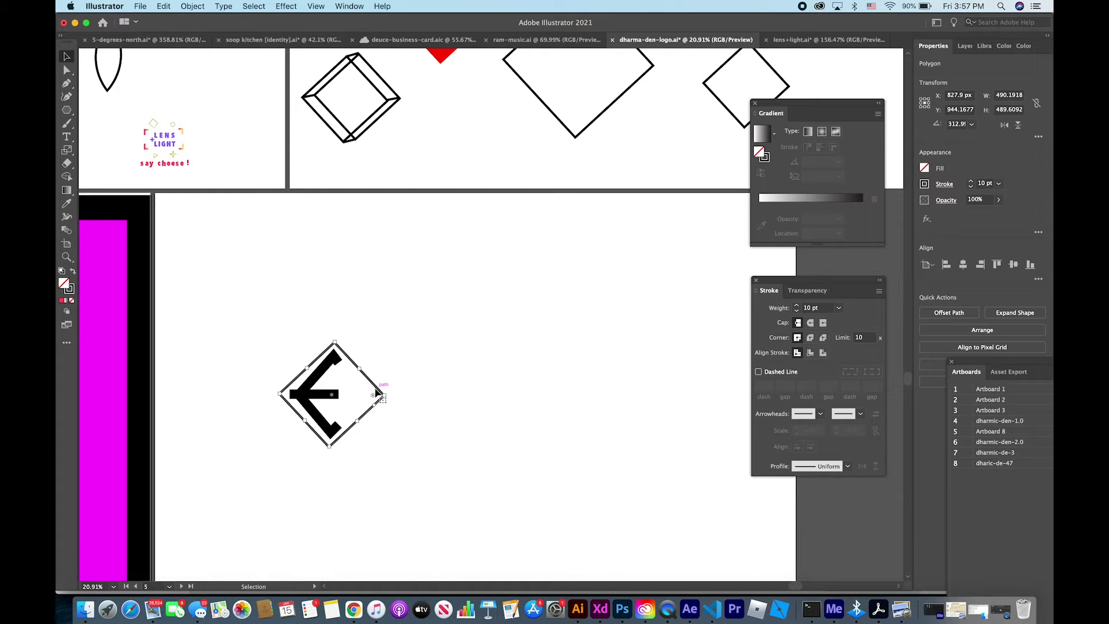
left_click_drag(376, 393, 487, 396)
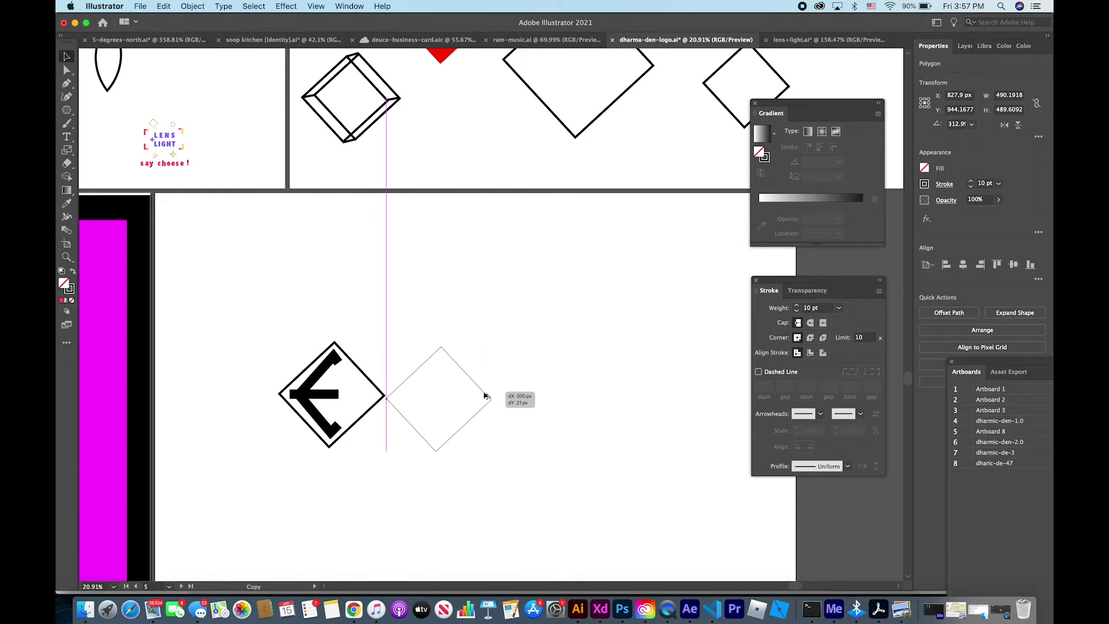
key("super+z")
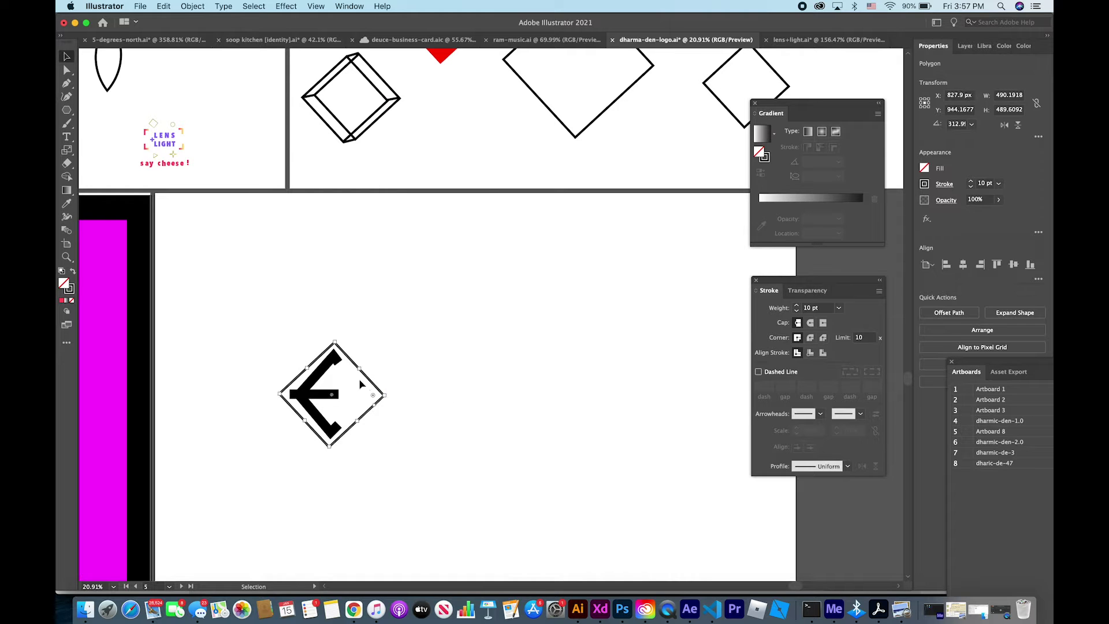
left_click_drag(367, 382, 479, 386)
left_click(466, 333)
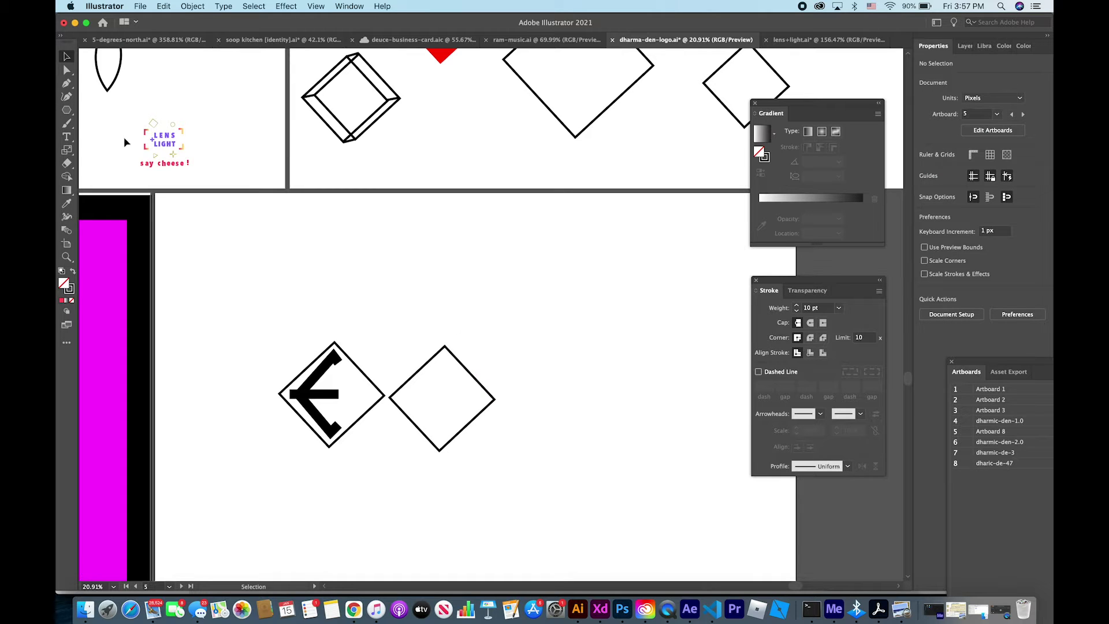
left_click(66, 84)
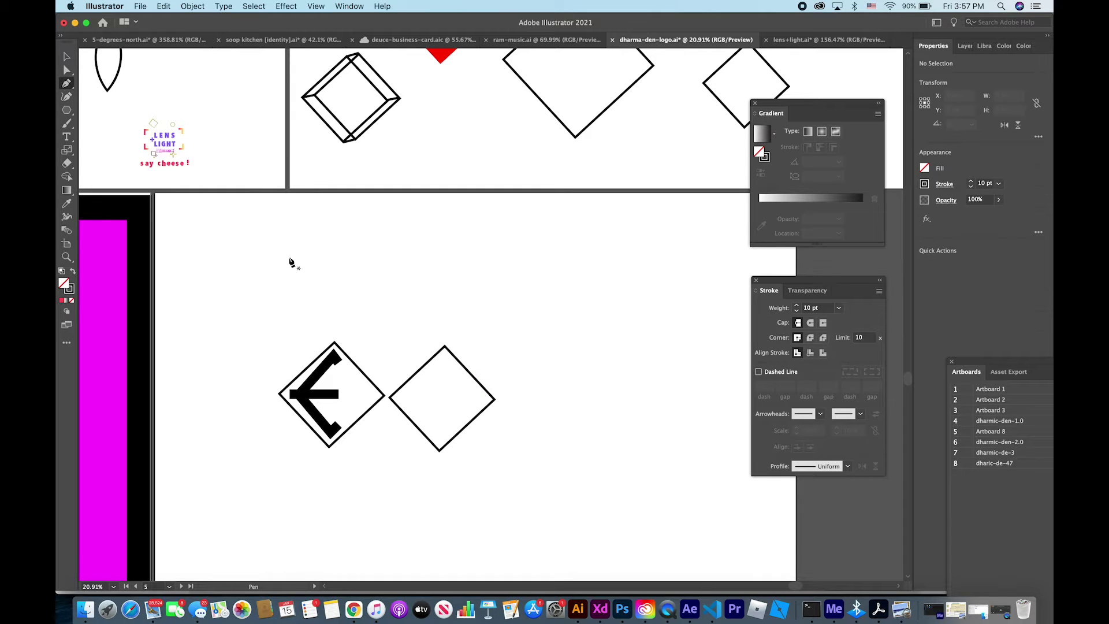
Pen-draw a zigzag M path inside the new diamond.
left_click(405, 398)
left_click(433, 370)
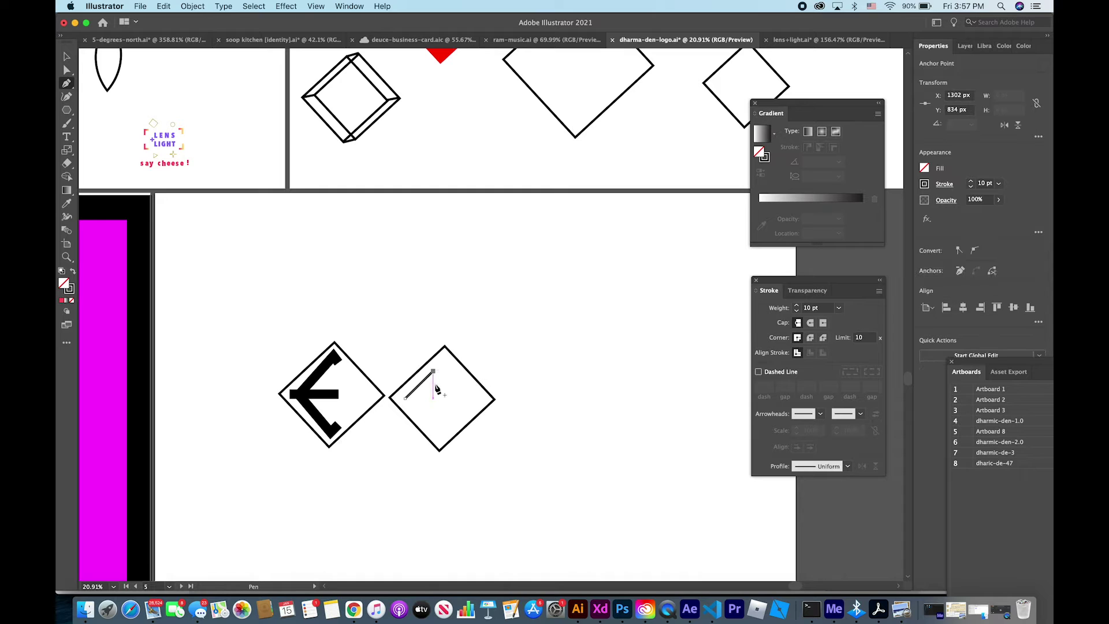
left_click(443, 430)
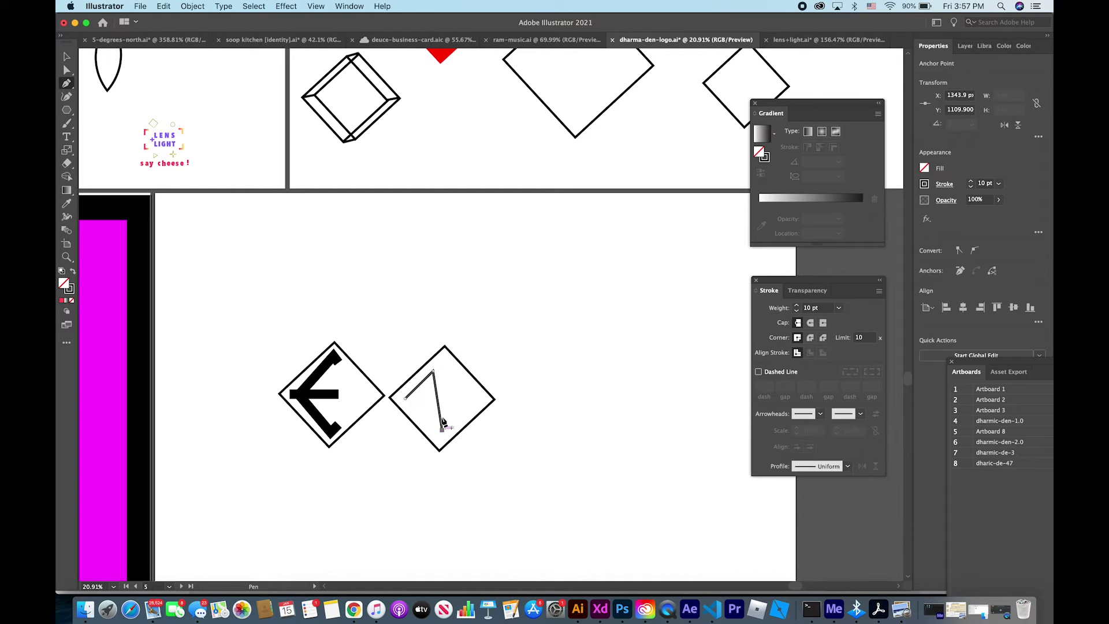
left_click(456, 371)
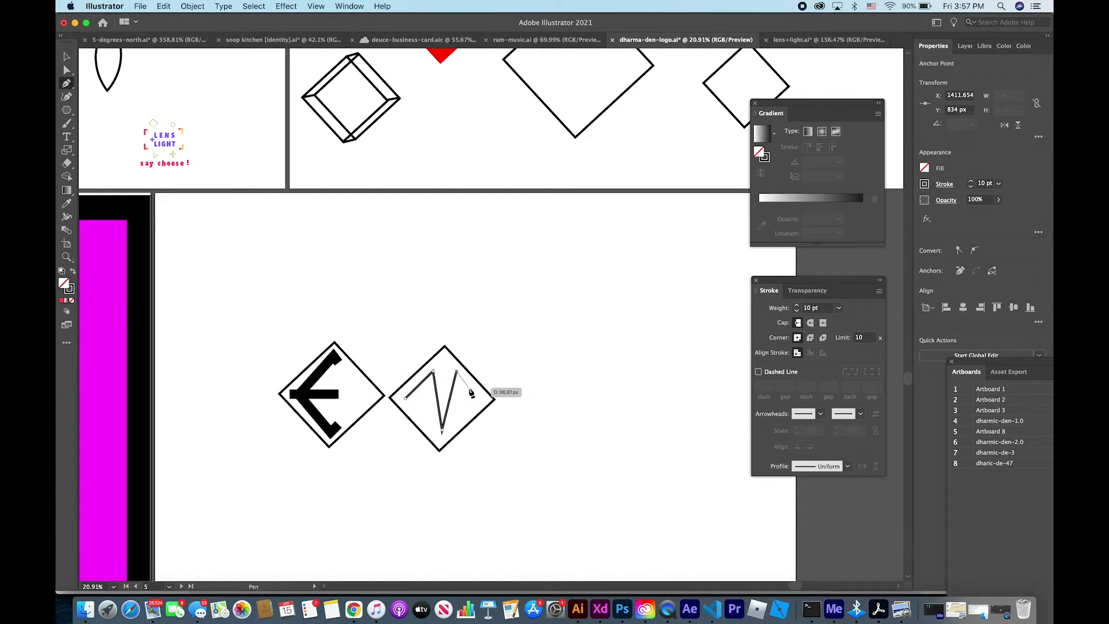
left_click(476, 395)
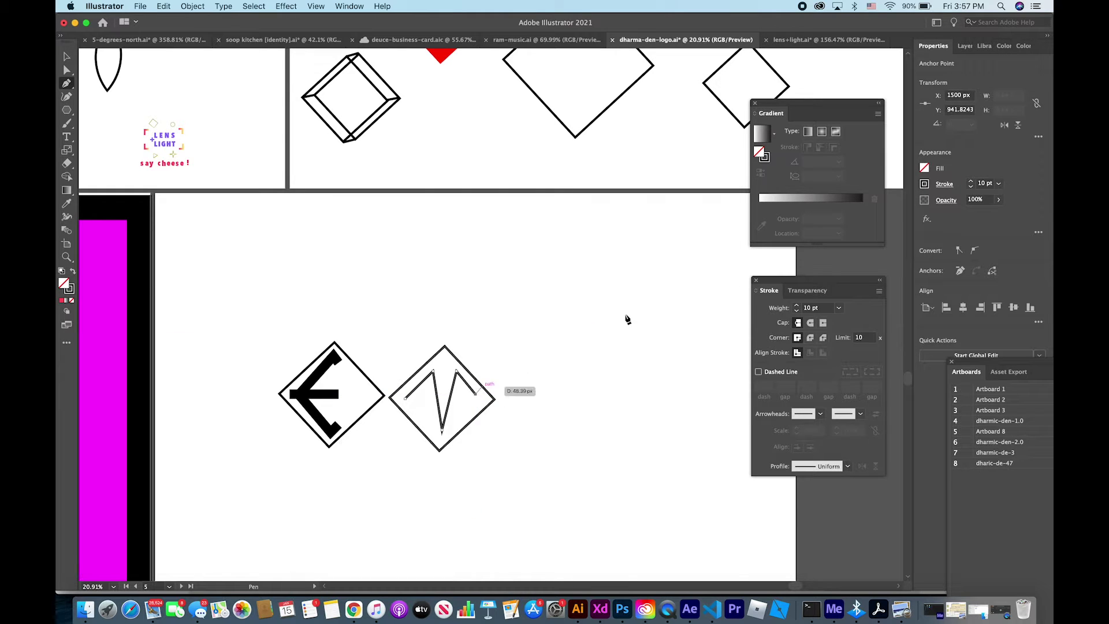
left_click(67, 56)
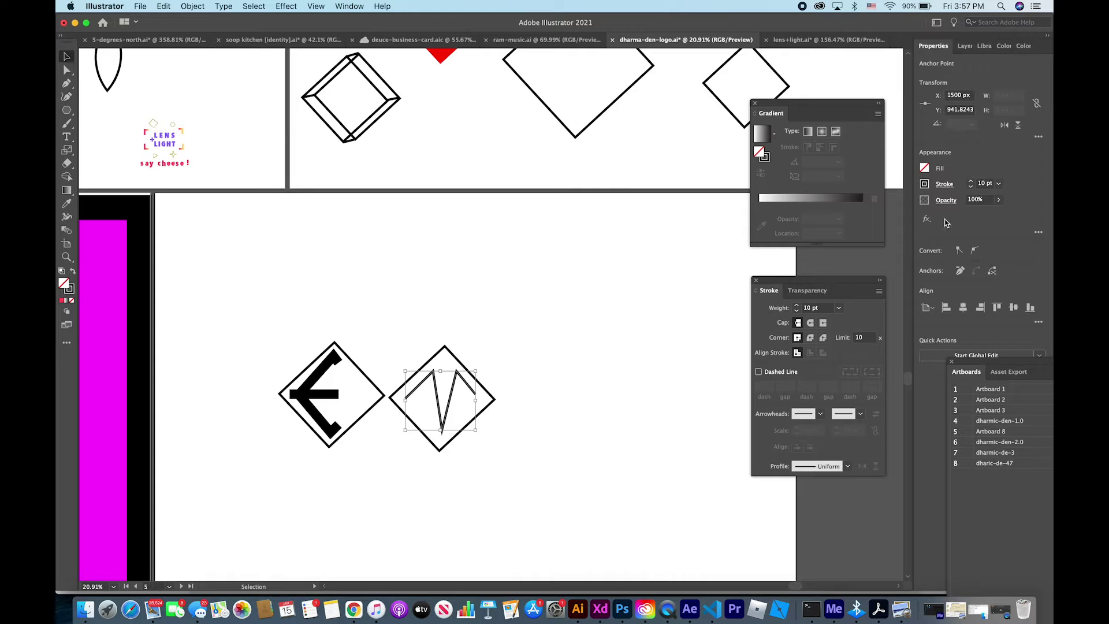
Thicken the M's strokes, then check the surrounding diamond frame.
left_click(971, 182)
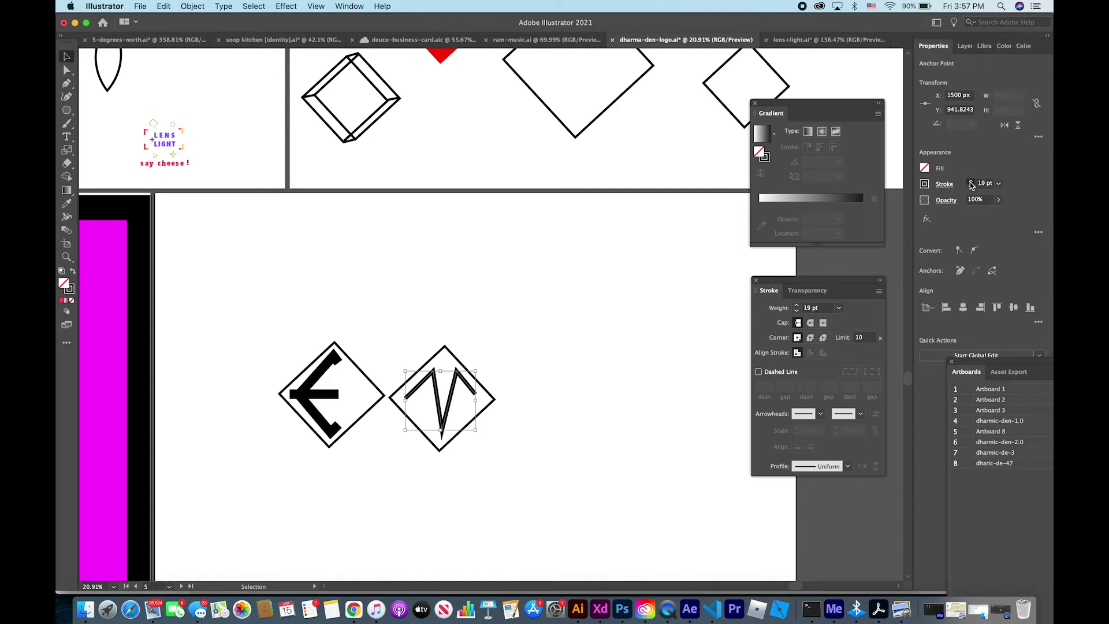
left_click(970, 182)
left_click(971, 182)
left_click(970, 182)
left_click(971, 182)
type("32")
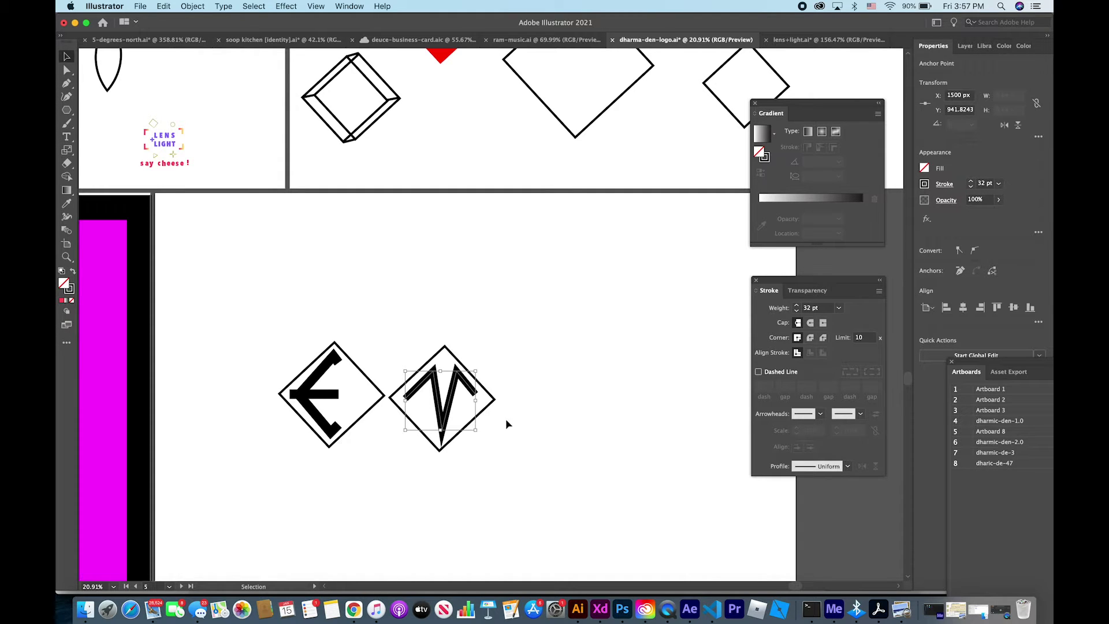
left_click(491, 405)
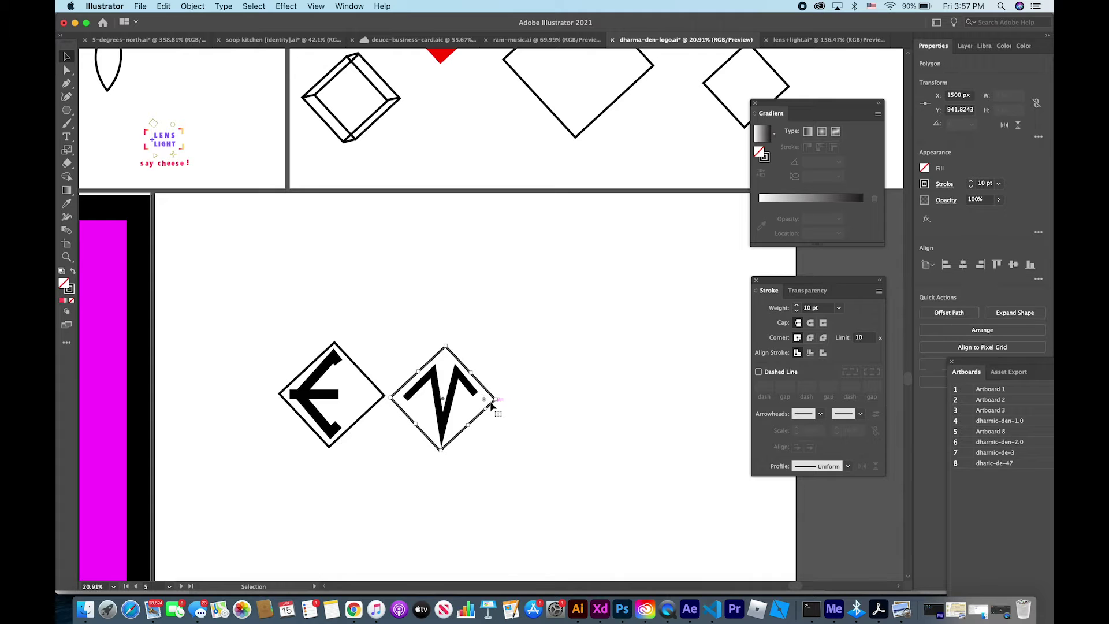
left_click(563, 341)
Try short Pen strokes off the zigzag's lower-left end, undoing each one.
scroll(562, 341, "down", 2)
scroll(563, 340, "right", 2)
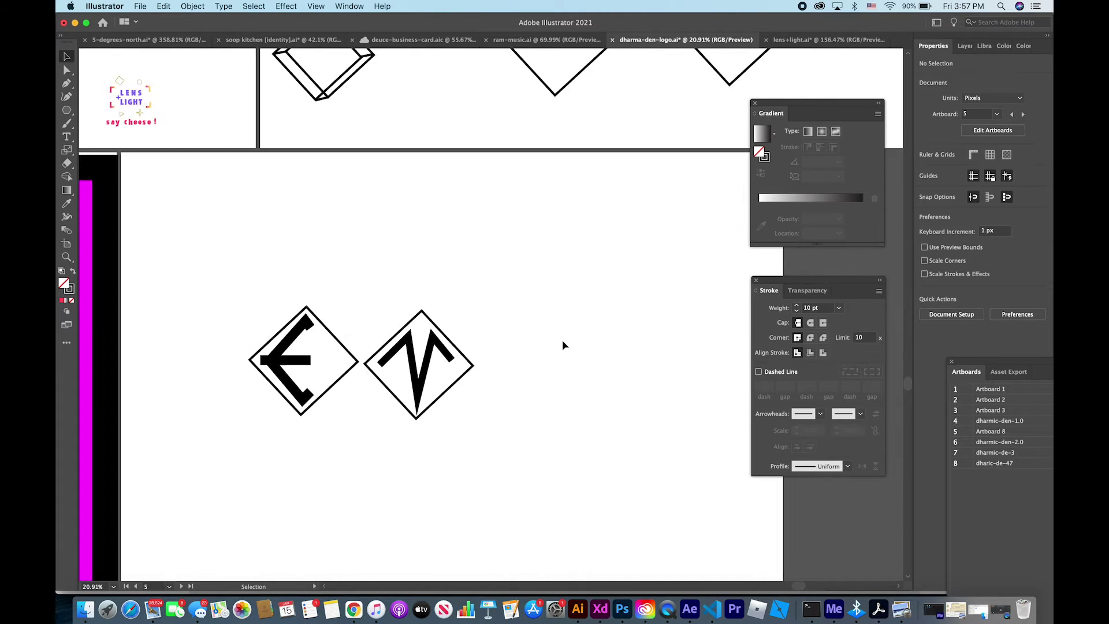
scroll(563, 345, "up", 2)
left_click(66, 83)
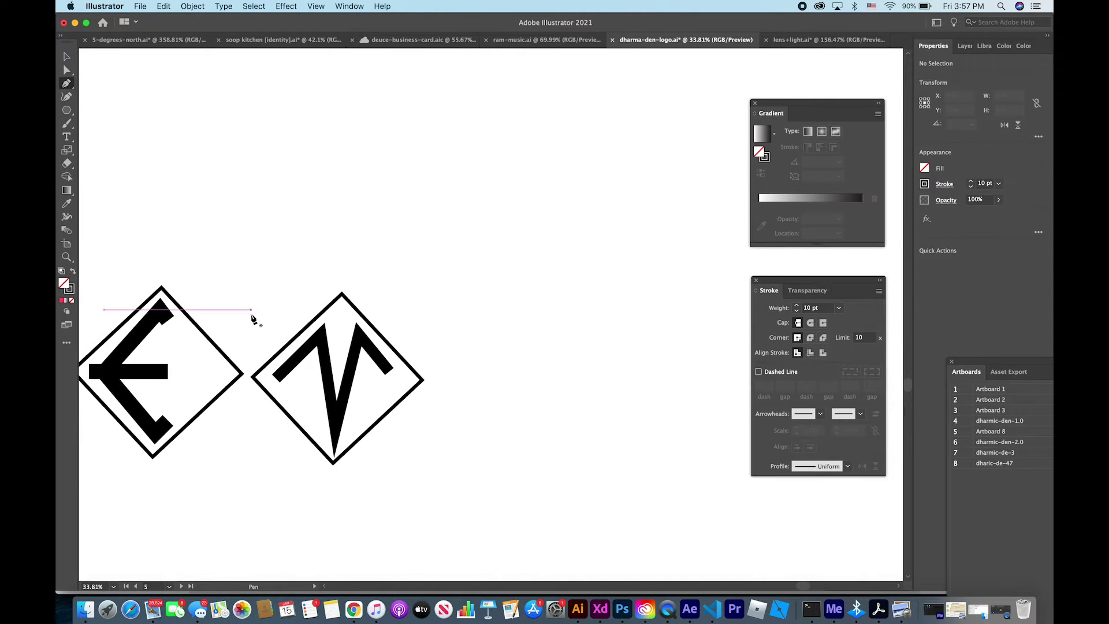
left_click(278, 377)
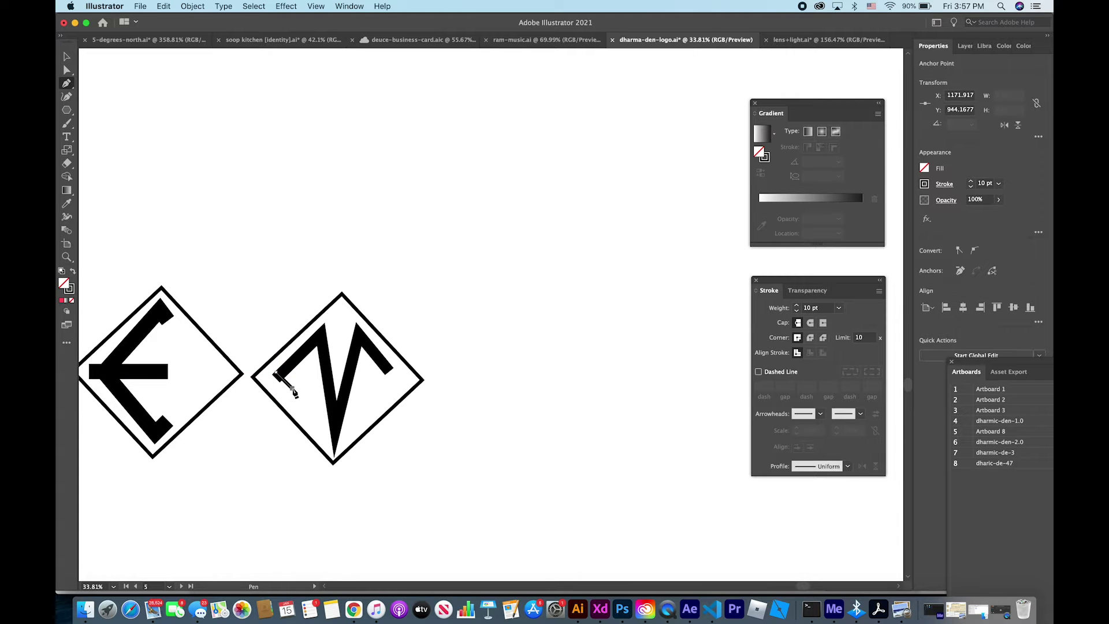
key("cmd+z")
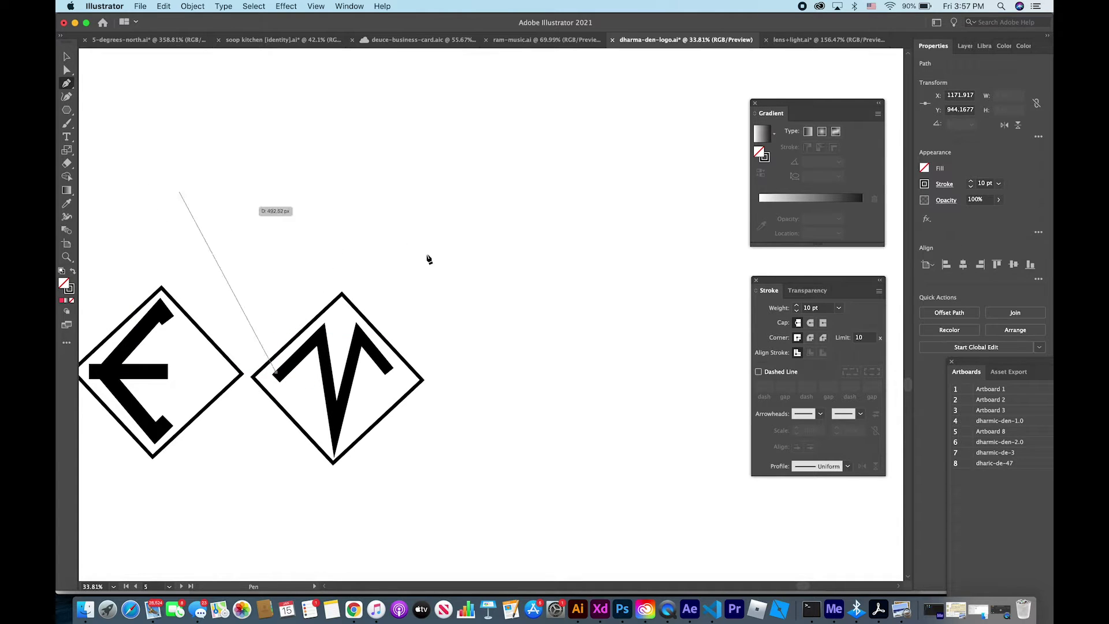
left_click(296, 395)
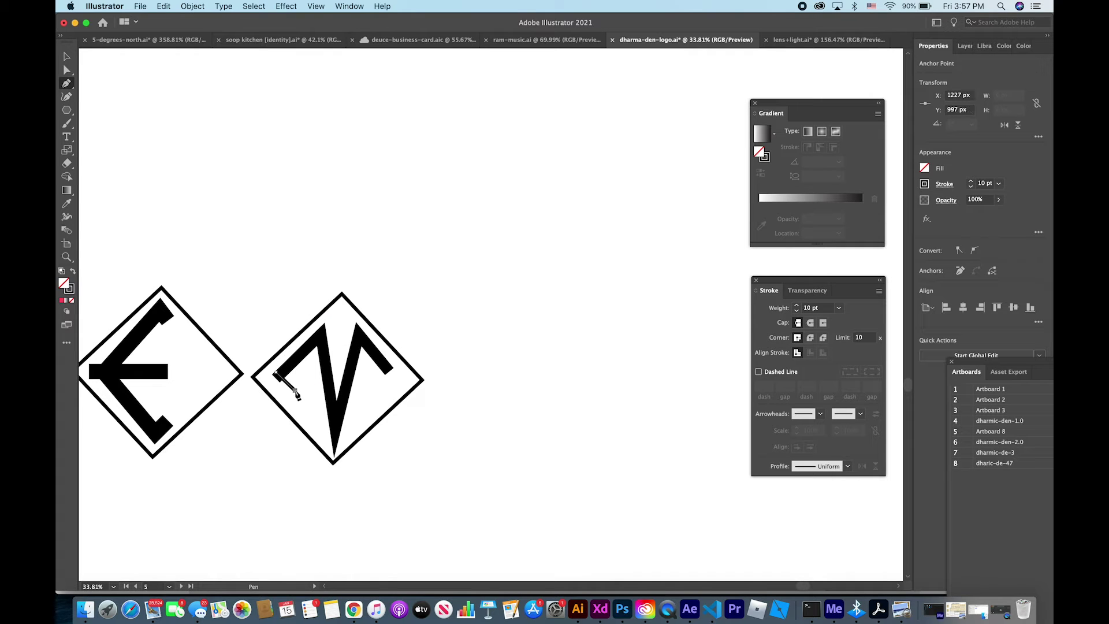
key("cmd+z")
Set stroke weight to 20 pt and try a 100 px, 45° exact line at the zigzag's end.
left_click(983, 184)
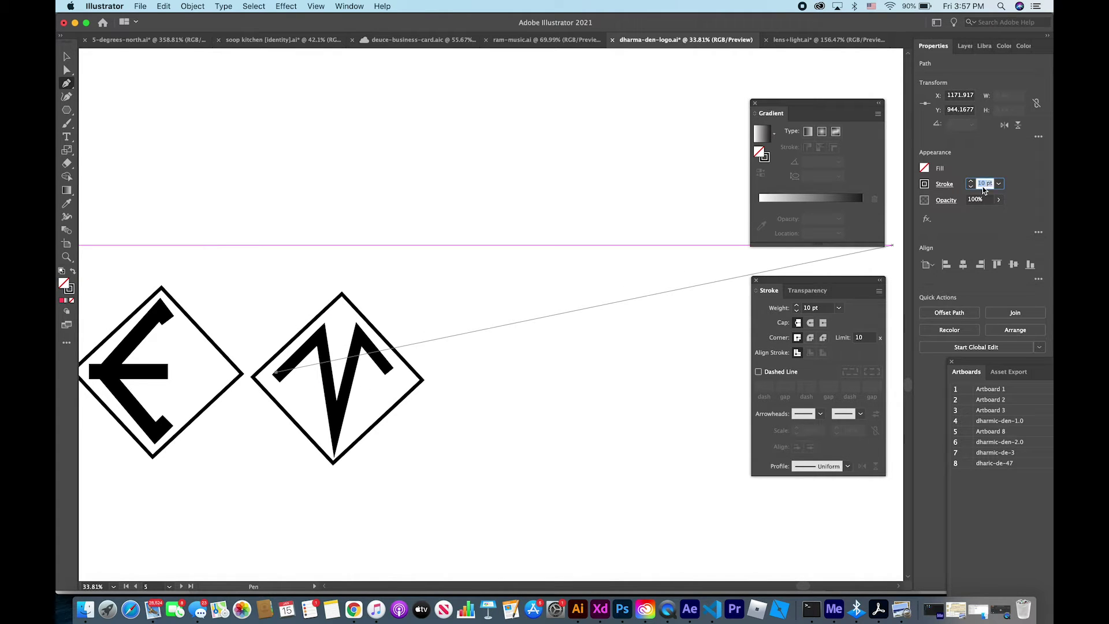
type("20")
key("Return")
key("backslash")
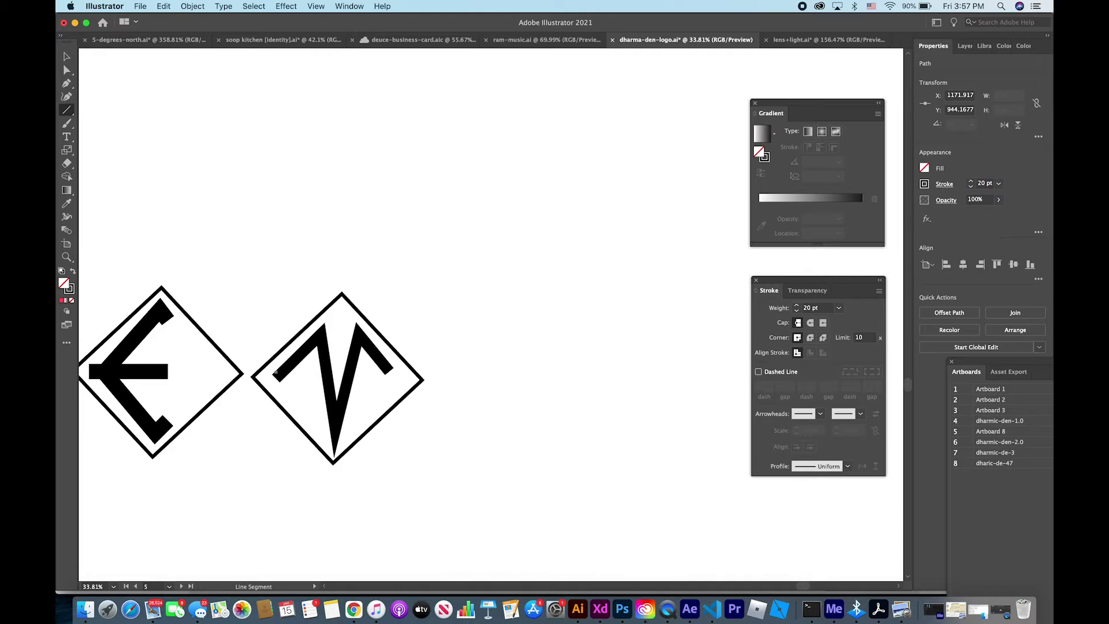
left_click(282, 382)
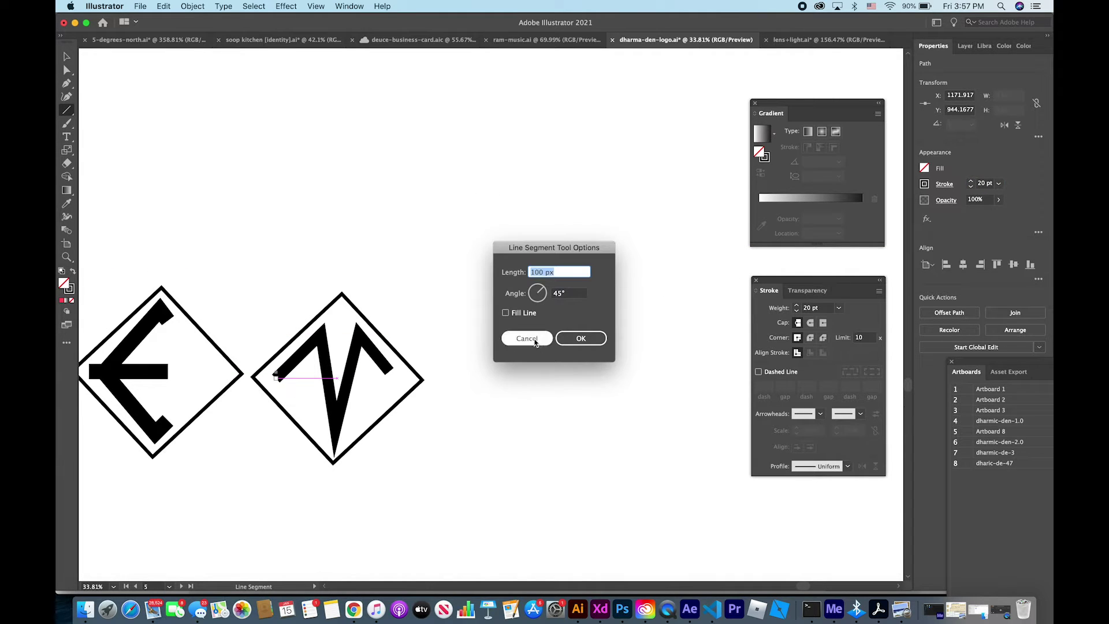
left_click(535, 342)
left_click(279, 377)
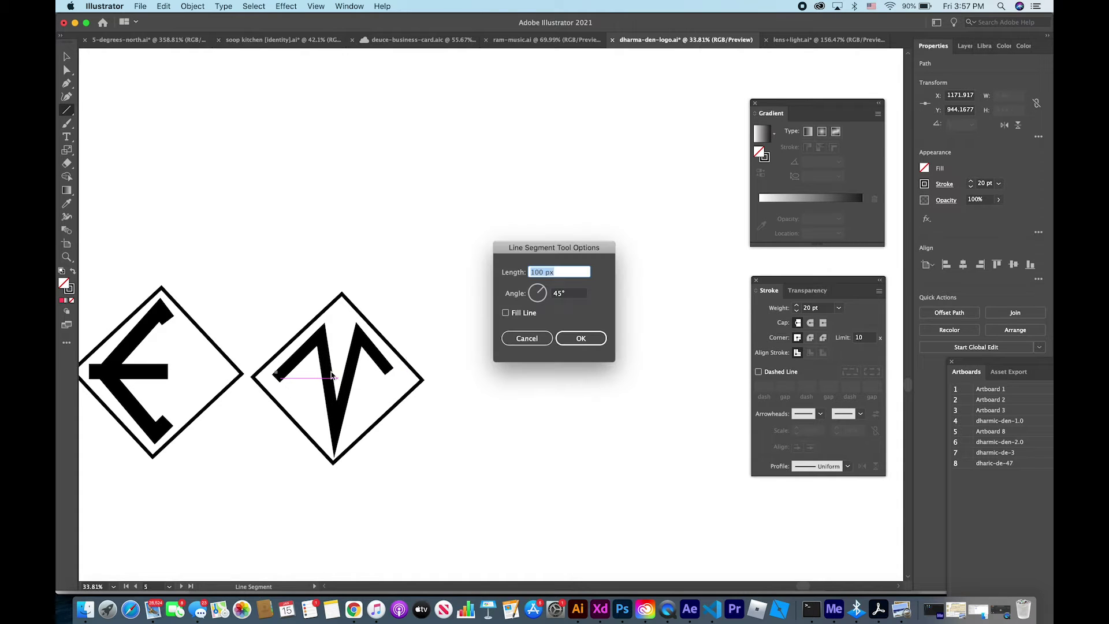
left_click(581, 339)
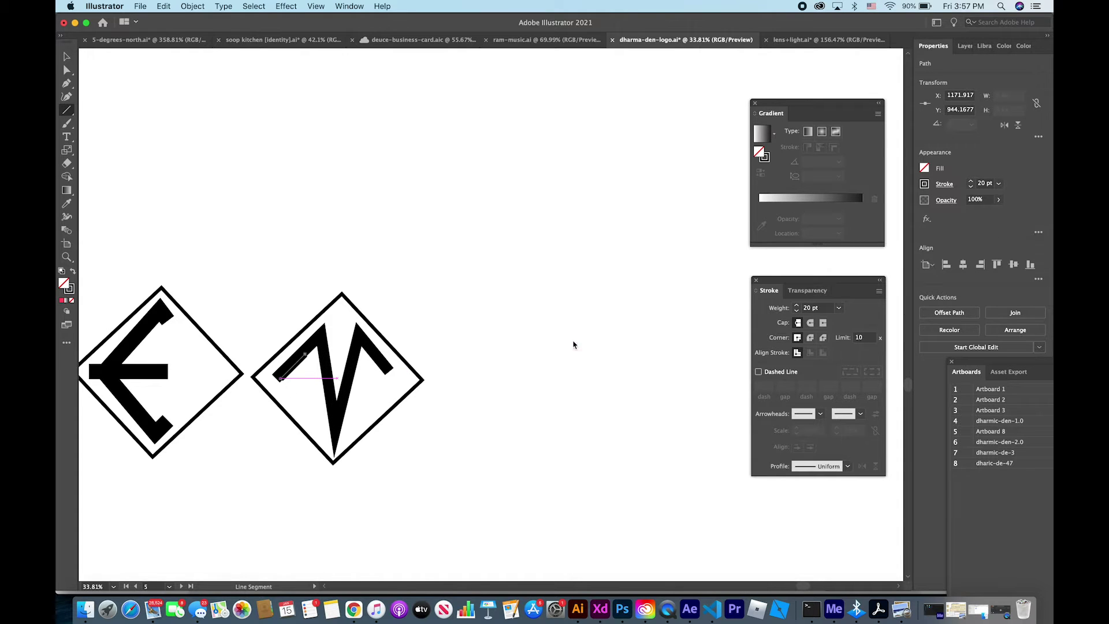
left_click(295, 393)
left_click(527, 339)
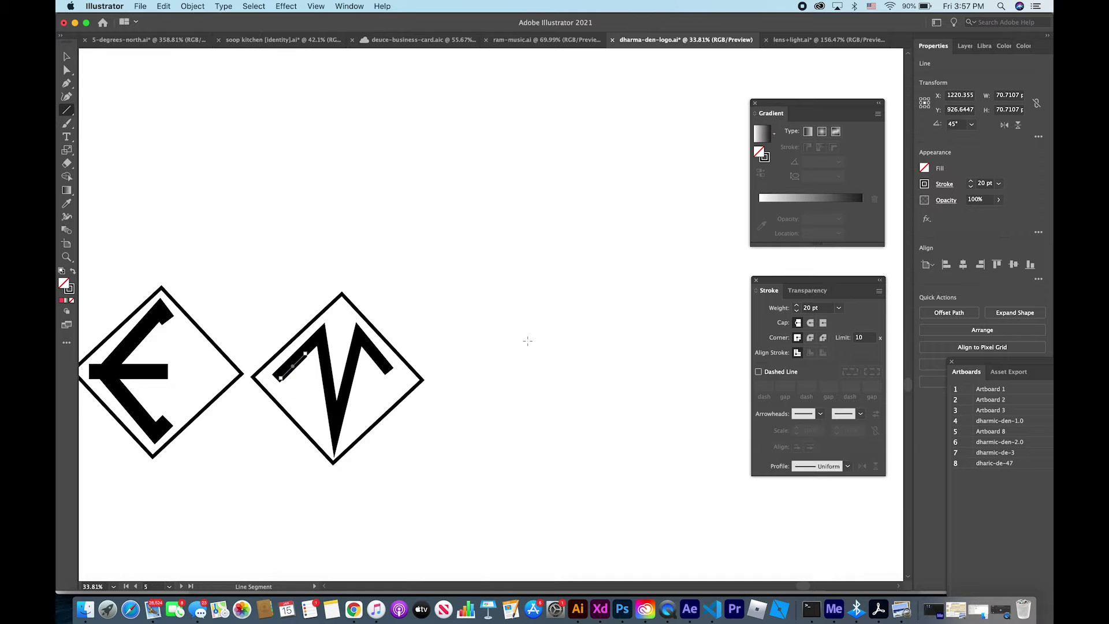
Continue the path with short Pen segments off the left arm's end, then deselect.
left_click(67, 84)
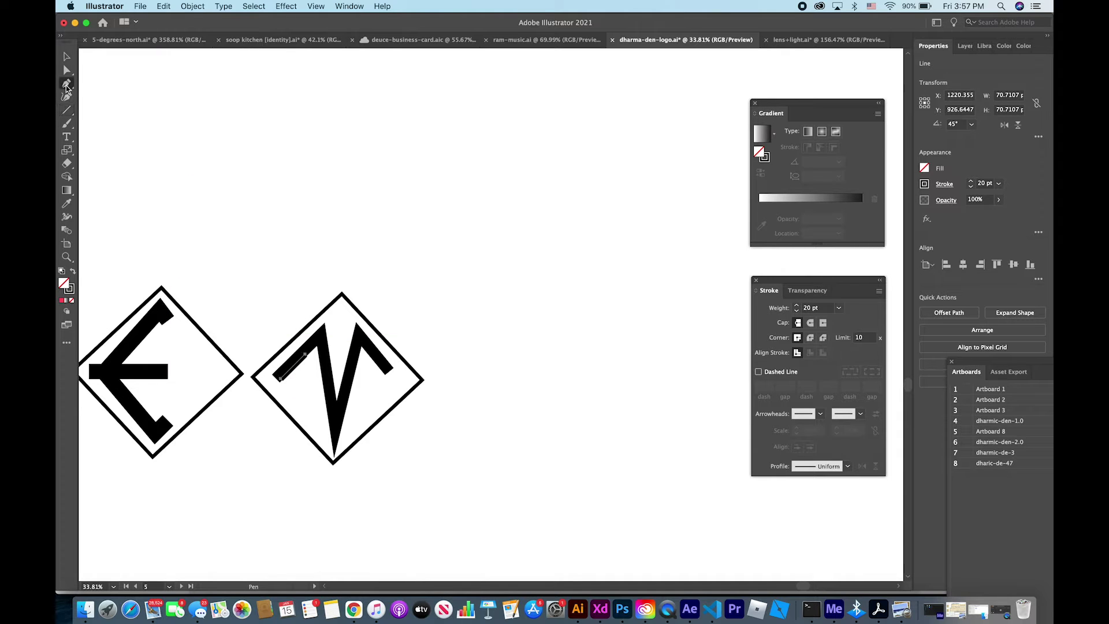
left_click(277, 374)
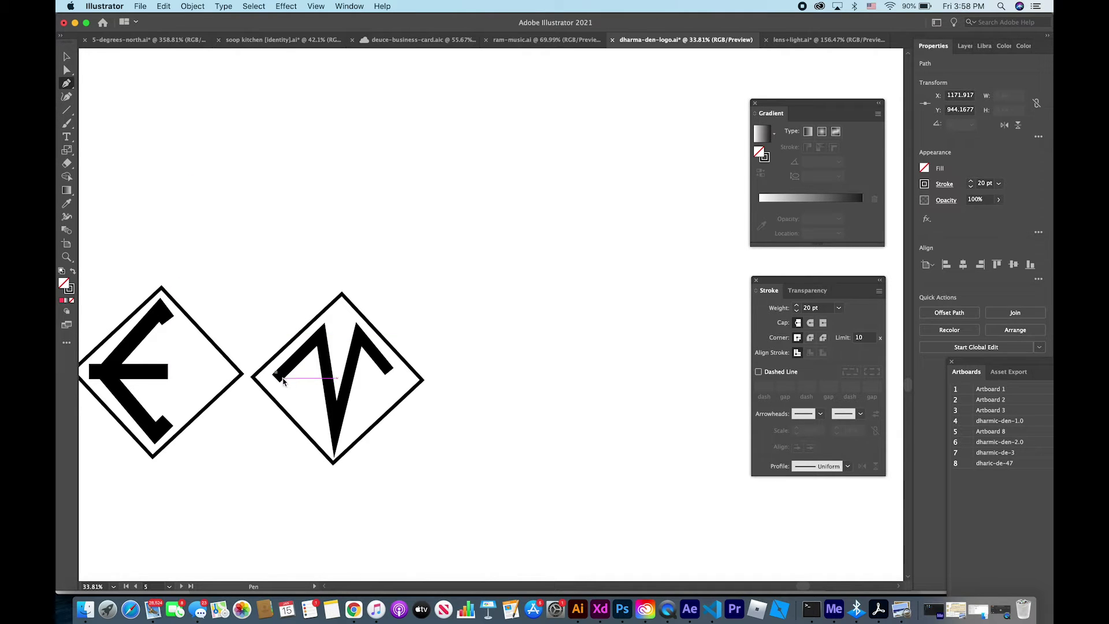
left_click(300, 394)
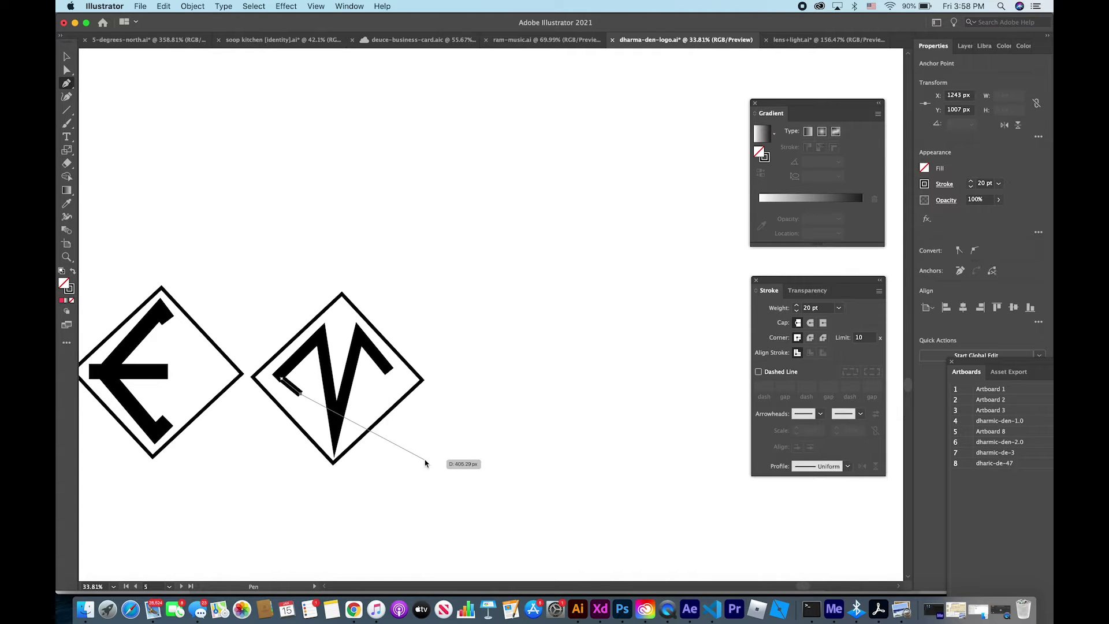
key("cmd+z")
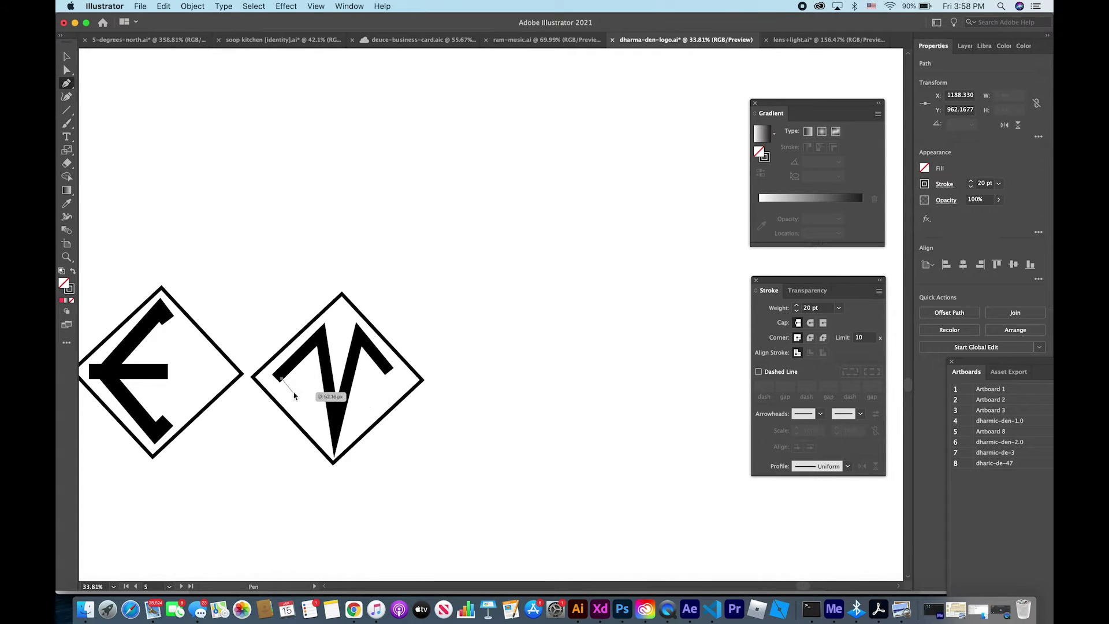
left_click(296, 391)
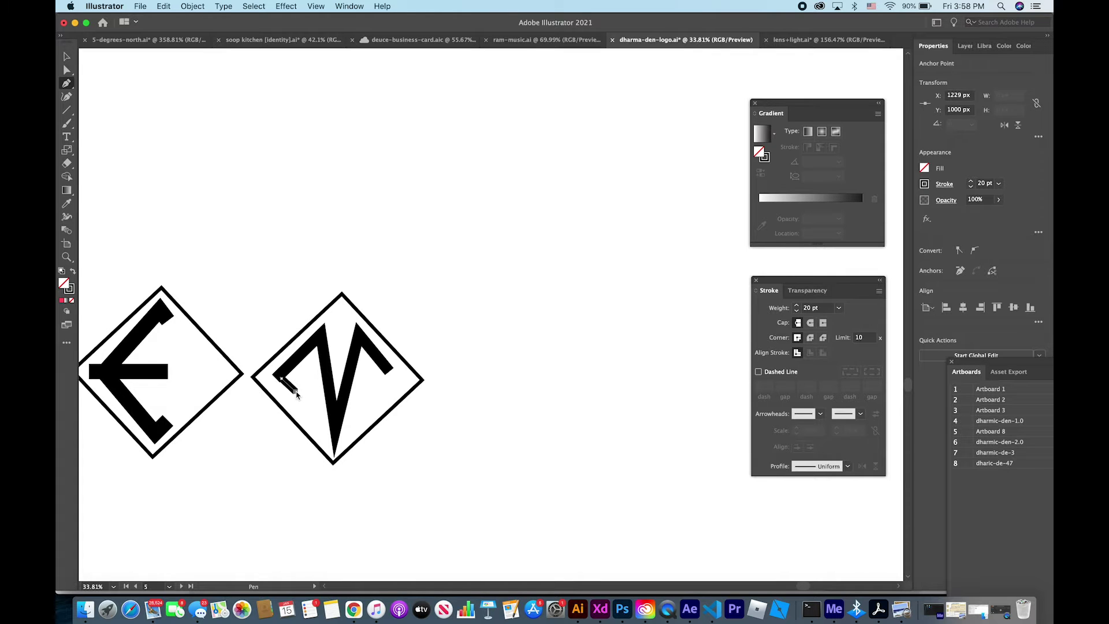
left_click(69, 53)
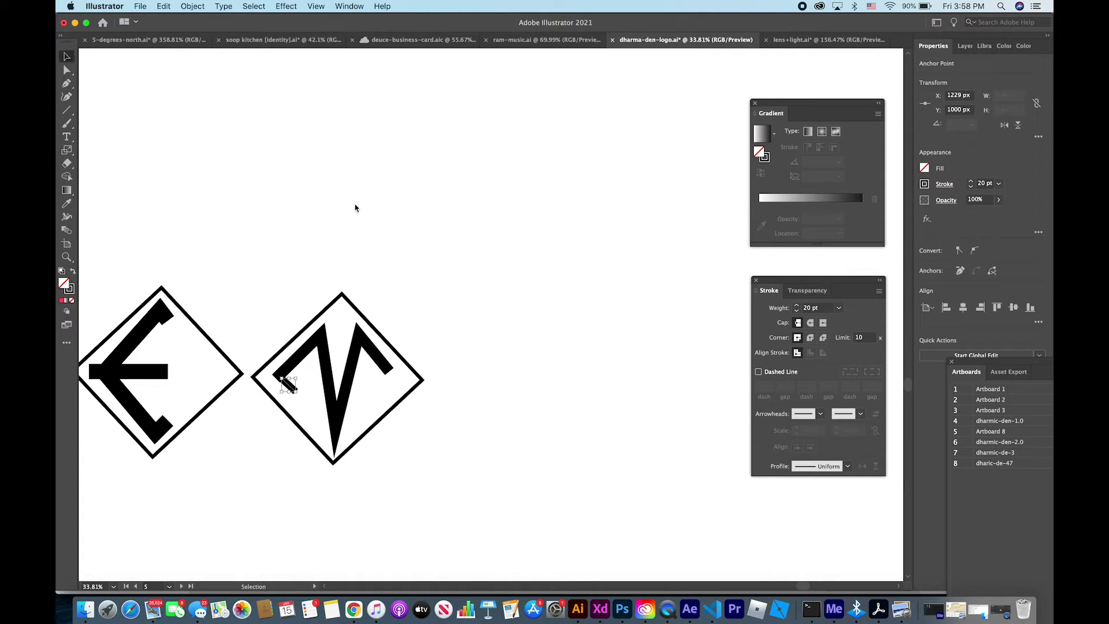
left_click(400, 237)
Select and delete the stray stub at the zigzag's lower-left end.
left_click(66, 83)
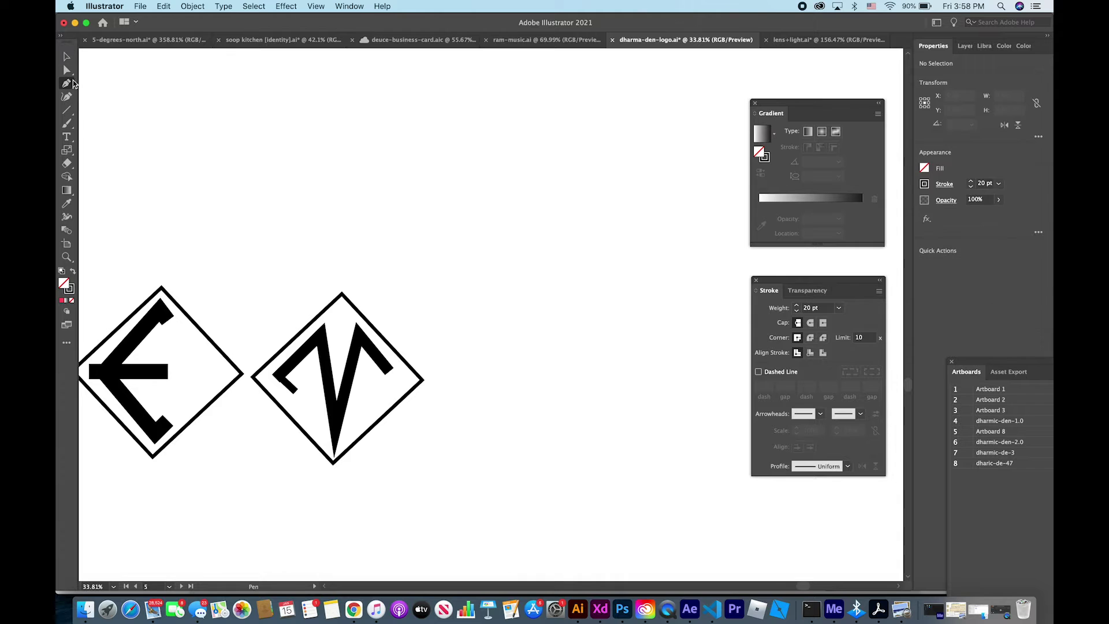
scroll(398, 376, "up", 2)
scroll(398, 376, "up", 2)
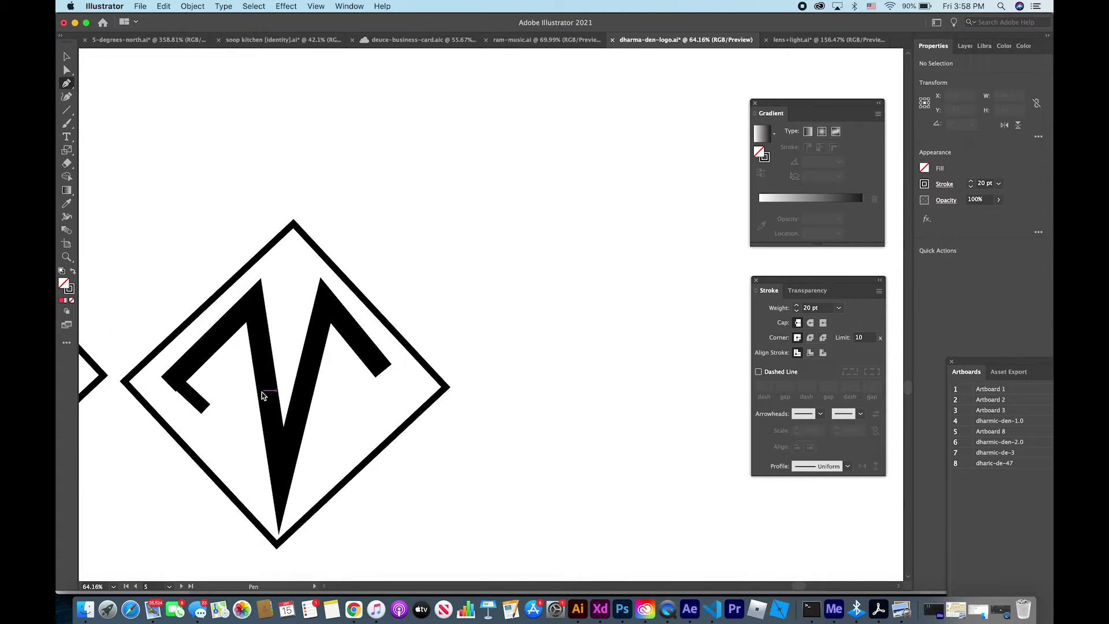
left_click(195, 400, "super")
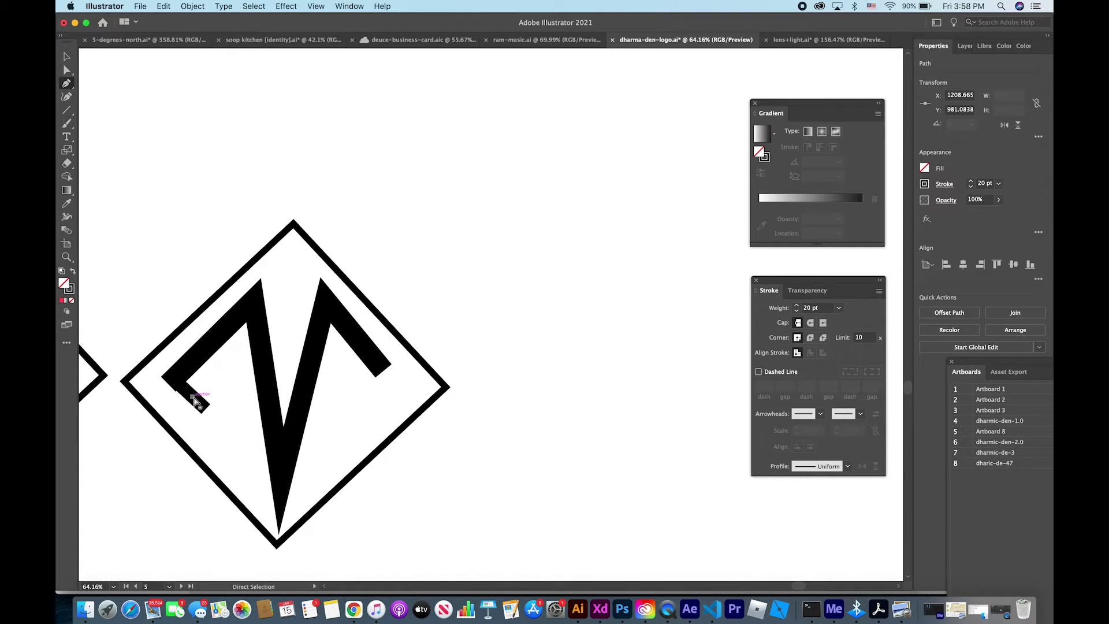
key("super+shift+a")
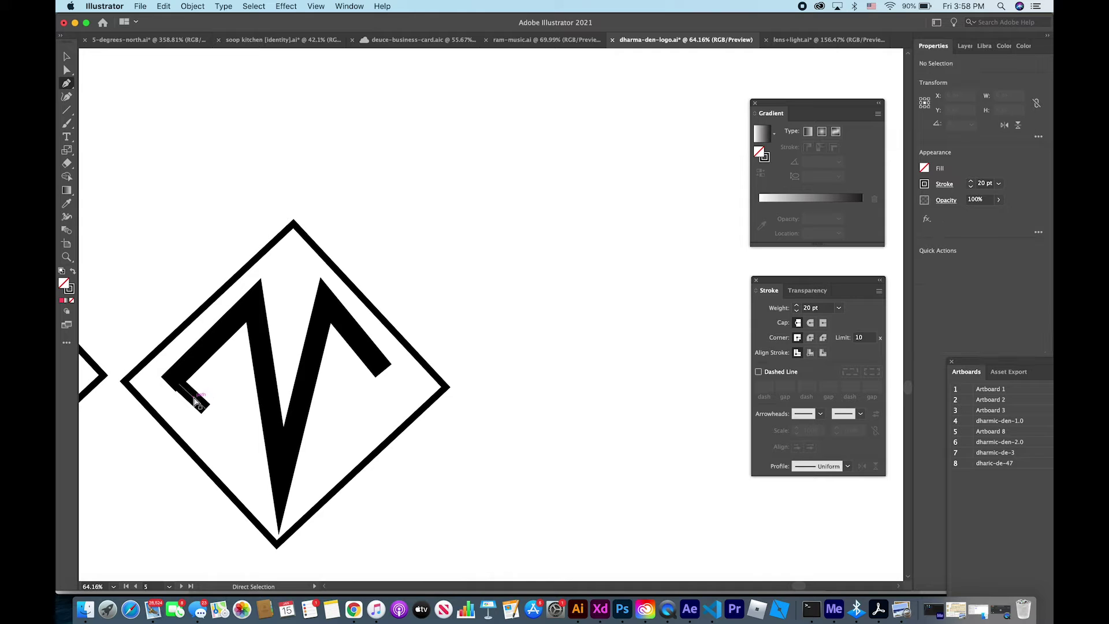
key("v")
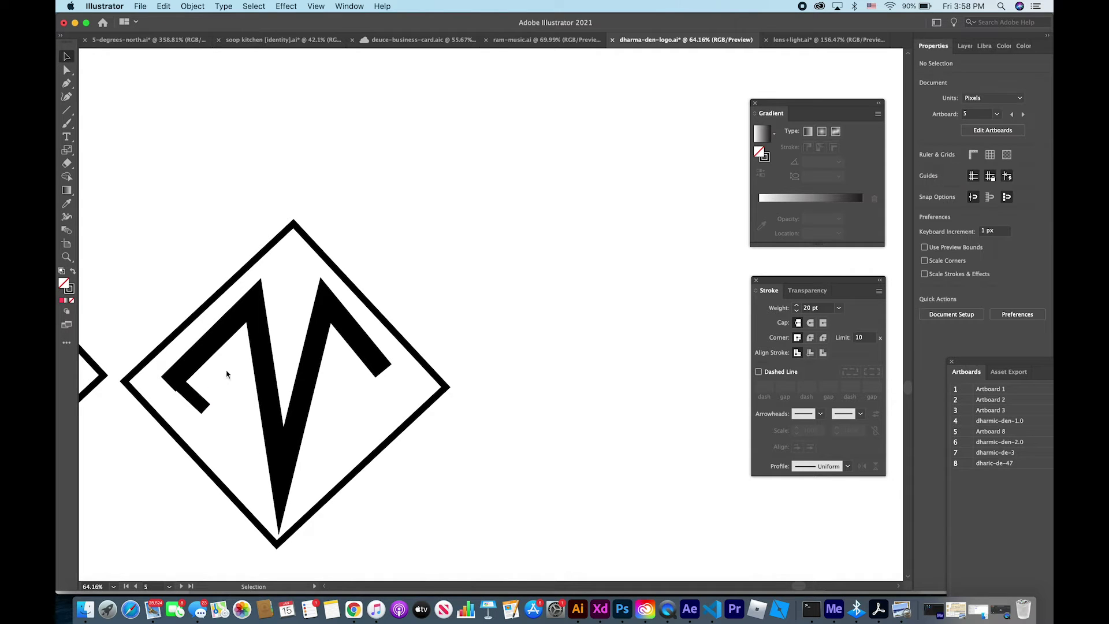
left_click(198, 402)
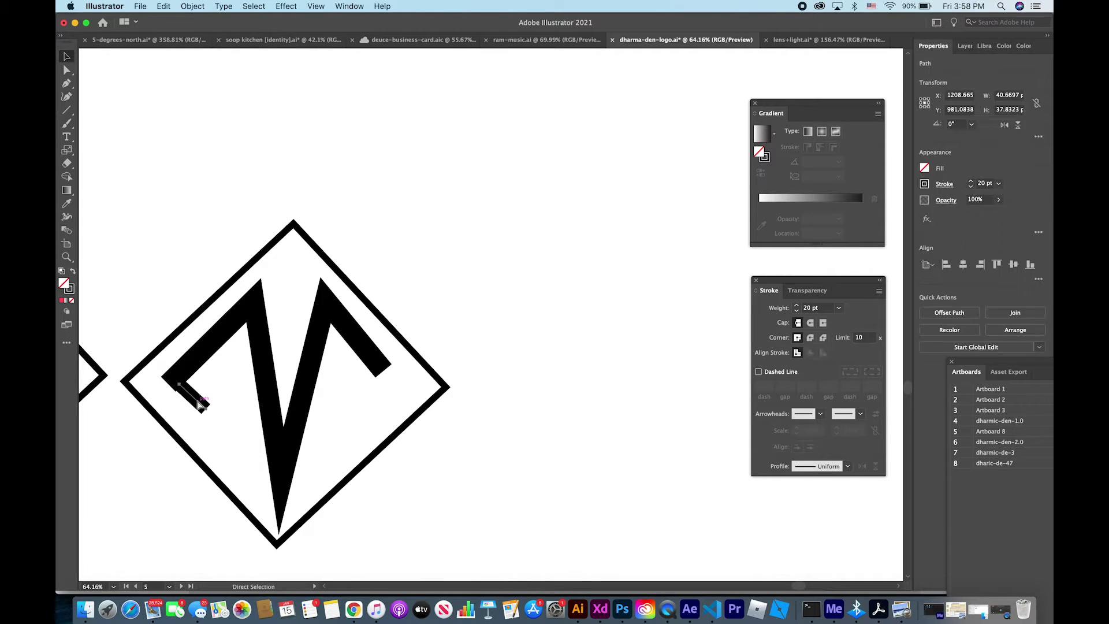
key("Delete")
scroll(198, 404, "down", 3)
scroll(197, 404, "left", 5)
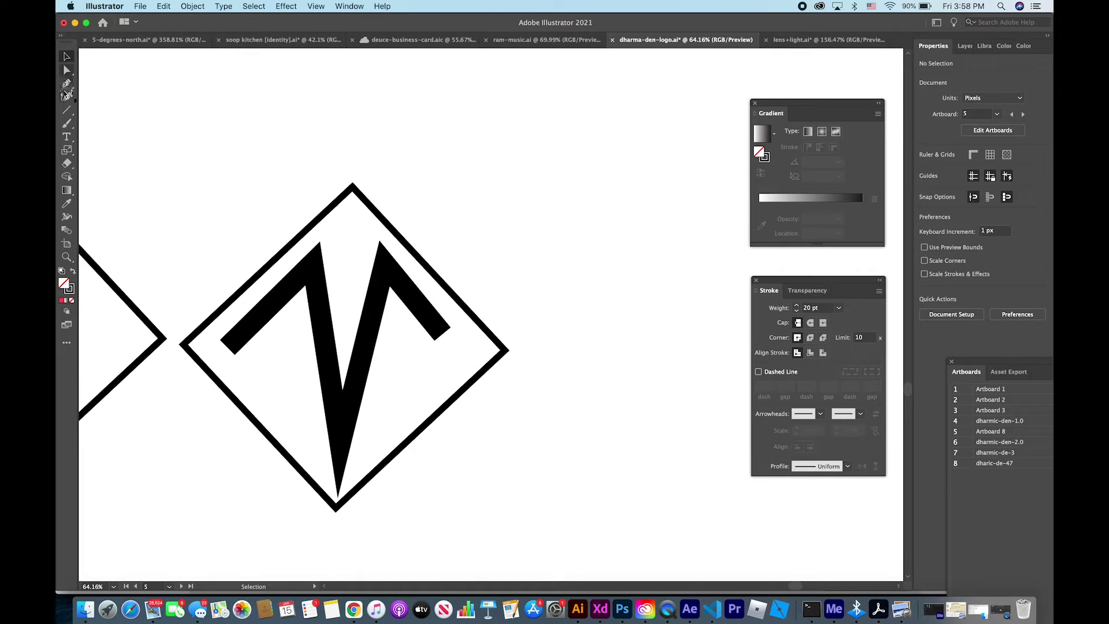
Try a thick Pen stroke from the zigzag's end, undo it, and deselect.
left_click(69, 85)
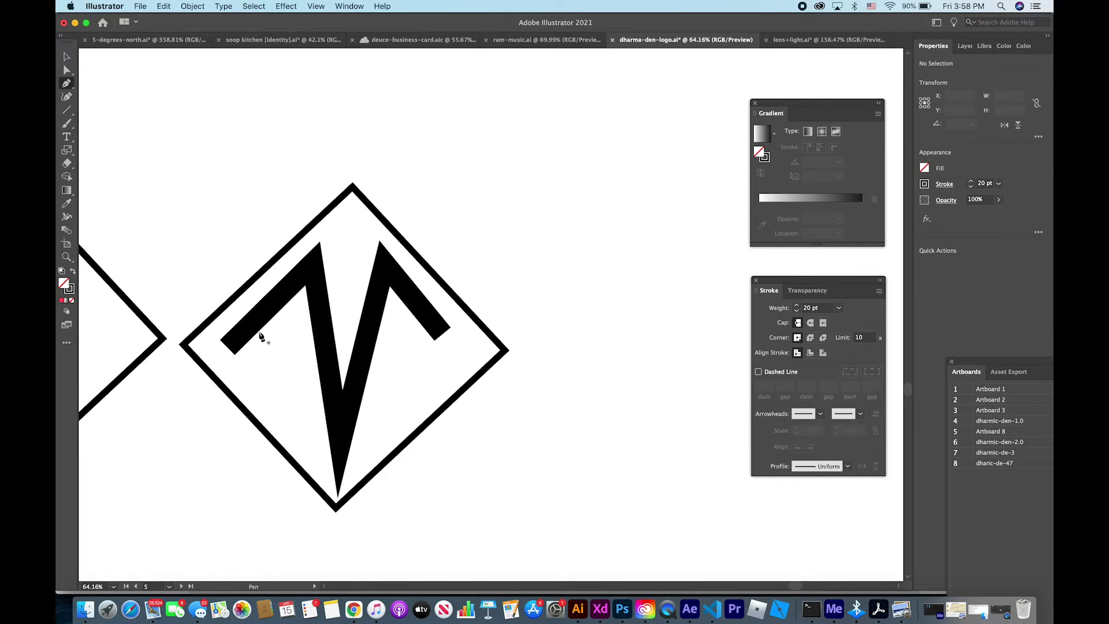
left_click(241, 342)
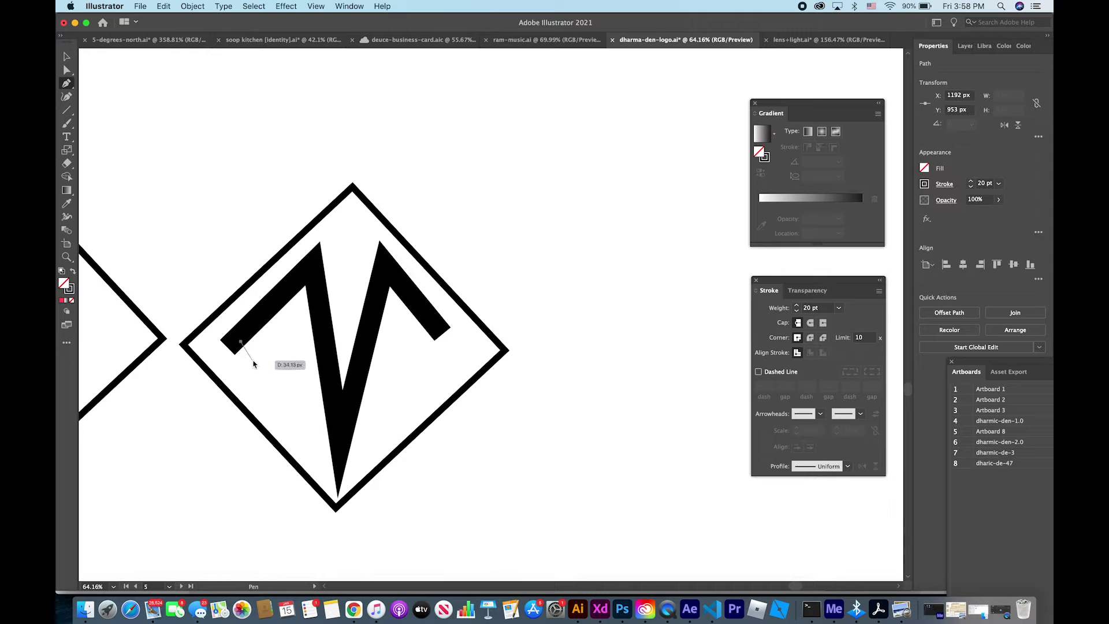
left_click(257, 362)
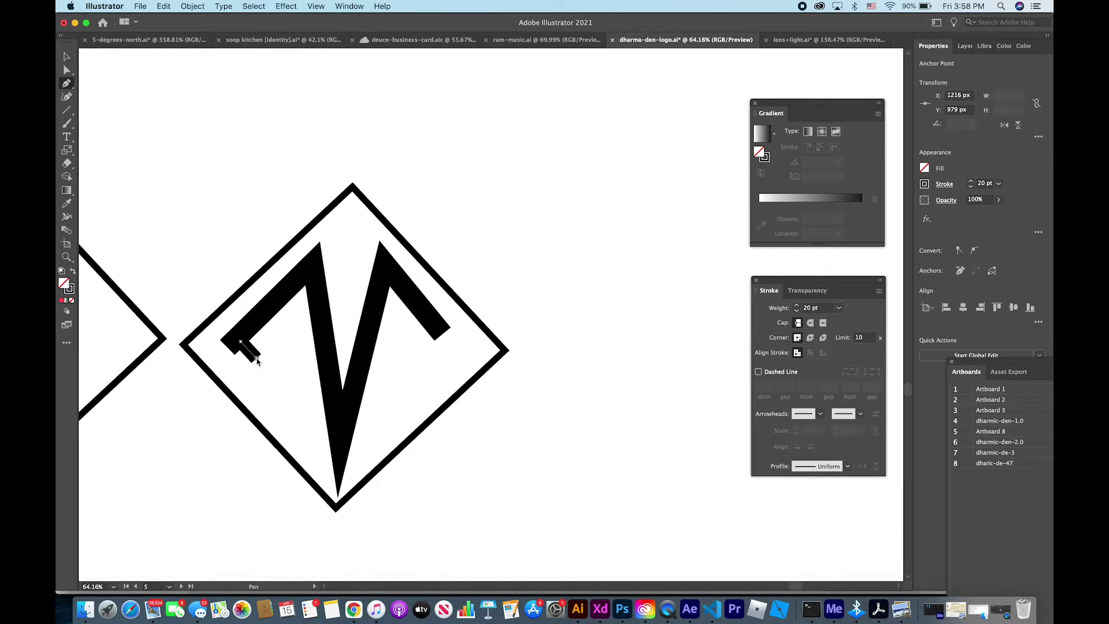
key("ctrl+z")
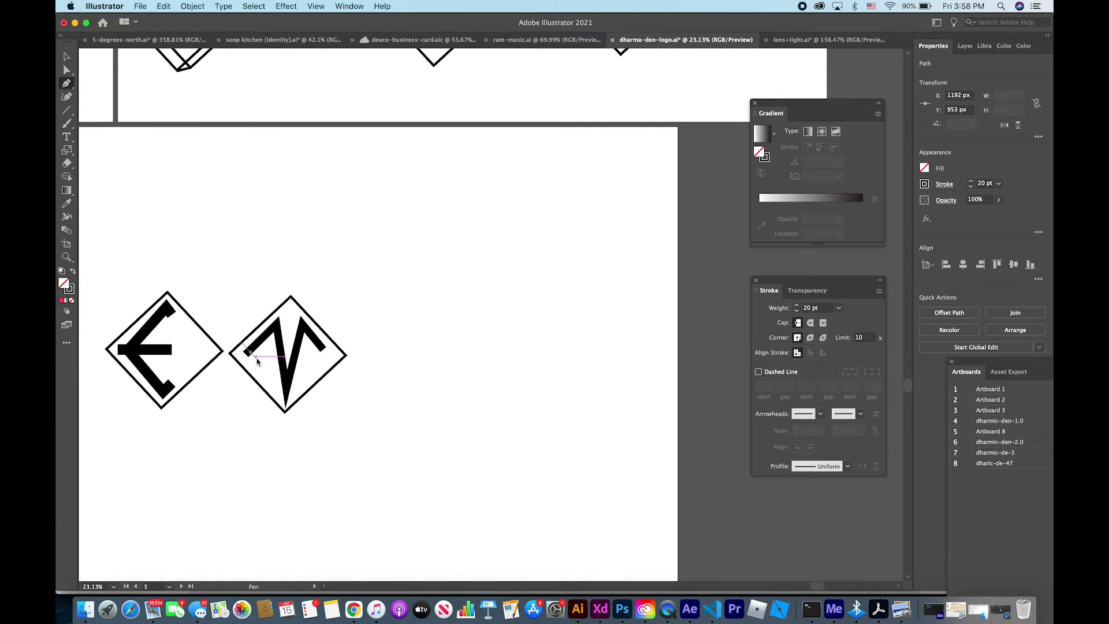
scroll(254, 357, "down", 5)
left_click(67, 56)
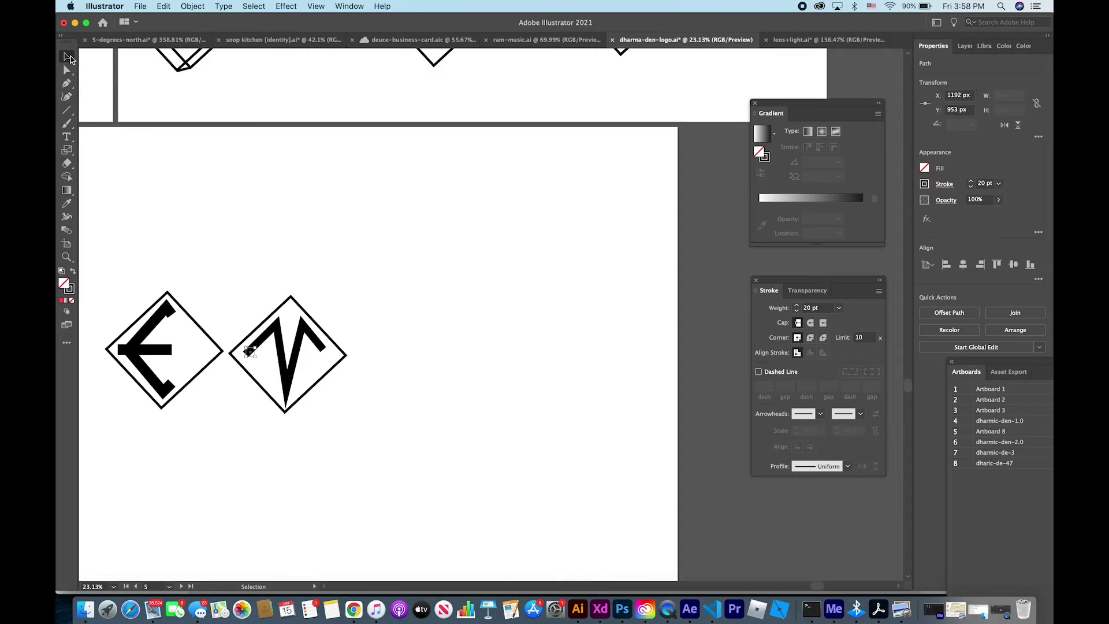
left_click(377, 366)
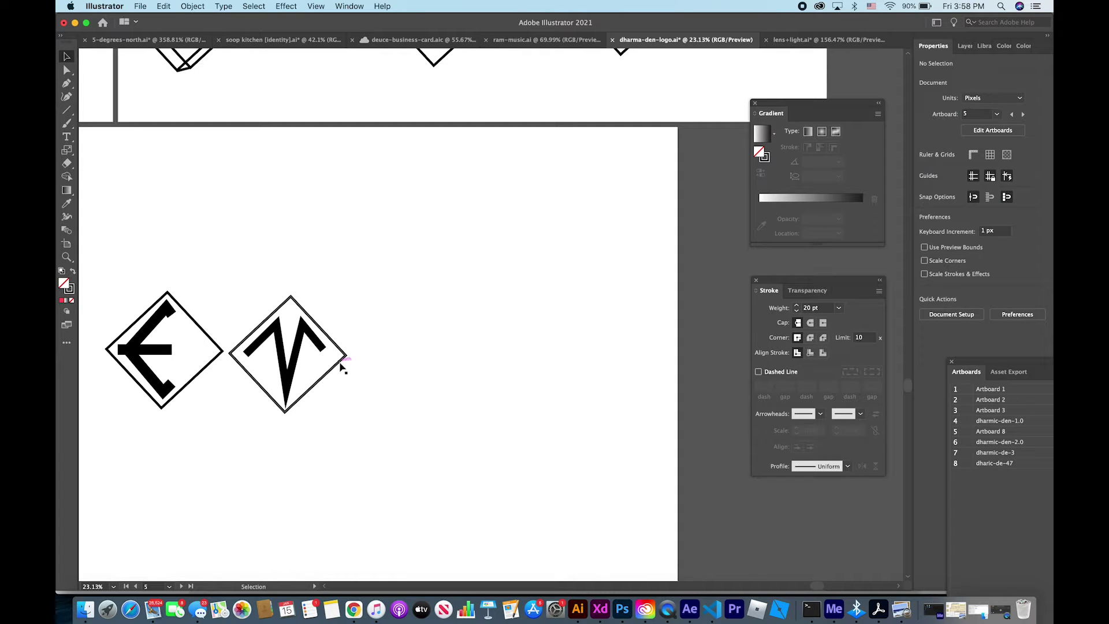
Duplicate a diamond frame to the right and shift all three diamonds left and down.
left_click_drag(341, 365, 468, 367)
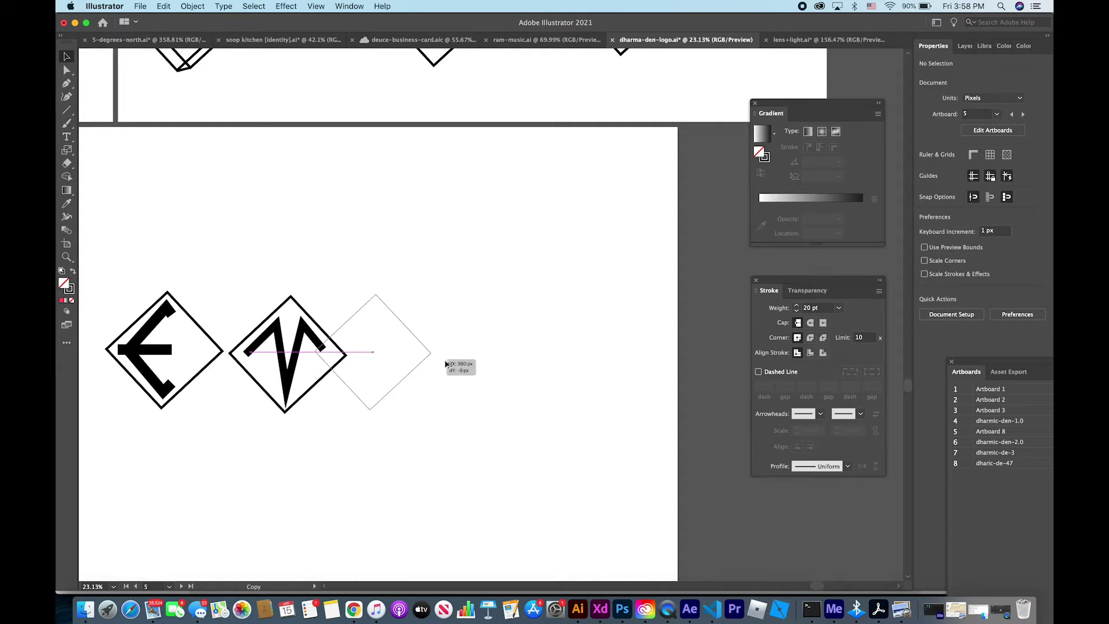
left_click(487, 278)
scroll(235, 299, "left", 3)
left_click_drag(175, 290, 701, 406)
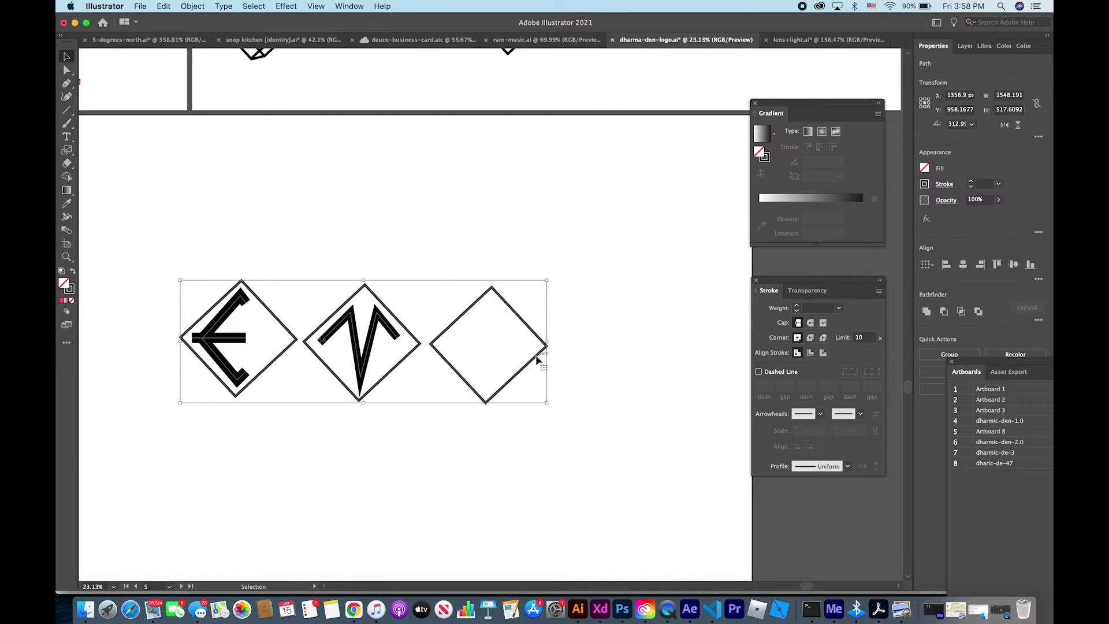
left_click_drag(539, 360, 432, 373)
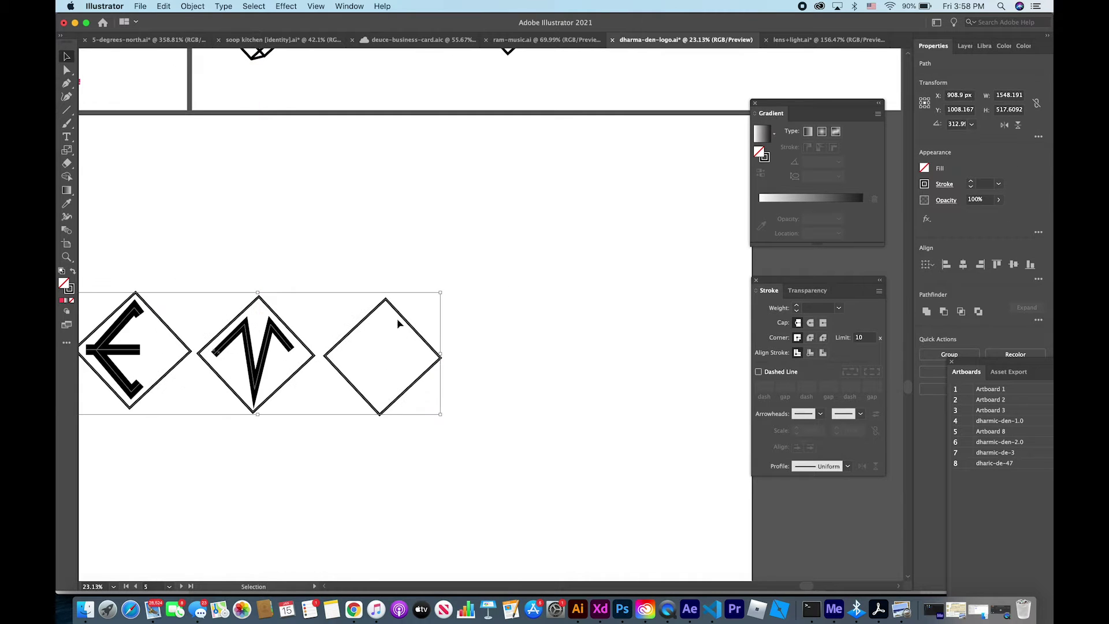
Alt-drag a copy of the empty right diamond directly above it, undoing an earlier plain move.
left_click(450, 301)
mouse_move(422, 334)
left_mouse_down()
mouse_move(415, 198)
mouse_move(424, 203)
left_mouse_up()
left_click(553, 245)
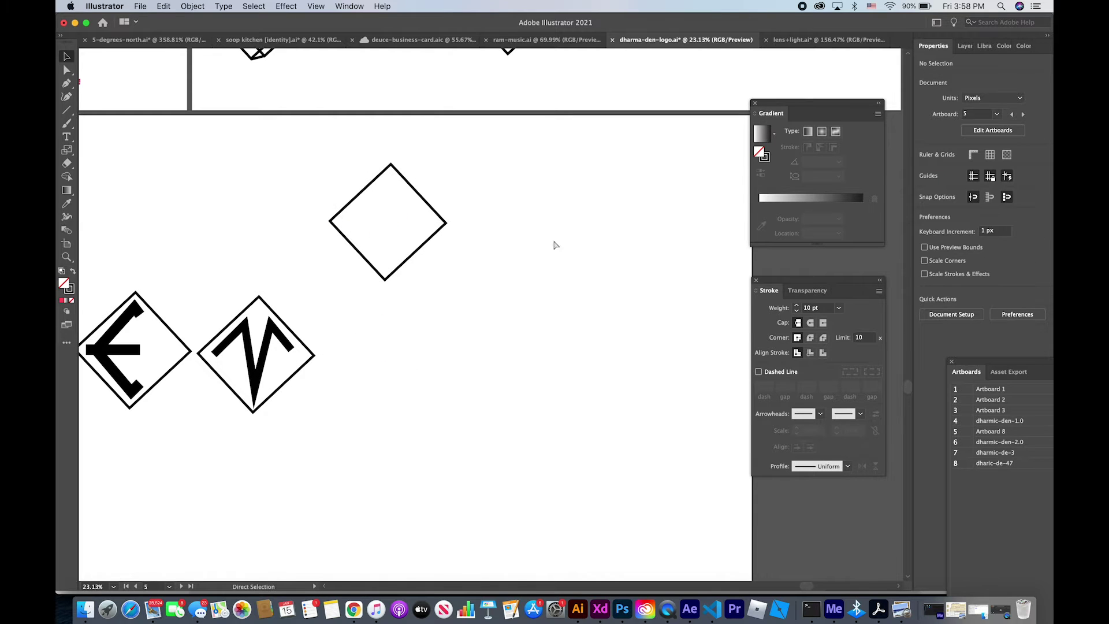
key("super+z")
left_click_drag(424, 341, 428, 218)
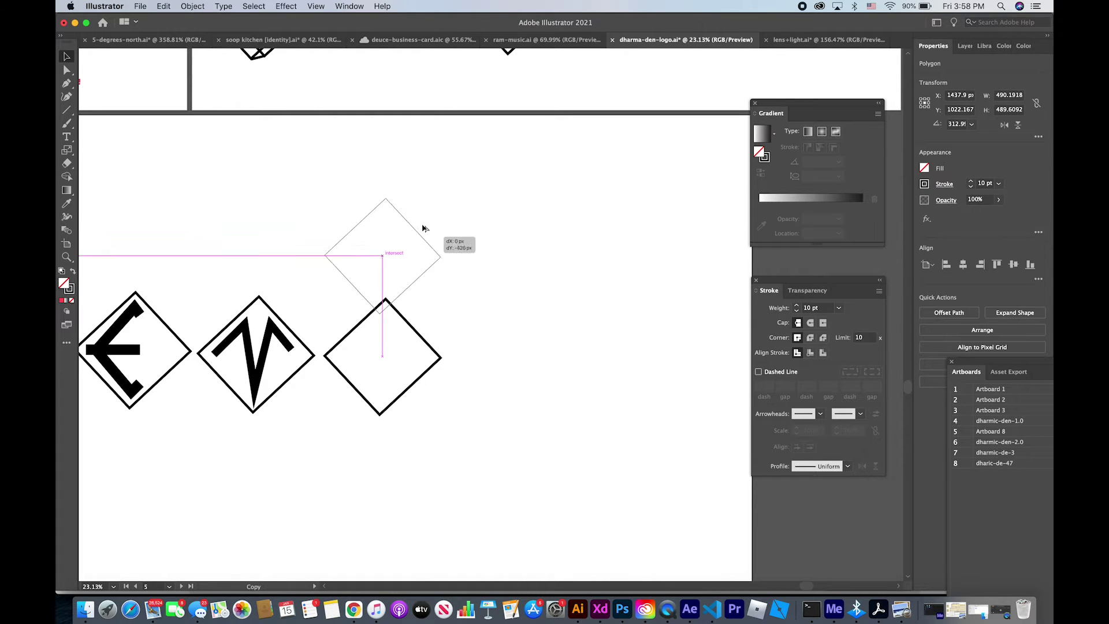
left_click(559, 255)
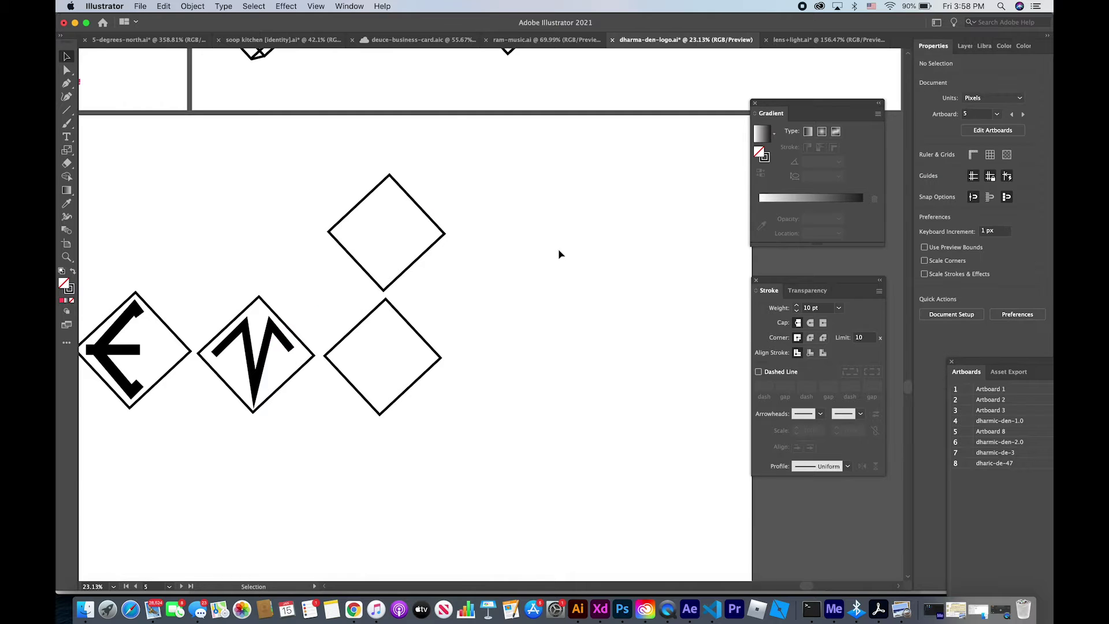
scroll(559, 254, "left", 2)
Pen-draw the letter's top corner, left corner and stem with a bottom hook inside the lower diamond.
left_click(67, 84)
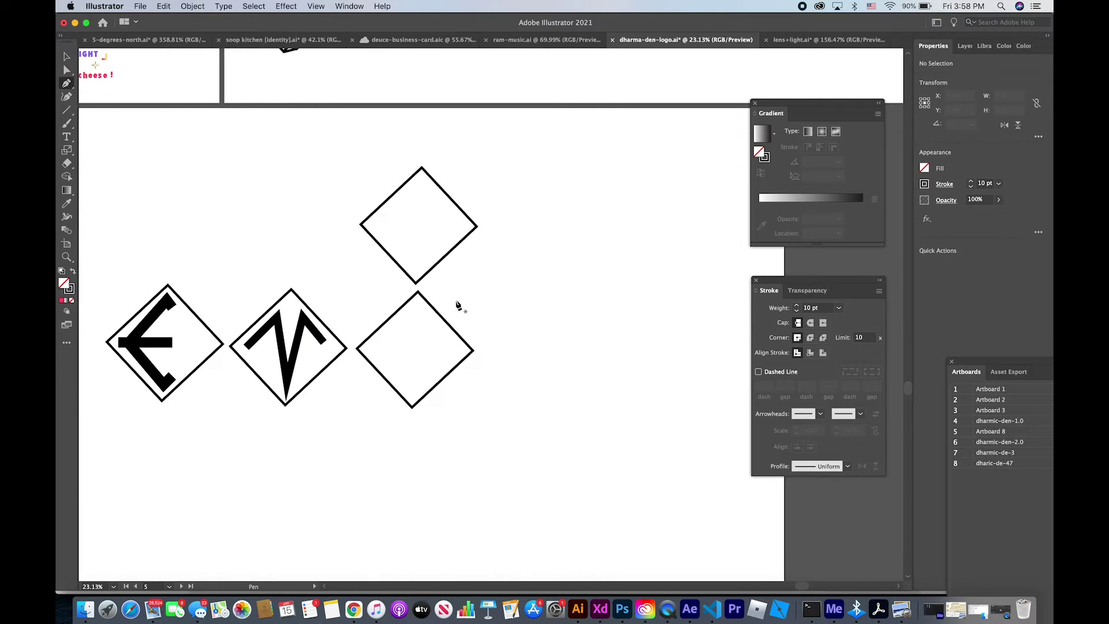
left_click(432, 328)
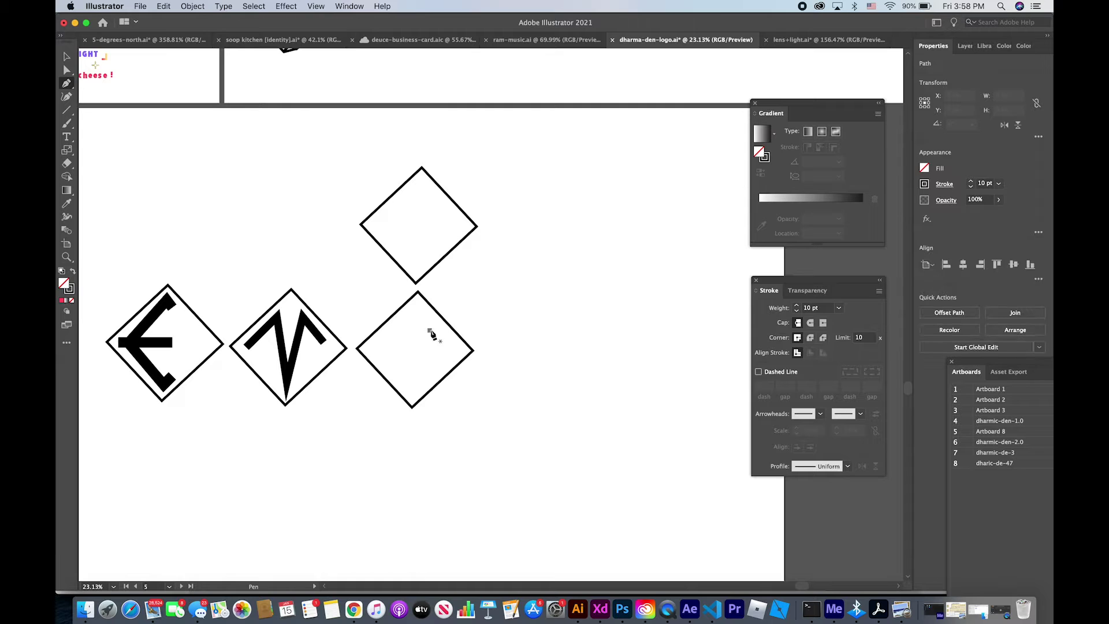
left_click(415, 304)
left_click(382, 337)
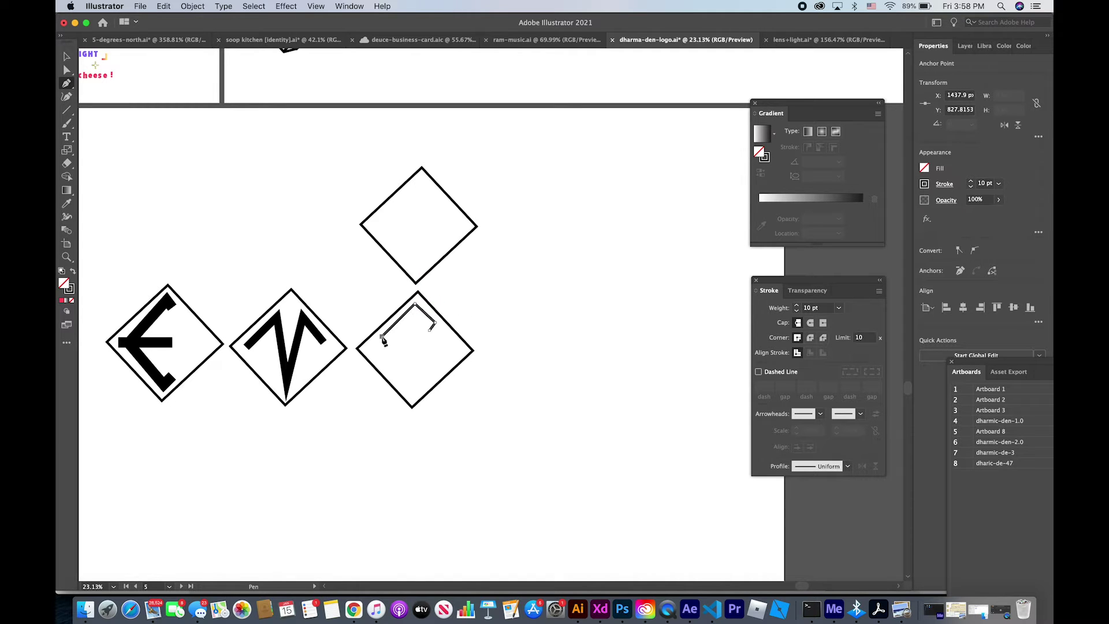
left_click(413, 381)
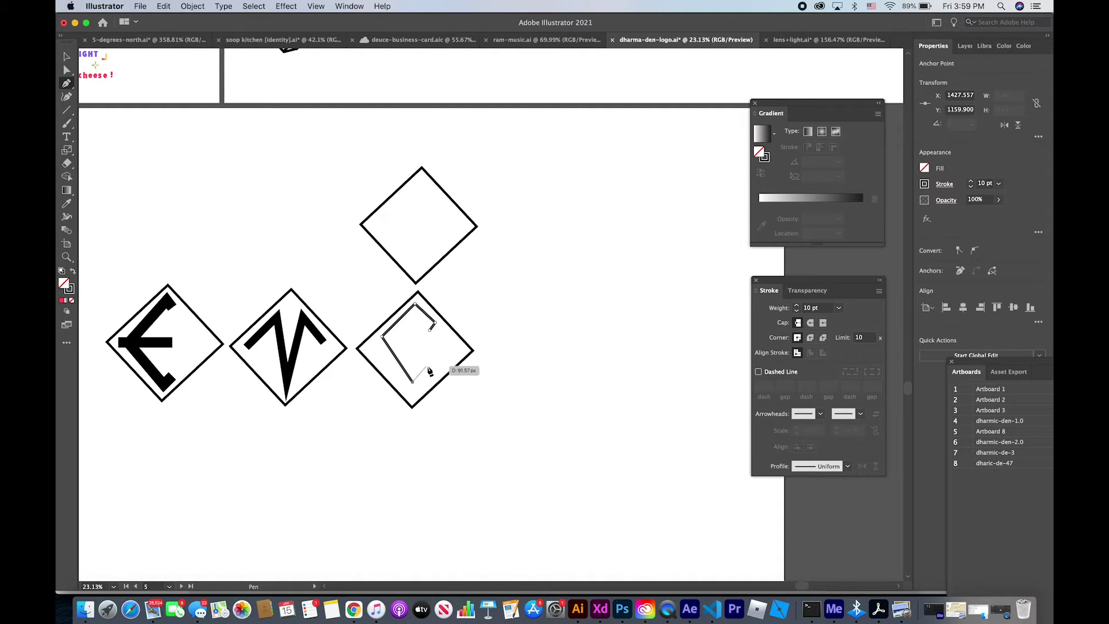
left_click(423, 371)
key("Escape")
Remove the left corner point and extend the path end back to the stem.
left_click(385, 338)
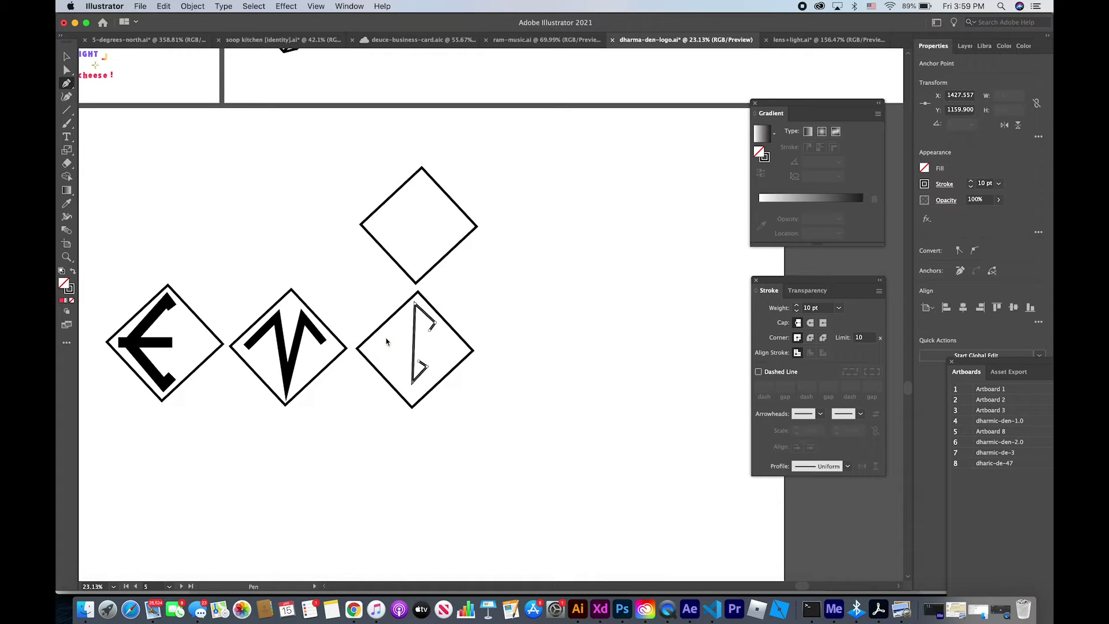
scroll(386, 341, "up", 5)
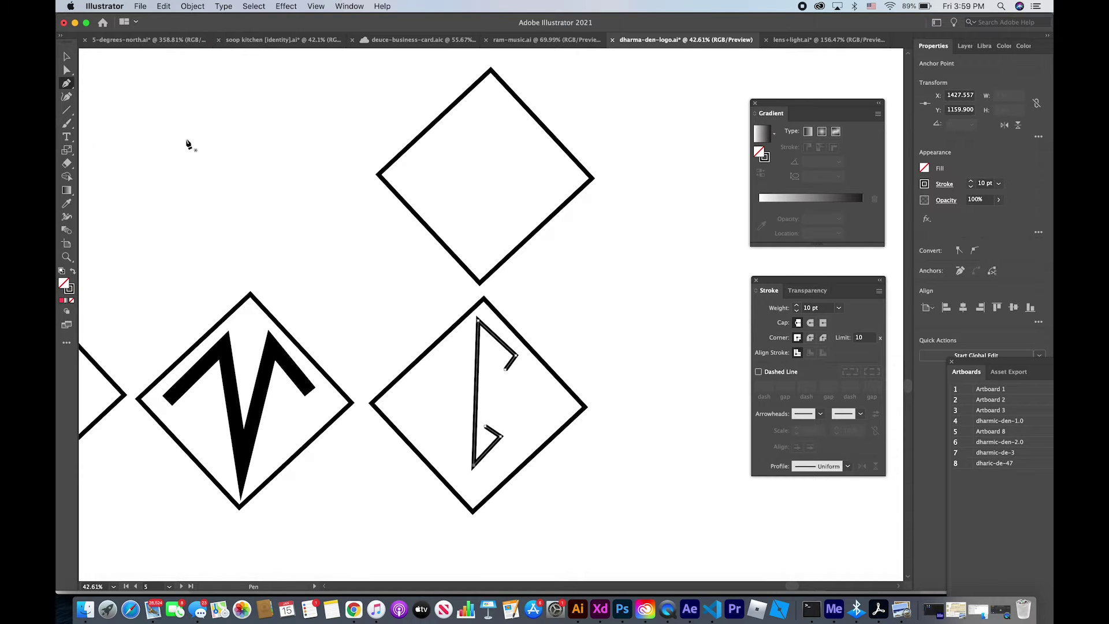
left_click(506, 369)
left_click(498, 381)
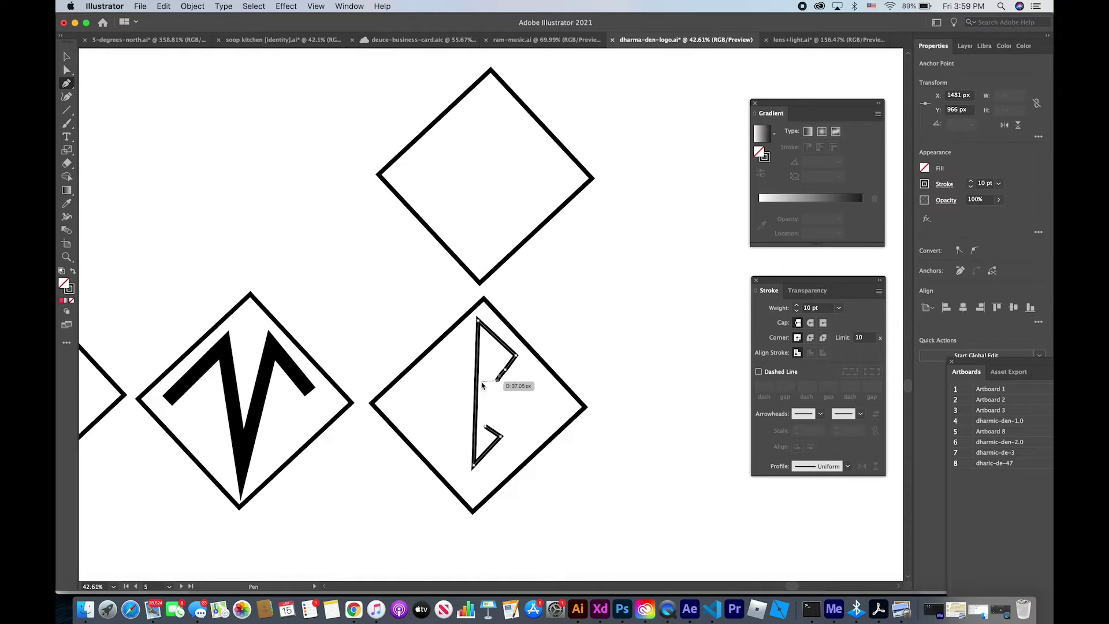
left_click(499, 386)
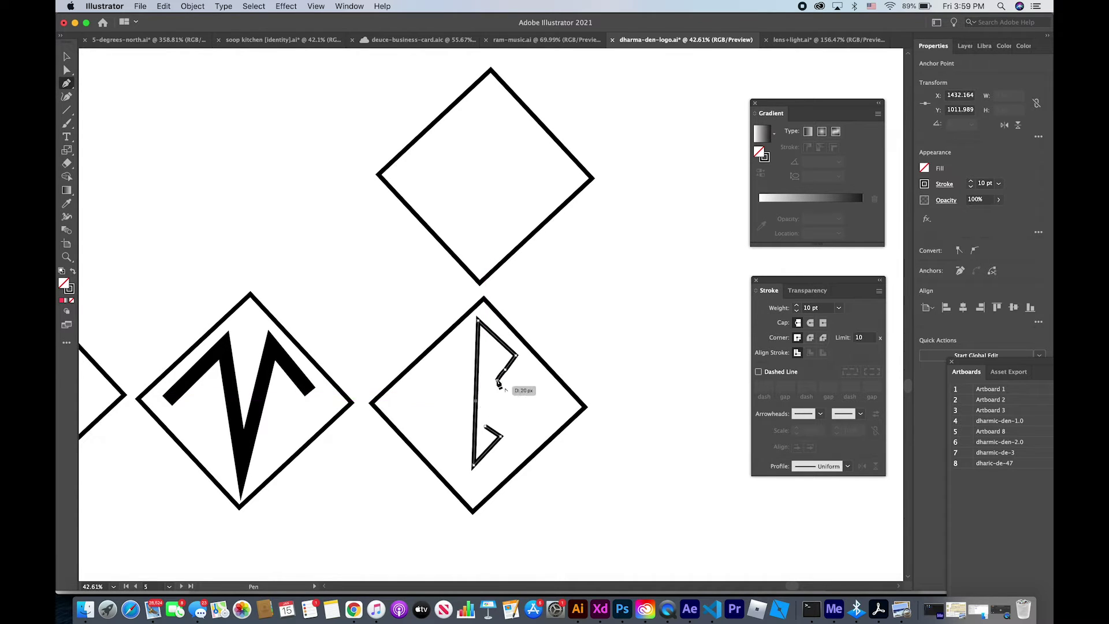
key("ctrl+z")
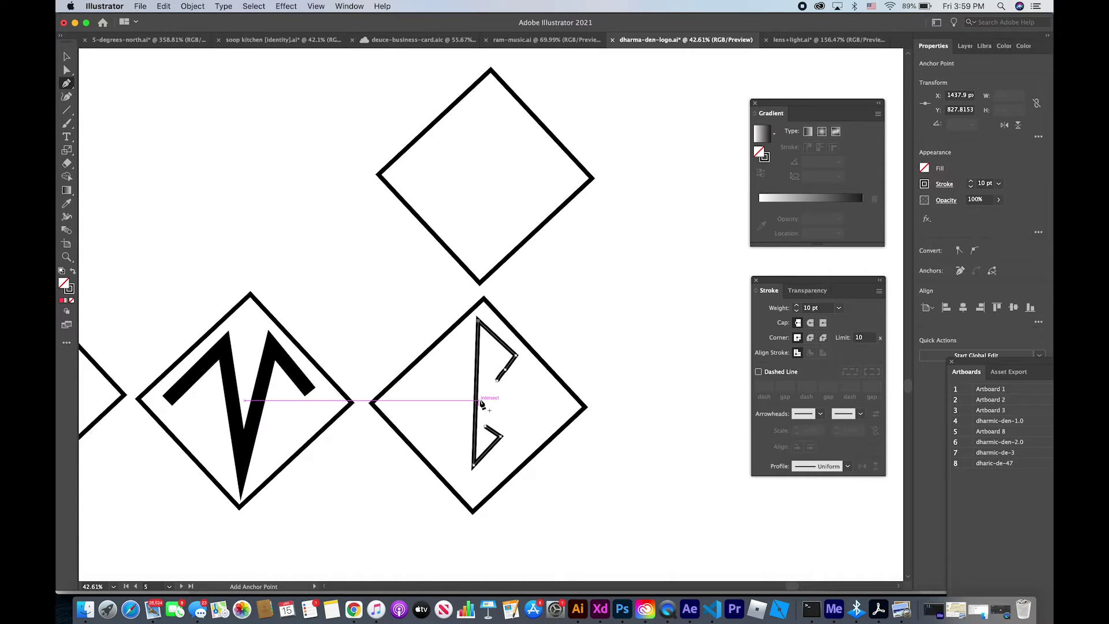
left_click(481, 396)
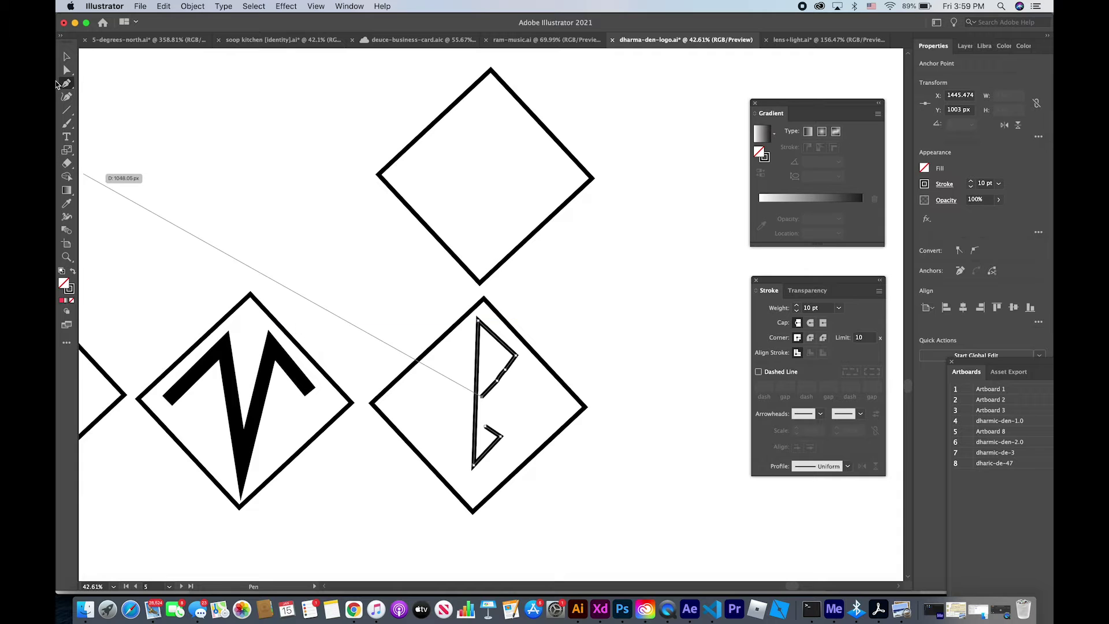
left_click(66, 70)
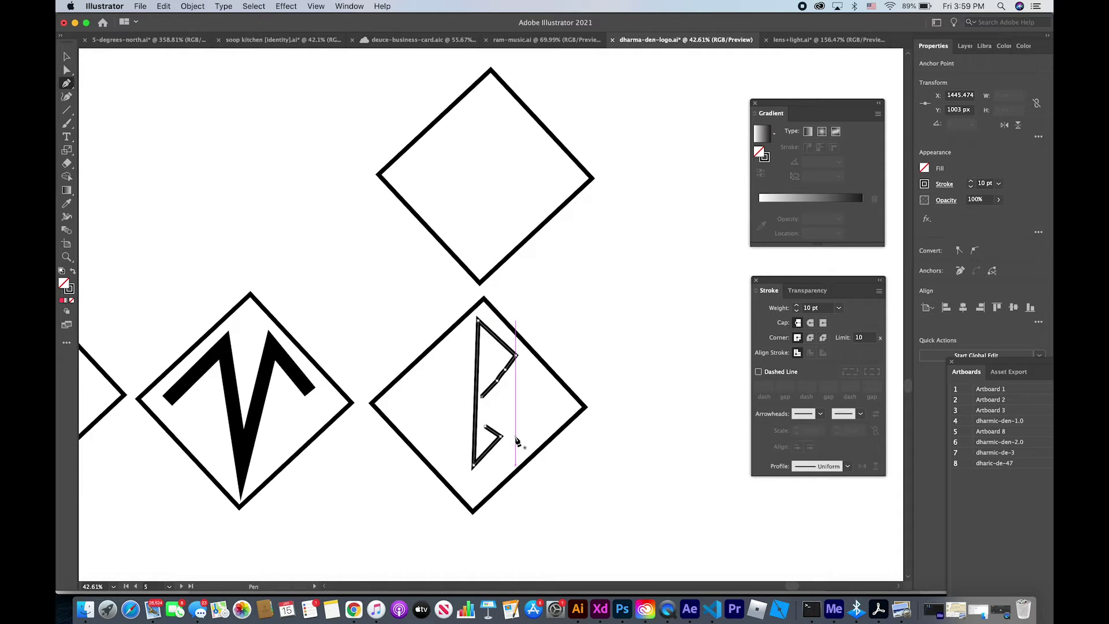
left_click(485, 426)
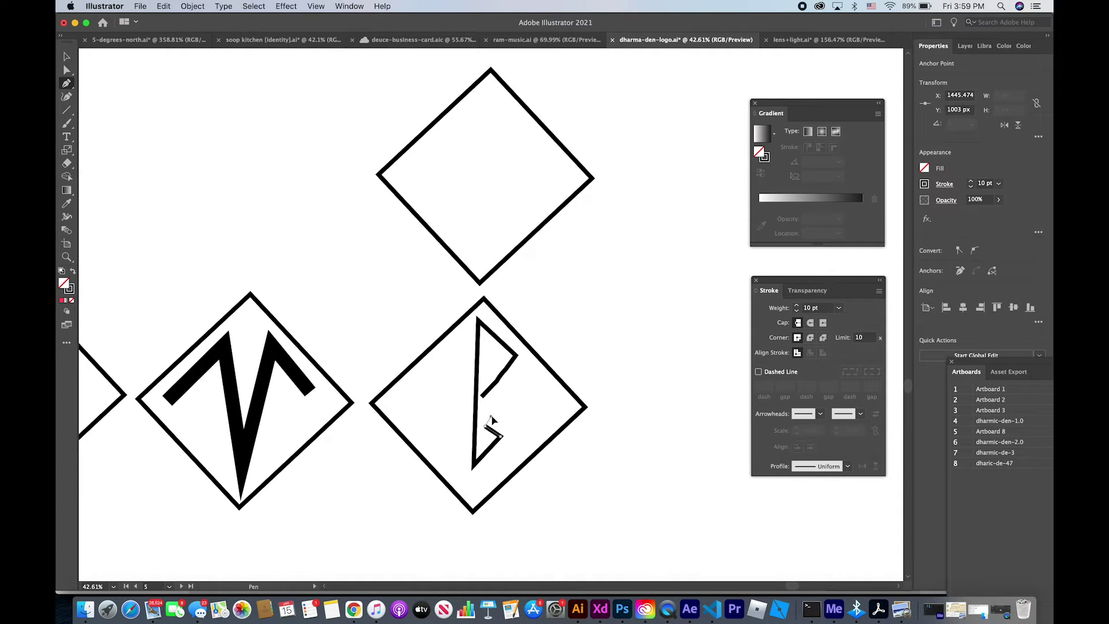
Drag the lower hook's end point up to join the middle of the stem.
scroll(491, 425, "up", 3)
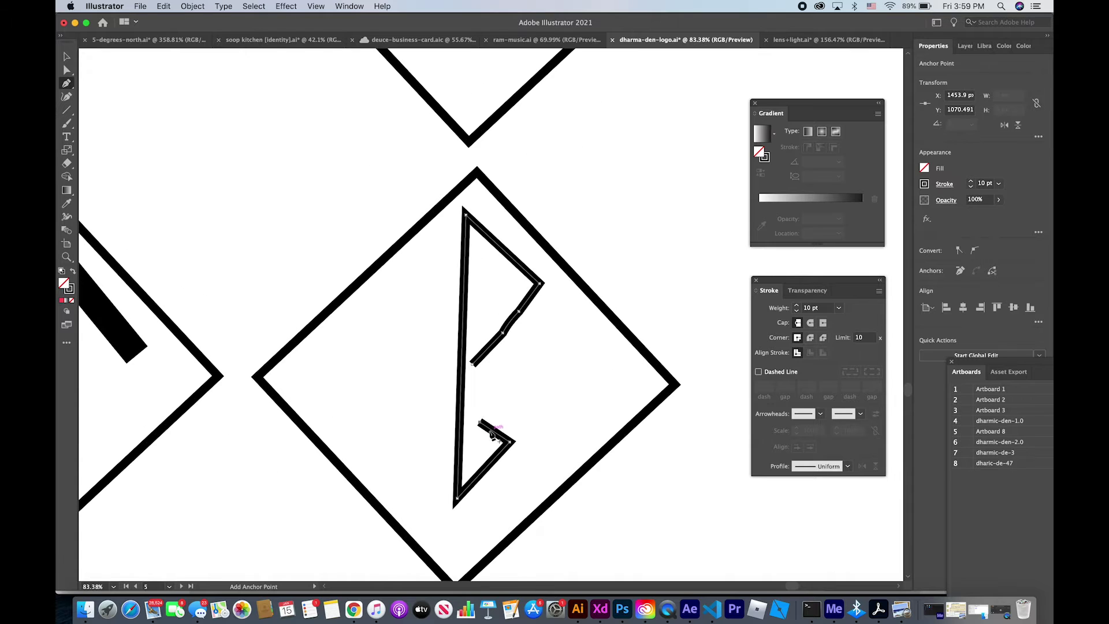
left_click_drag(480, 424, 486, 409)
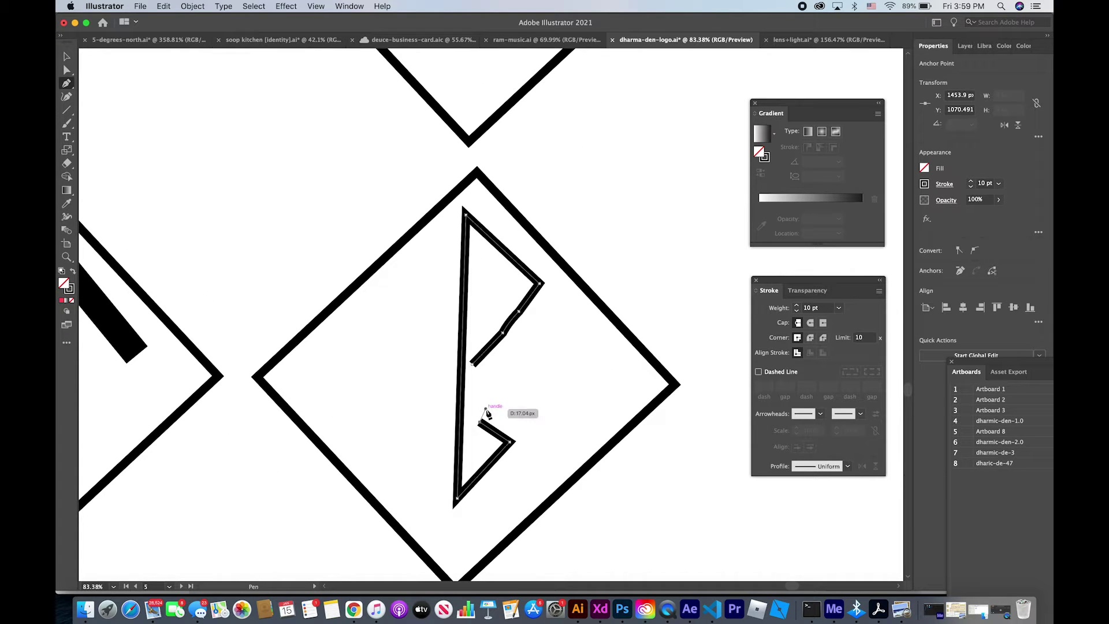
key("super")
left_click_drag(481, 422, 485, 409)
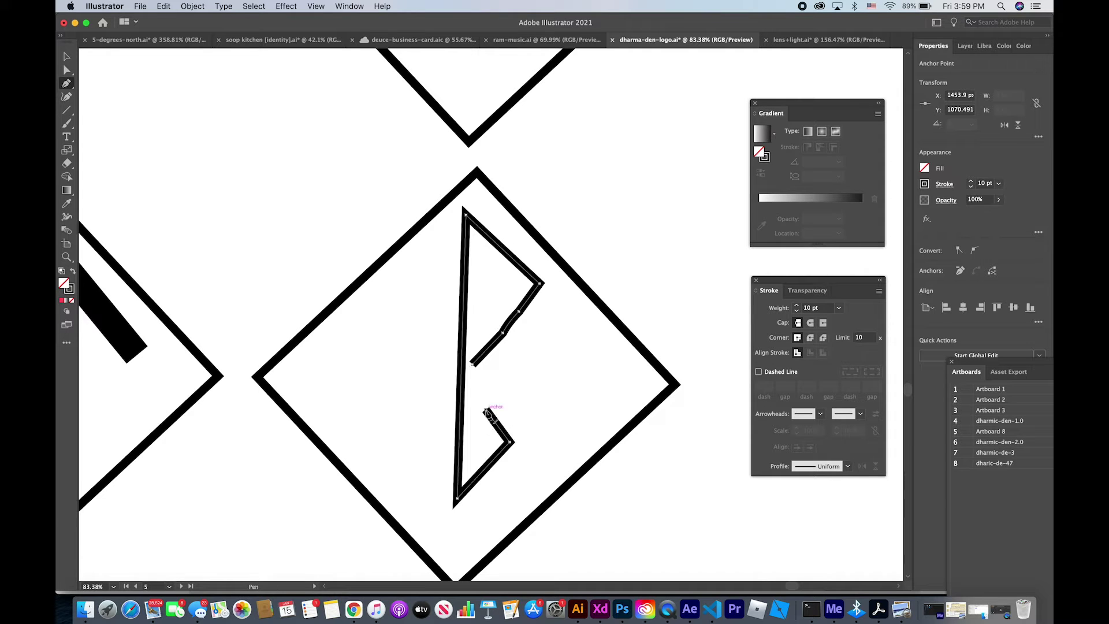
left_click(487, 411, "super")
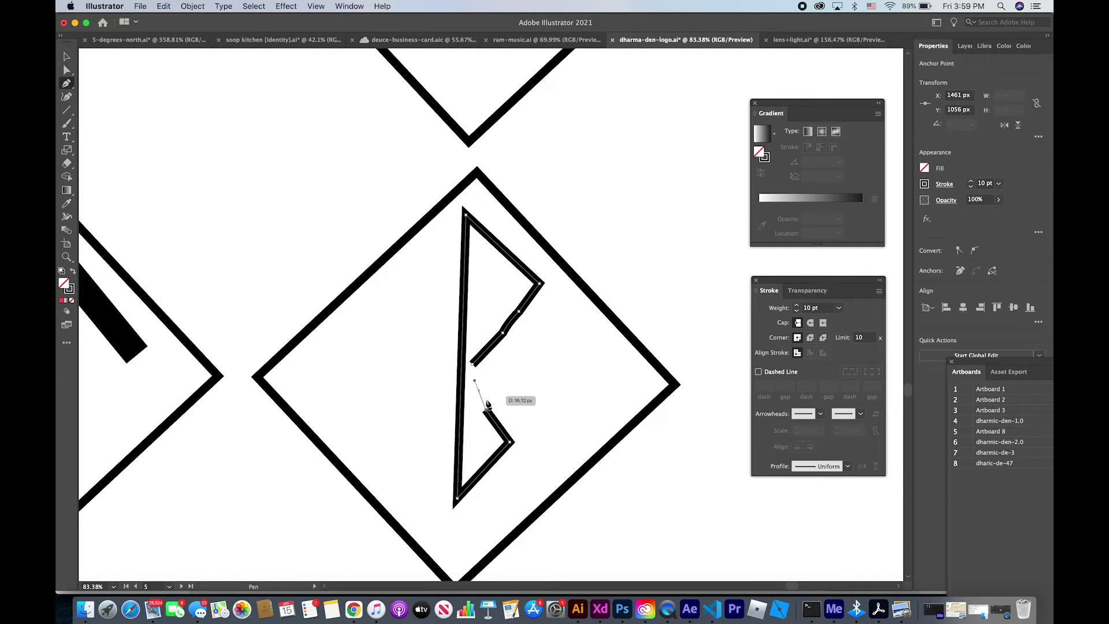
left_click_drag(489, 410, 477, 375)
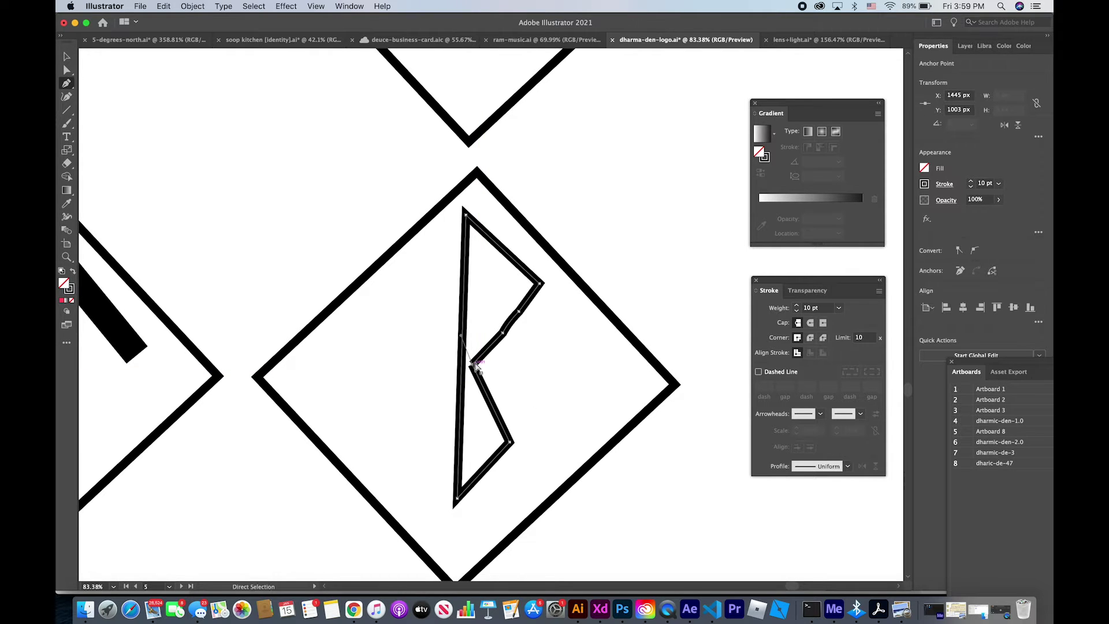
left_click_drag(477, 372, 475, 364)
Move the middle notch point left toward the stem, undoing an unwanted upper curve.
key("super")
left_click_drag(503, 332, 489, 332)
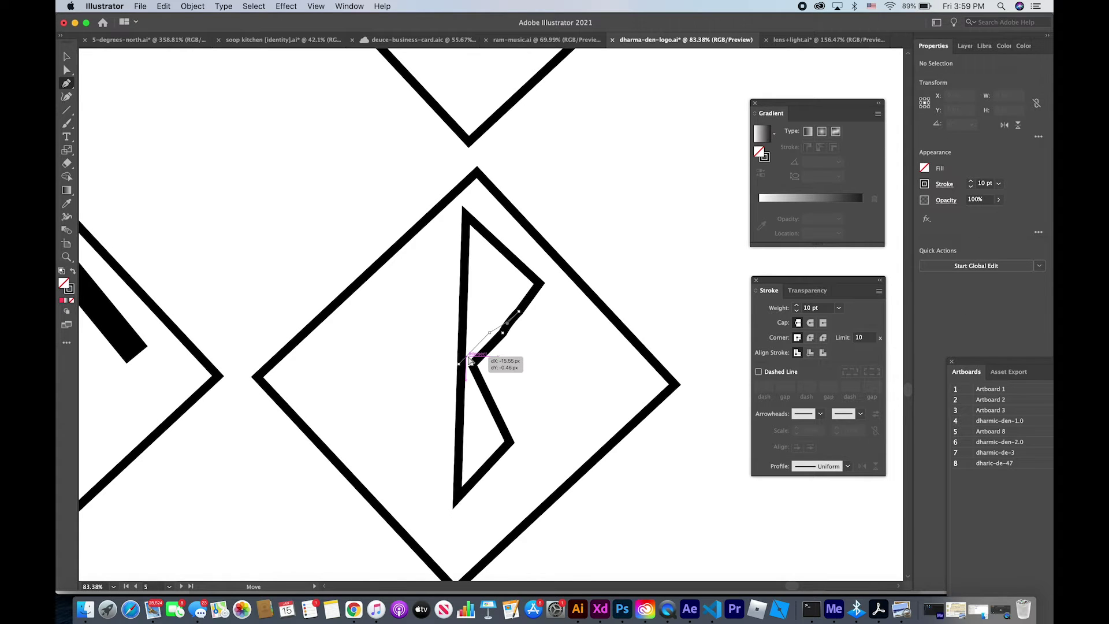
key("super")
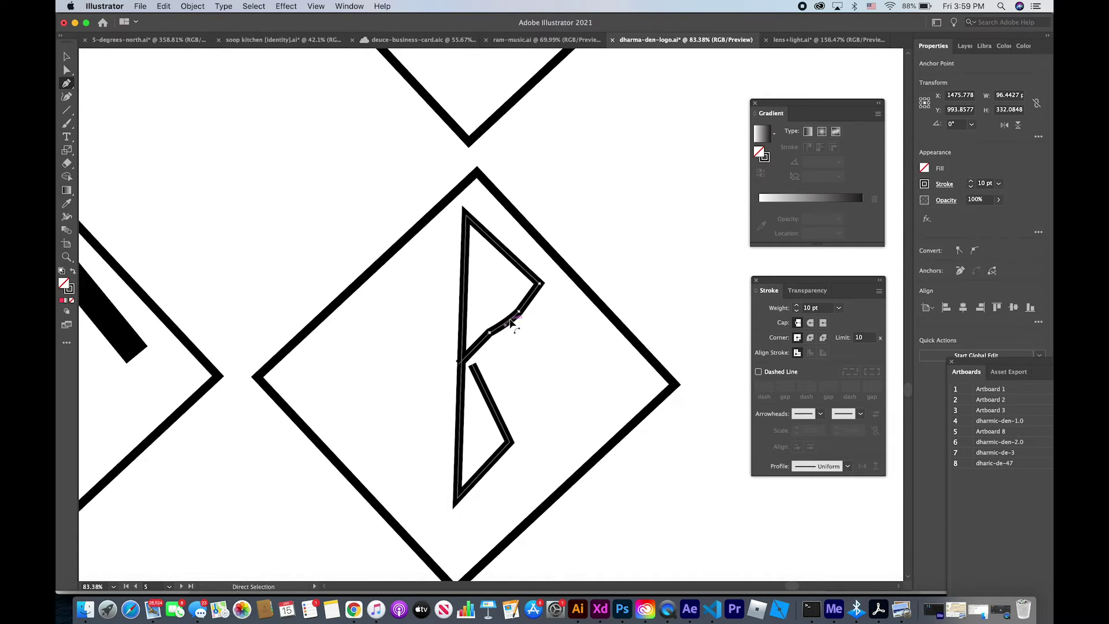
left_click_drag(511, 322, 501, 315)
key("super+z")
key("super+z")
left_click(576, 371, "super")
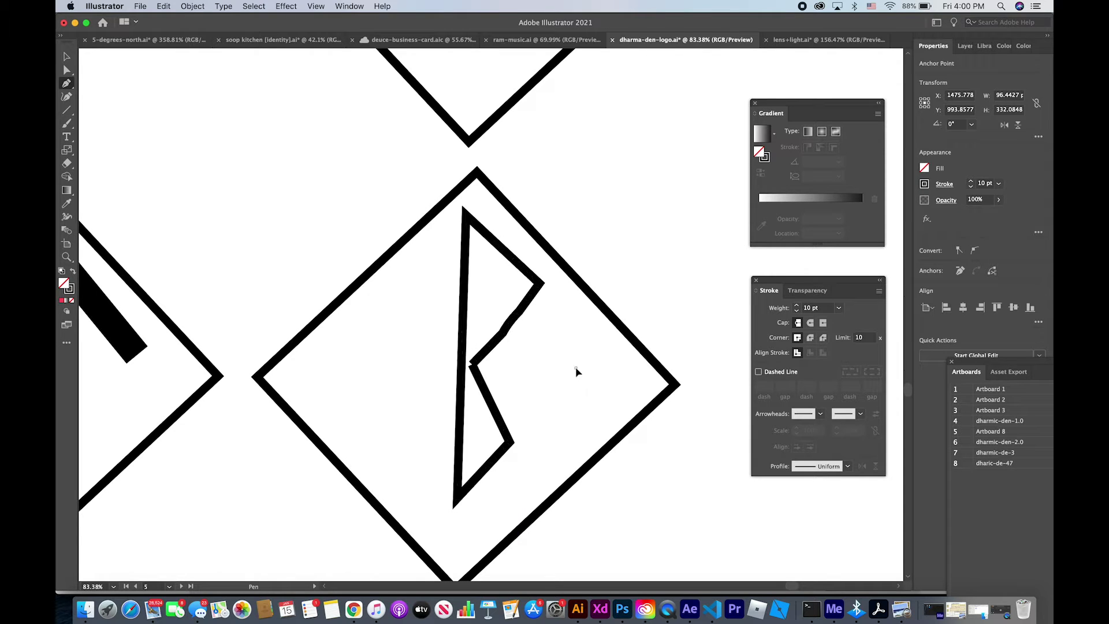
Undo the stray stroke, select the B path, and set its stroke weight to 24 pt.
left_click_drag(442, 279, 382, 247)
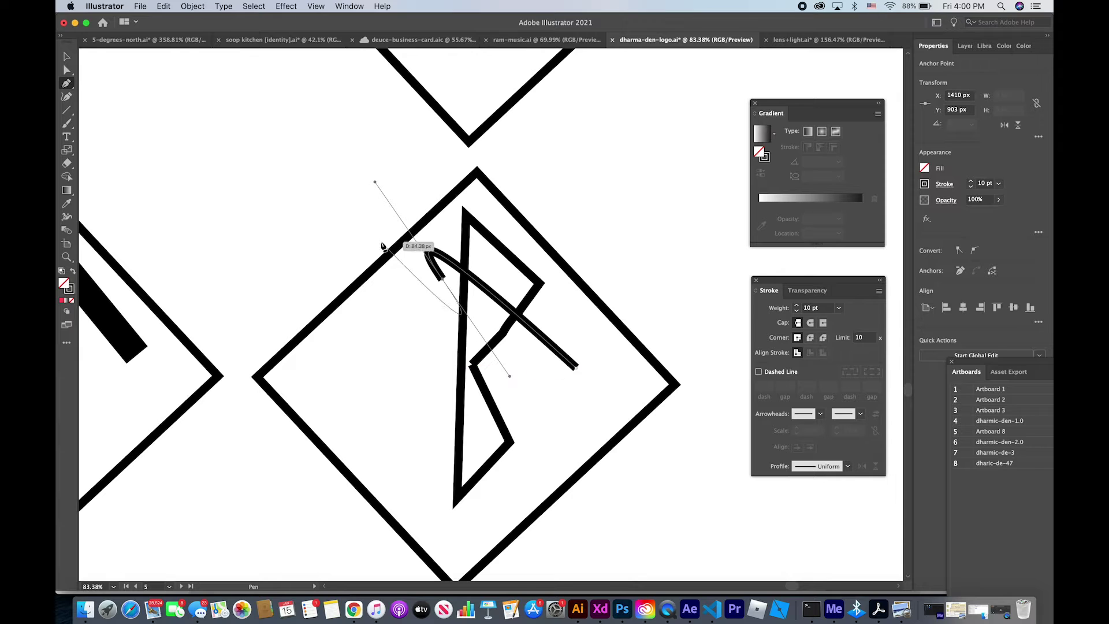
key("super+z")
left_click(68, 56)
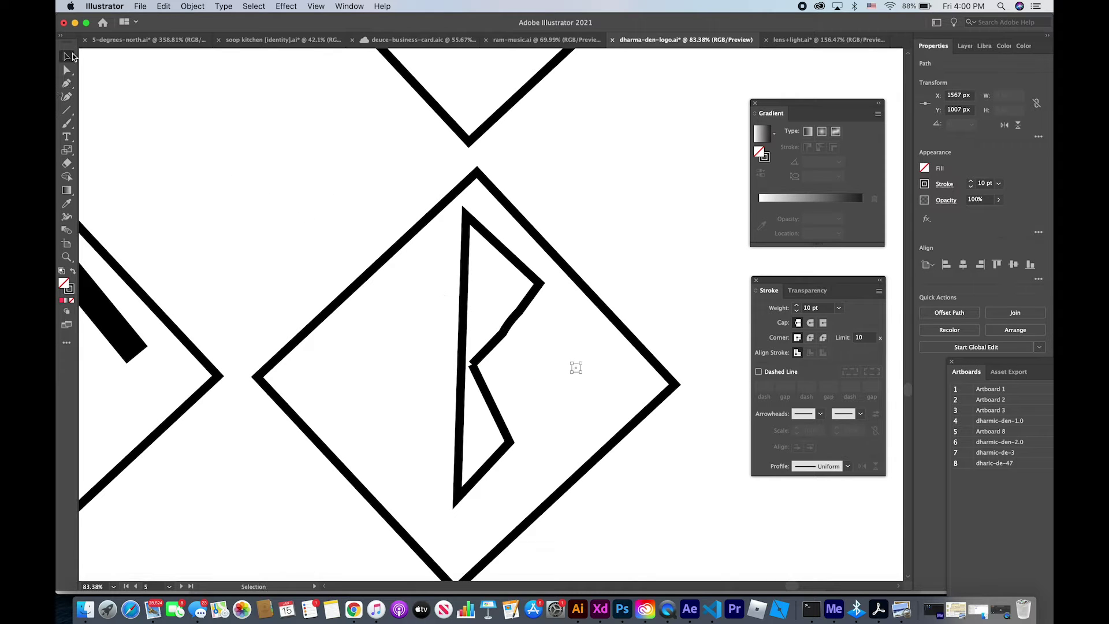
left_click(355, 312)
left_click(496, 411)
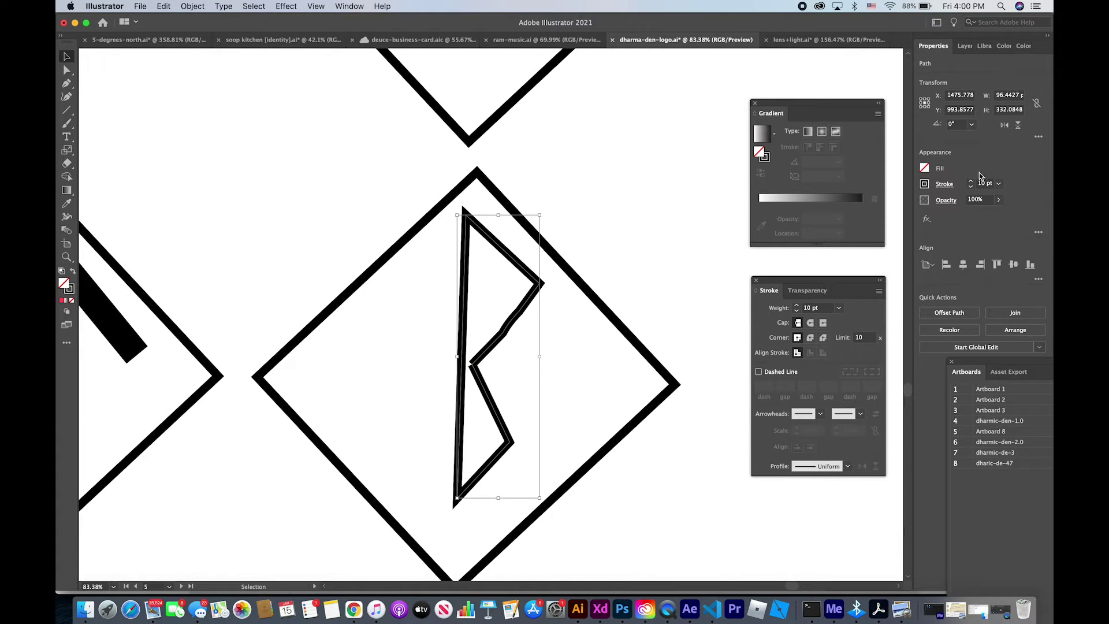
left_click(971, 181)
left_click(971, 181)
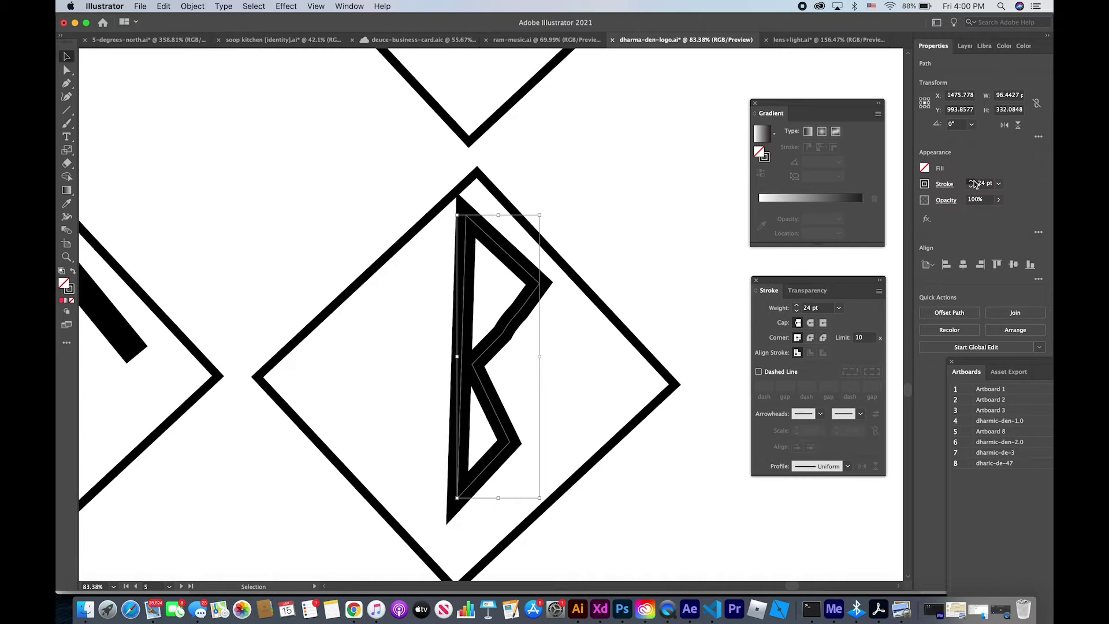
scroll(643, 188, "down", 5)
Nudge the B down within its diamond, then Alt-drag a copy to its right.
left_click(643, 188)
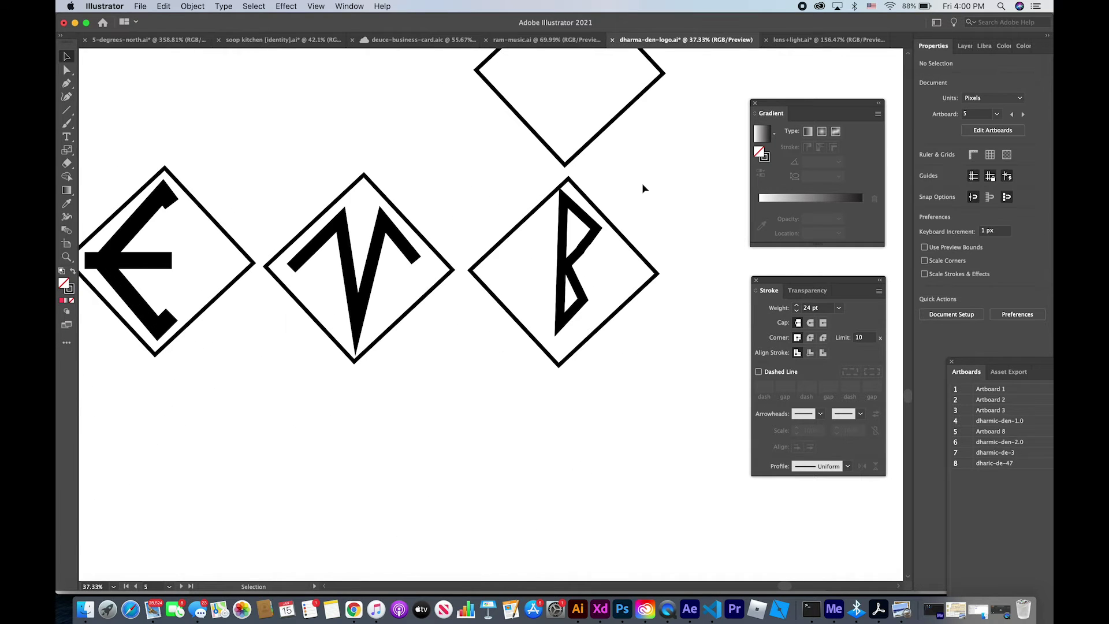
left_click_drag(563, 286, 564, 292)
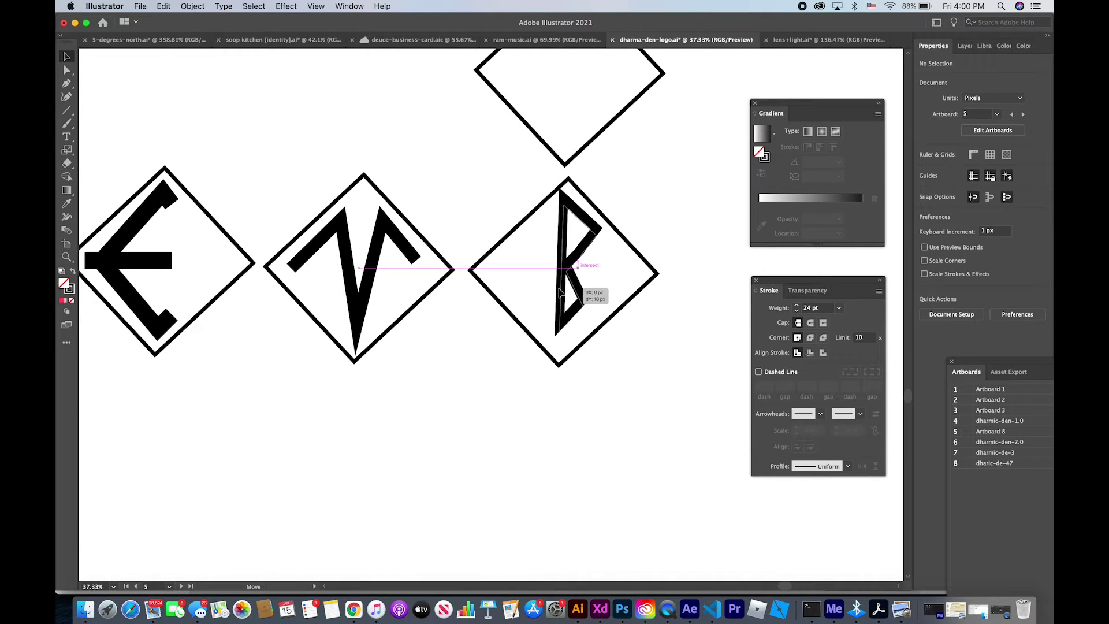
left_click(636, 221)
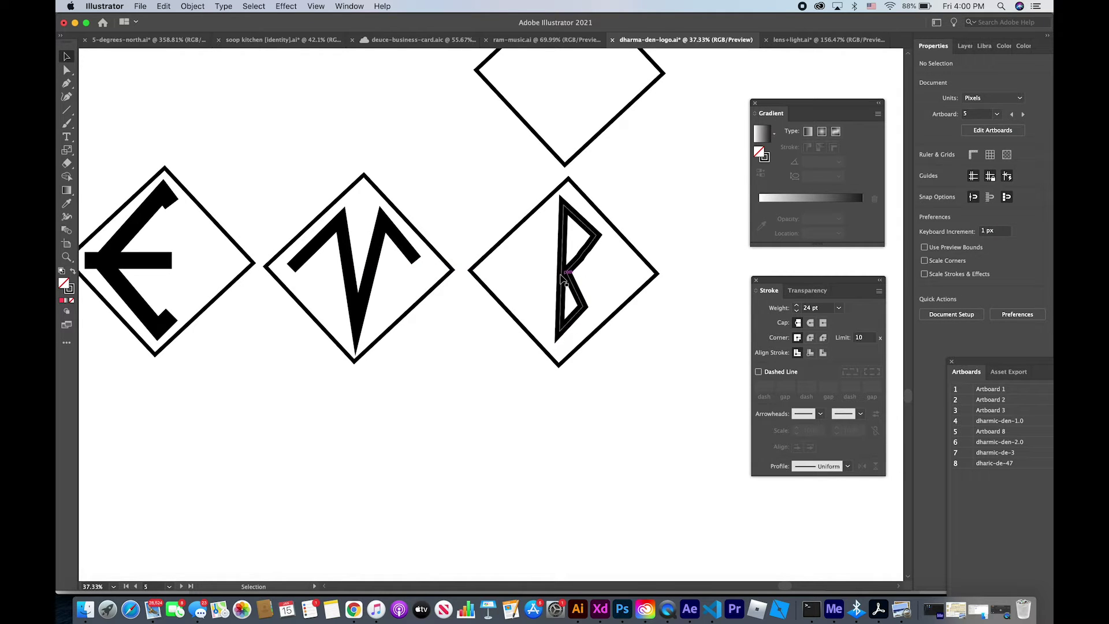
left_click_drag(563, 279, 682, 283)
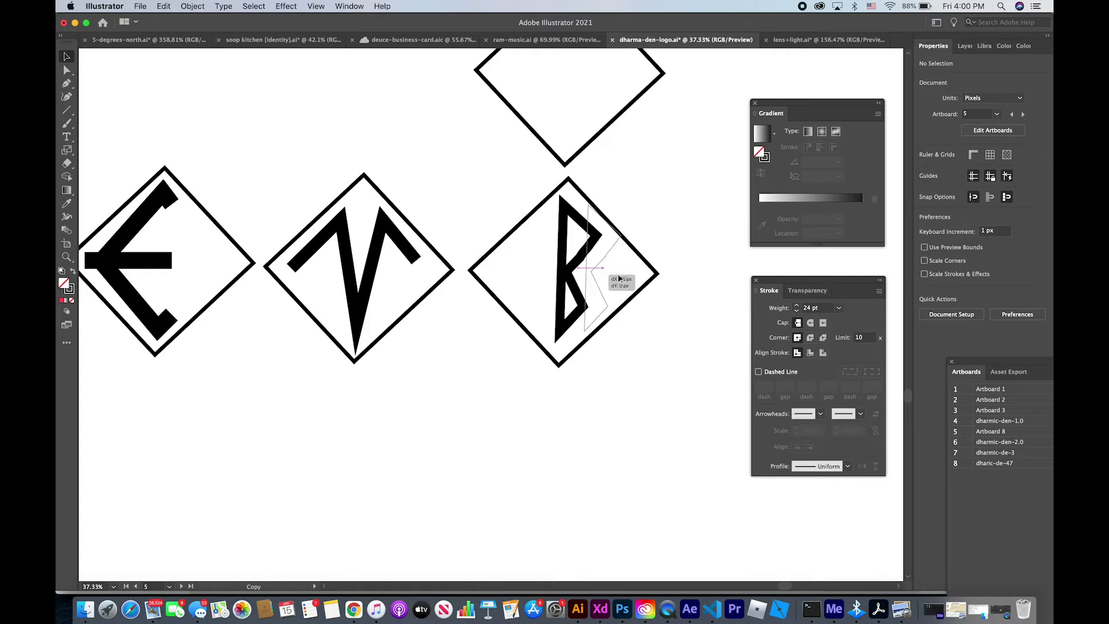
scroll(681, 283, "right", 4)
Erase the bottom leg piece of the B copy with the Eraser.
scroll(680, 283, "up", 3)
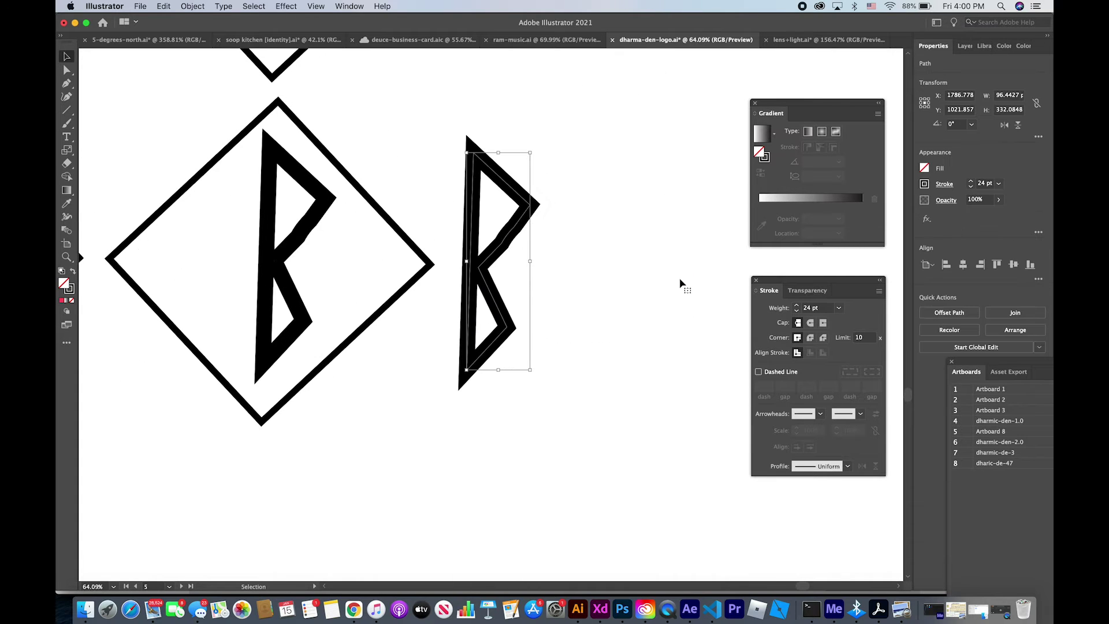
left_click(639, 280)
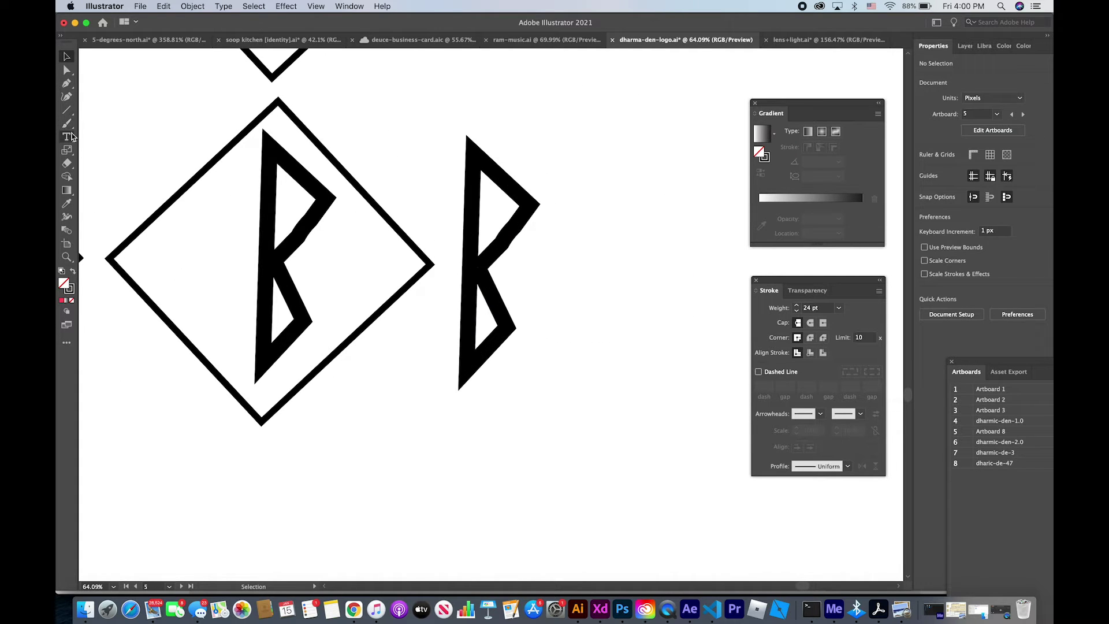
left_click(68, 164)
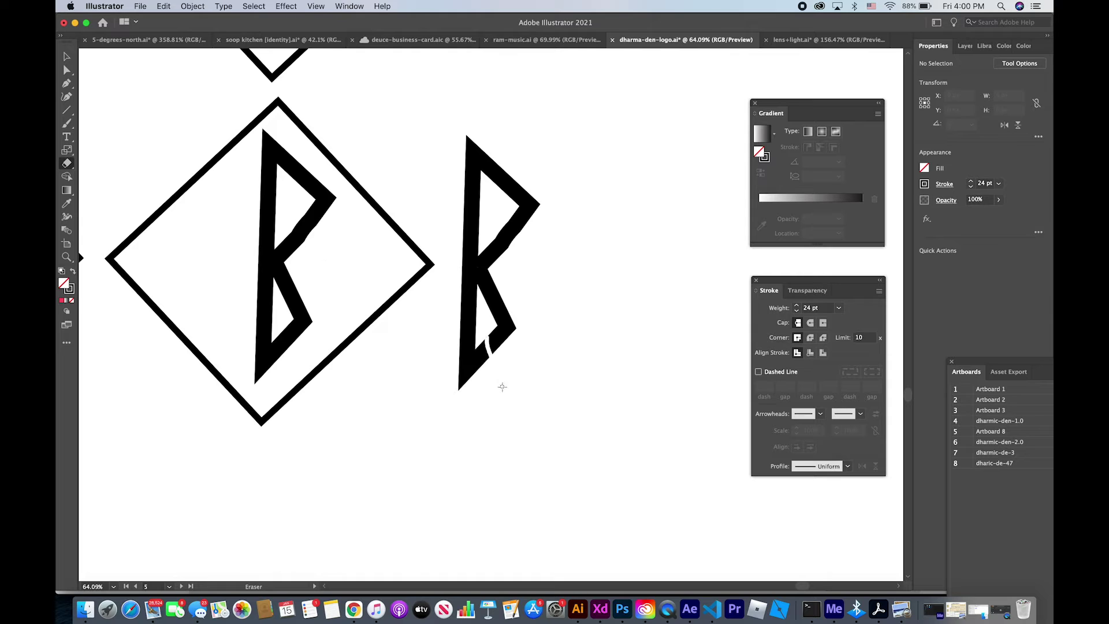
left_click_drag(486, 358, 462, 384)
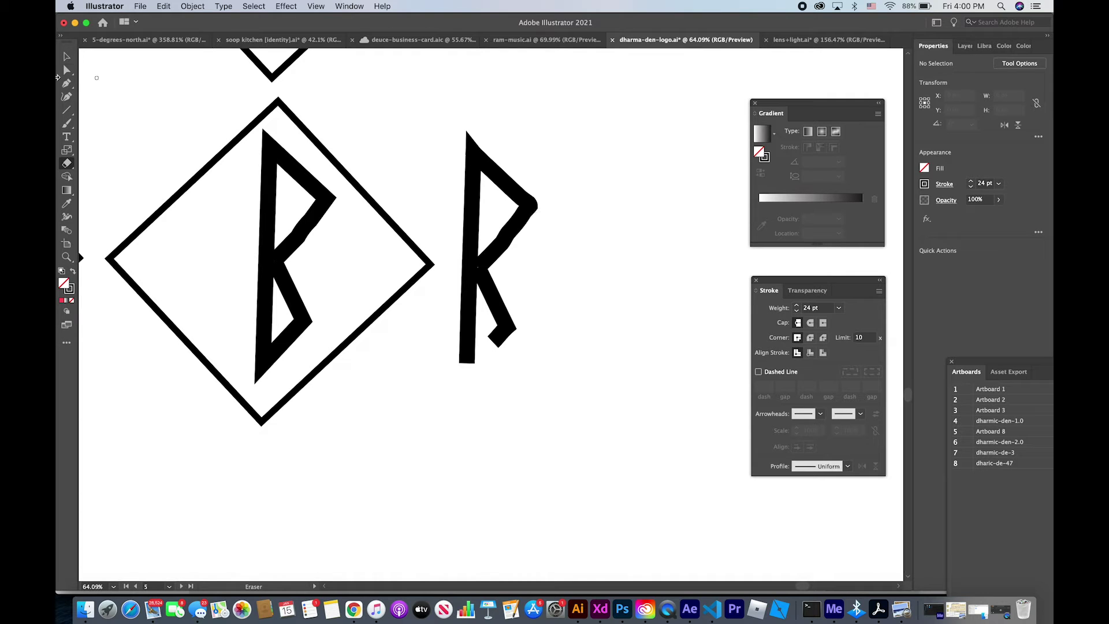
Try curving the R's lower leg with anchor edits, then undo the change.
left_click(67, 85)
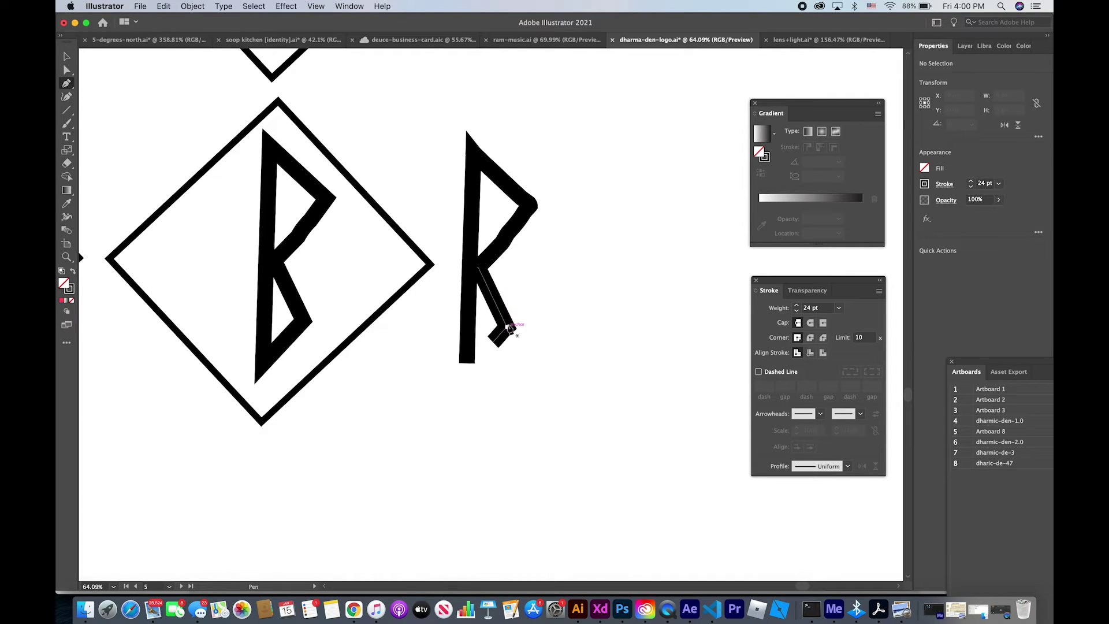
left_click_drag(508, 328, 533, 320)
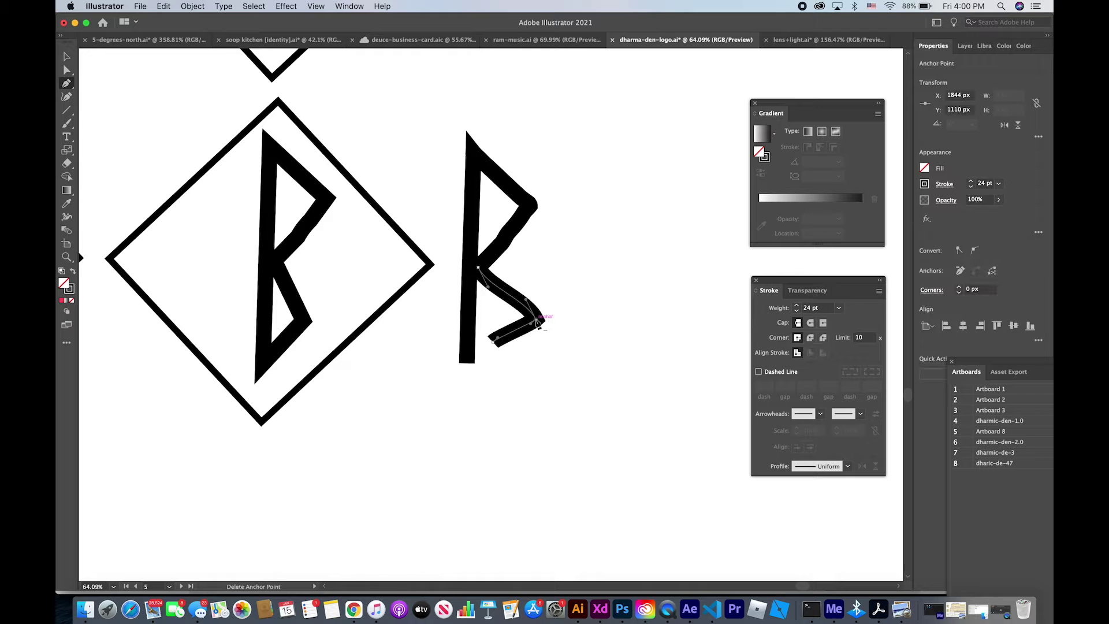
left_click(524, 328)
left_click_drag(500, 345, 528, 350)
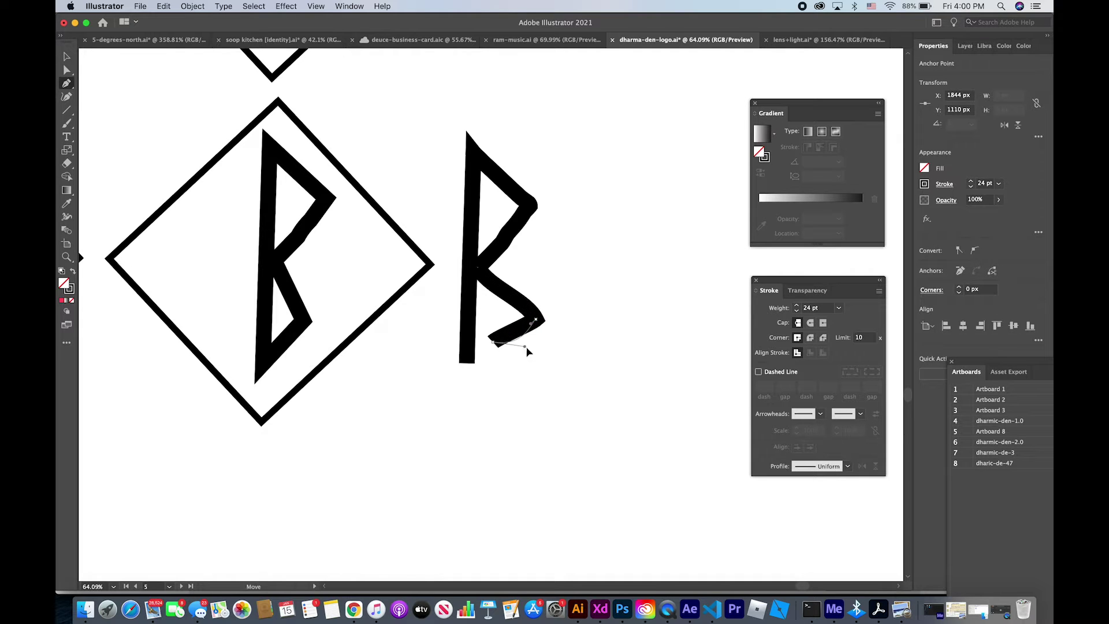
left_click(539, 352, "super")
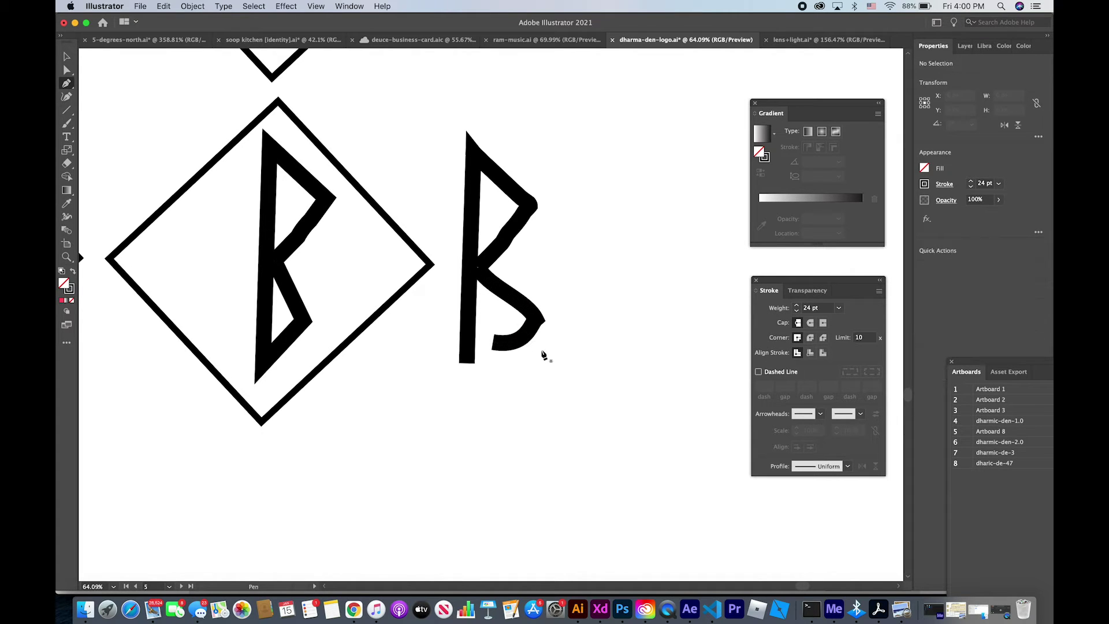
key("super+z")
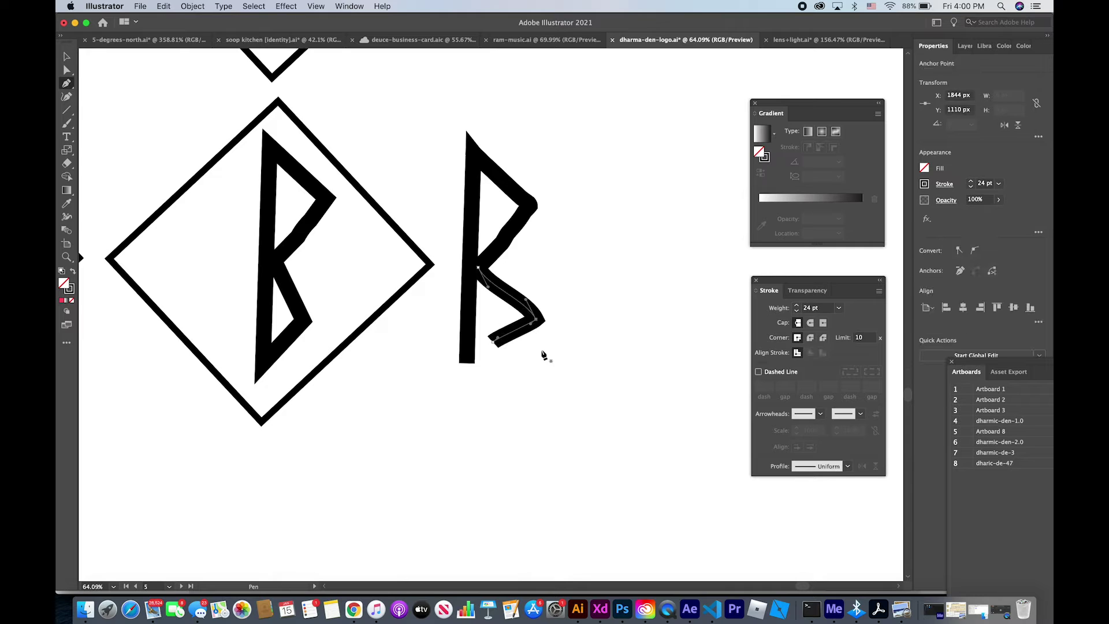
Rotate the R's leg with Free Transform and erase its lower tip.
key("e")
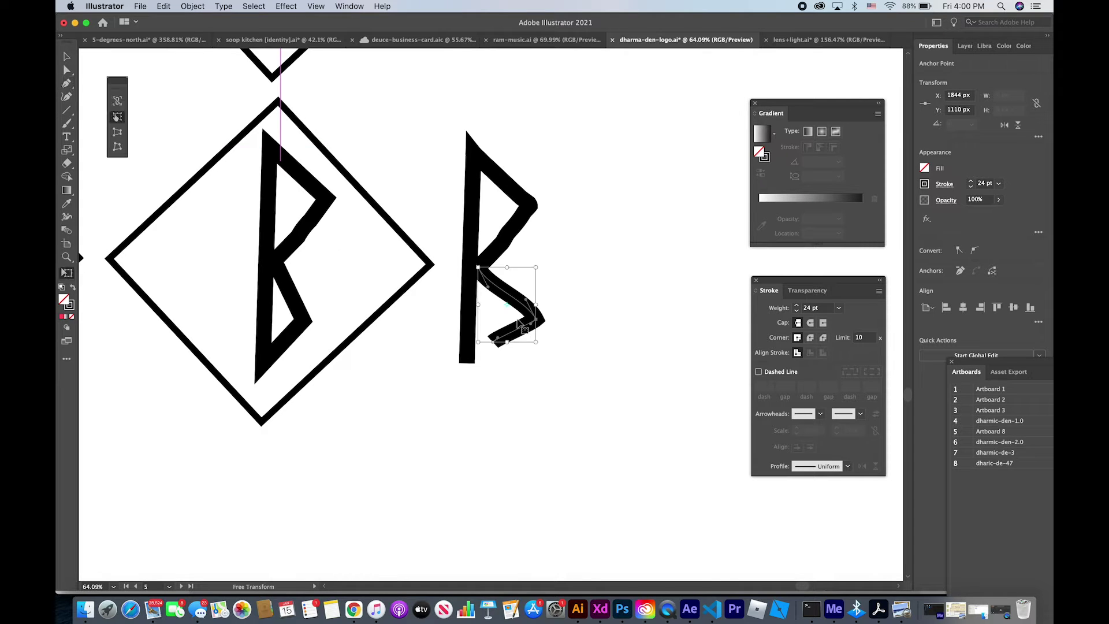
left_click_drag(498, 343, 527, 328)
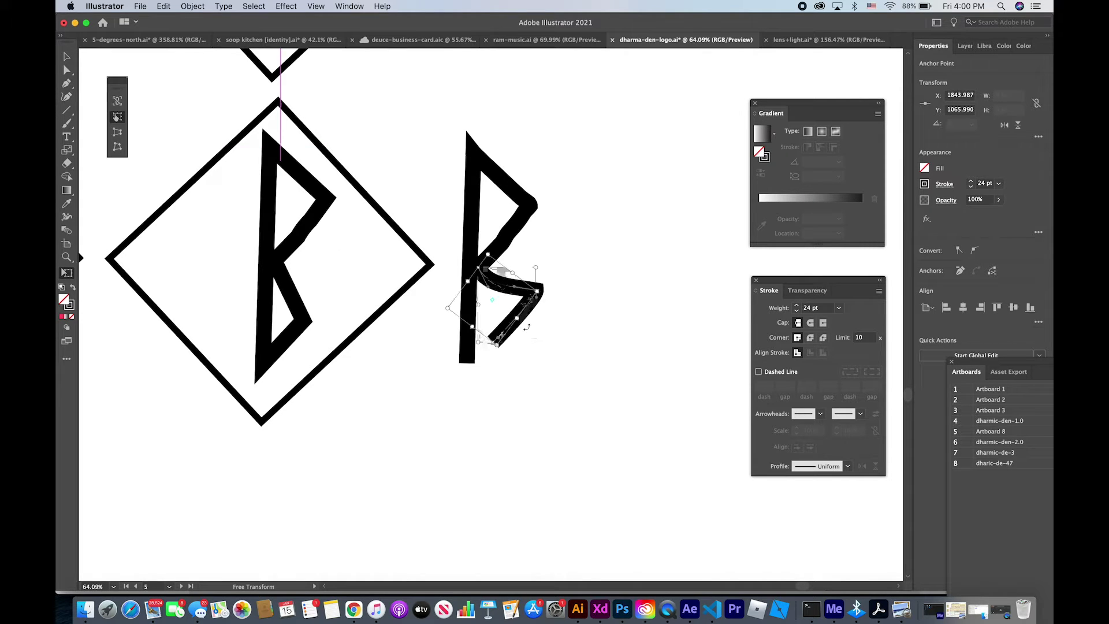
double_click(67, 163)
left_click(616, 377)
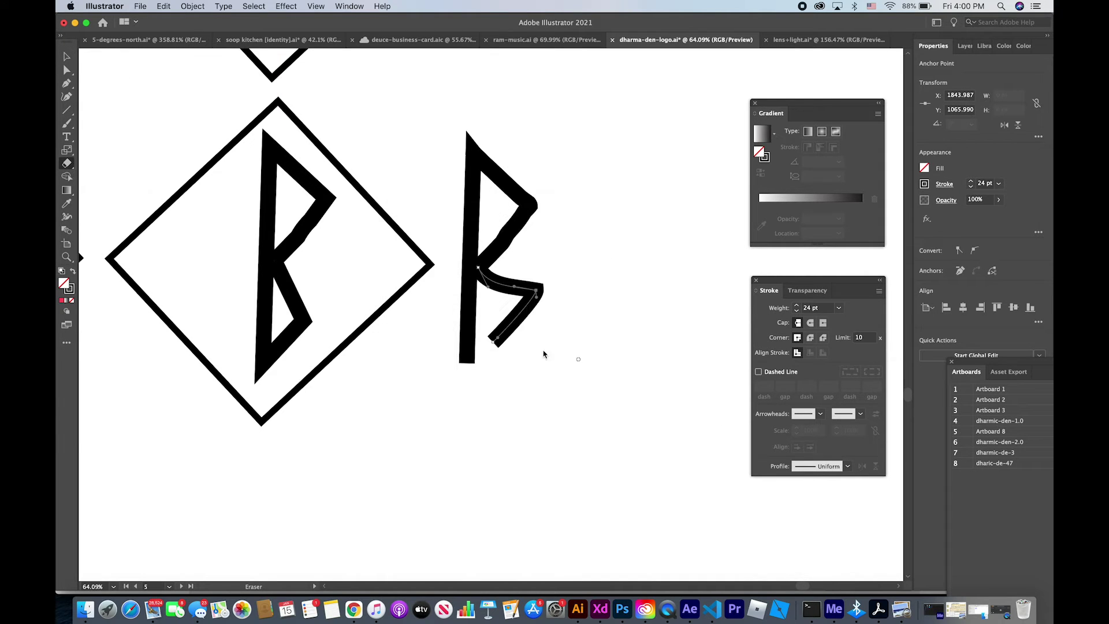
left_click_drag(496, 335, 515, 327)
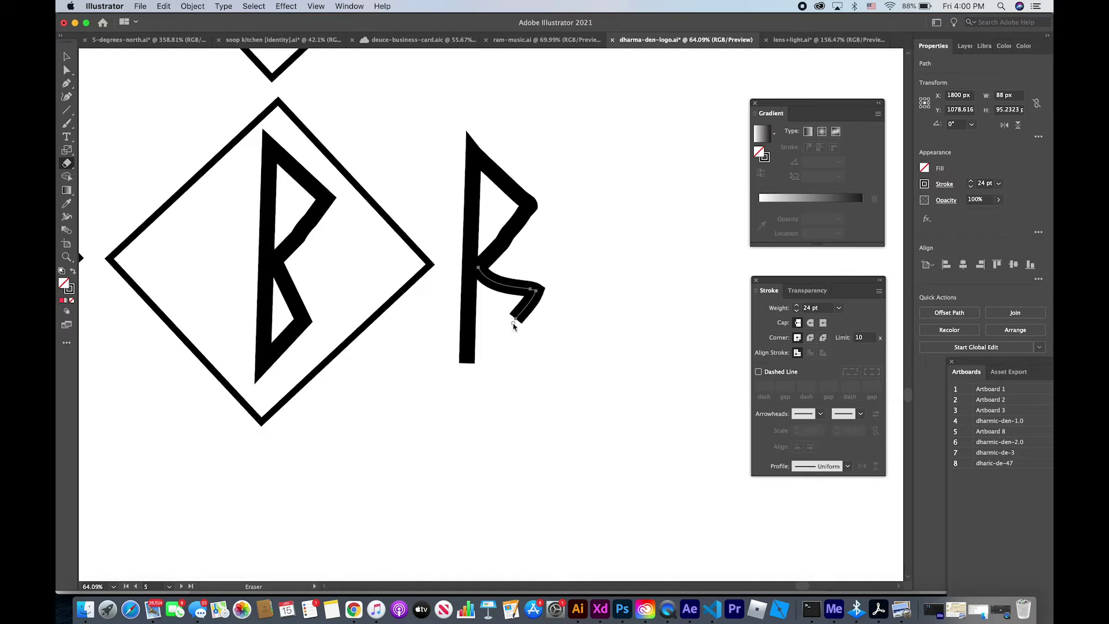
Move the empty top diamond into the row to the right of the R.
scroll(563, 358, "down", 5)
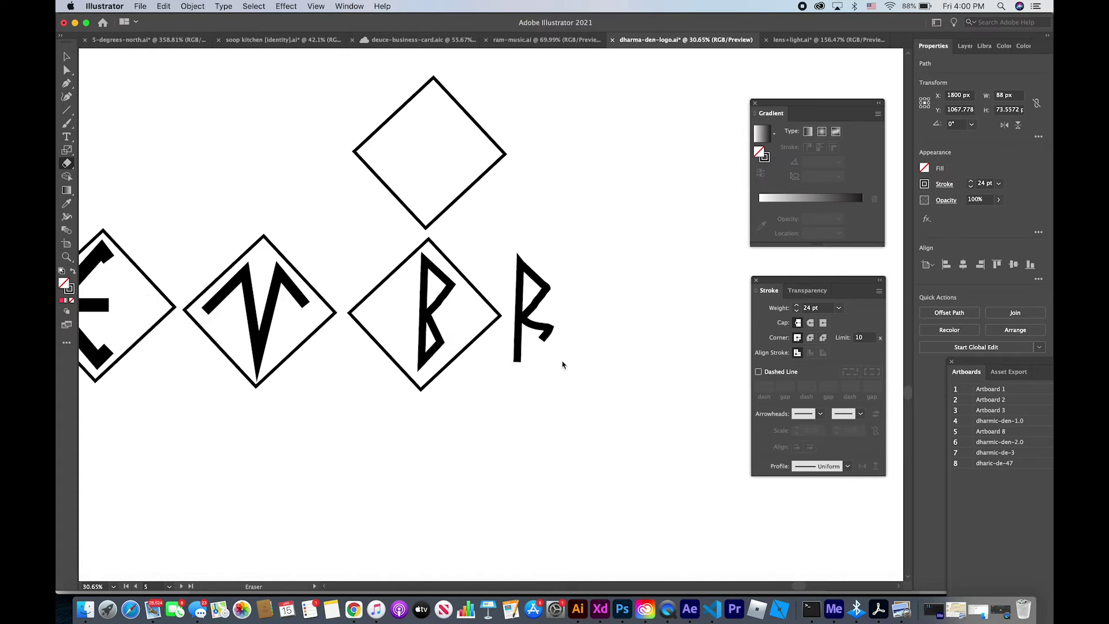
left_click(67, 56)
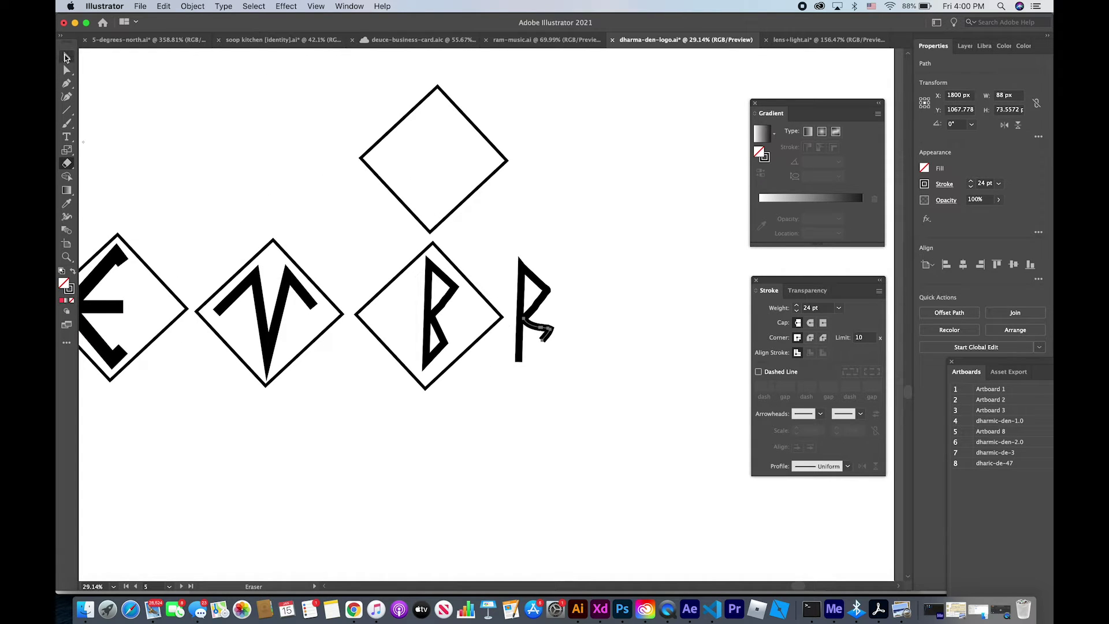
left_click(149, 107)
scroll(126, 115, "down", 3)
scroll(126, 116, "down", 1)
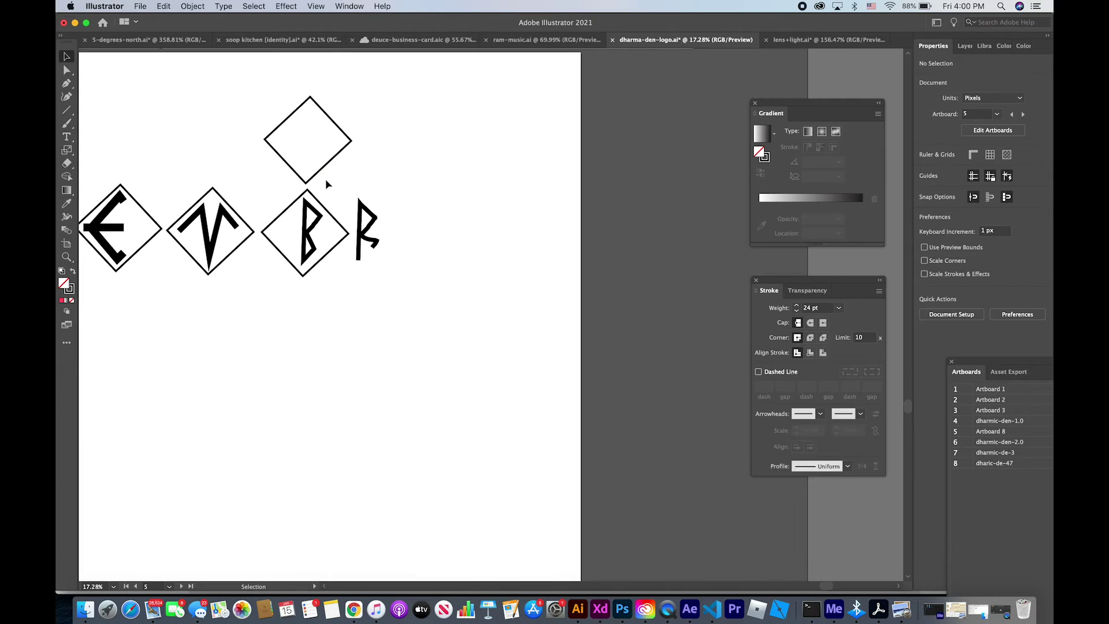
left_click_drag(338, 148, 471, 211)
left_click(471, 212)
left_click_drag(327, 164, 493, 259)
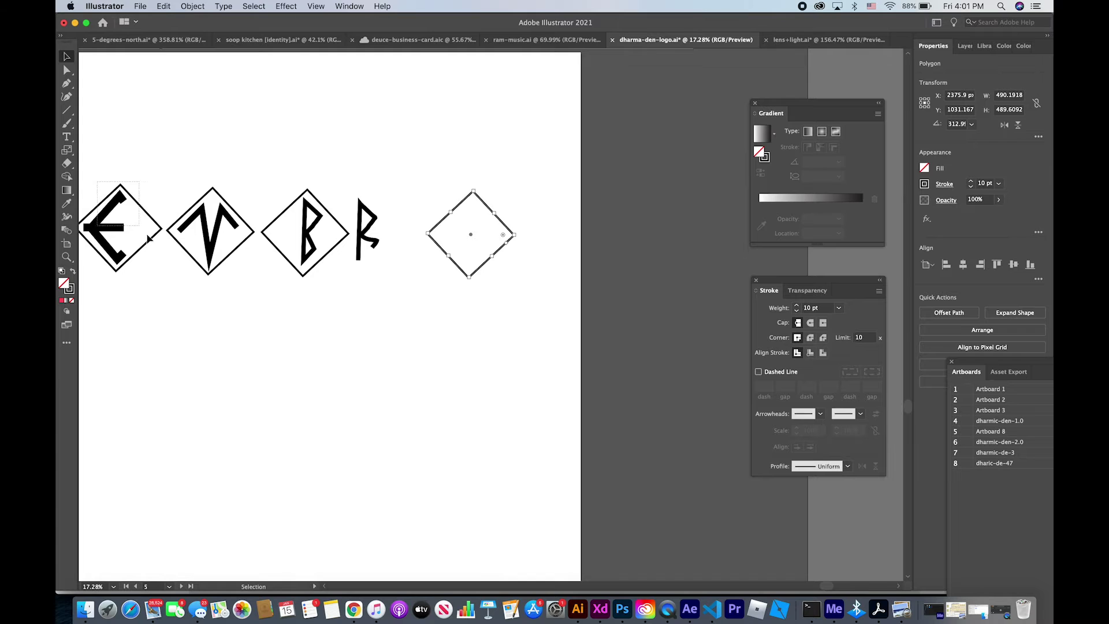
Alt-drag a copy of the E diamond below the row, then select the R with the empty diamond.
left_click_drag(148, 238, 397, 333)
left_click(357, 198)
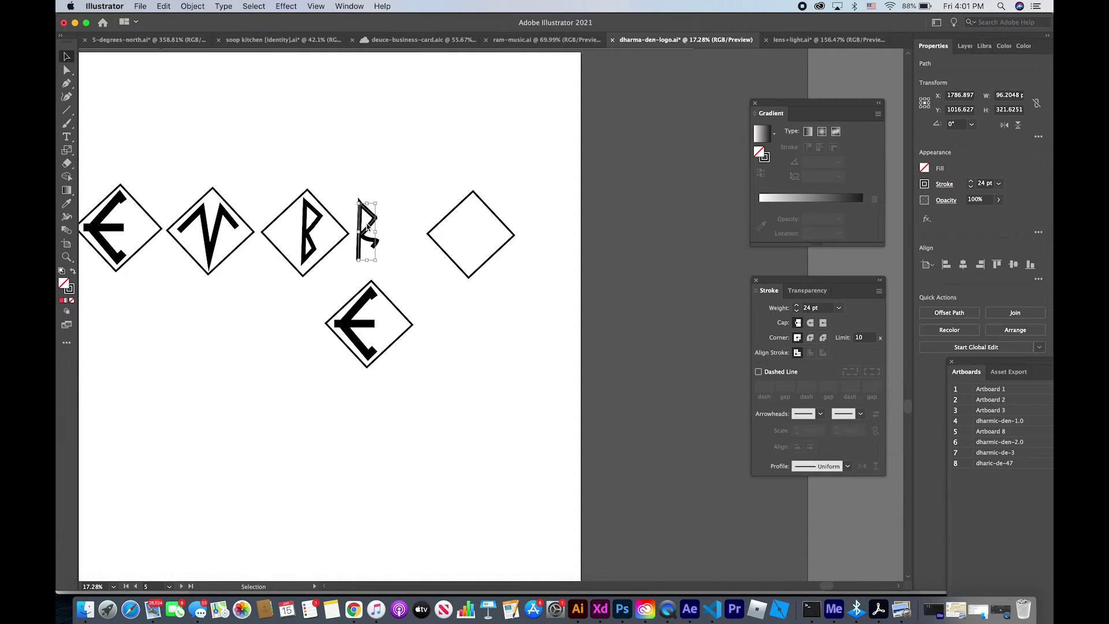
left_click_drag(370, 223, 466, 230)
Move the whole R, stem and top hook together, into the empty diamond.
left_click(381, 220)
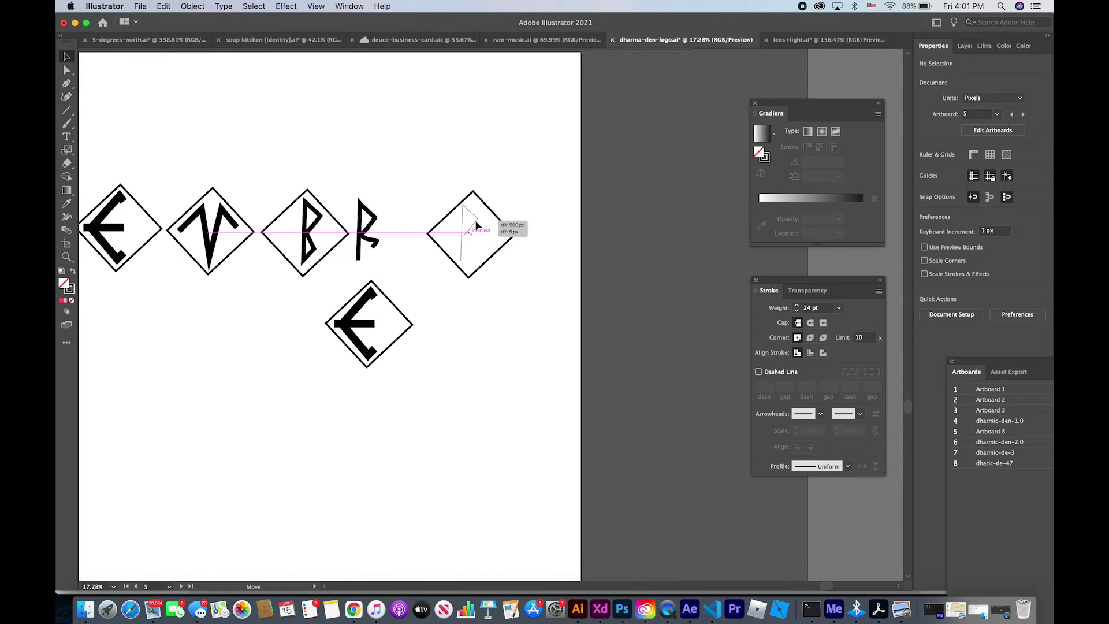
left_click_drag(469, 226, 477, 226)
key("cmd+z")
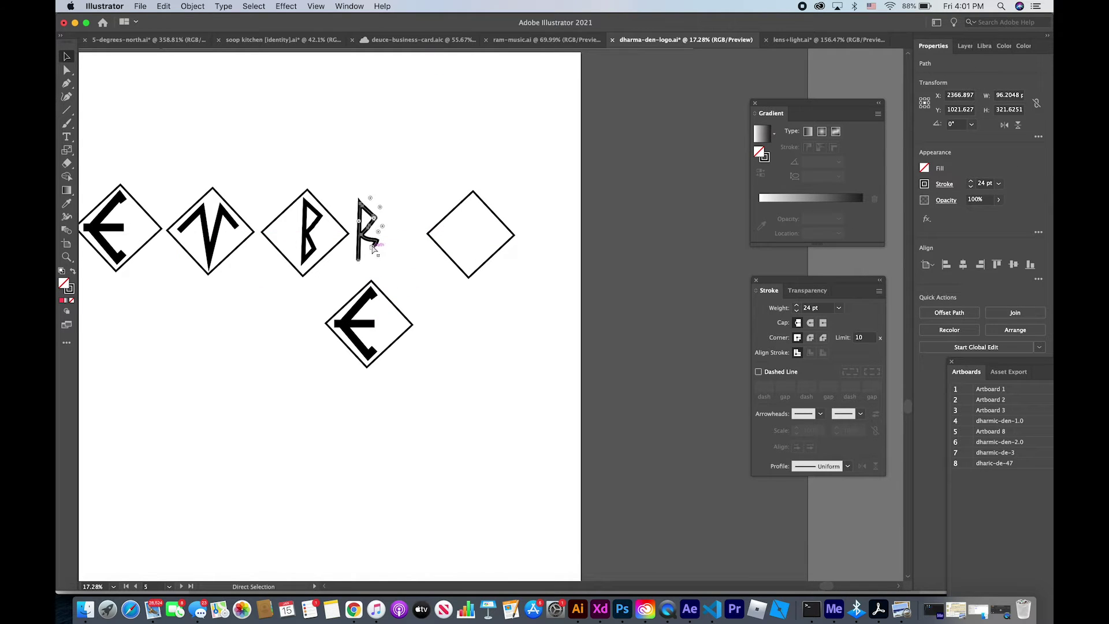
left_click(356, 198, "shift")
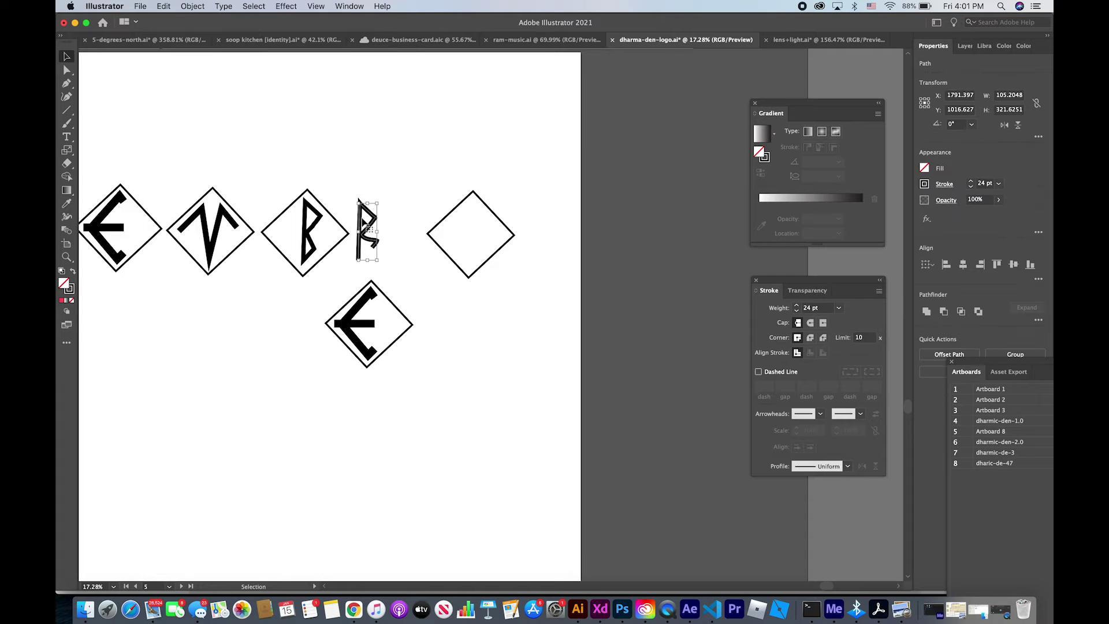
left_click_drag(361, 229, 469, 231)
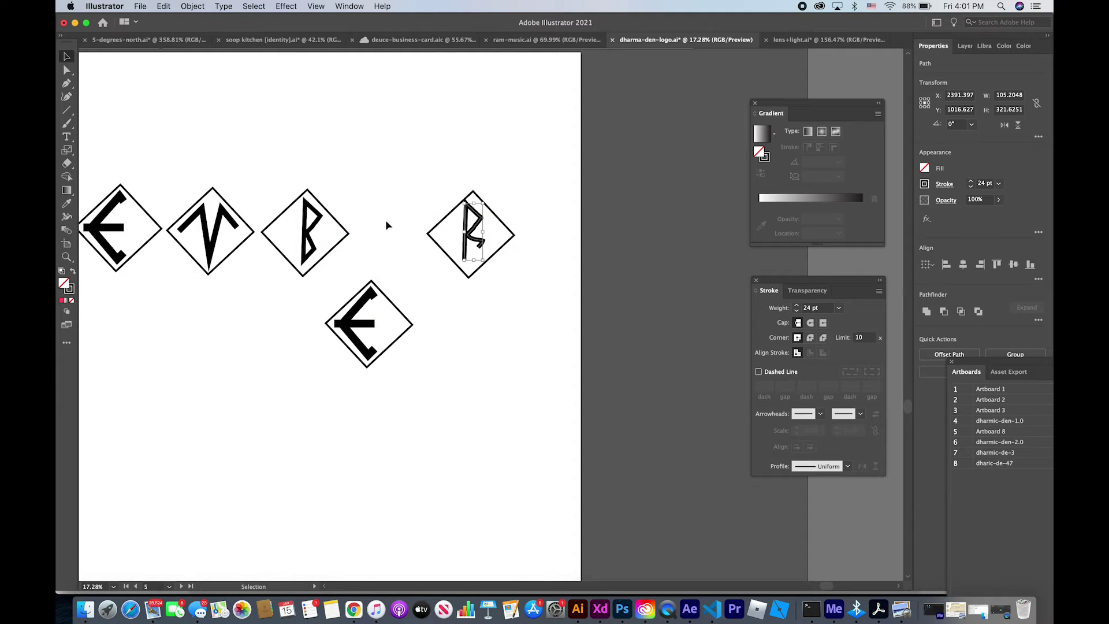
left_click(386, 219)
Move the lower E diamond copy up into the row between B and R.
left_click(366, 324)
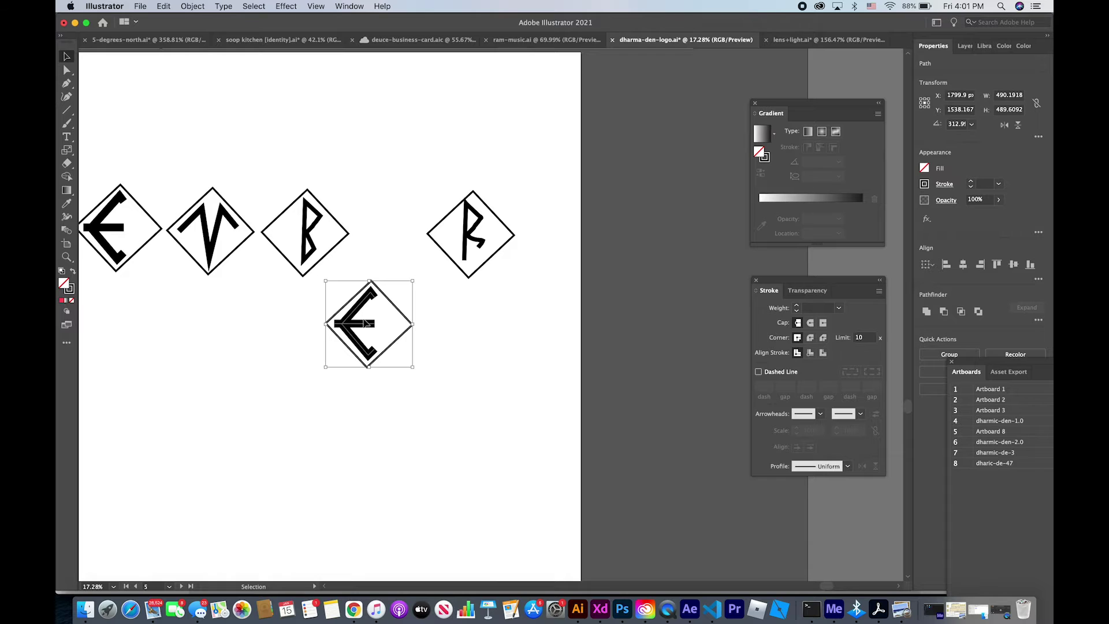
left_click(357, 271)
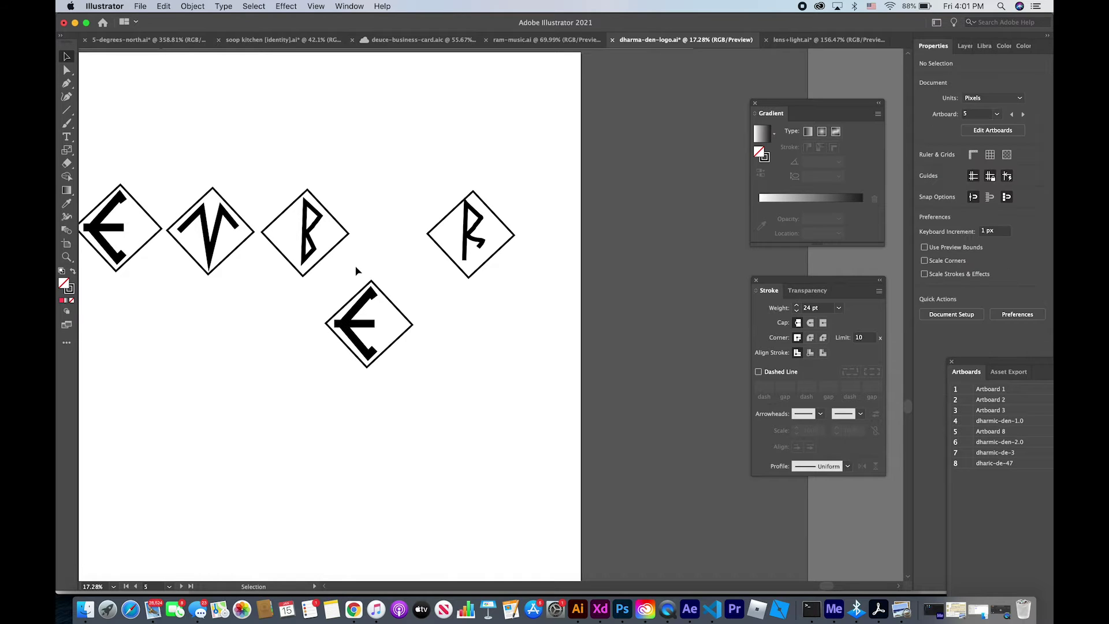
left_click(367, 323)
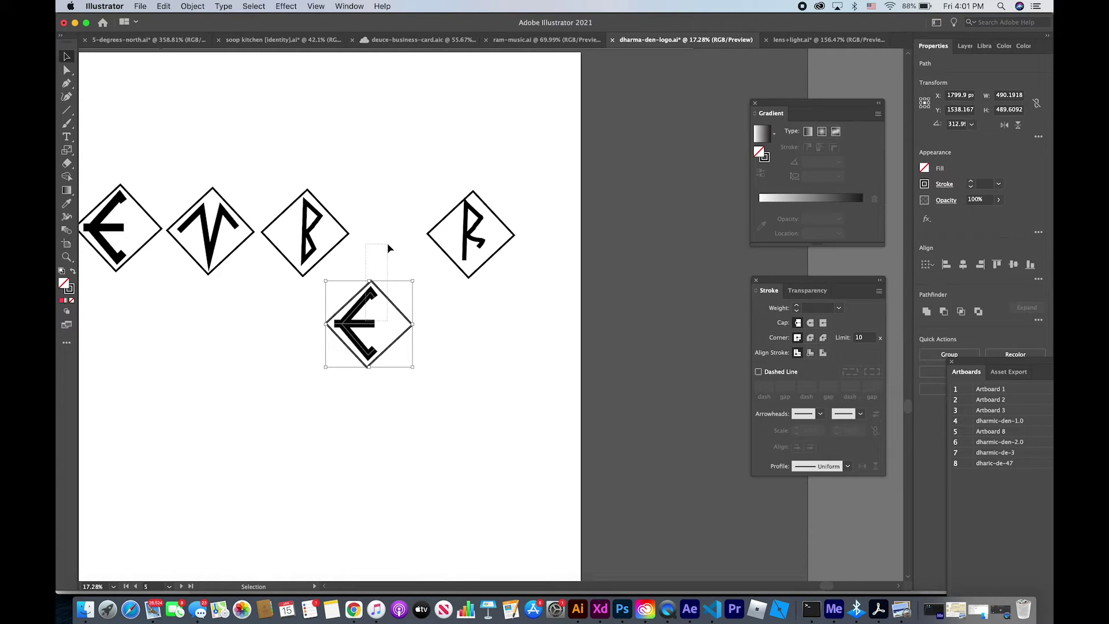
left_click(369, 328)
left_click_drag(369, 329, 388, 239)
left_click(454, 183)
Shift the R diamond further right to space out the row.
left_click(481, 232)
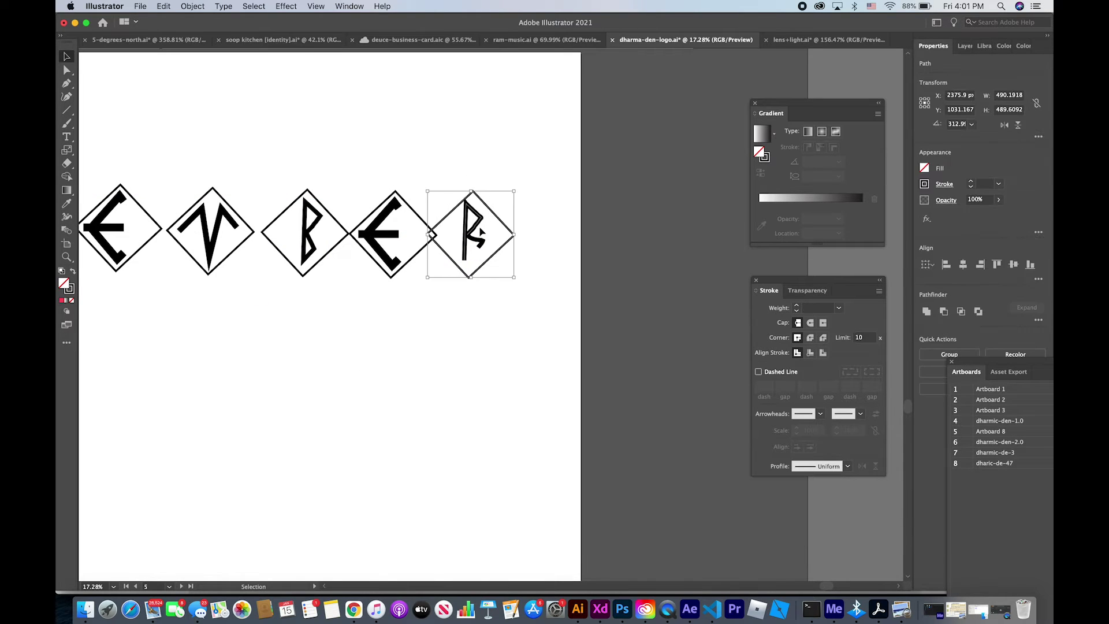
left_click_drag(480, 228, 503, 229)
left_click(433, 170)
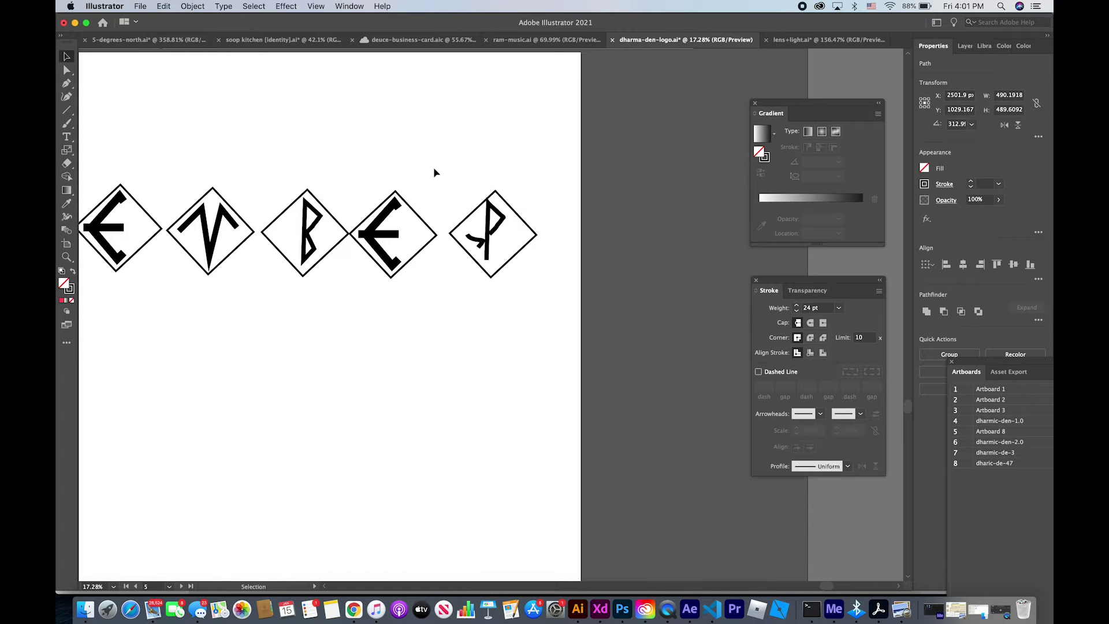
scroll(433, 167, "left", 3)
left_click(494, 243)
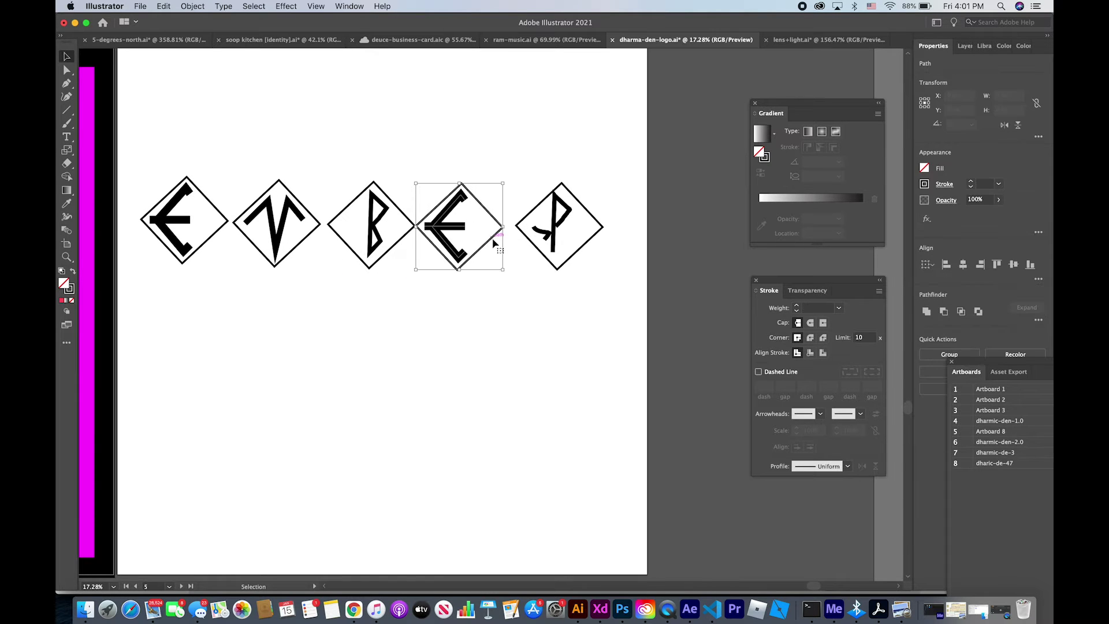
left_click_drag(494, 242, 495, 244)
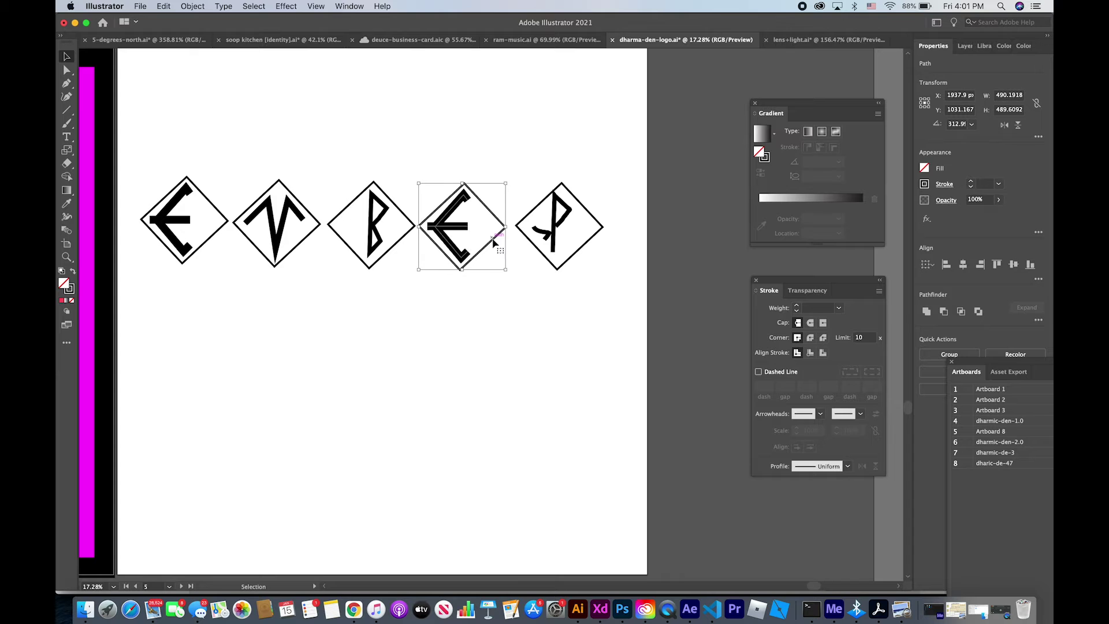
left_click(513, 114)
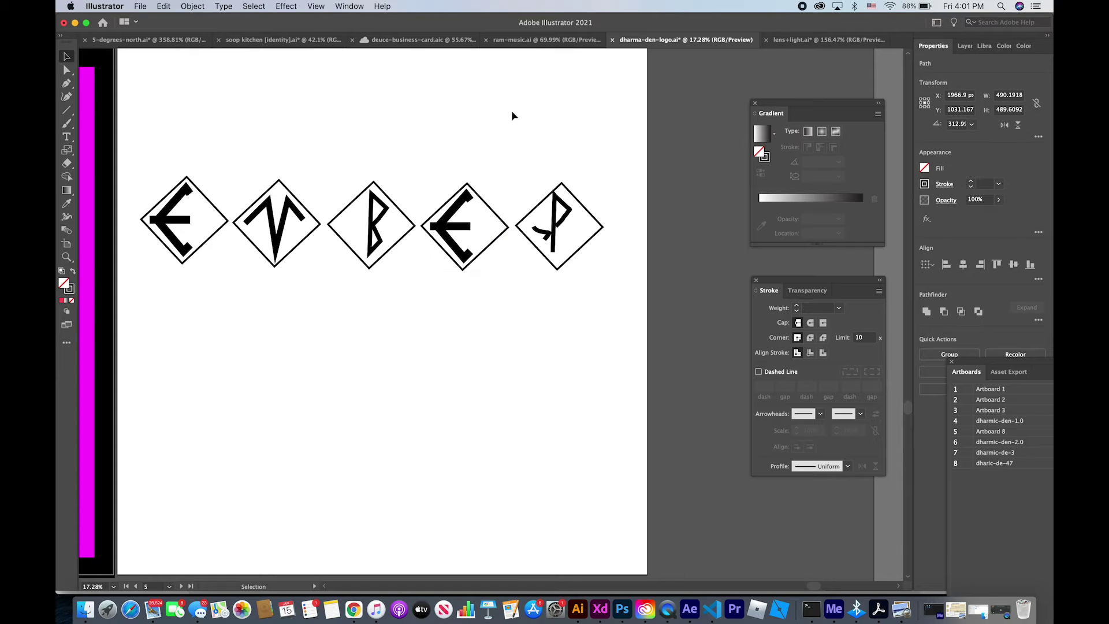
left_click(451, 230)
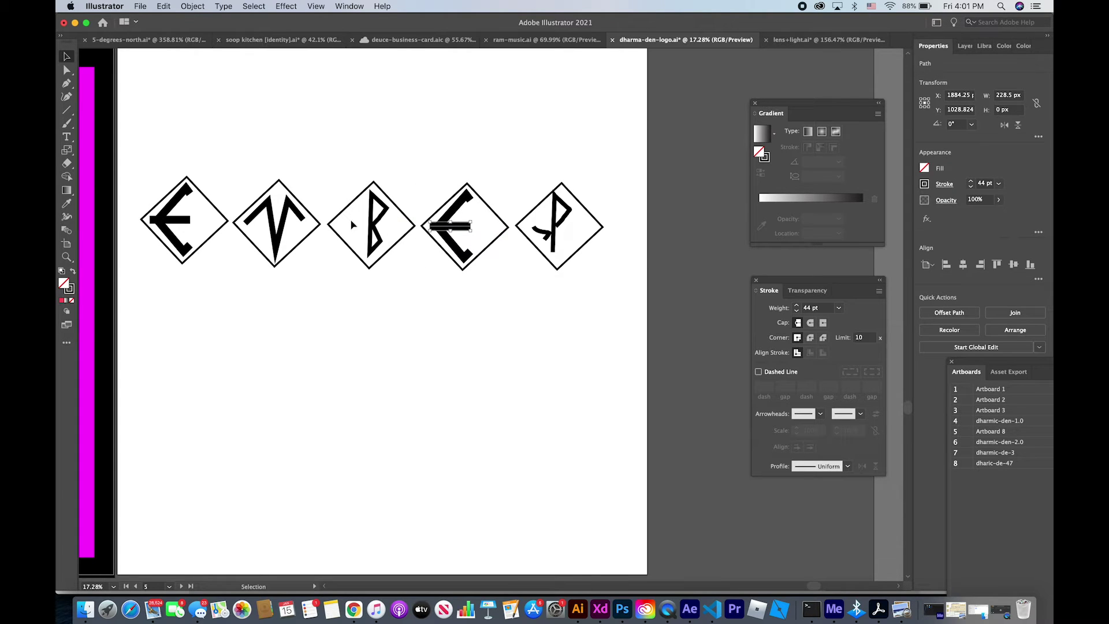
left_click_drag(393, 231, 394, 233)
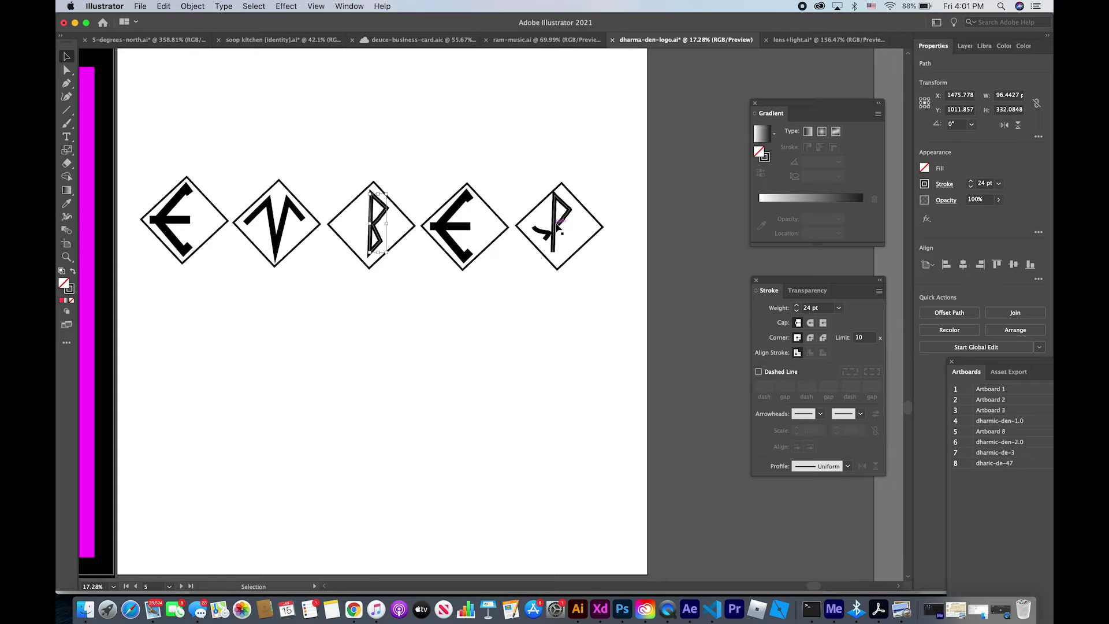
scroll(380, 230, "up", 2)
Flip the B rune horizontally and vertically using its bounding-box handles.
scroll(384, 229, "up", 1)
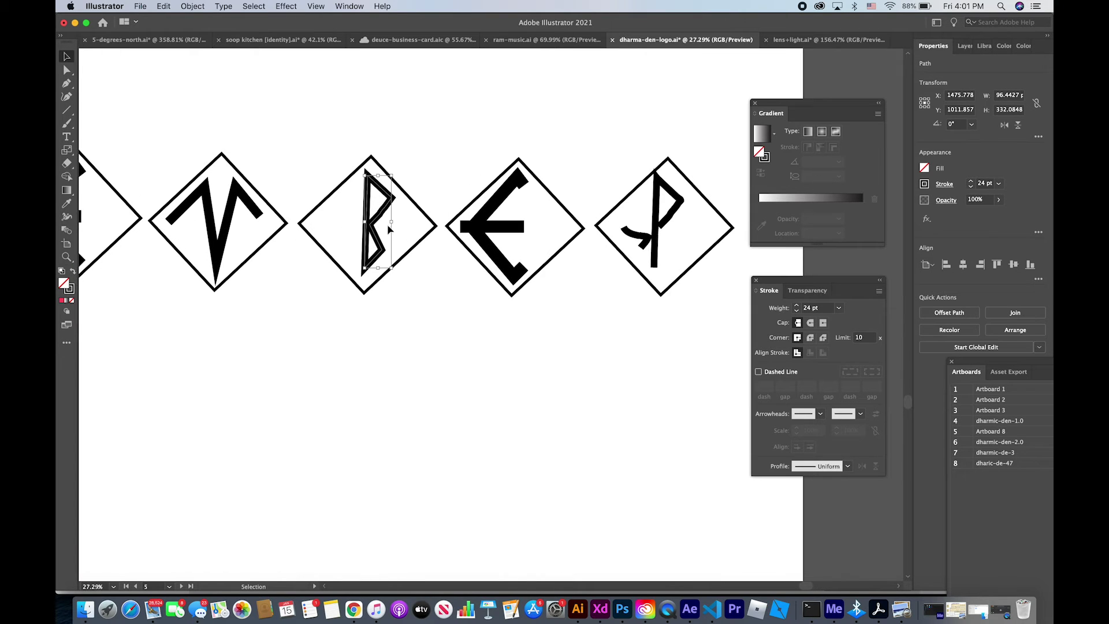
left_click_drag(392, 224, 348, 228)
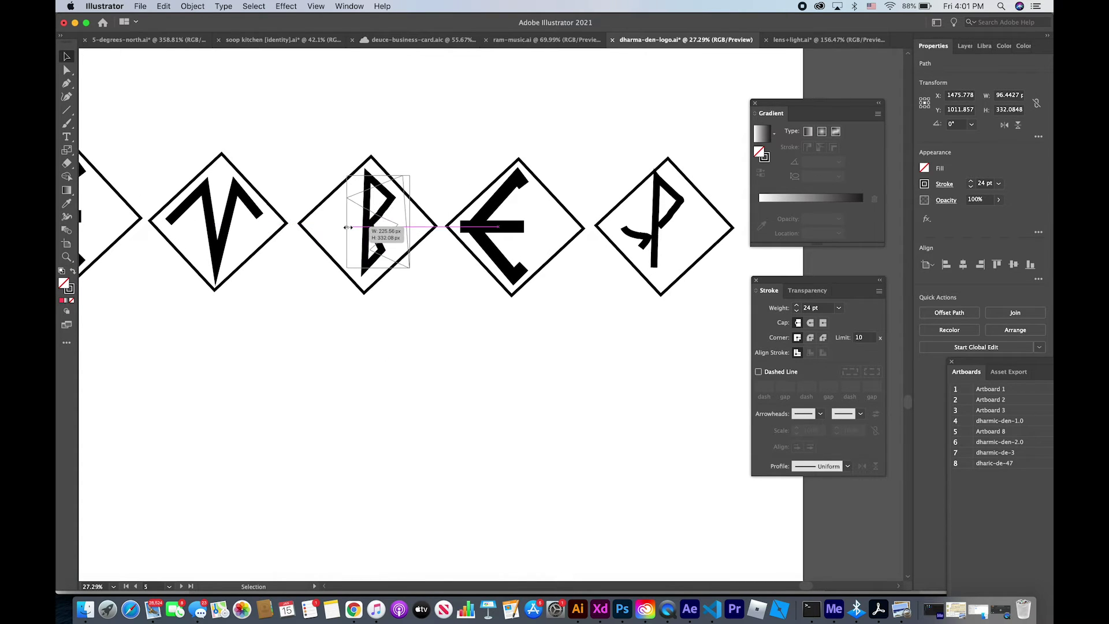
key("ctrl+z")
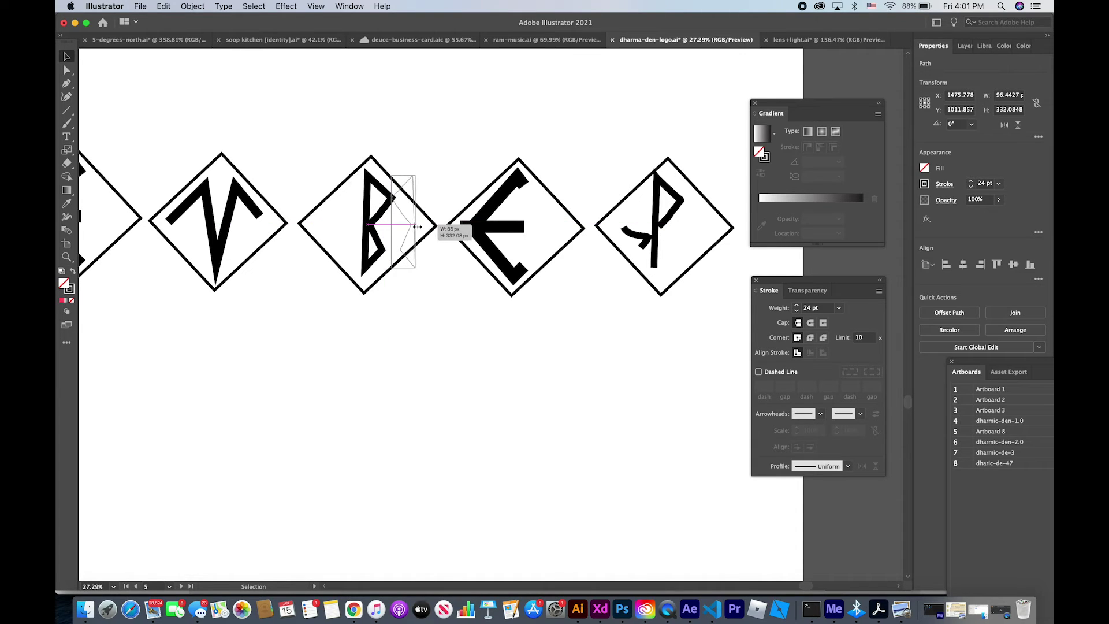
left_click_drag(364, 224, 417, 227)
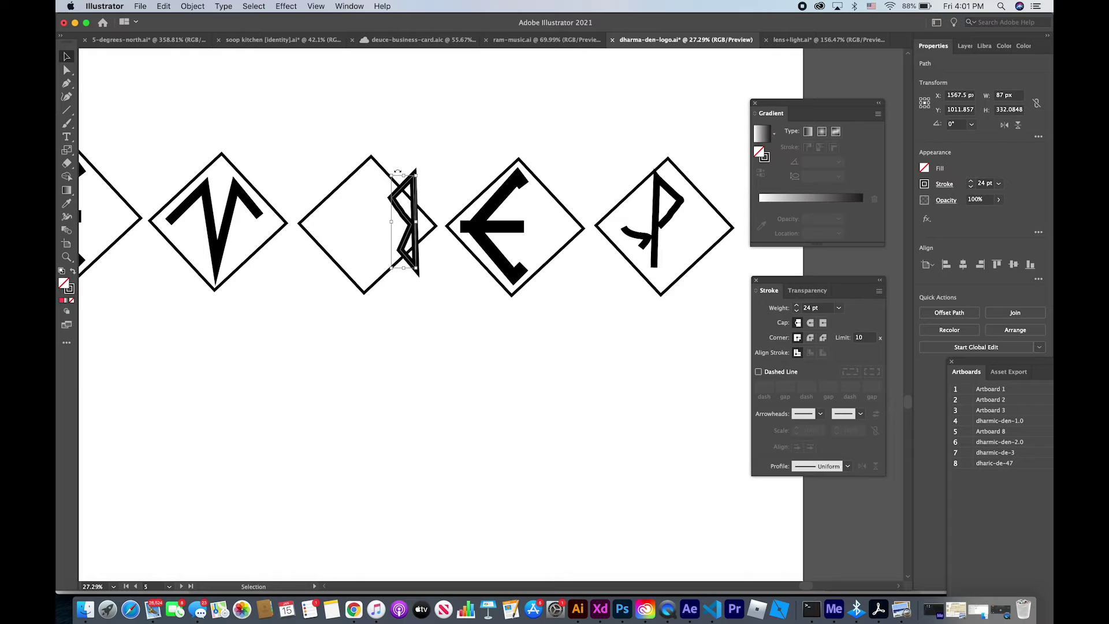
left_click_drag(405, 174, 403, 345)
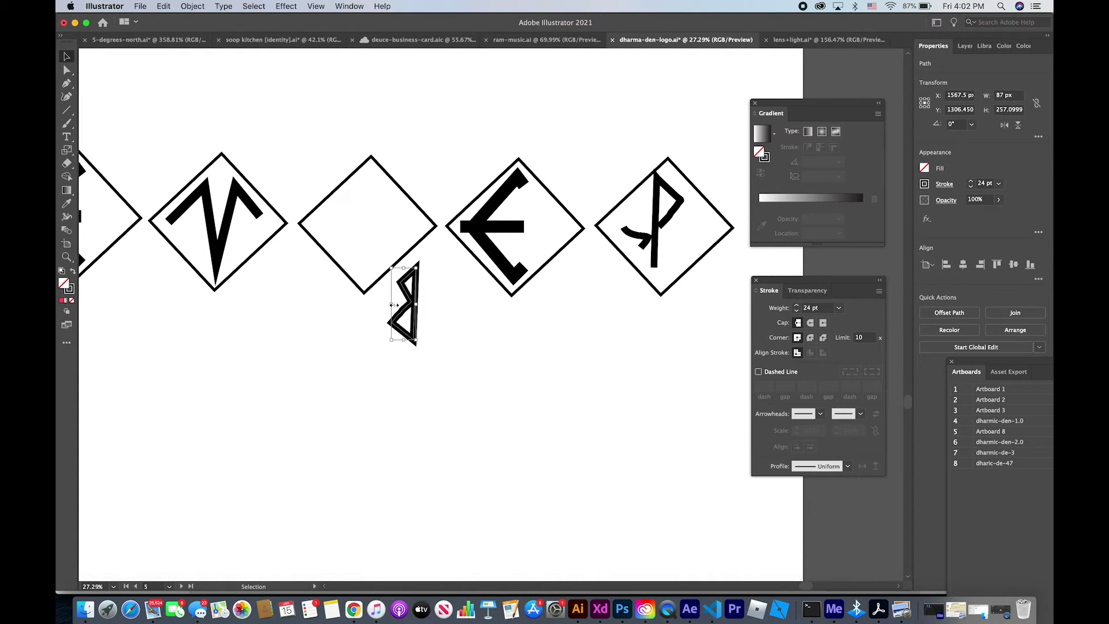
left_click_drag(391, 305, 438, 304)
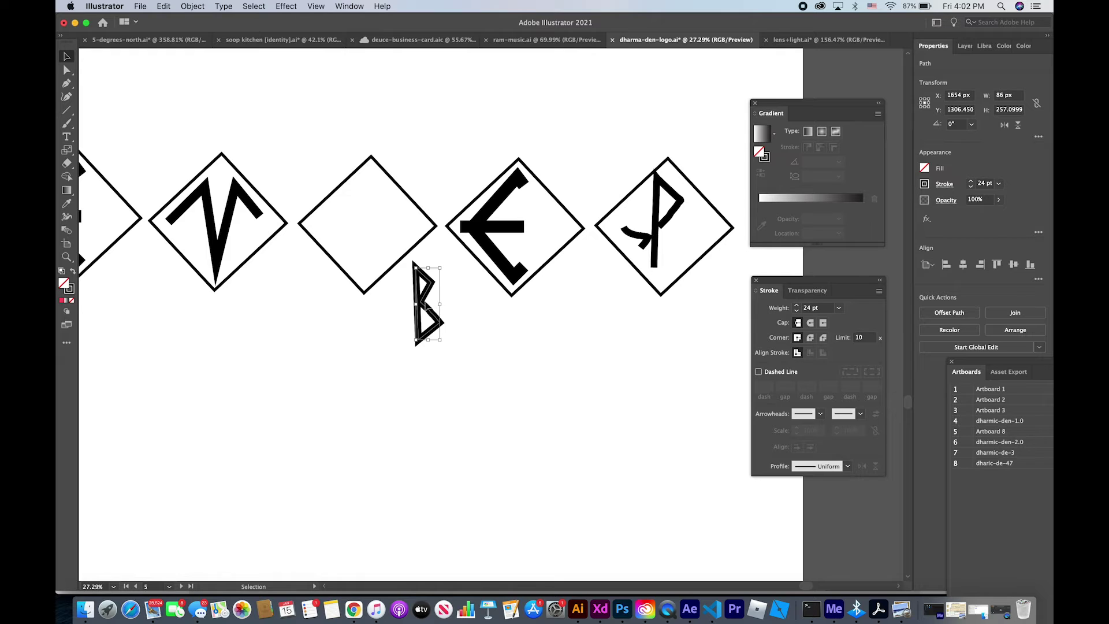
Drag the B rune back into its empty diamond.
left_click(389, 240)
left_click(404, 293)
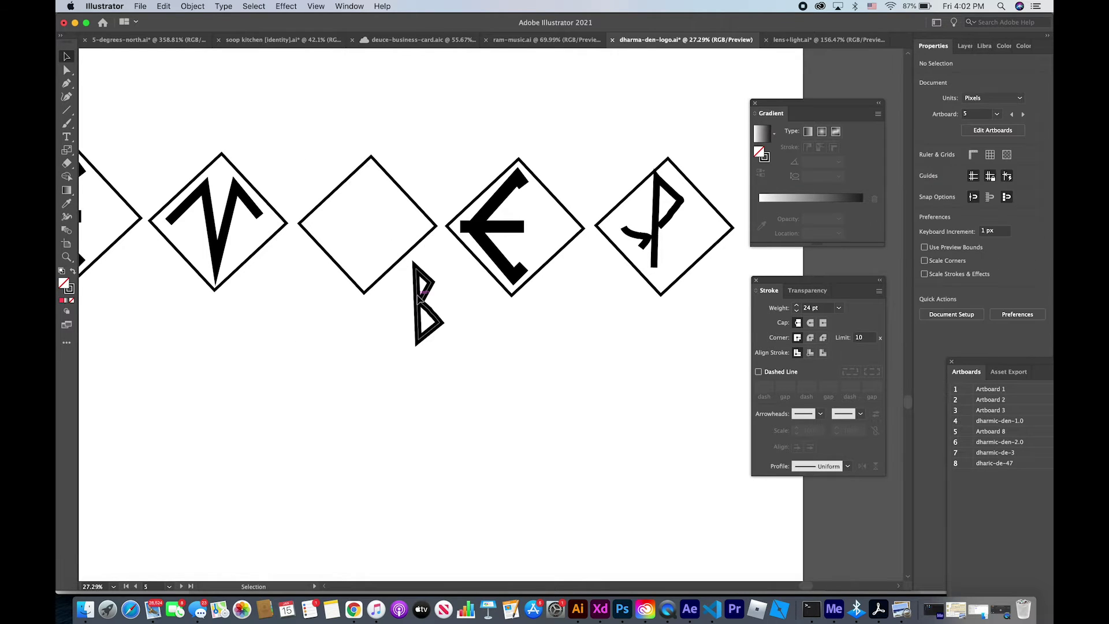
left_click(421, 296)
left_click_drag(424, 298, 386, 230)
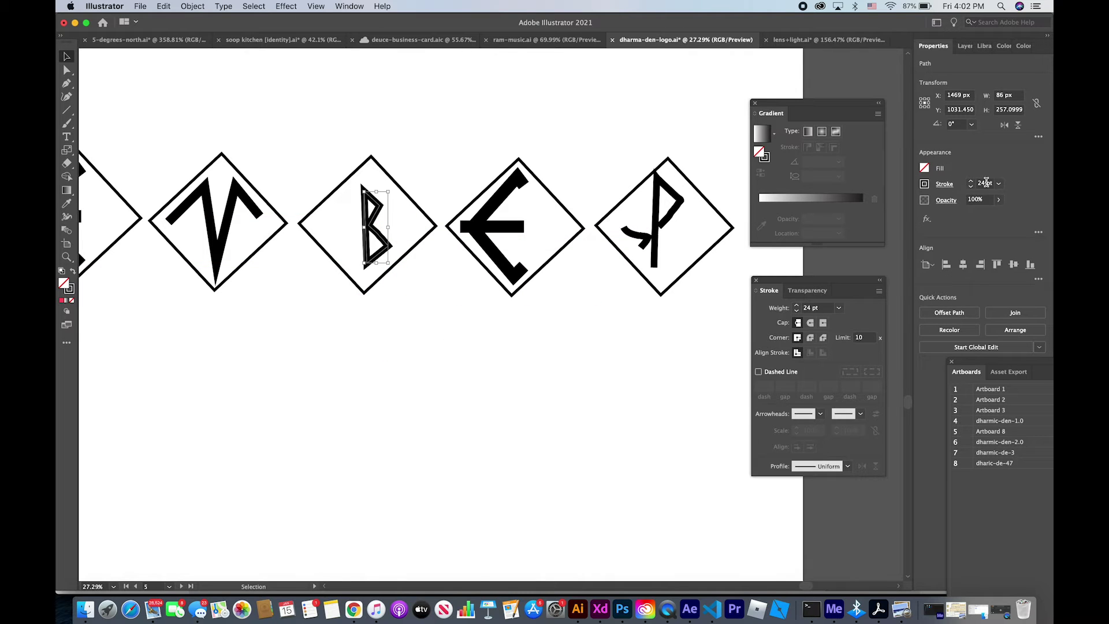
Set the B rune's stroke weight to 44 pt to match the E runes.
double_click(986, 183)
type("44")
key("Return")
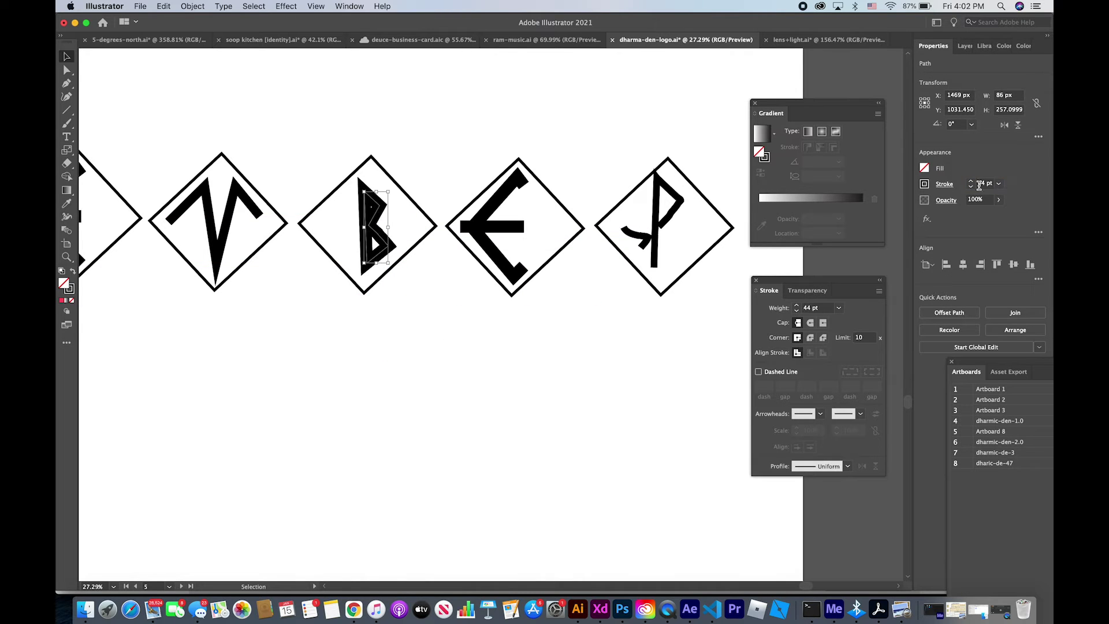
left_click(644, 322)
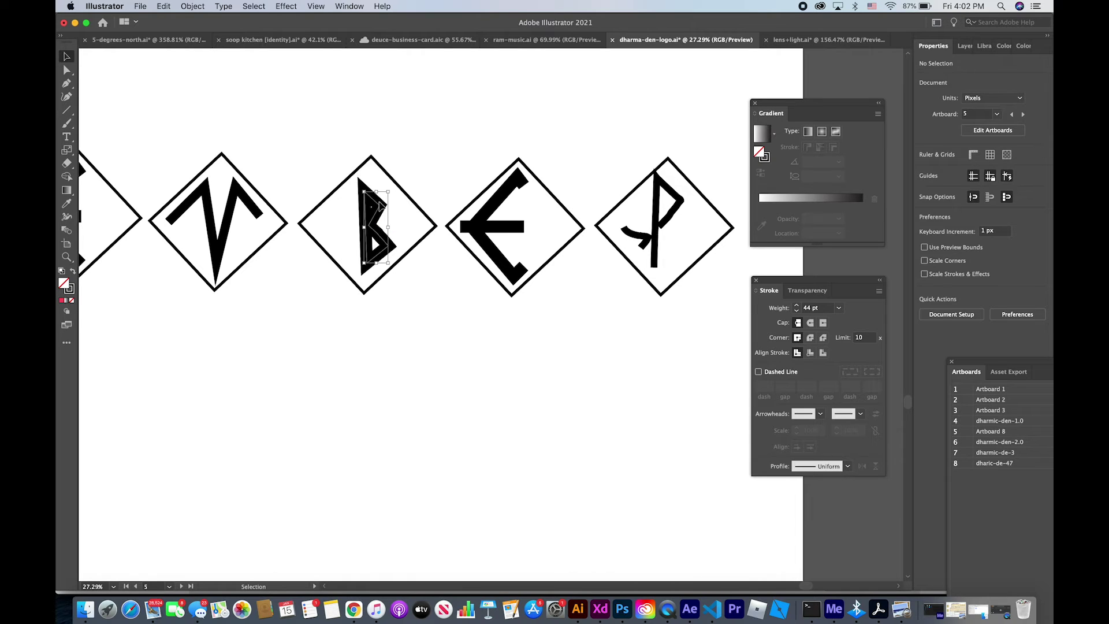
left_click(380, 202)
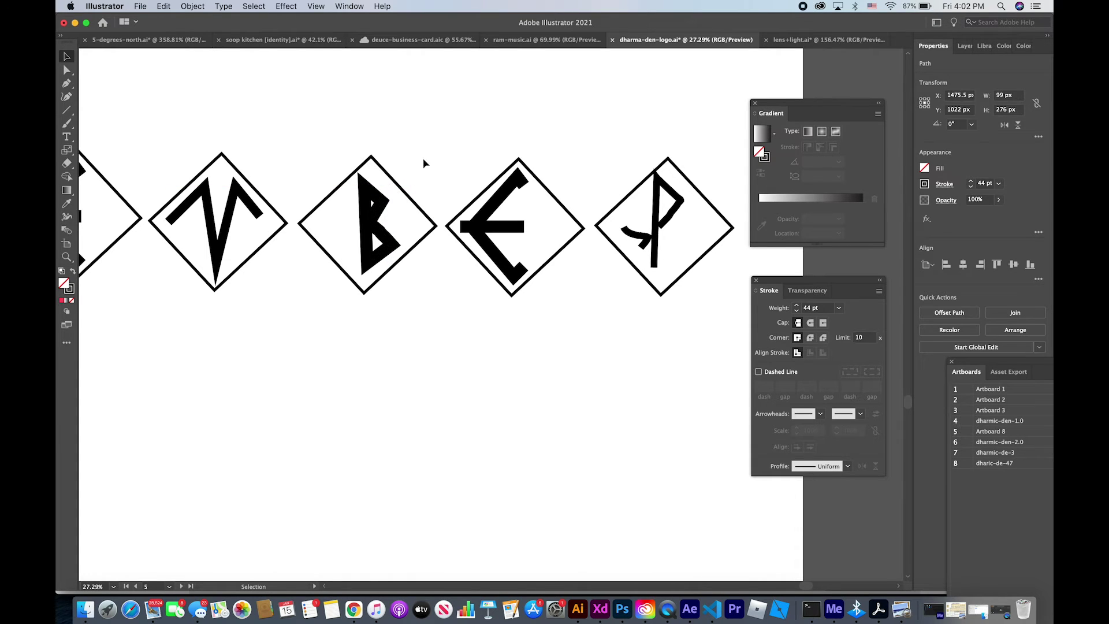
Nudge the B rune slightly up and right within its diamond.
left_click(425, 164)
left_click(374, 219)
scroll(420, 142, "down", 3)
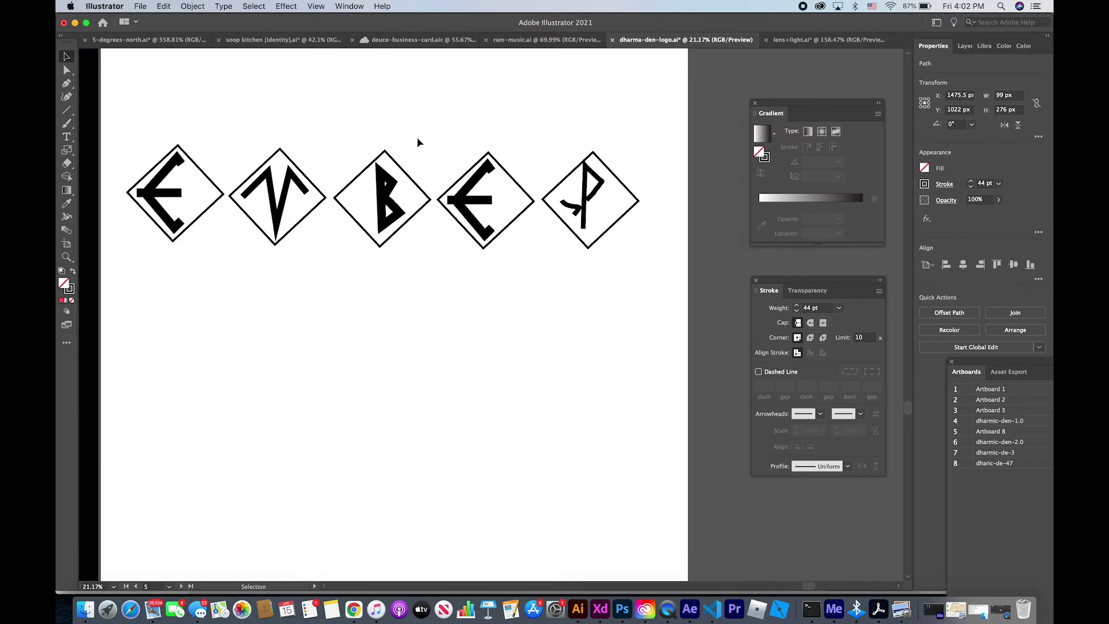
scroll(420, 142, "up", 3)
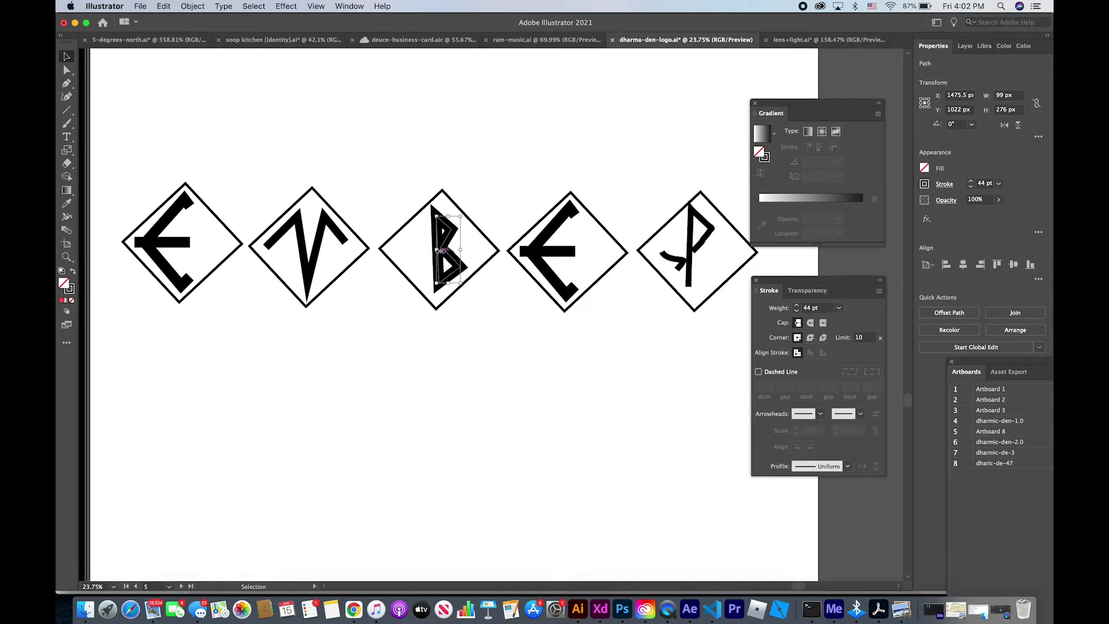
left_click(481, 178)
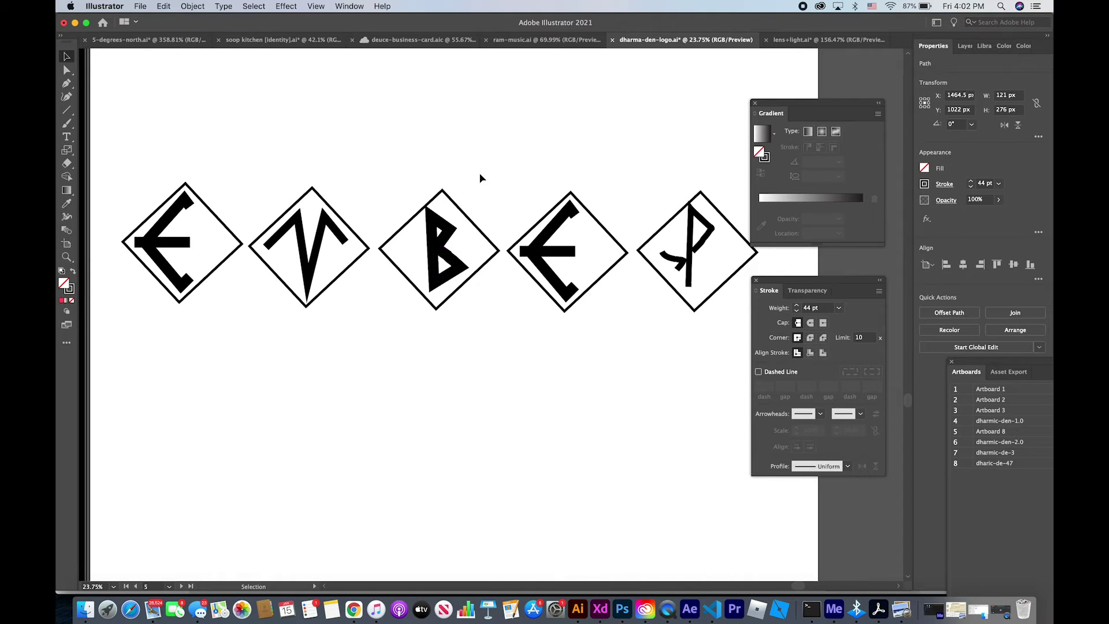
scroll(480, 178, "down", 1)
scroll(480, 178, "down", 2)
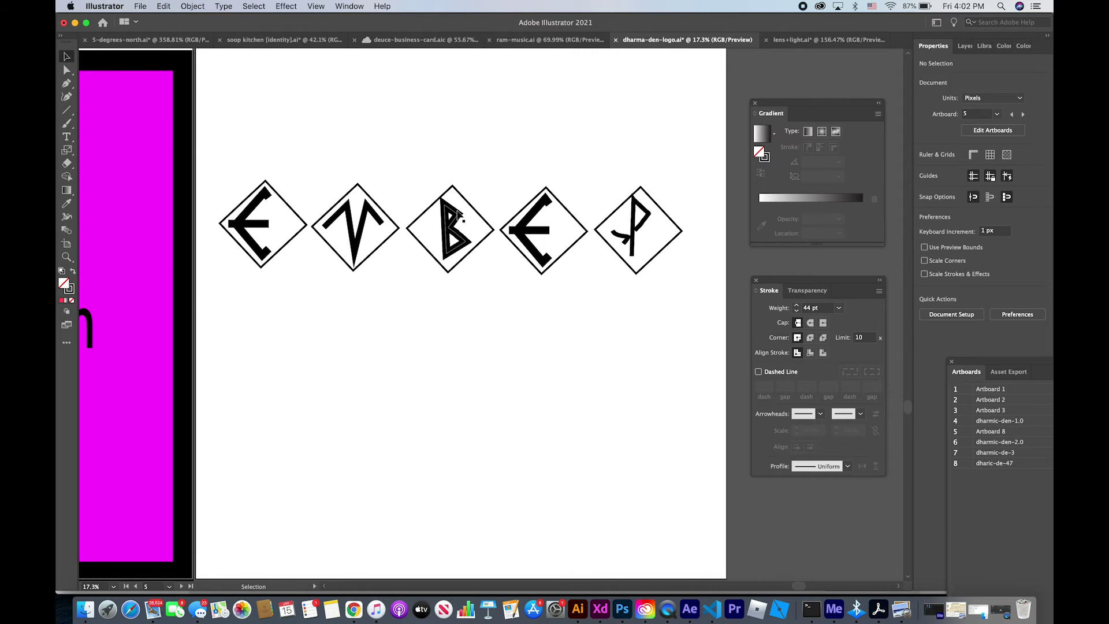
left_click(457, 214)
scroll(458, 215, "up", 4)
left_click_drag(463, 220, 467, 218)
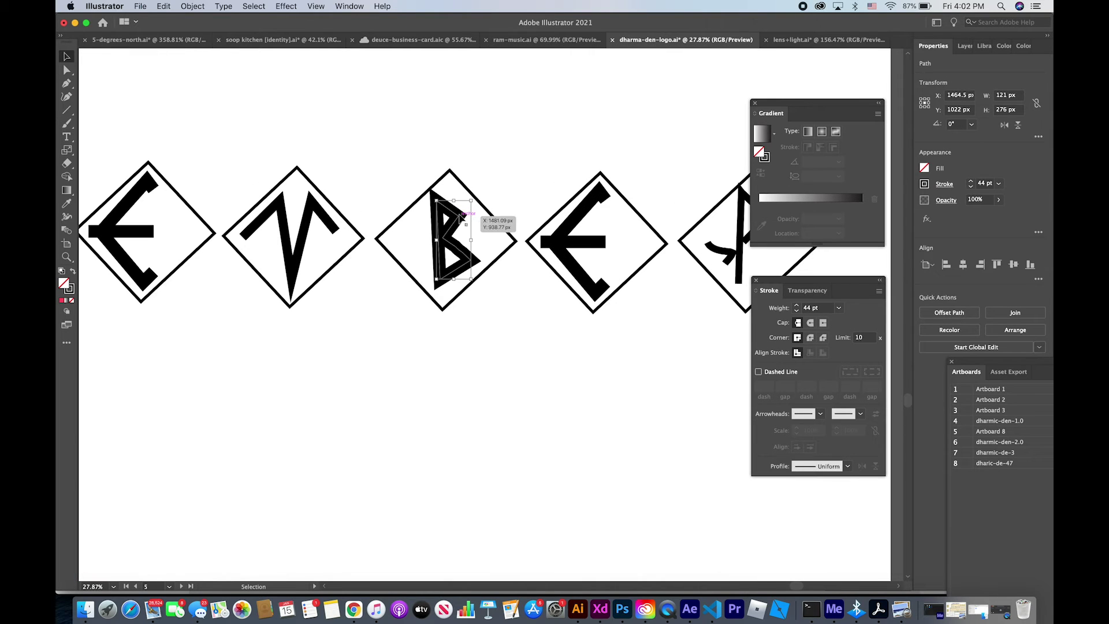
left_click(503, 154)
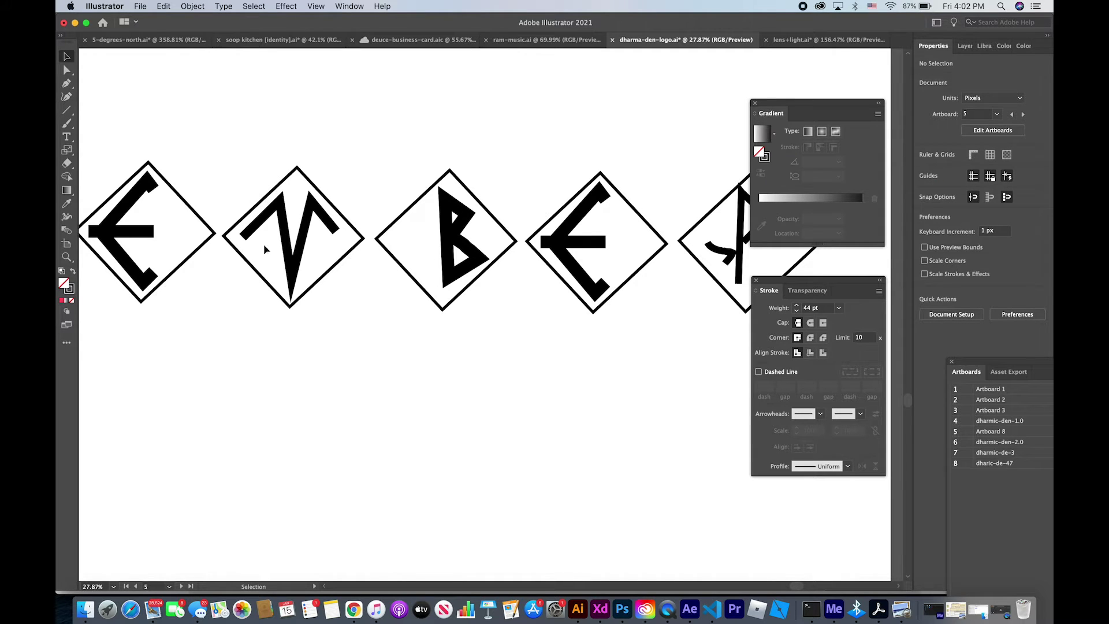
Give the M rune a 44 pt stroke weight.
left_click(332, 231)
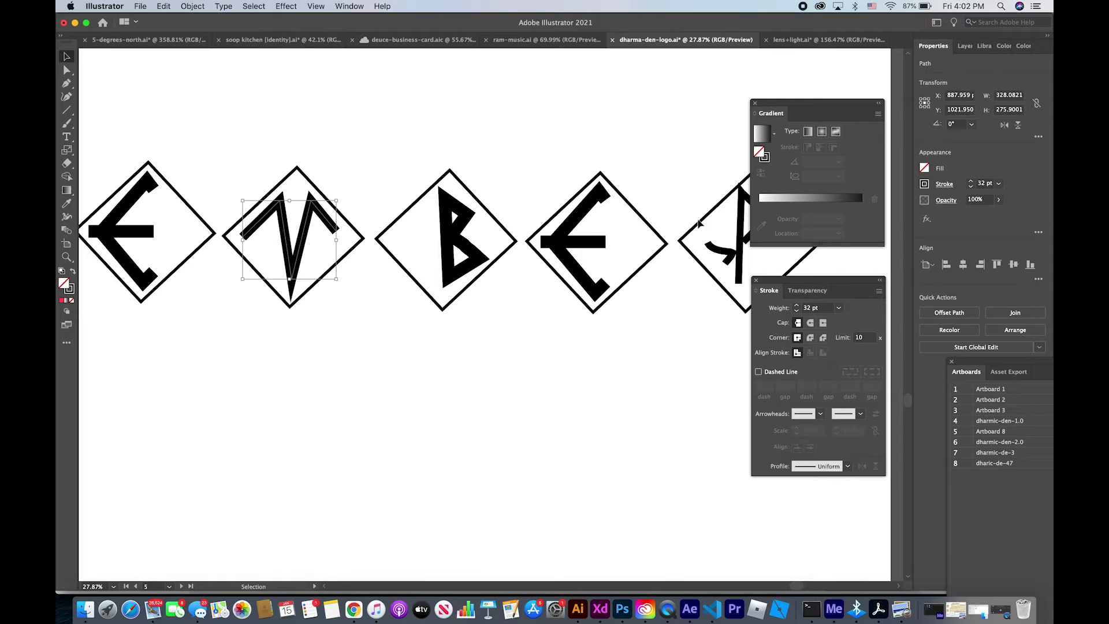
left_click(992, 181)
type("4")
key("Return")
Move the B rune straight down below the row, leaving its diamond empty.
left_click(422, 402)
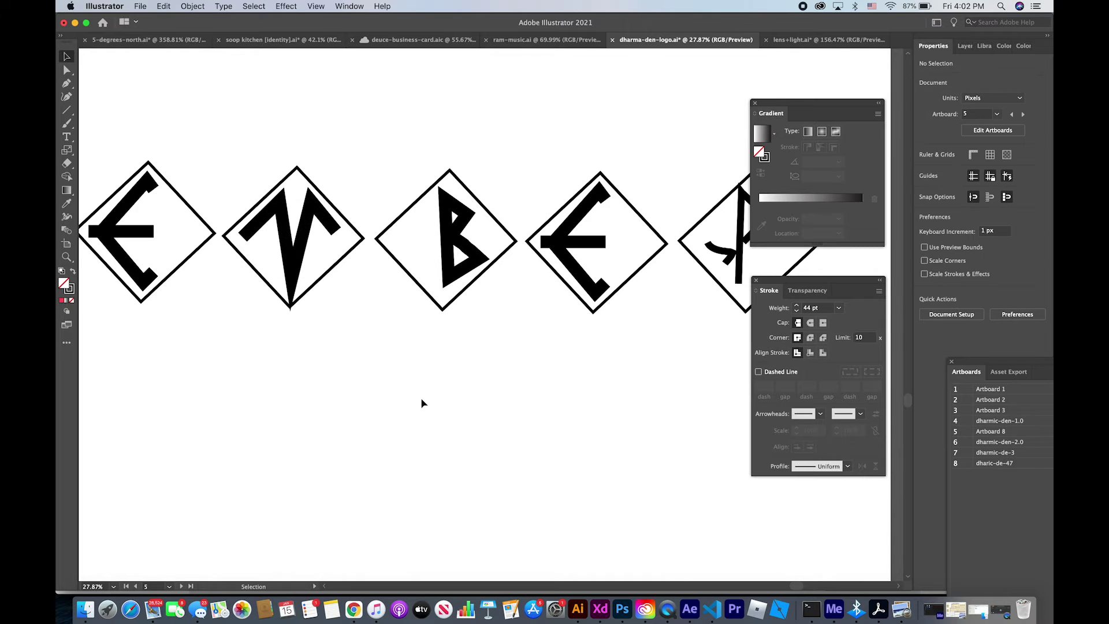
key("ctrl+0")
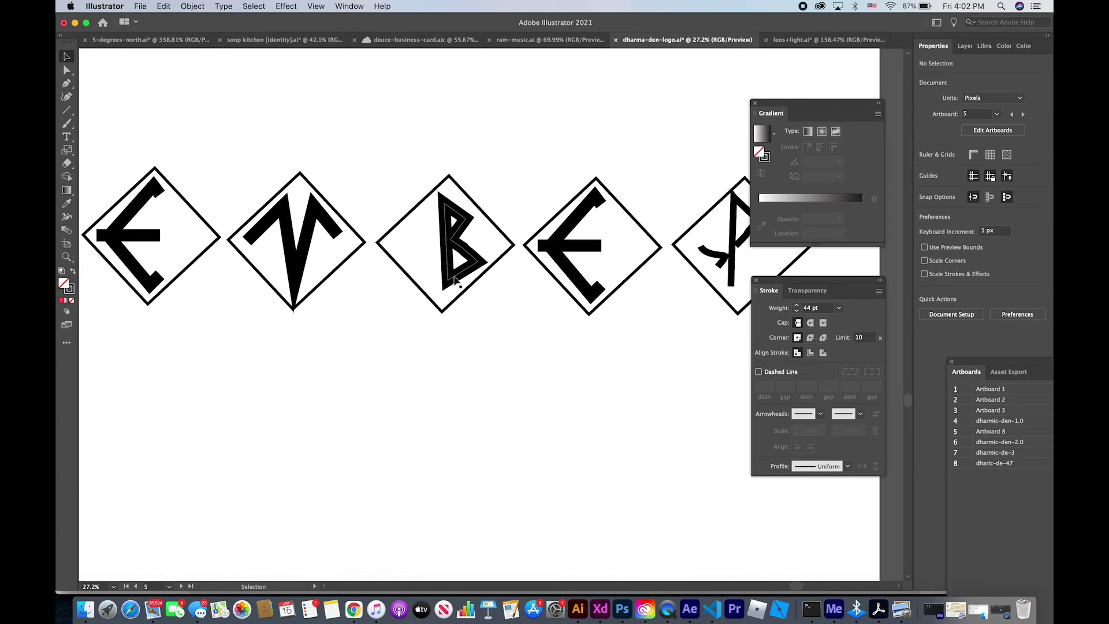
left_click_drag(455, 278, 450, 287)
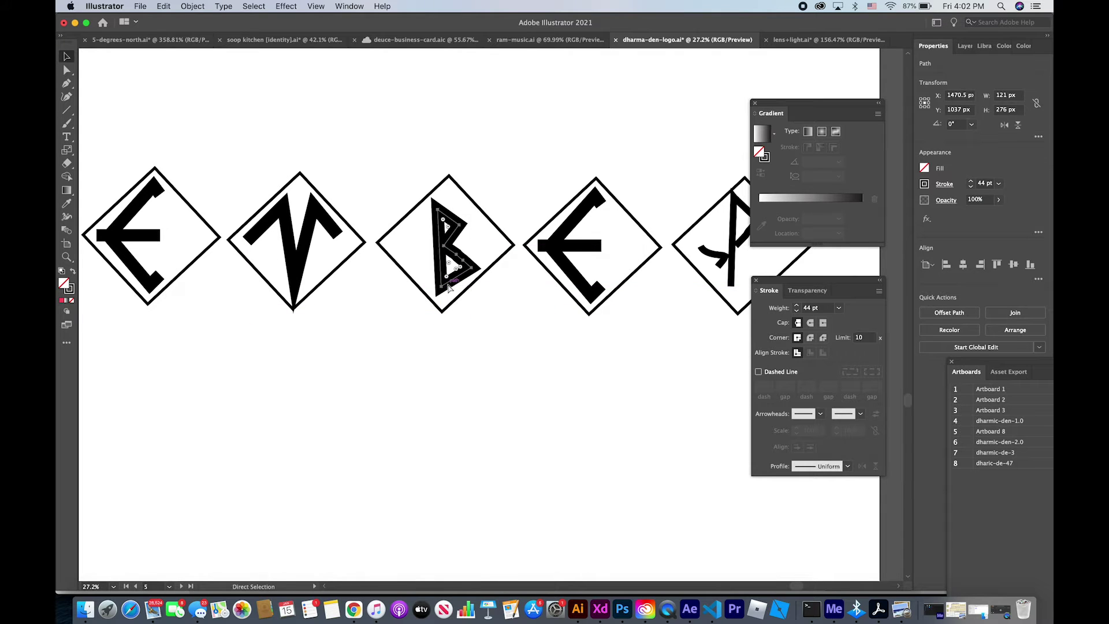
mouse_move(450, 288)
left_mouse_down()
mouse_move(450, 444)
mouse_move(450, 434)
left_mouse_up()
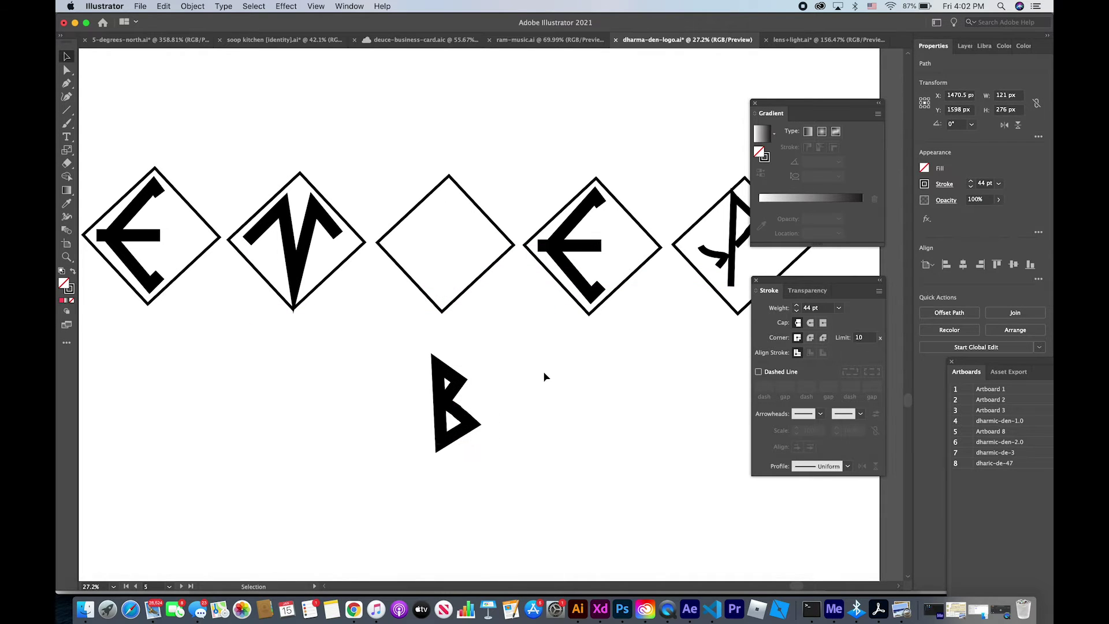
Draw a new B's vertical stem and lower bowl with the Pen tool in the middle diamond.
left_click(545, 377)
key("p")
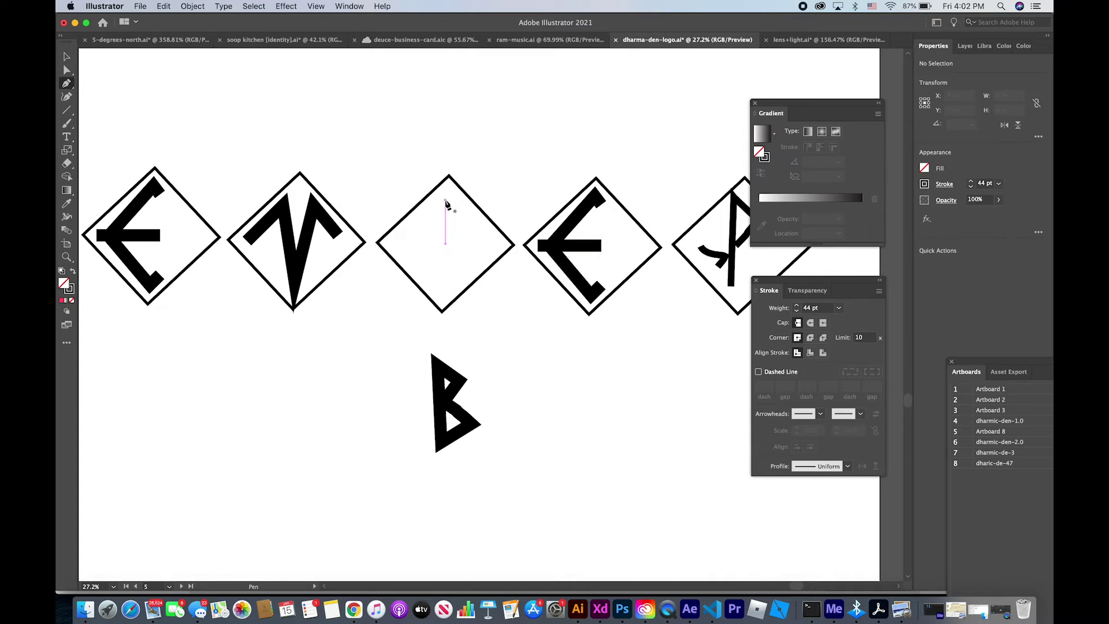
left_click(445, 196)
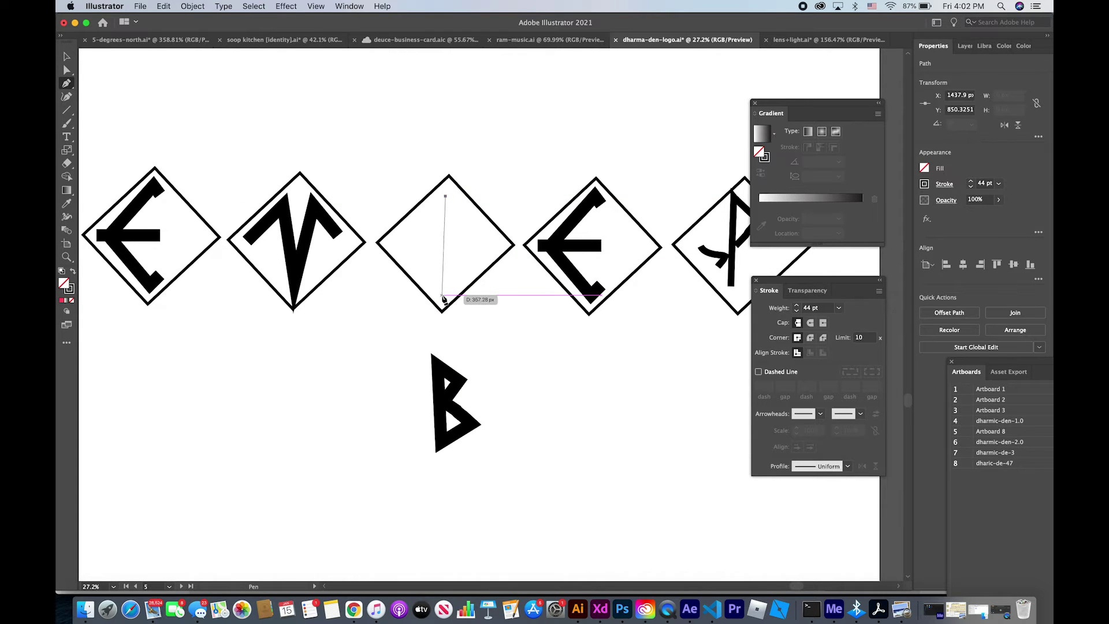
left_click(442, 294)
left_click(466, 271)
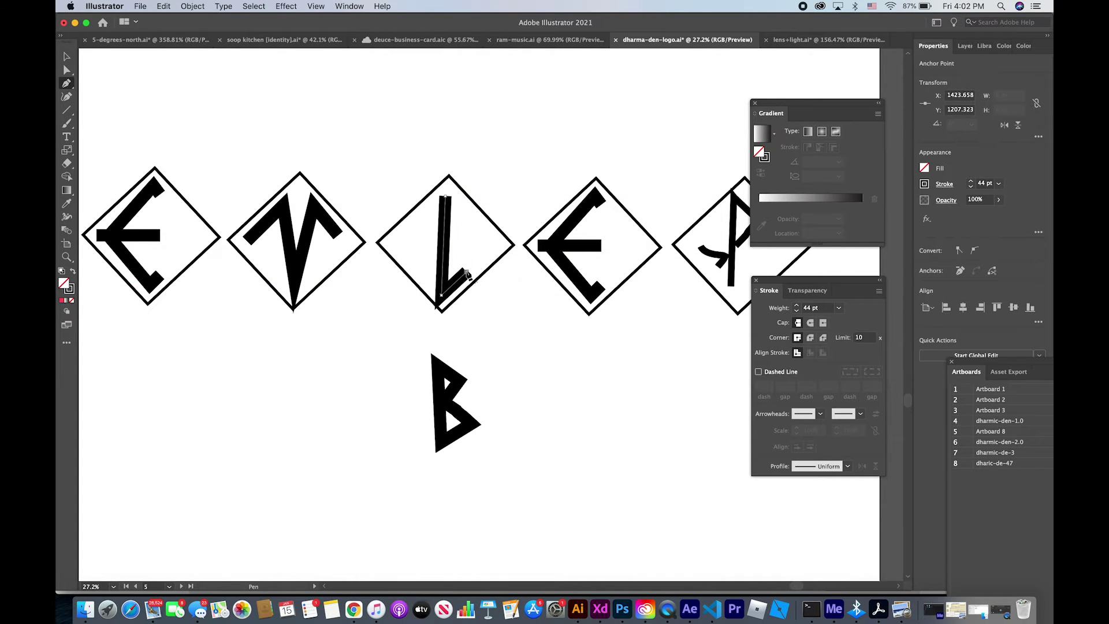
left_click(449, 246)
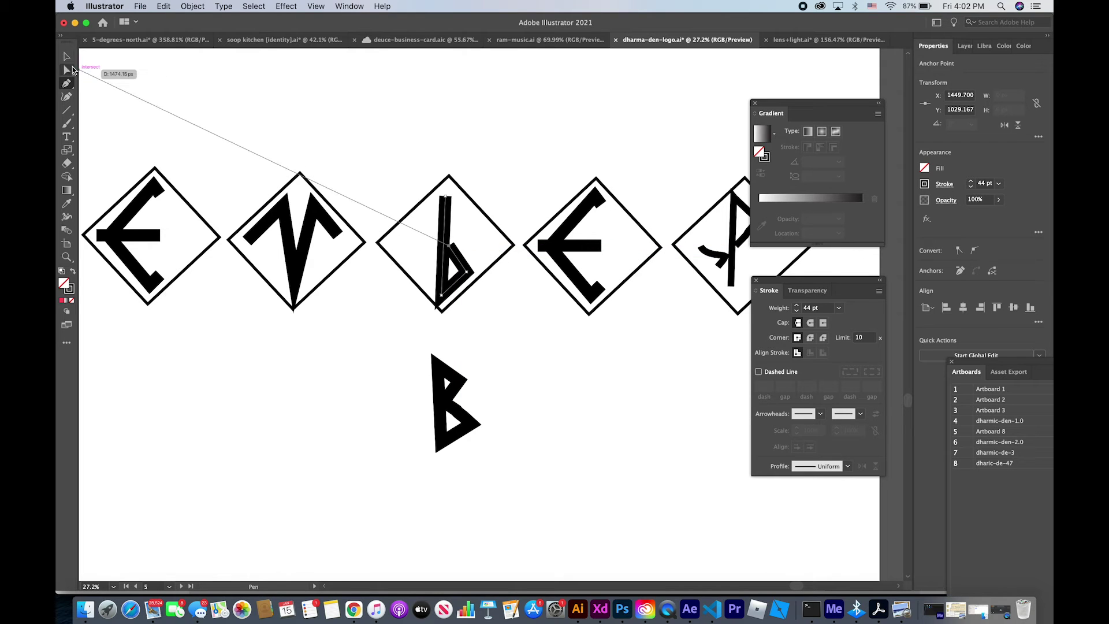
left_click(66, 56)
left_click(66, 83)
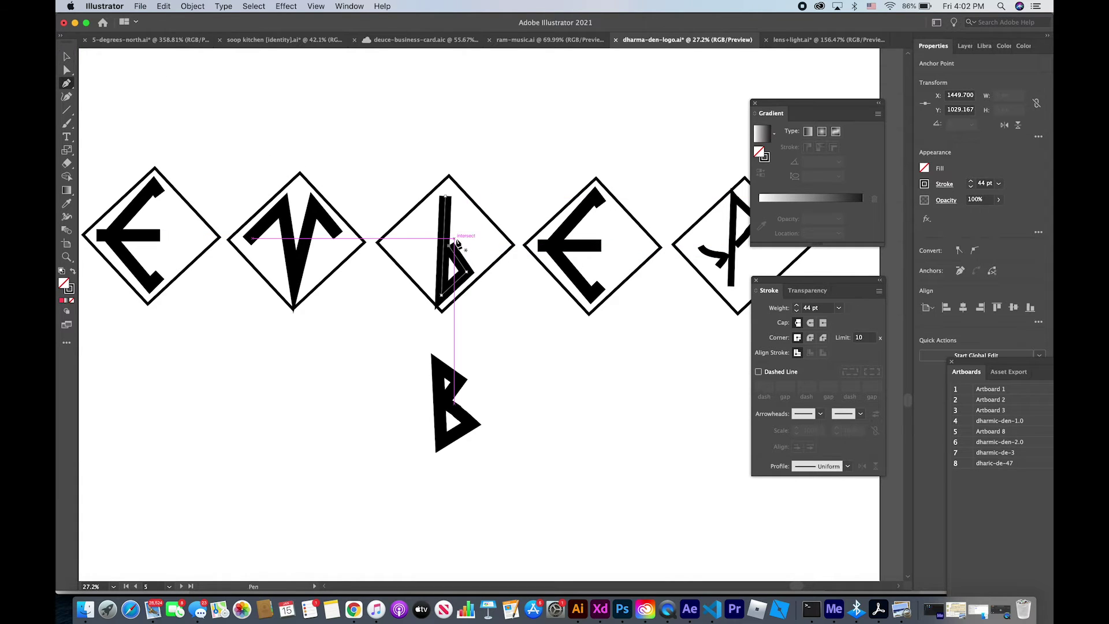
Add the B's upper bowl path from the stem, then deselect everything.
left_click(454, 242)
left_click(479, 218)
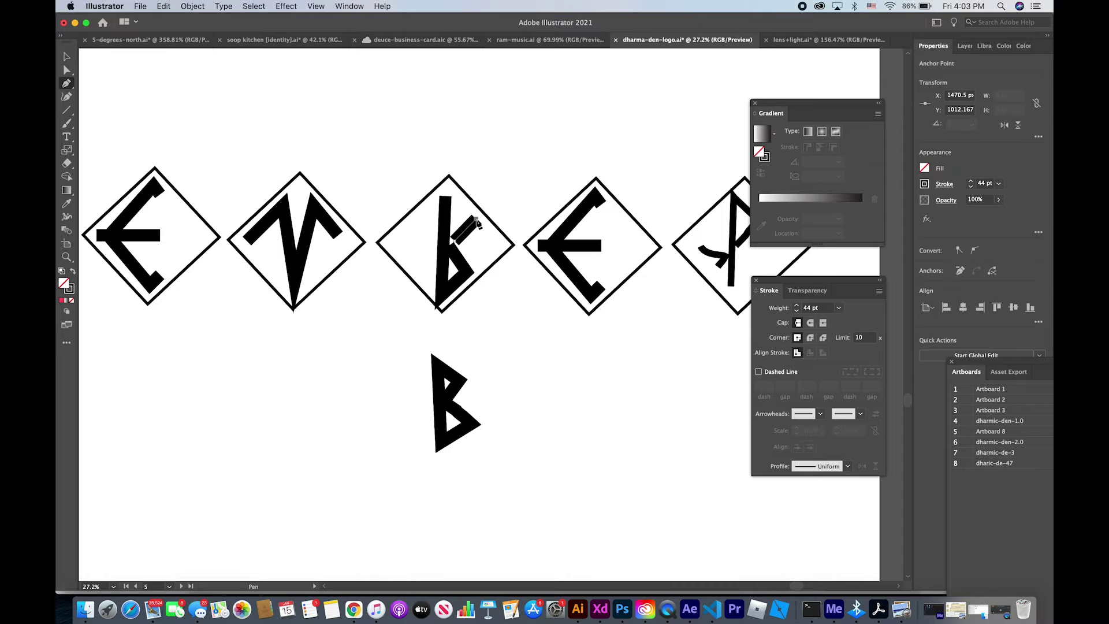
left_click(455, 198)
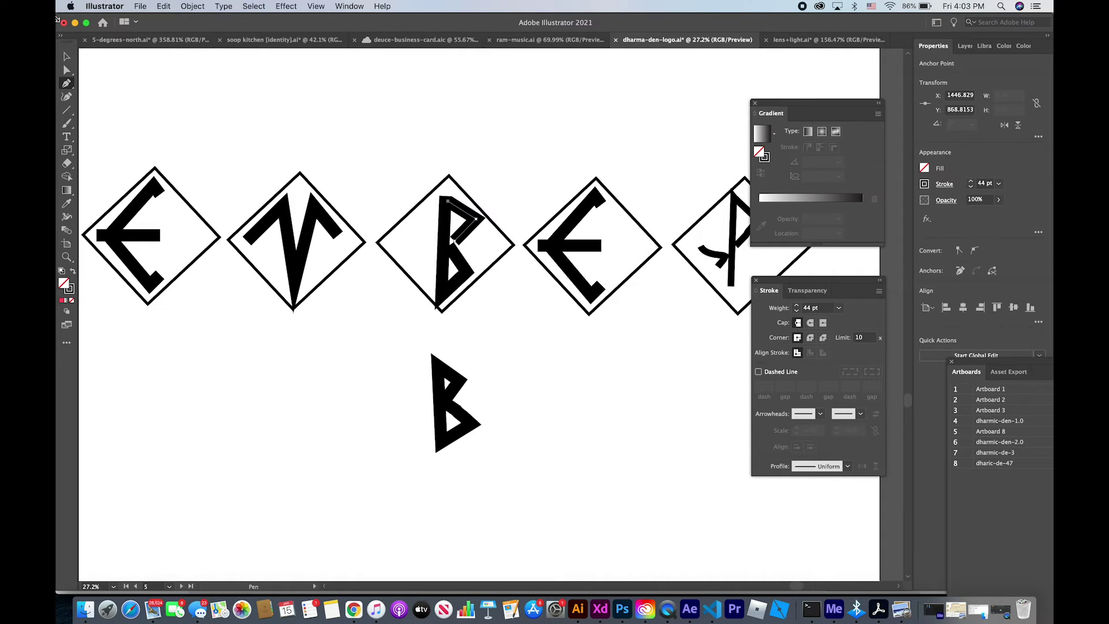
key("v")
left_click(296, 83)
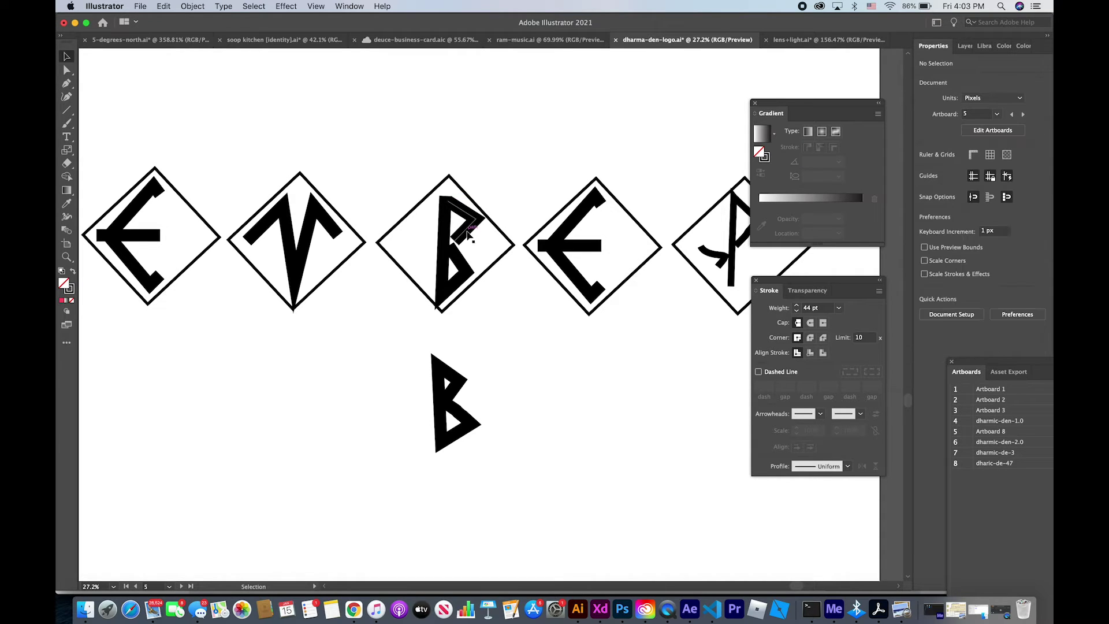
Try reshaping the B's upper bowl smaller, then undo the change.
left_click(454, 232)
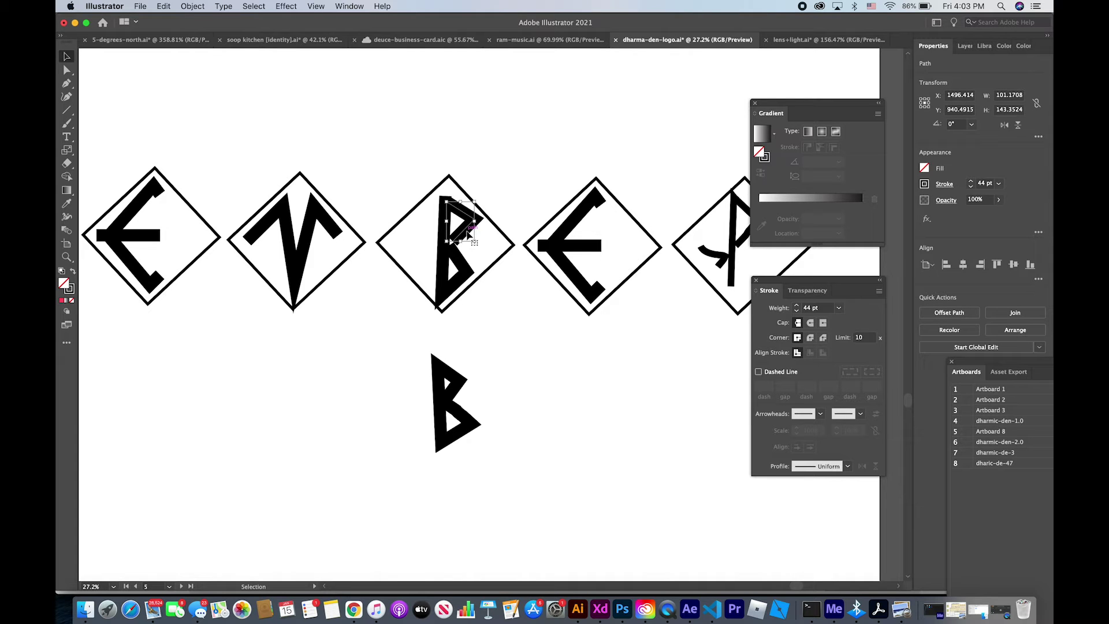
left_click(542, 149)
scroll(542, 149, "up", 5)
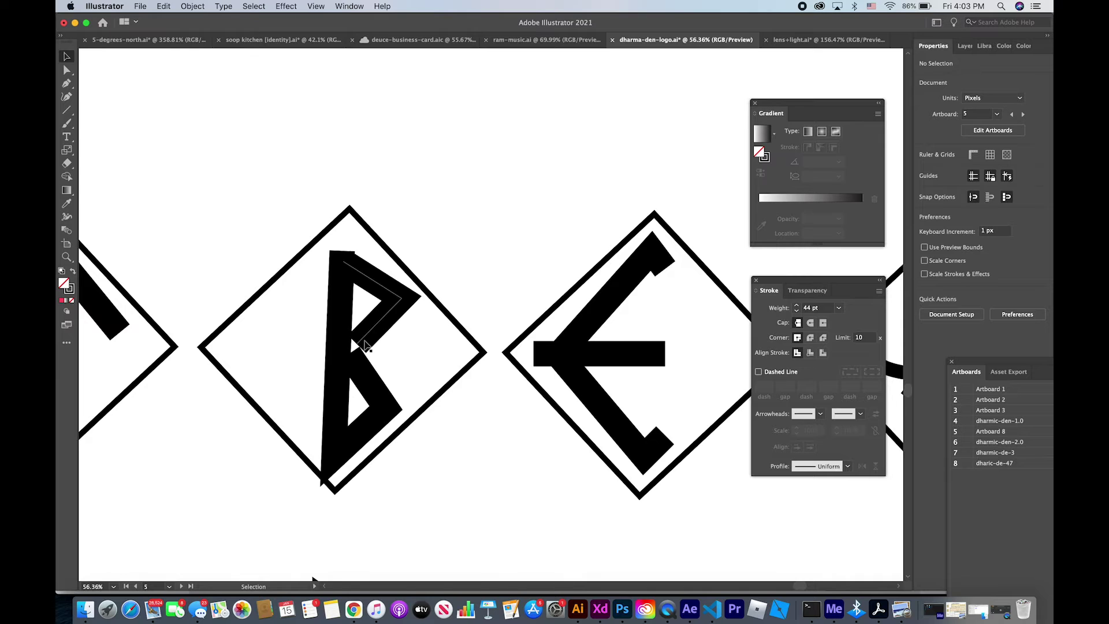
scroll(361, 341, "up", 1)
scroll(362, 345, "up", 3)
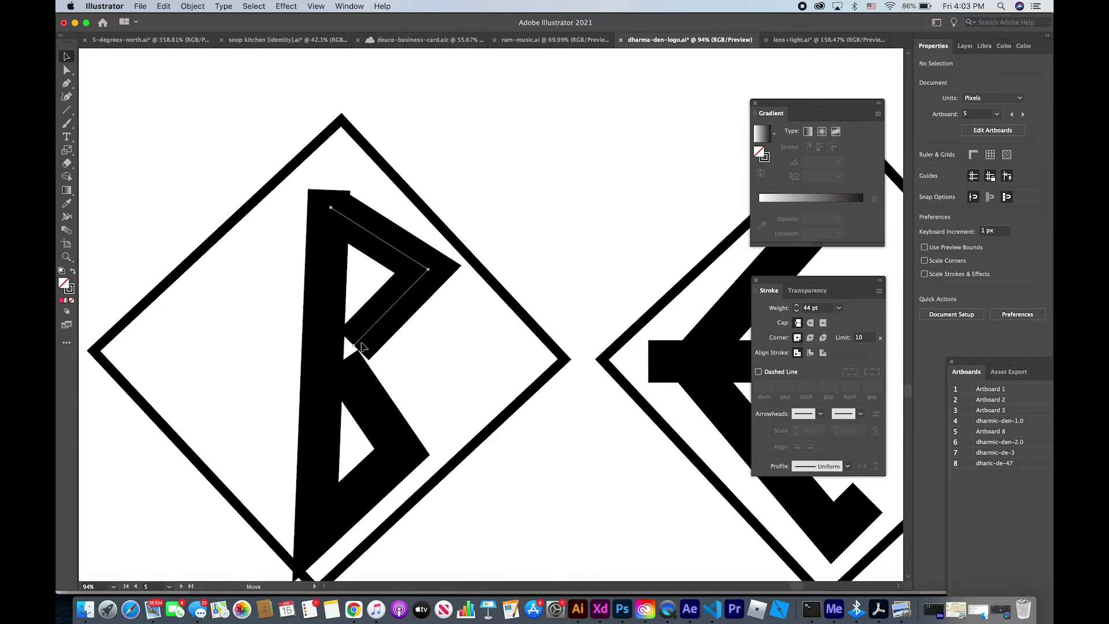
left_click_drag(362, 347, 347, 354)
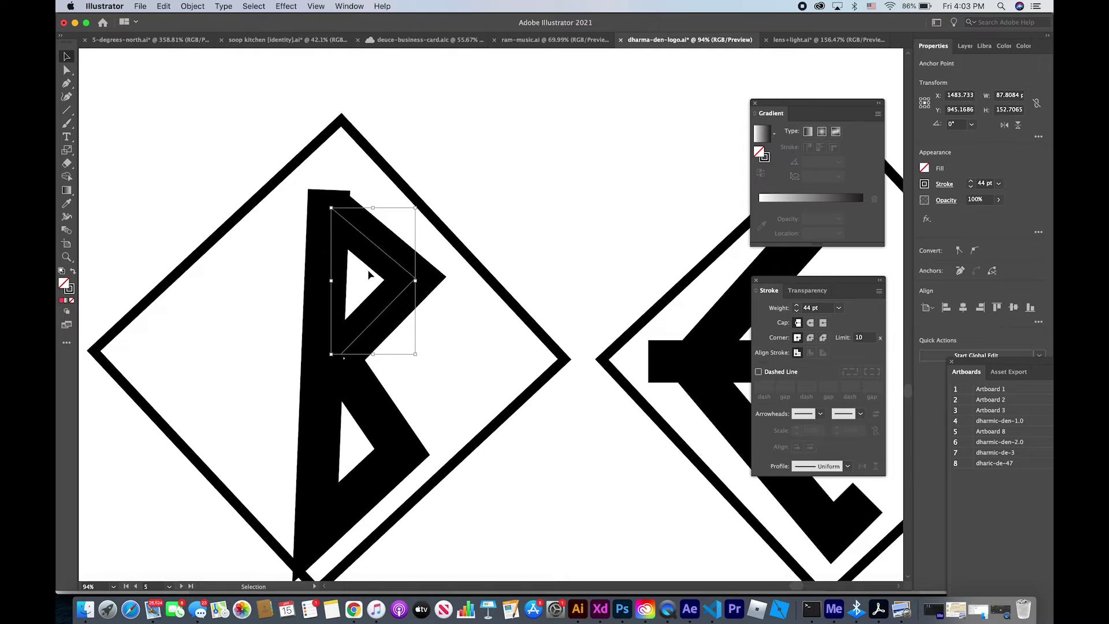
key("ctrl+z")
left_click(535, 90)
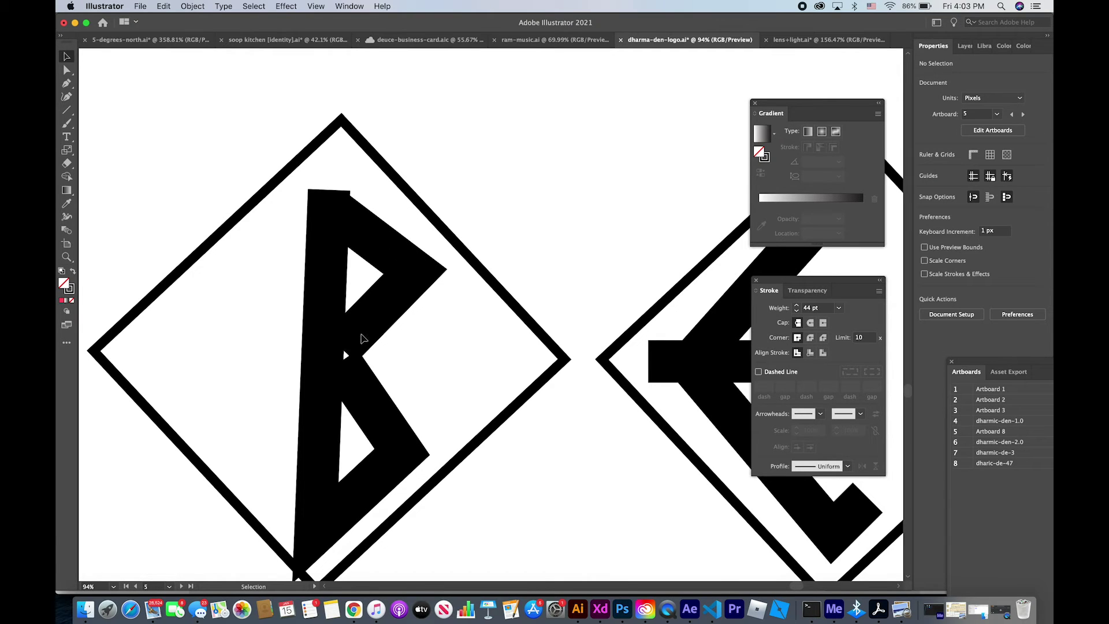
Move the B's upper bowl down a few pixels.
left_click_drag(414, 277, 411, 284)
left_click(568, 164)
scroll(568, 164, "down", 5)
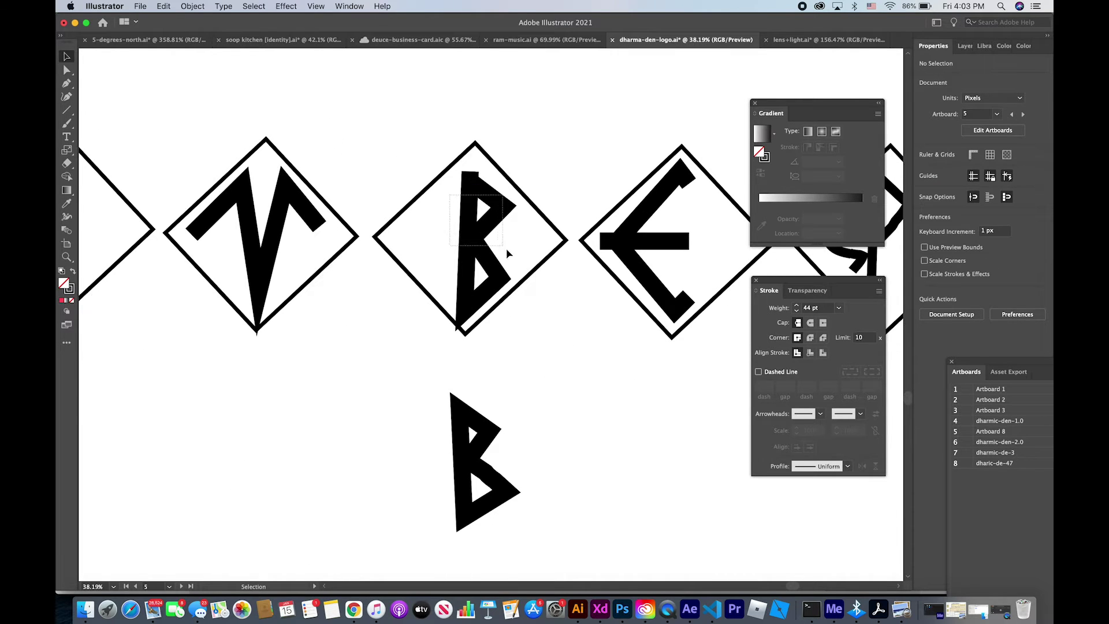
Nudge the whole B slightly up and right within the third diamond.
left_click(505, 249)
left_click_drag(474, 239, 478, 230)
left_click(571, 147)
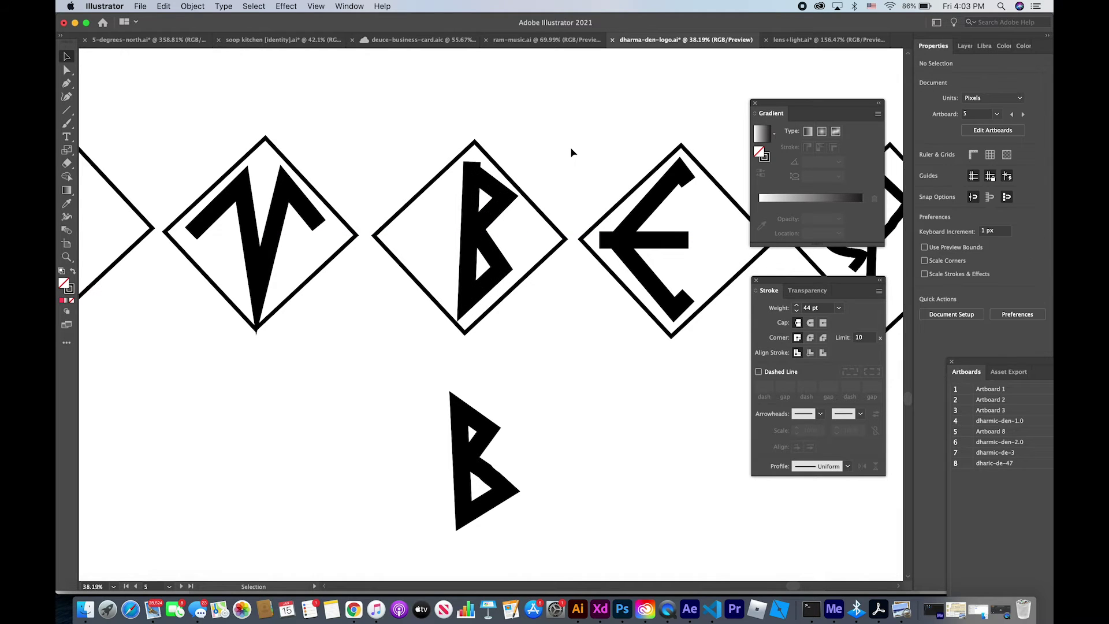
scroll(570, 146, "down", 3)
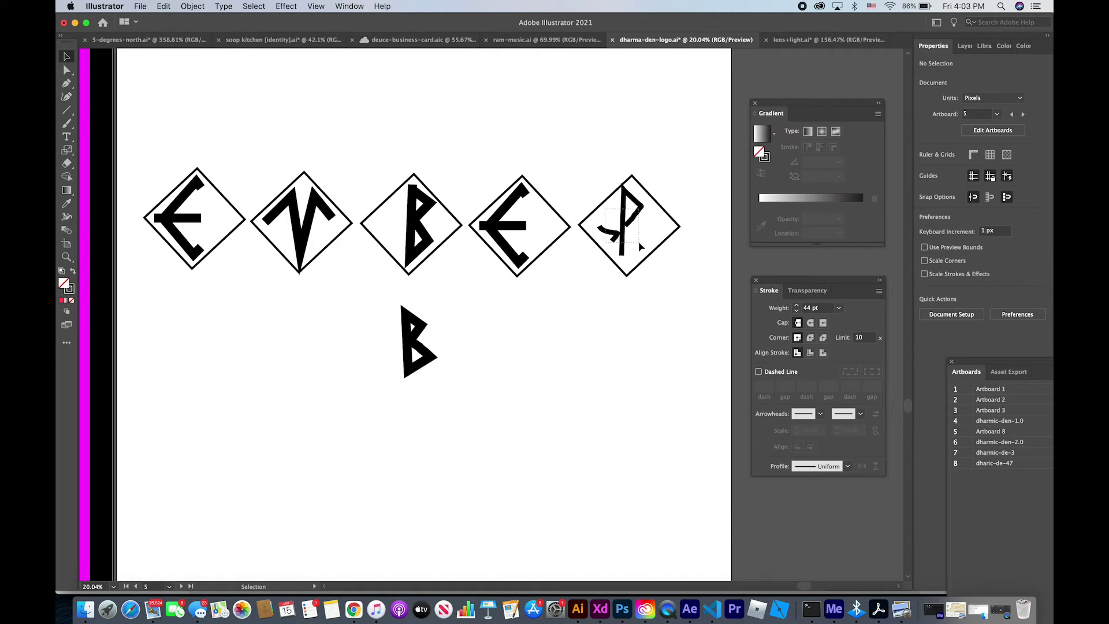
Remove the fifth diamond's old rune and place a copy of the B there.
key("cmd+z")
key("cmd+z")
key("cmd+z")
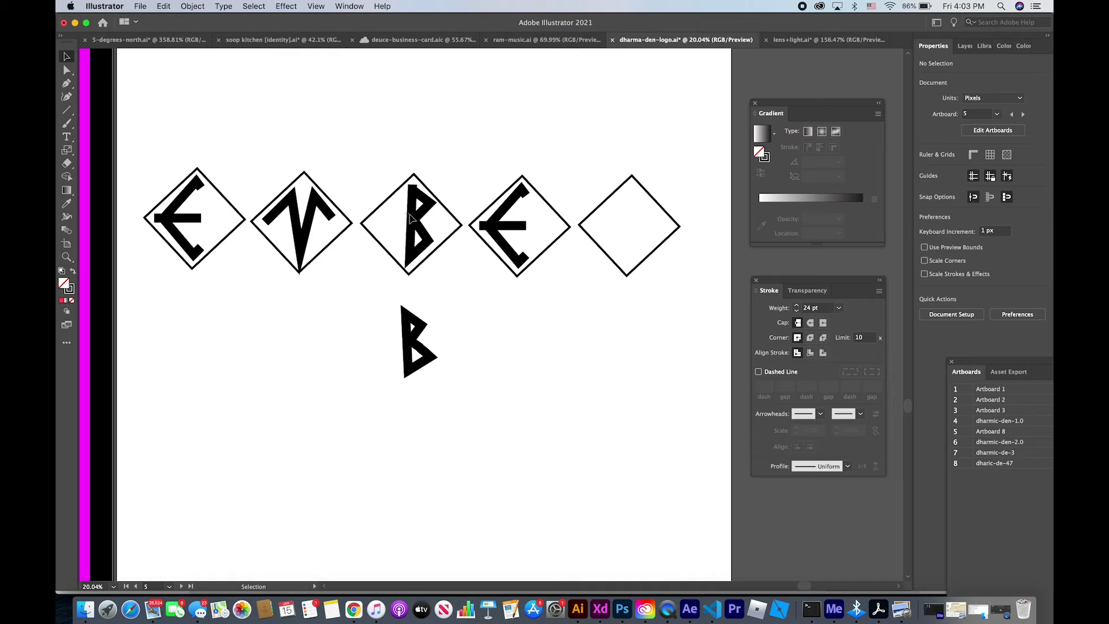
left_click(430, 239)
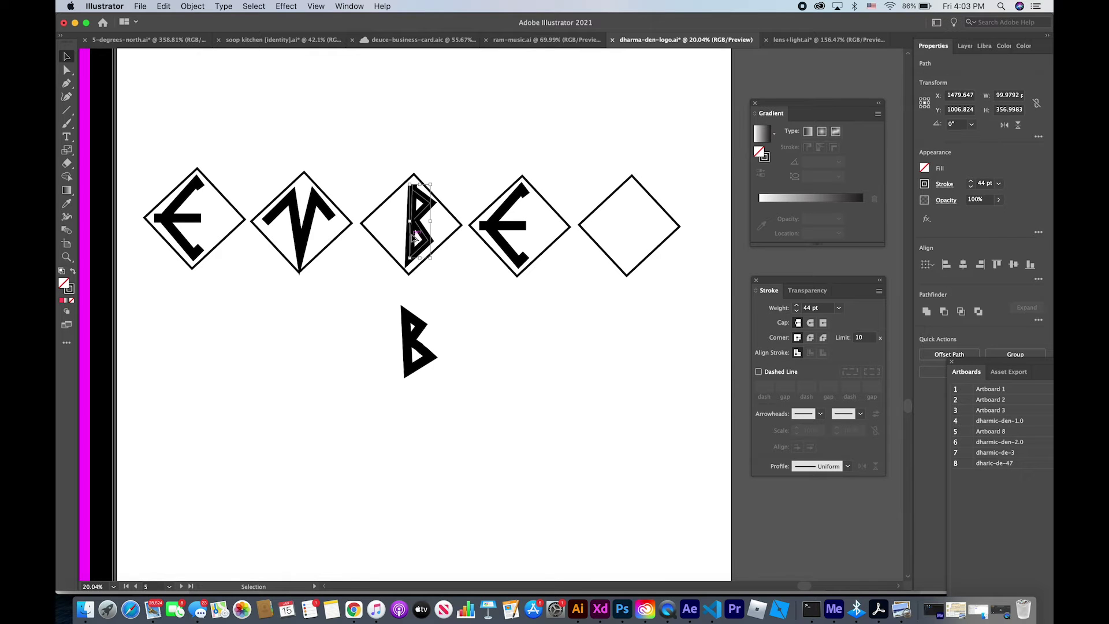
left_click_drag(413, 236, 629, 236, "alt")
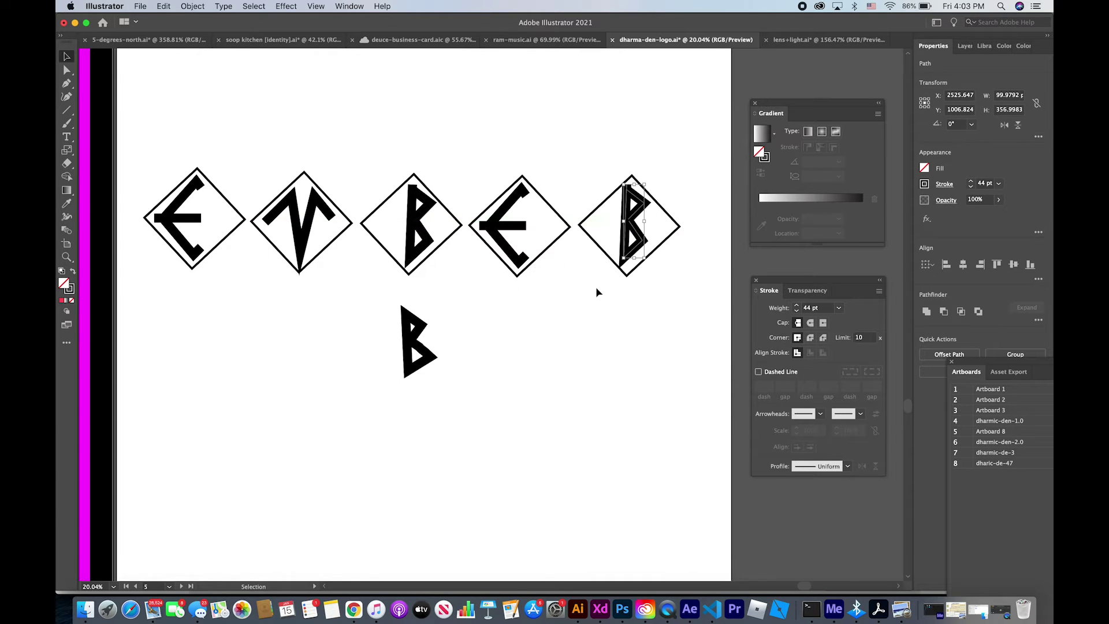
left_click(597, 292)
scroll(598, 291, "up", 3)
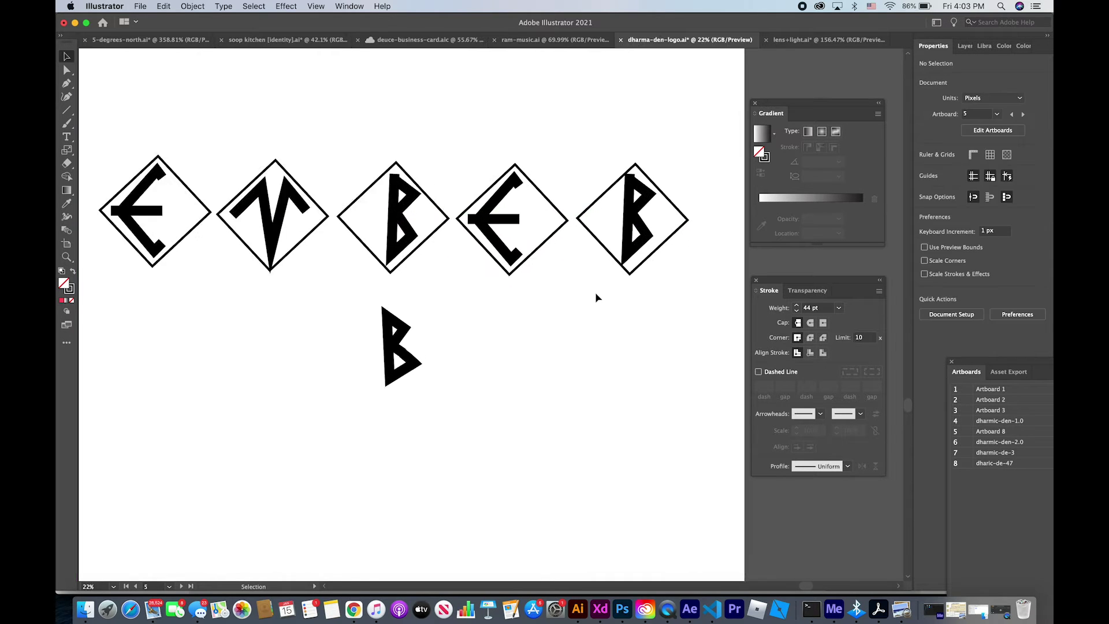
Erase the B copy's lower bowl with the Eraser to form an R leg.
left_click(70, 164)
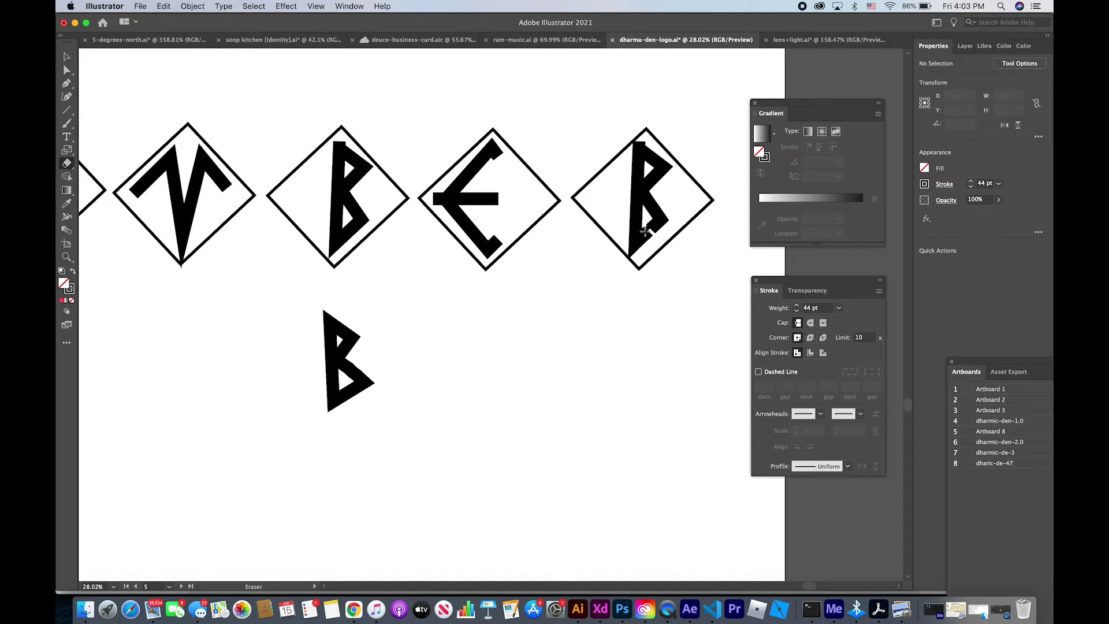
scroll(650, 226, "up", 2)
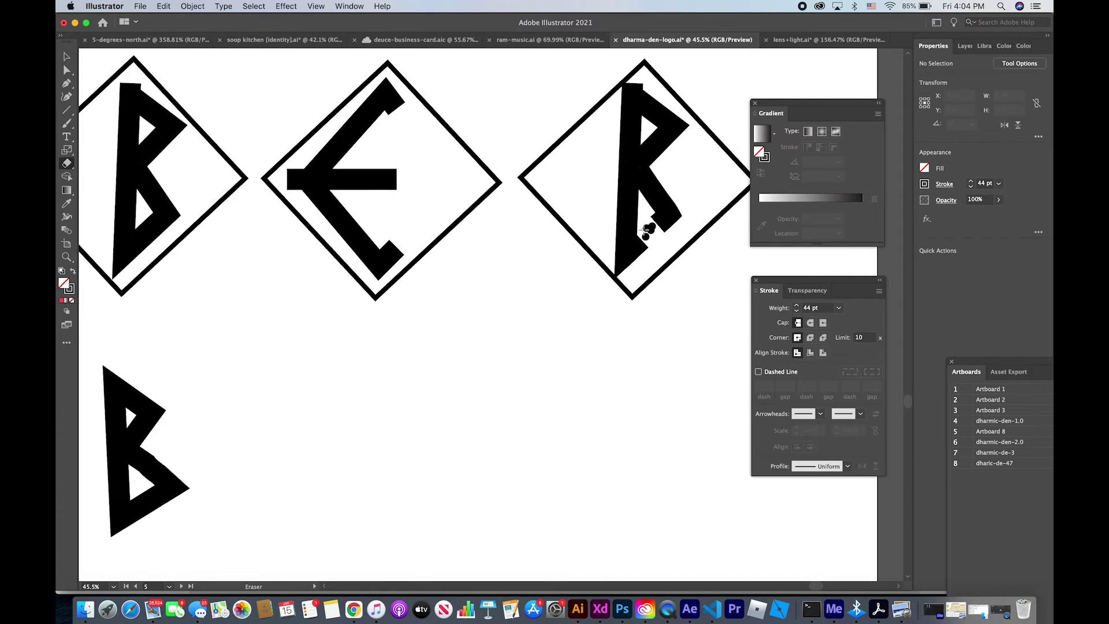
scroll(648, 230, "up", 2)
mouse_move(644, 228)
left_mouse_down()
mouse_move(653, 244)
mouse_move(652, 220)
left_mouse_up()
scroll(655, 229, "up", 2)
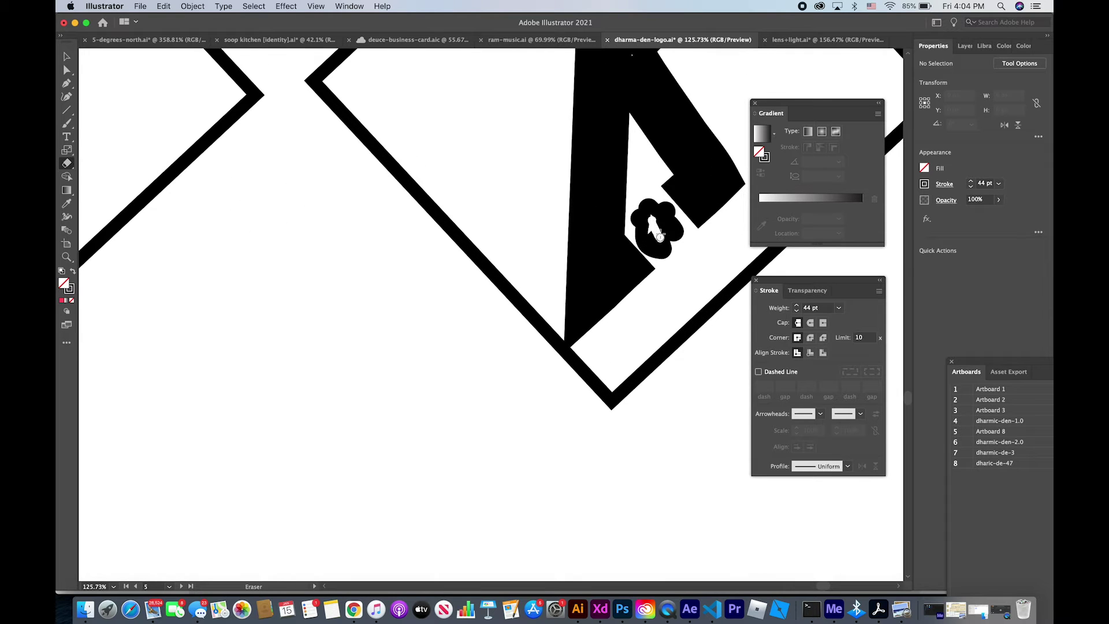
left_click_drag(652, 219, 669, 247)
scroll(662, 238, "down", 2)
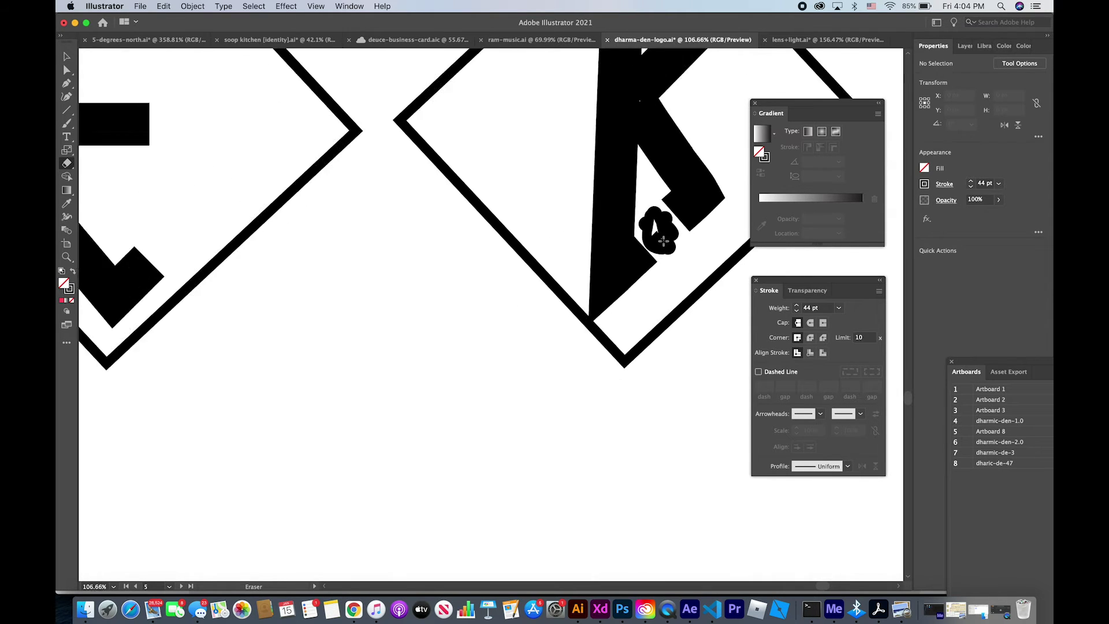
scroll(662, 237, "down", 2)
scroll(662, 238, "down", 1)
Move the fifth diamond frame up off the R.
key("v")
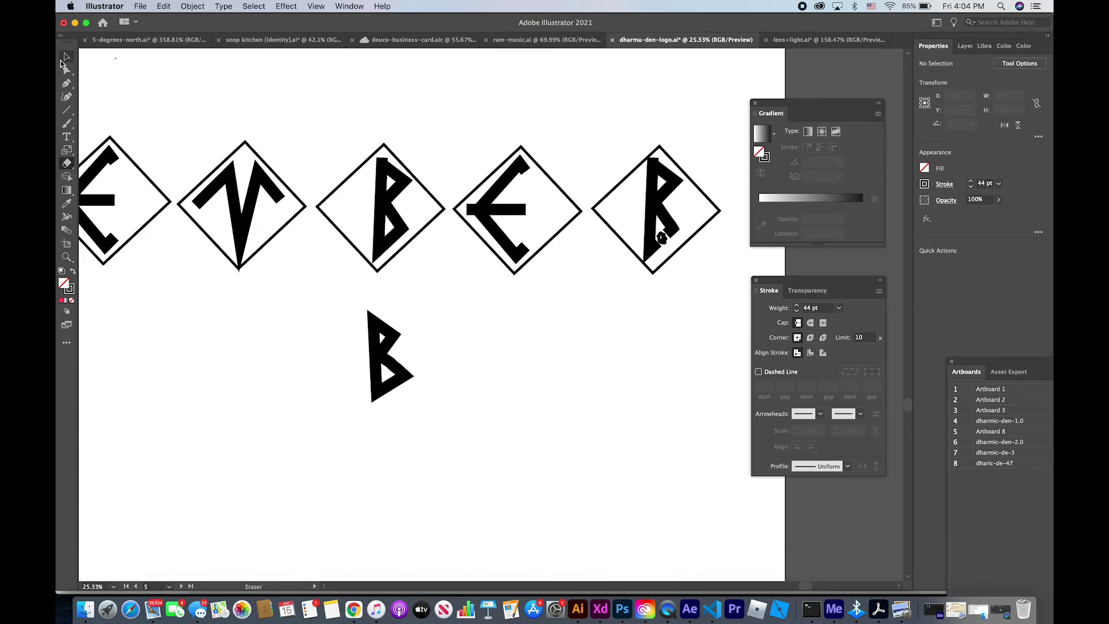
left_click_drag(621, 194, 585, 85)
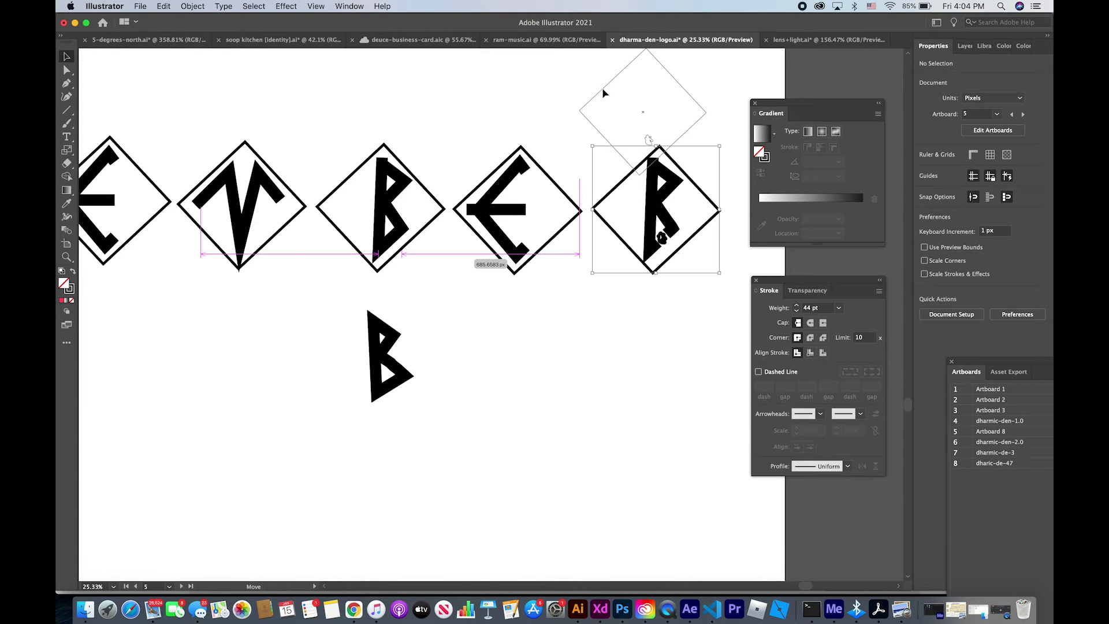
scroll(708, 258, "up", 2)
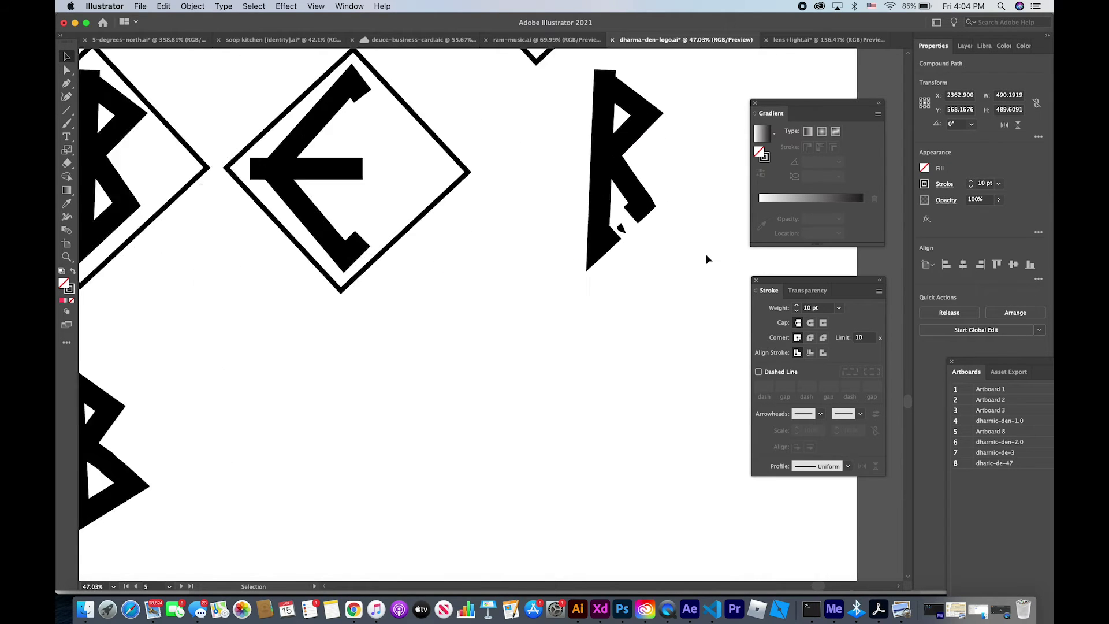
Delete the stray fragment beside the R's leg and zoom out to check the row.
left_click(613, 225)
scroll(617, 229, "up", 3)
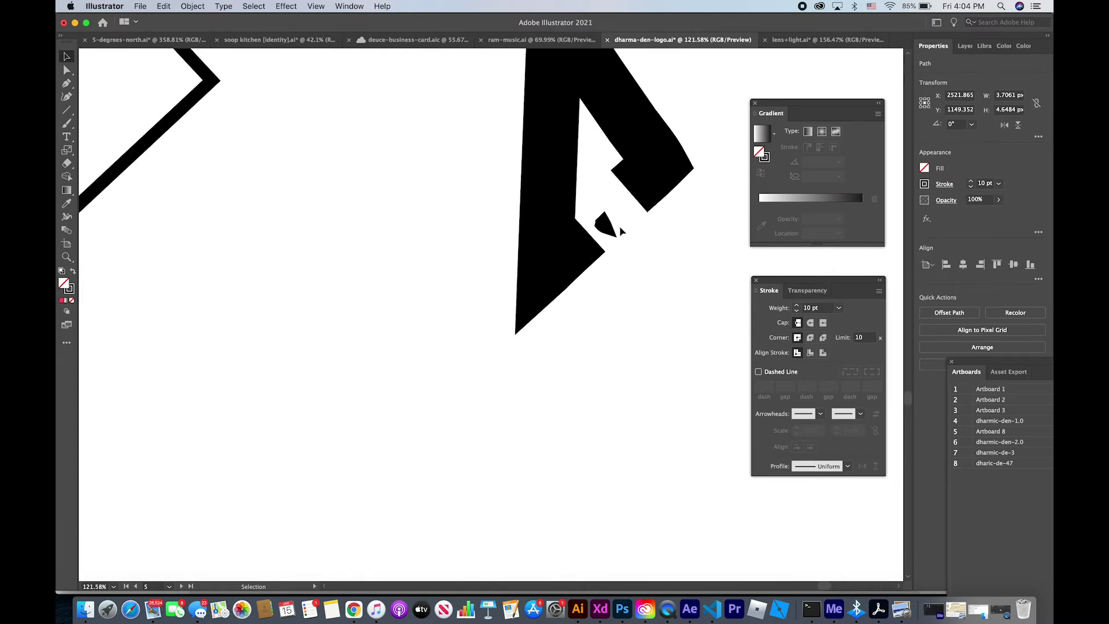
key("e")
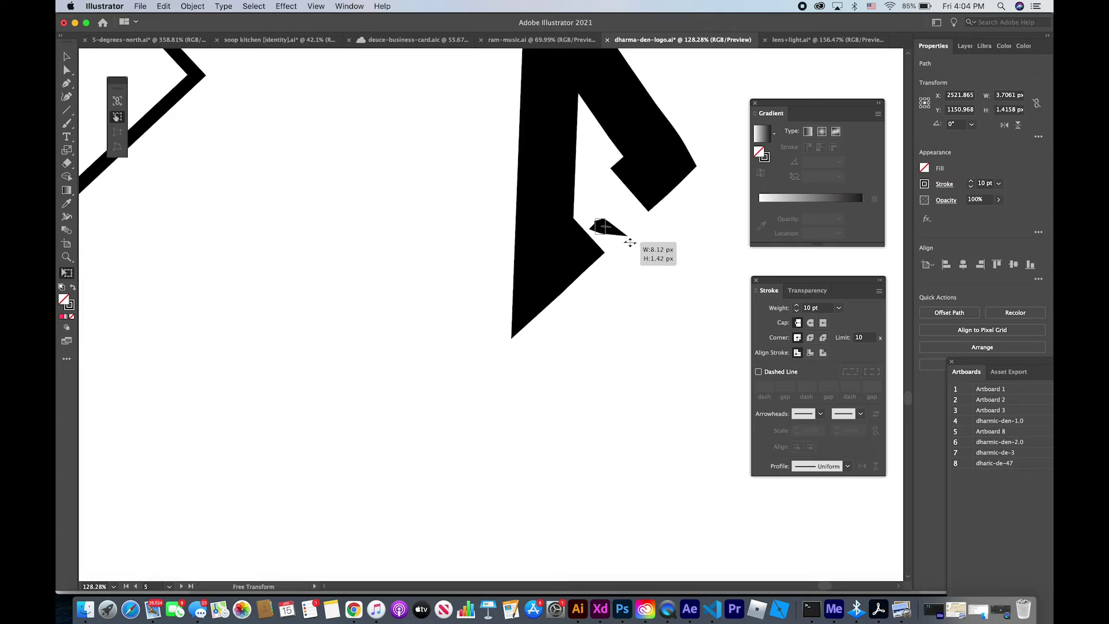
left_click_drag(616, 235, 654, 236)
key("Delete")
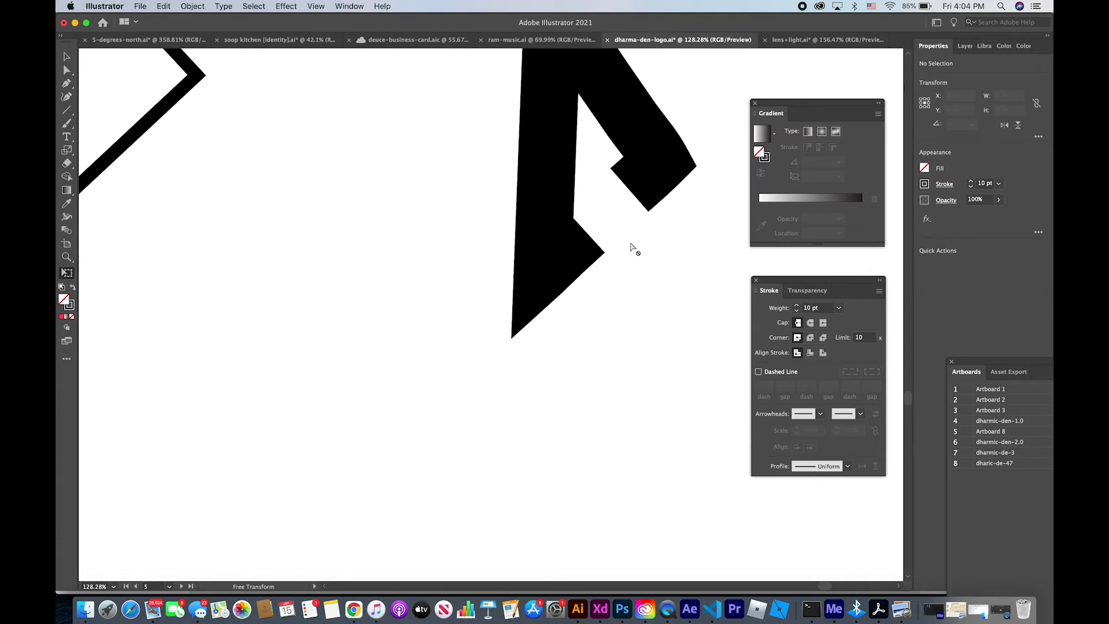
scroll(631, 245, "right", 5)
scroll(631, 246, "up", 2)
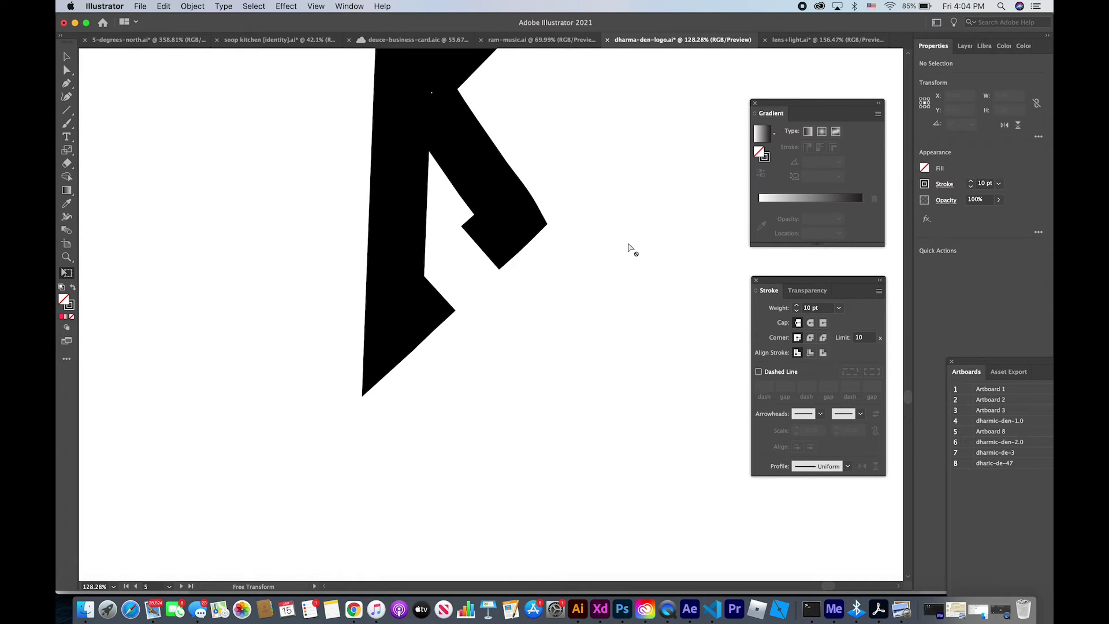
key("super+minus")
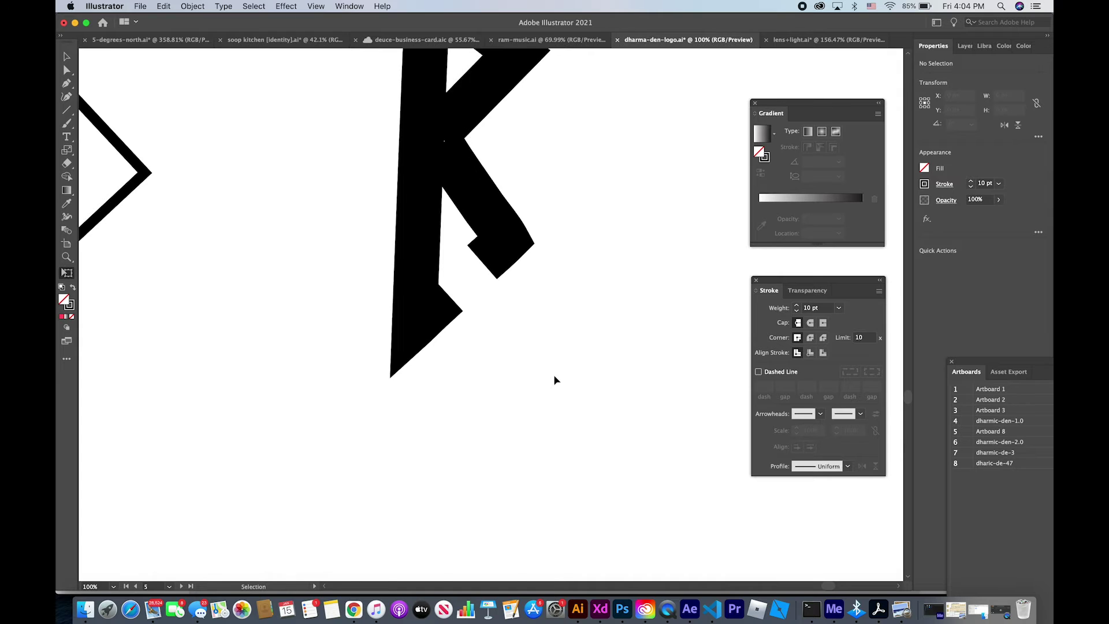
key("super+minus")
key("super+minus")
key("super+minus")
scroll(554, 380, "left", 3)
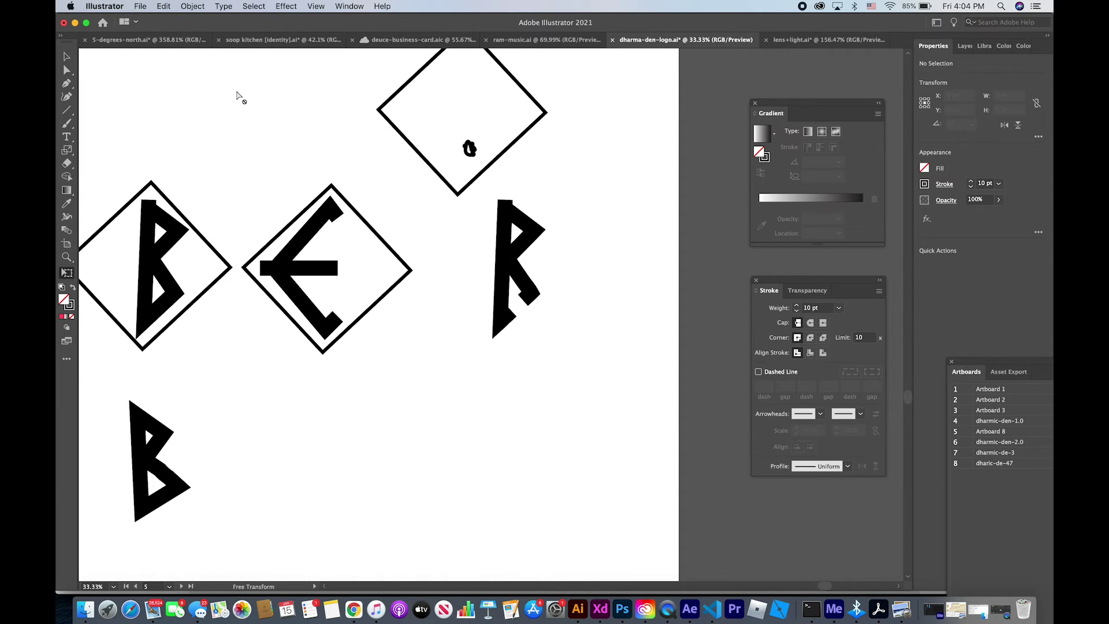
Delete the leftover diamond at the top of the artboard.
left_click(66, 57)
left_click(391, 120)
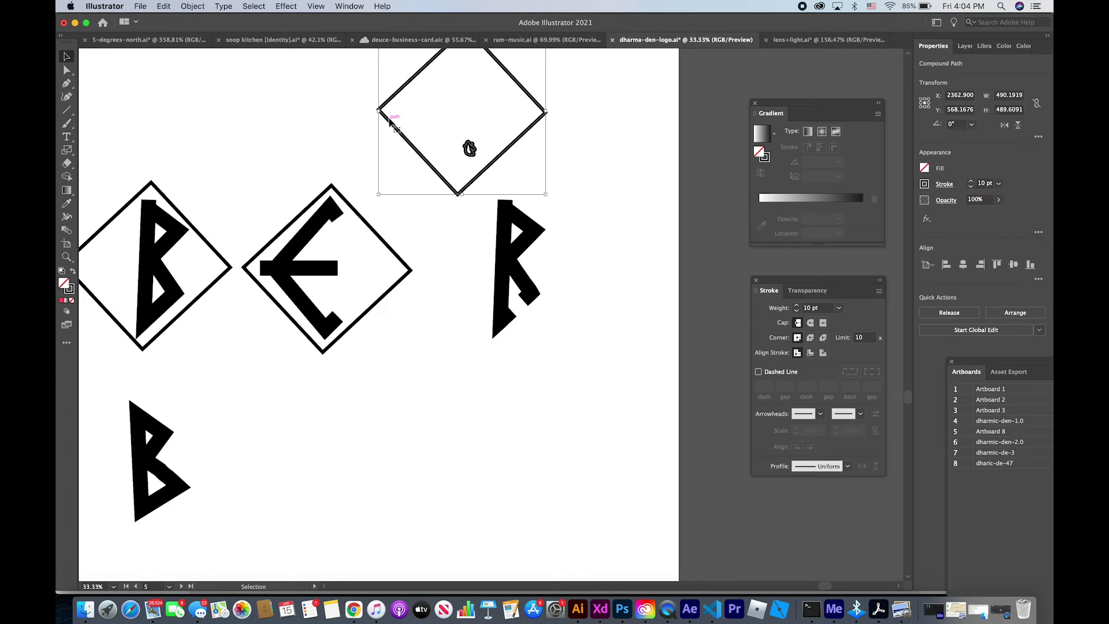
key("Delete")
scroll(389, 117, "down", 3)
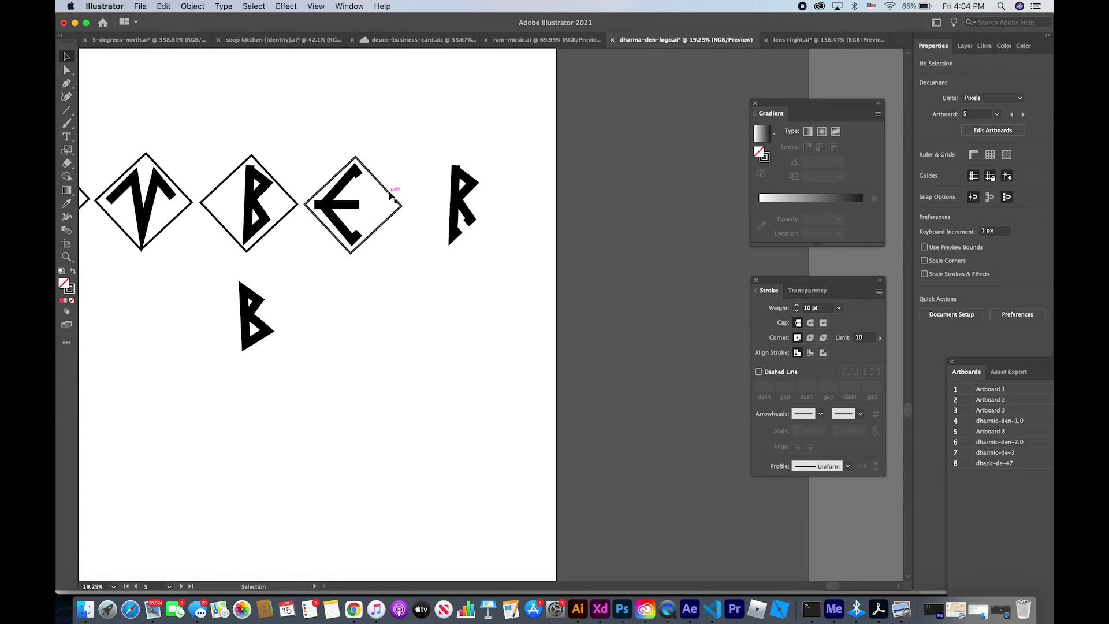
Place a diamond copy around the R rune, nudged slightly left.
left_click_drag(391, 196, 493, 195)
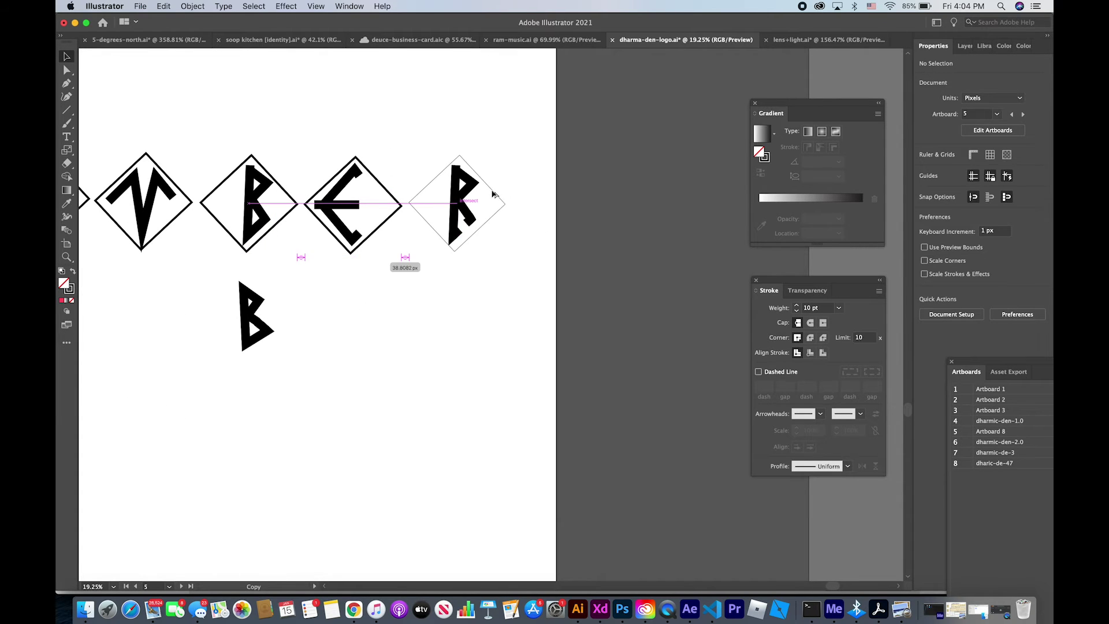
key("Left")
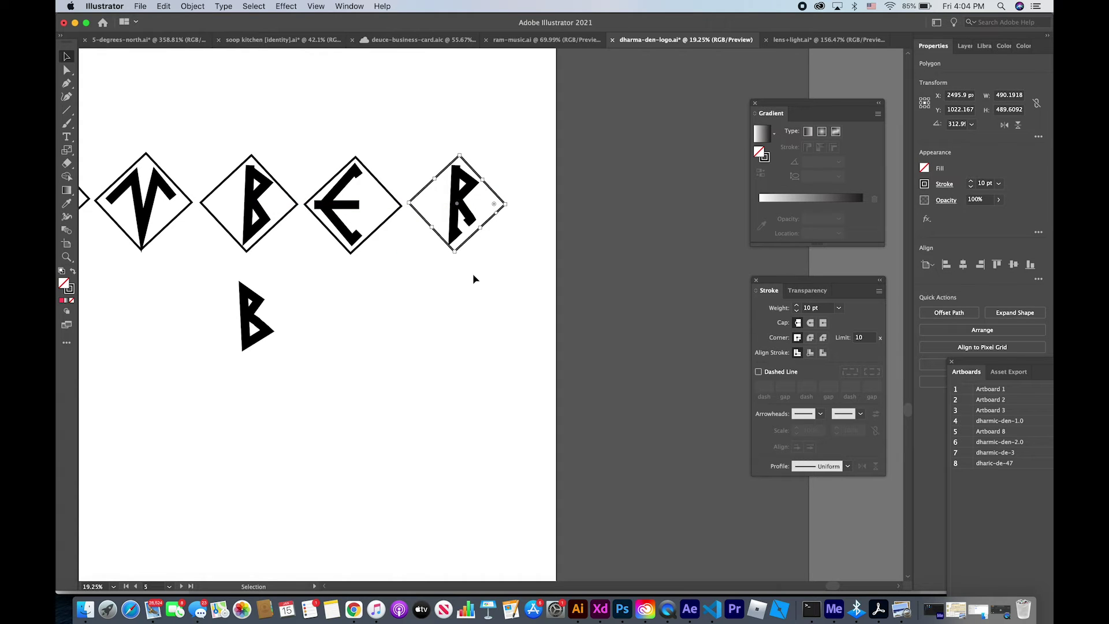
key("Left")
key("Left")
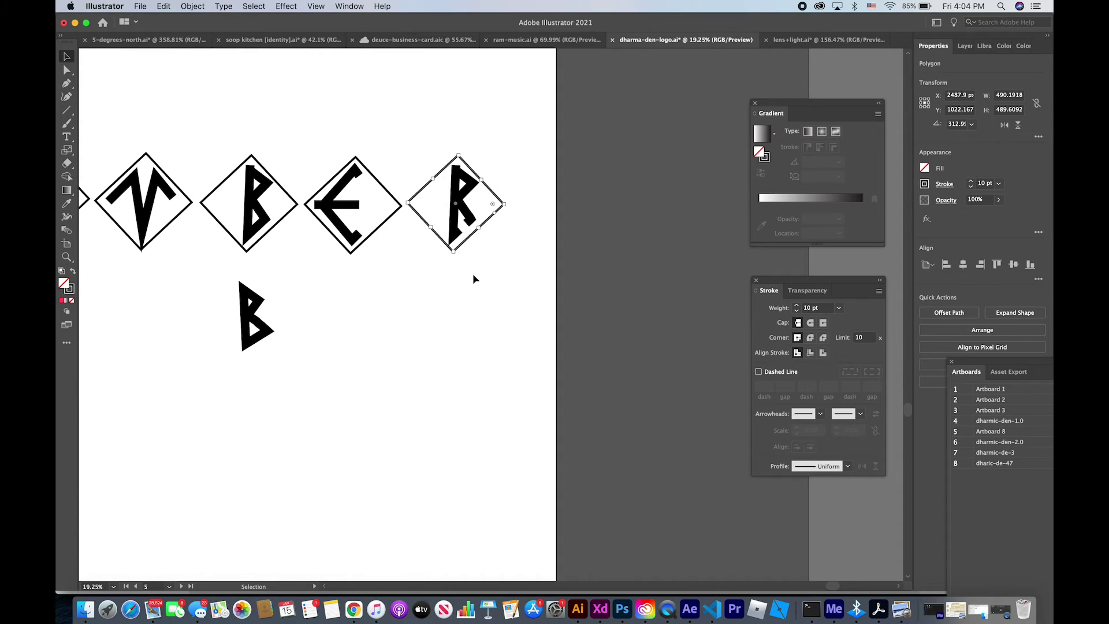
left_click(472, 279)
scroll(442, 152, "down", 2)
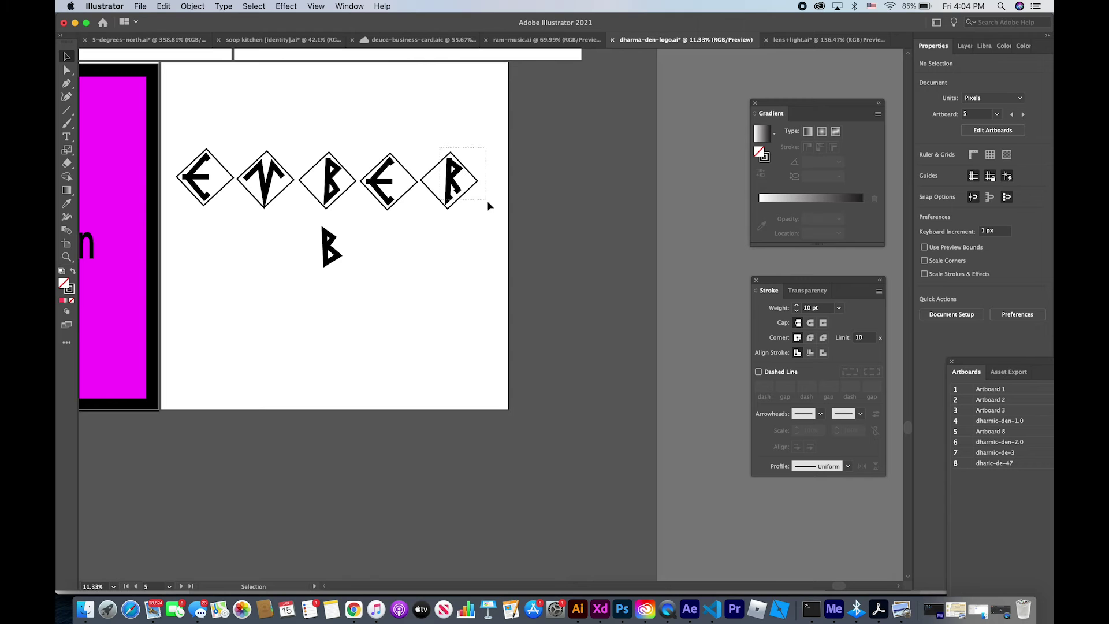
left_click_drag(487, 202, 487, 201)
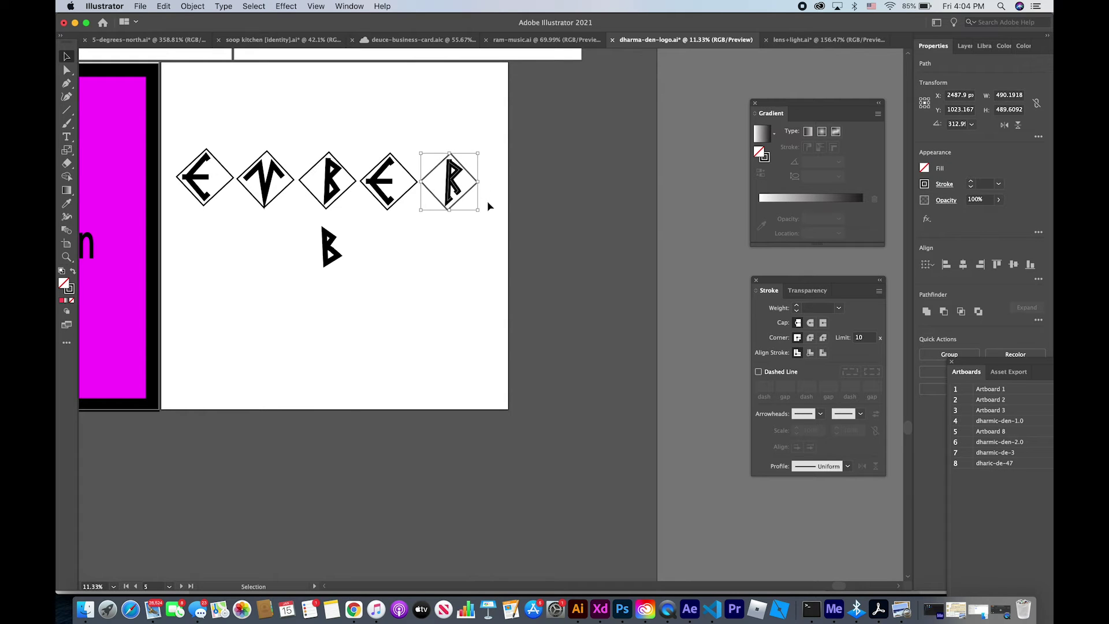
left_click(488, 239)
Duplicate the B diamond upward above the rune row.
scroll(489, 239, "up", 2)
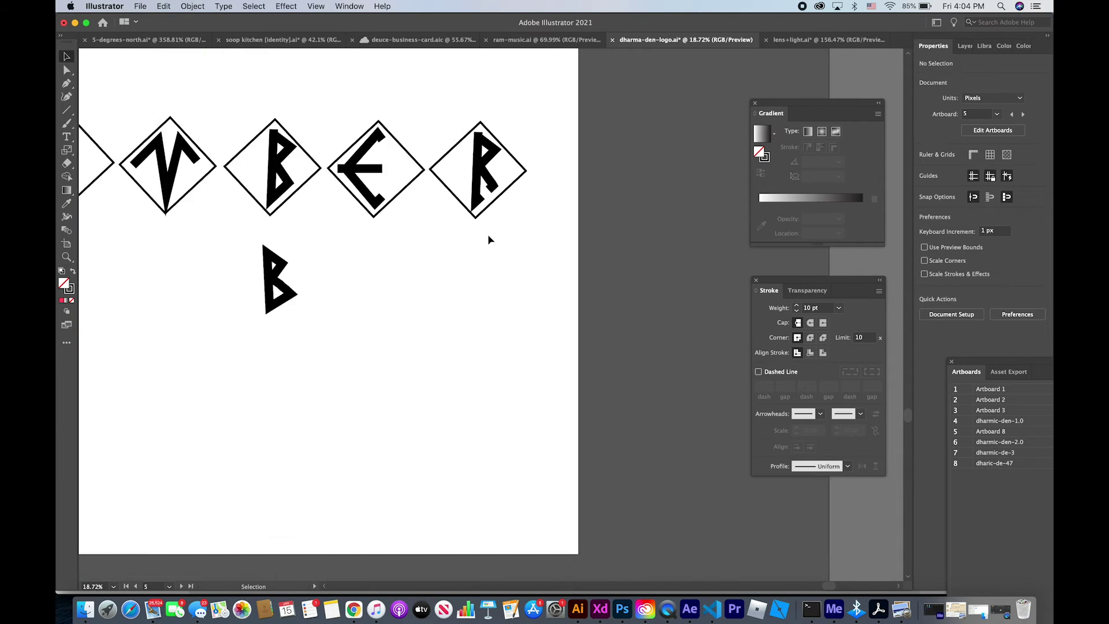
scroll(488, 239, "up", 1)
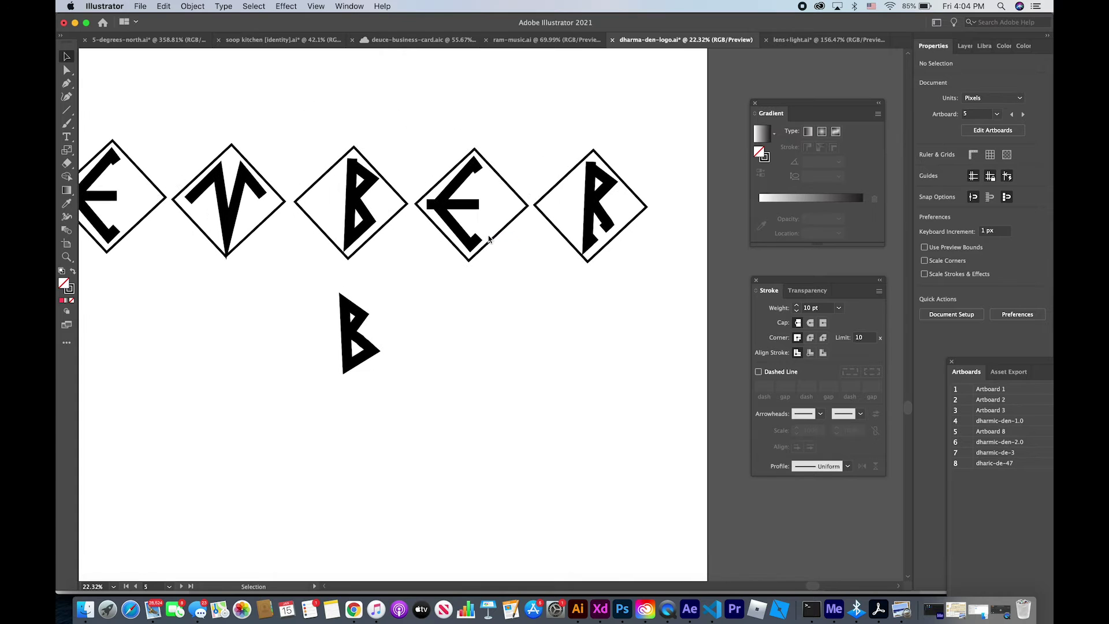
scroll(387, 177, "left", 2)
scroll(387, 176, "up", 1)
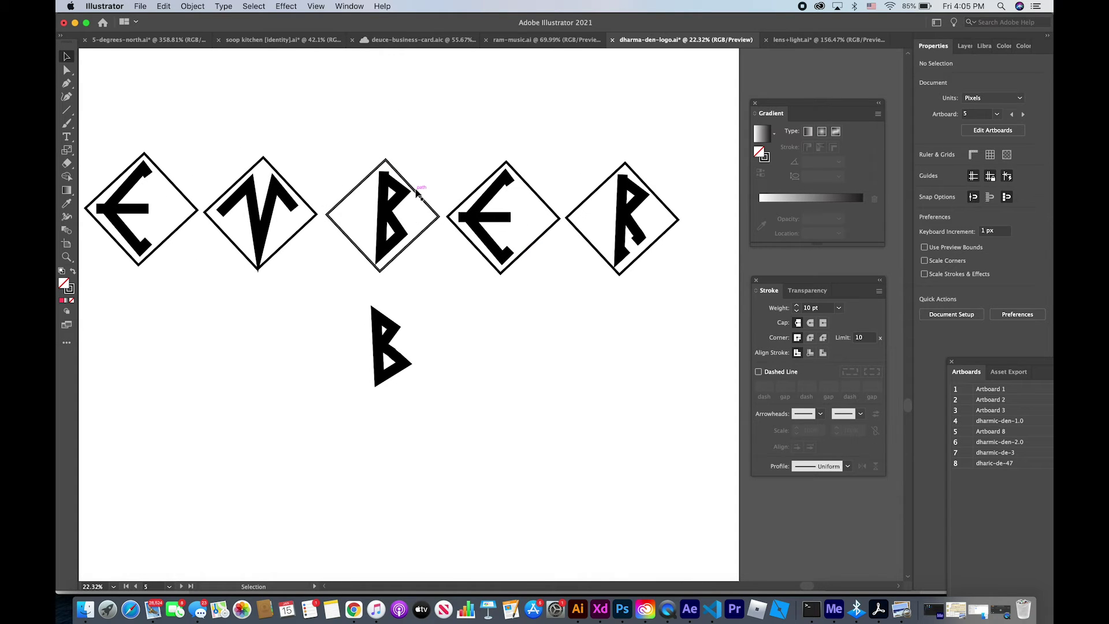
left_click_drag(416, 192, 416, 72)
Make a copy of the empty diamond offset down-right of the original.
left_click(484, 118)
scroll(488, 116, "up", 3)
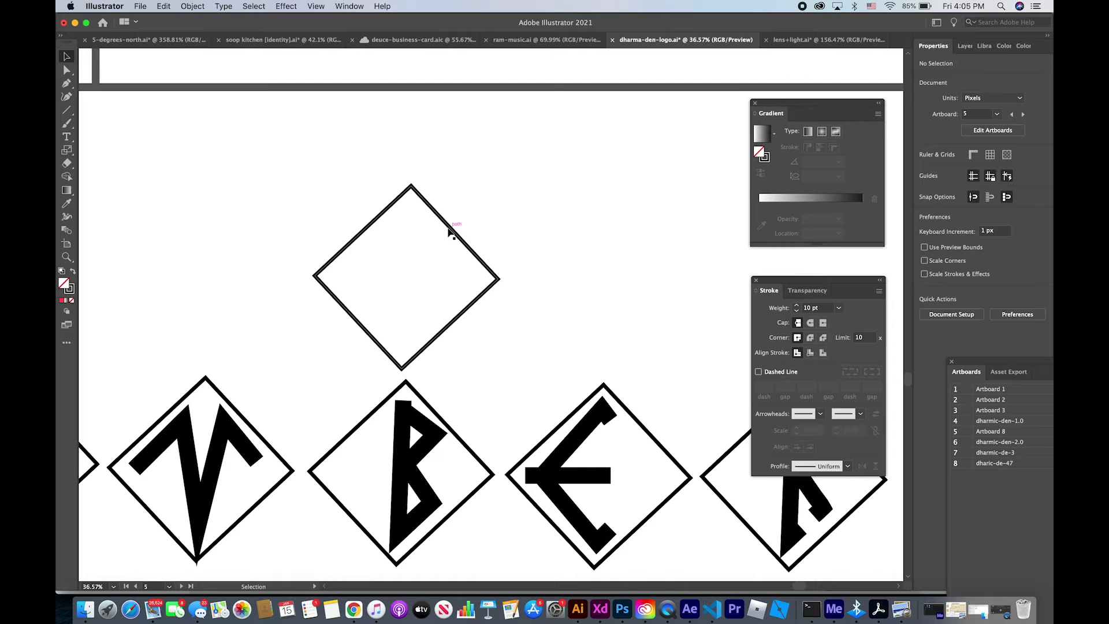
left_click_drag(456, 227, 483, 234)
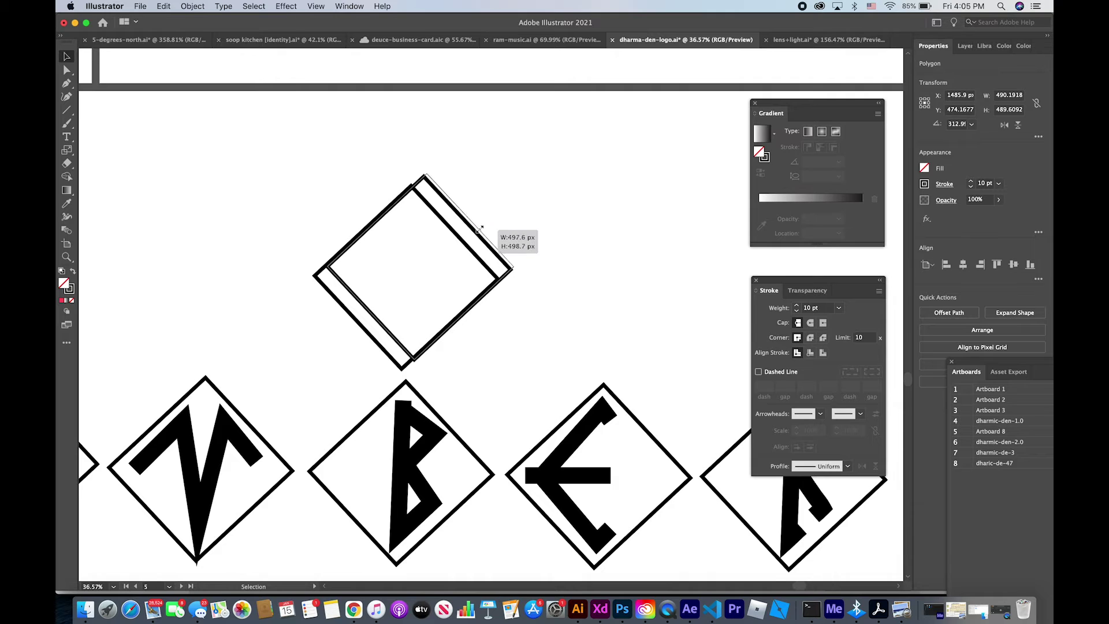
key("a")
key("ctrl+z")
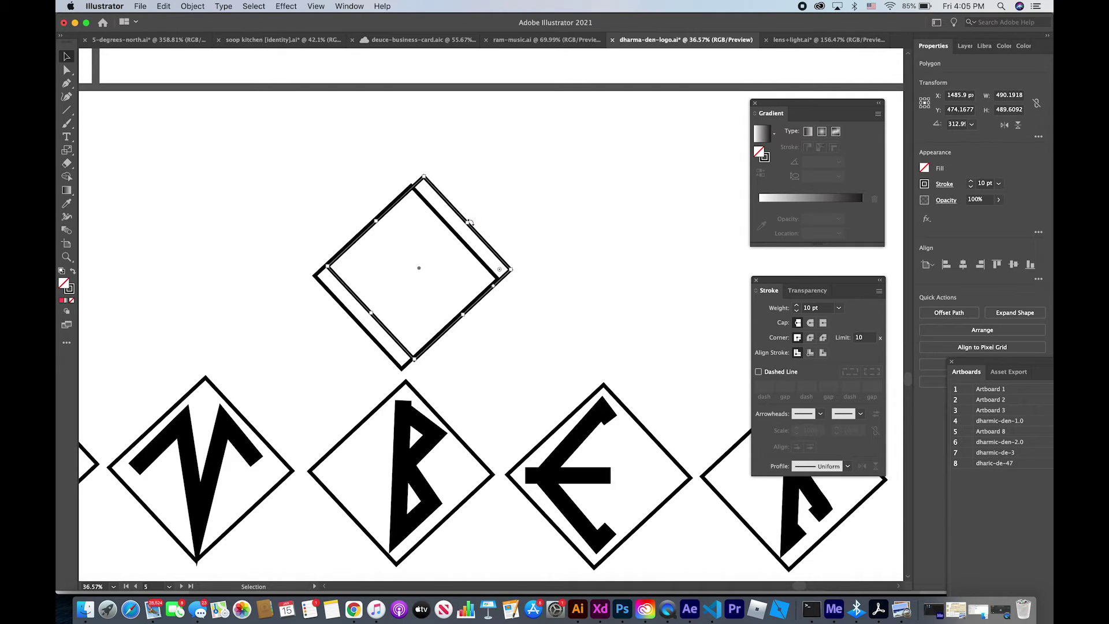
left_click_drag(478, 233, 491, 250)
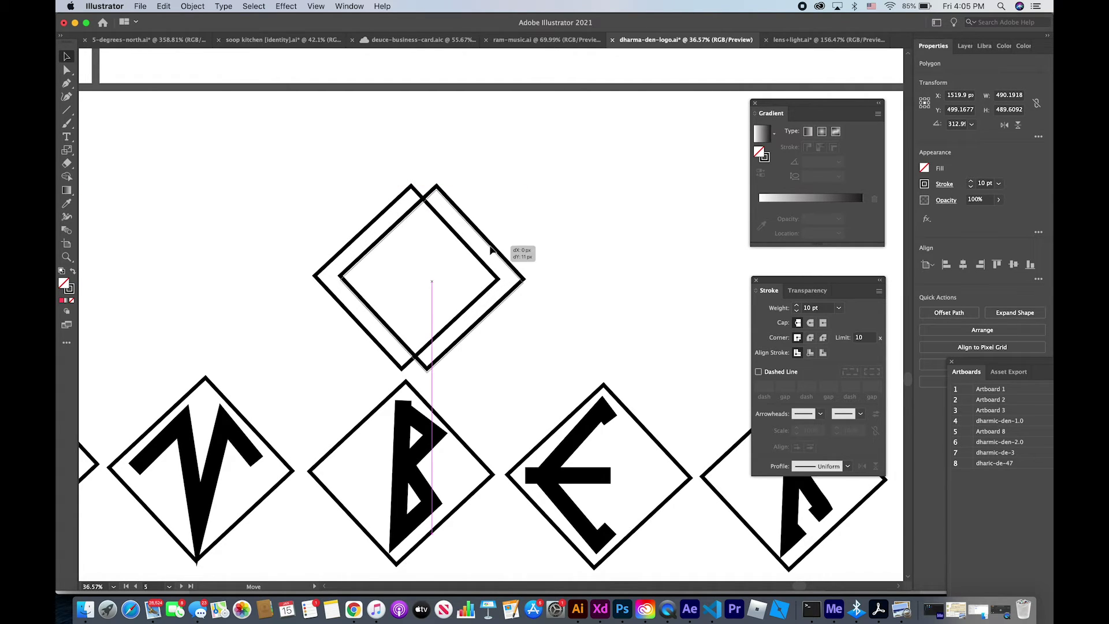
Select both overlapping diamonds and adjust the left diamond's position slightly.
left_click(515, 218)
mouse_move(366, 166)
left_mouse_down()
mouse_move(480, 260)
mouse_move(469, 228)
left_mouse_up()
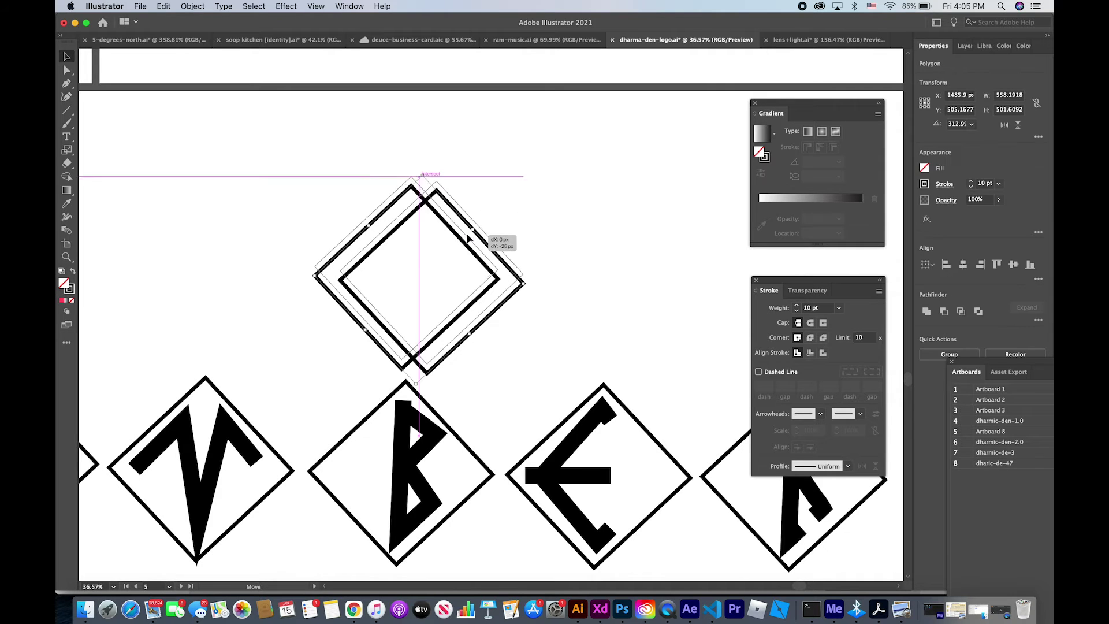
left_click(498, 202)
scroll(498, 202, "up", 2)
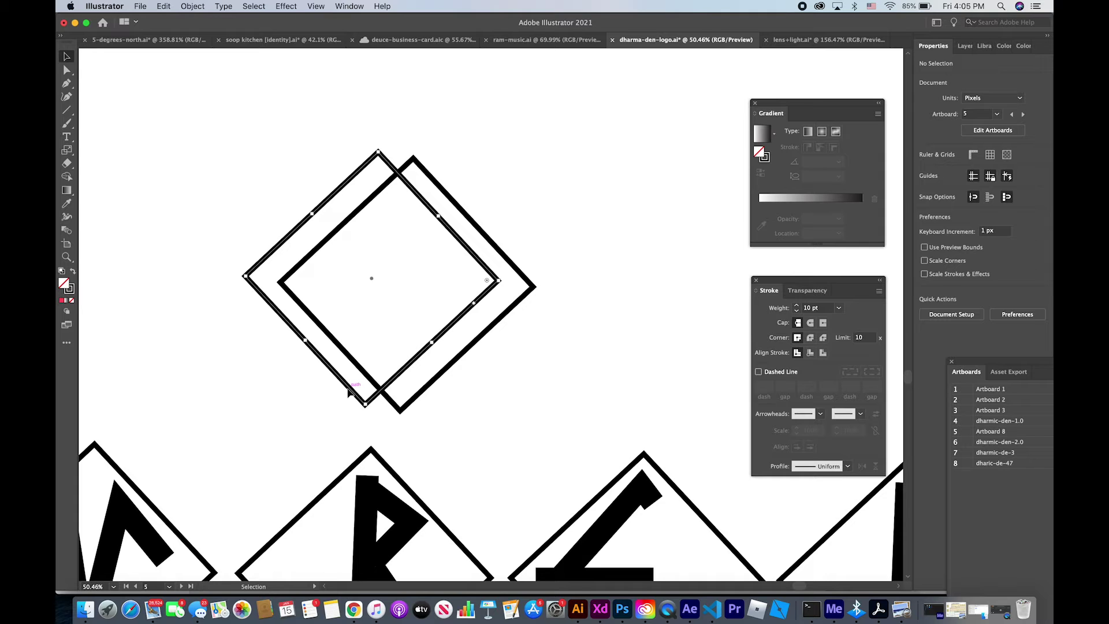
left_click_drag(348, 393, 349, 396)
Draw a straight edge joining the left corners of the two diamonds.
left_click(680, 144)
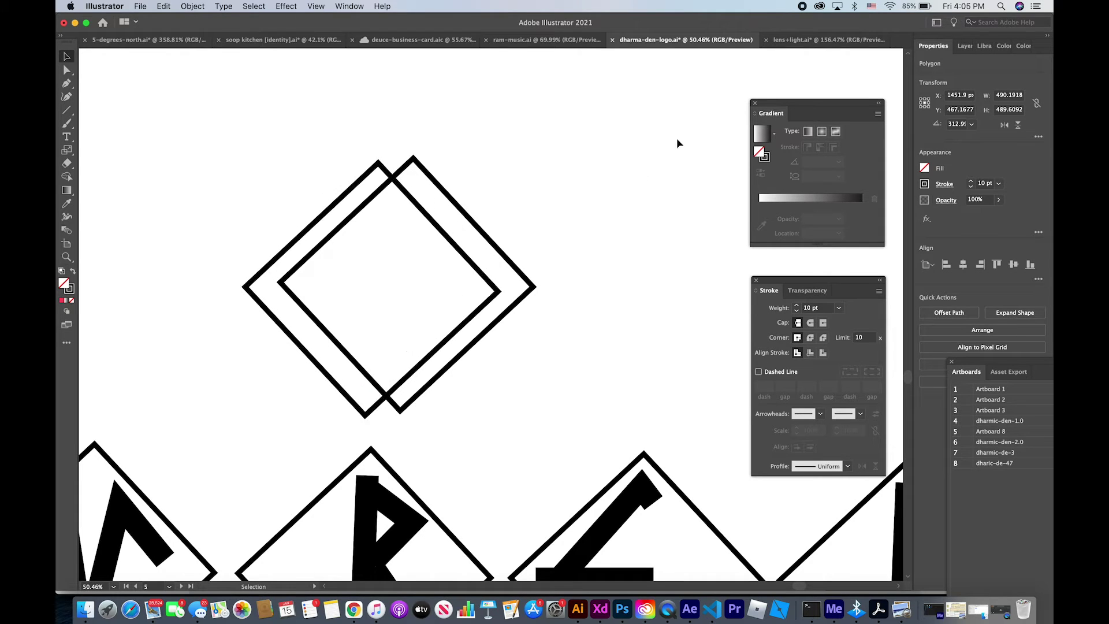
left_click(66, 97)
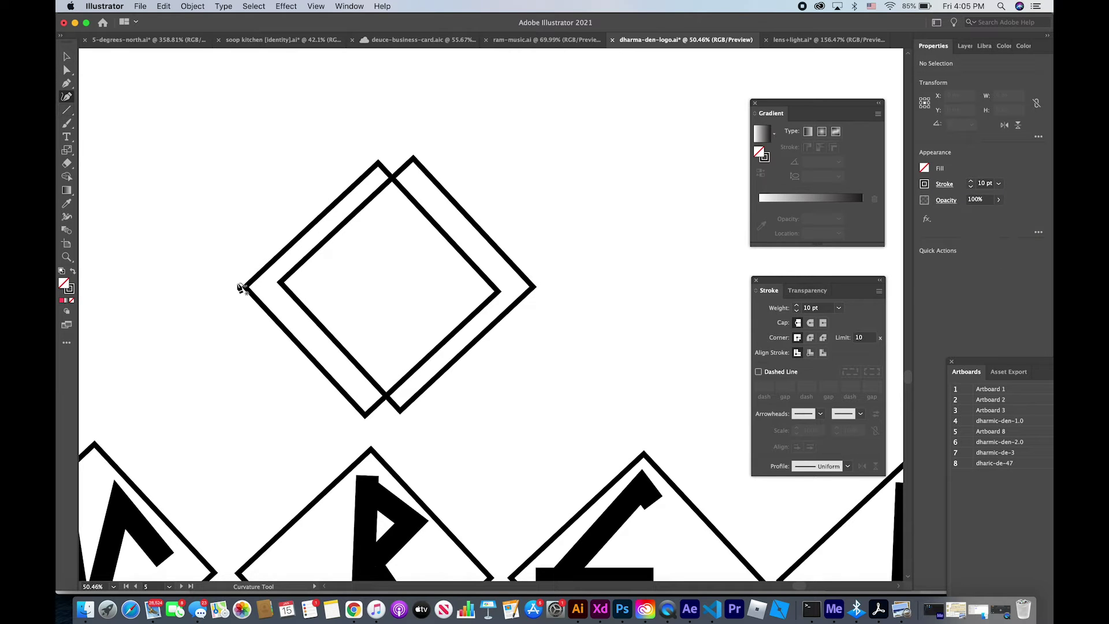
left_click(245, 287)
left_click(280, 283)
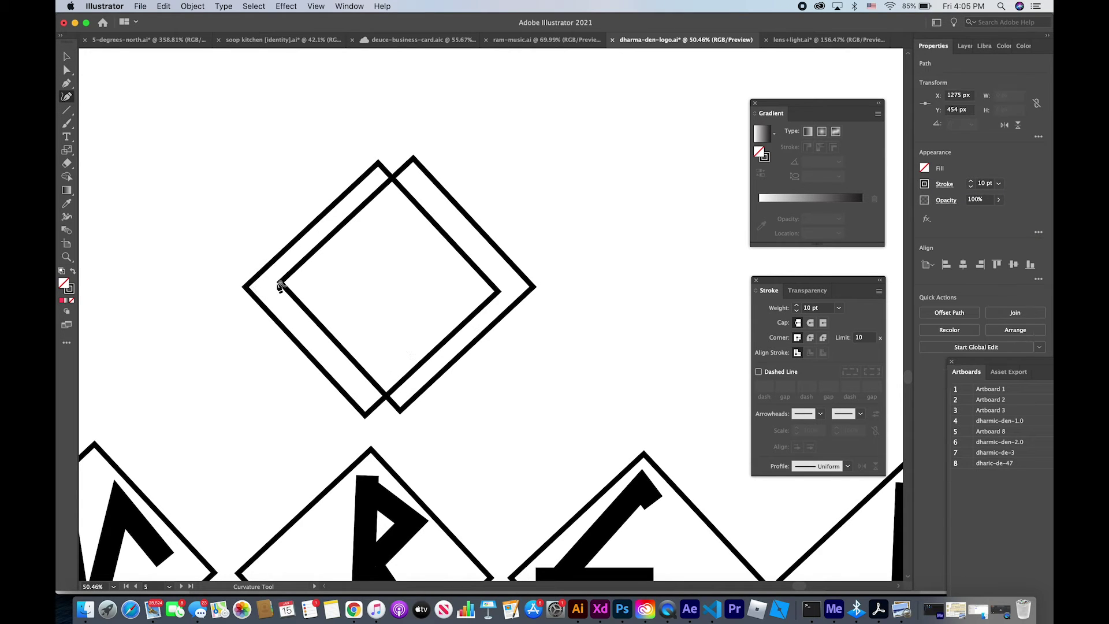
left_click(67, 84)
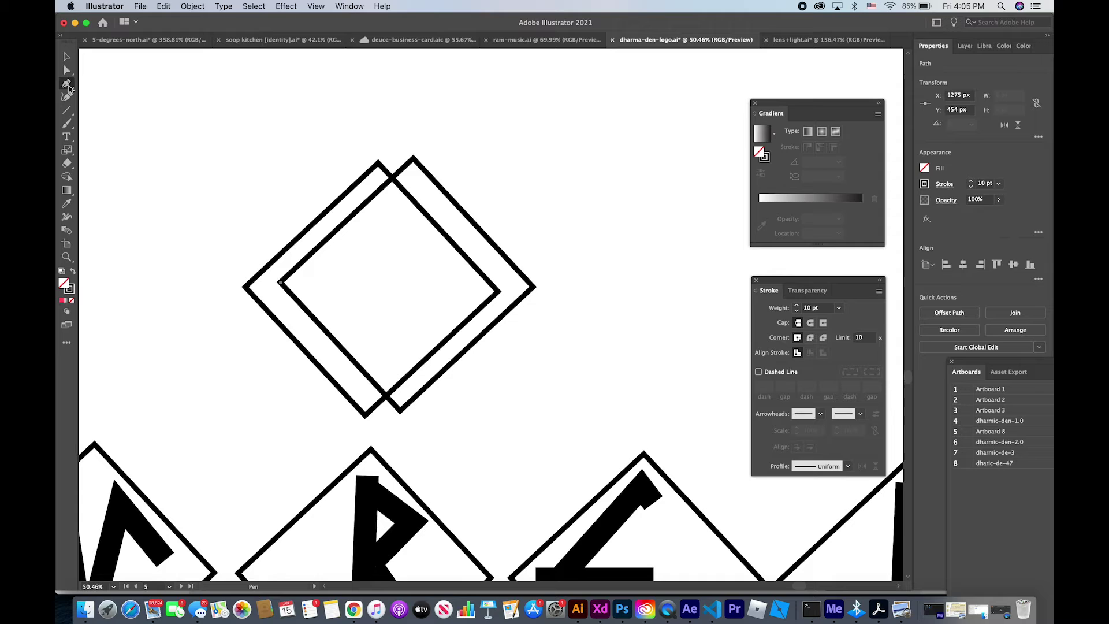
left_click(245, 287)
left_click(280, 283)
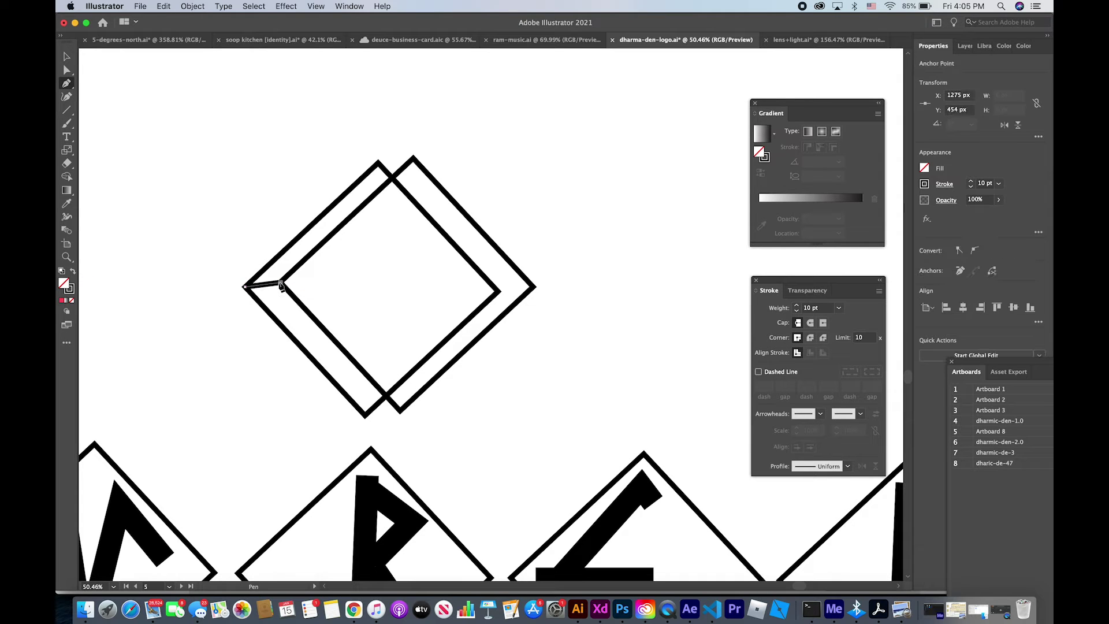
left_click(66, 56)
left_click(67, 84)
Draw edges joining the top and bottom corners of both diamonds.
left_click(377, 163)
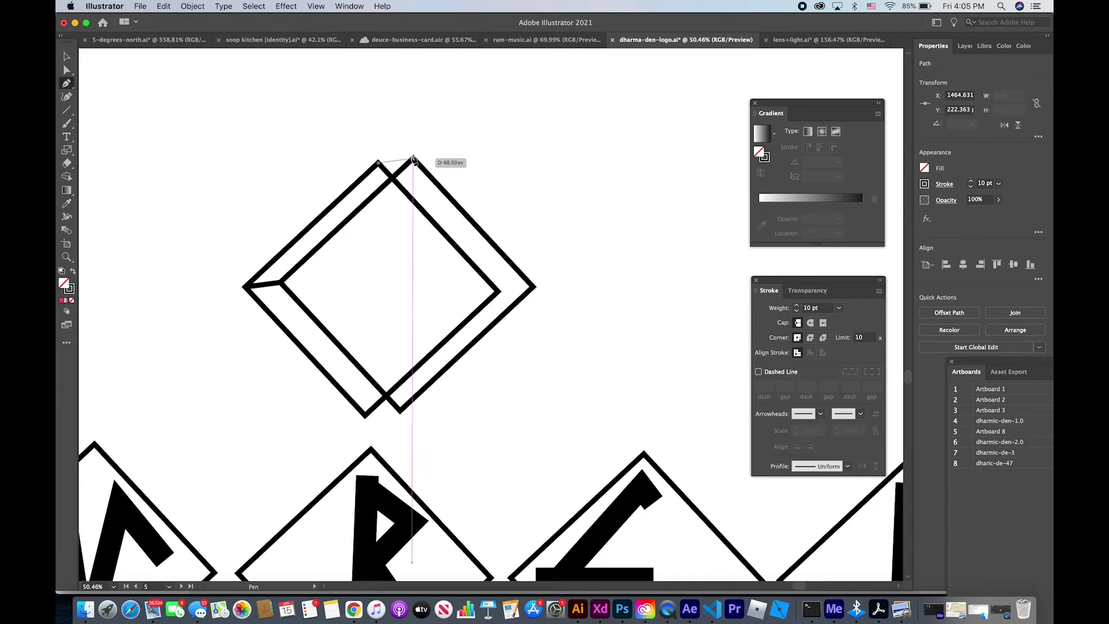
left_click(413, 157)
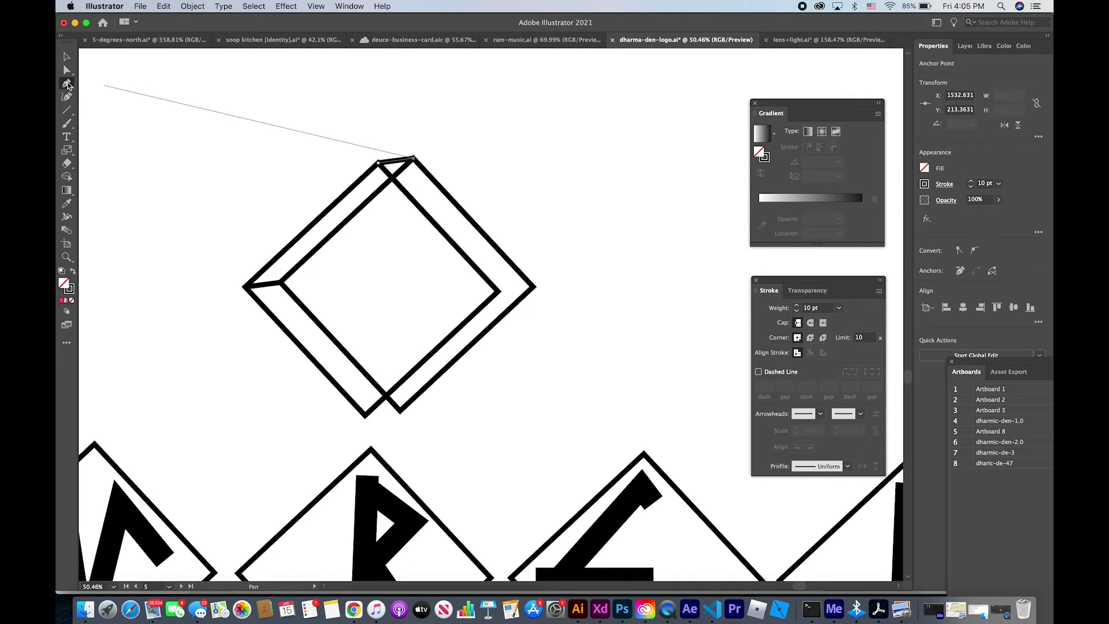
left_click(67, 56)
left_click(66, 84)
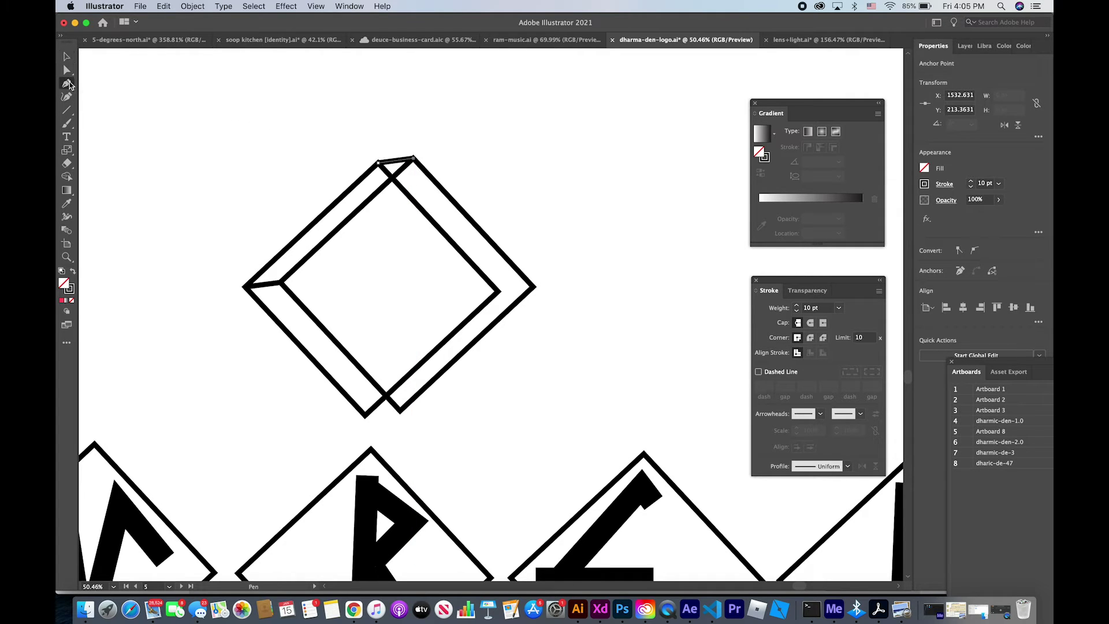
left_click(364, 415)
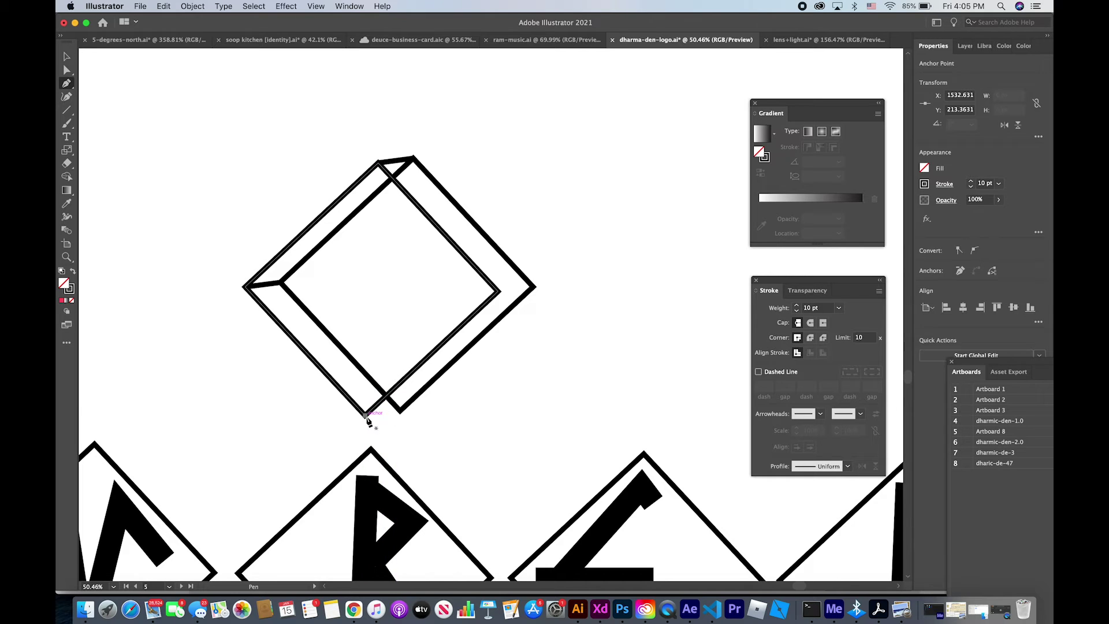
left_click(400, 411)
scroll(400, 411, "up", 3)
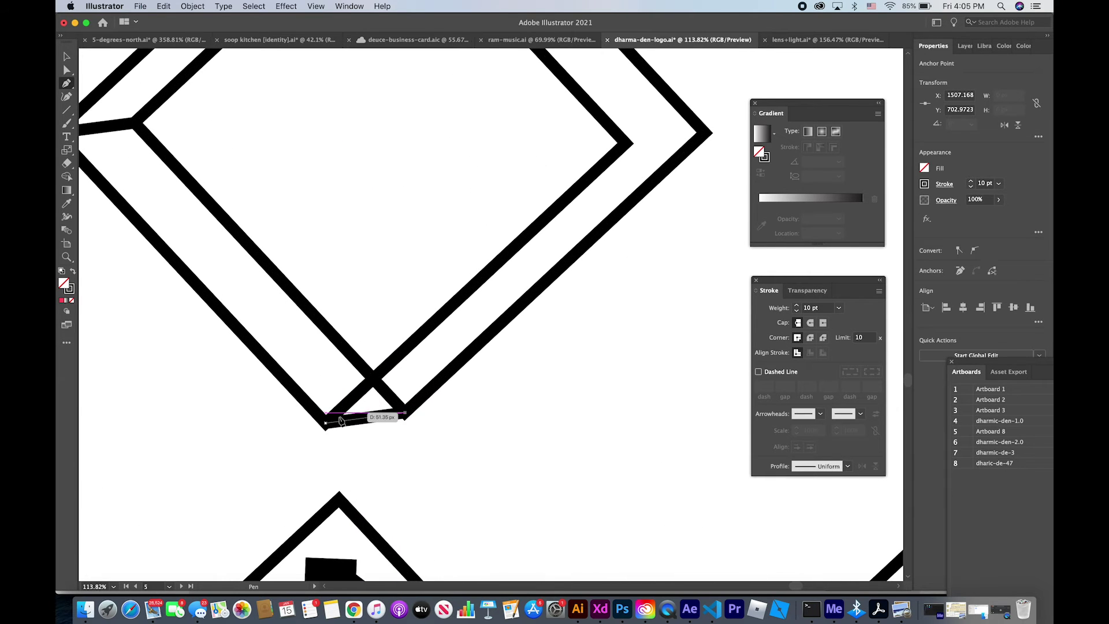
left_click_drag(325, 426, 329, 442)
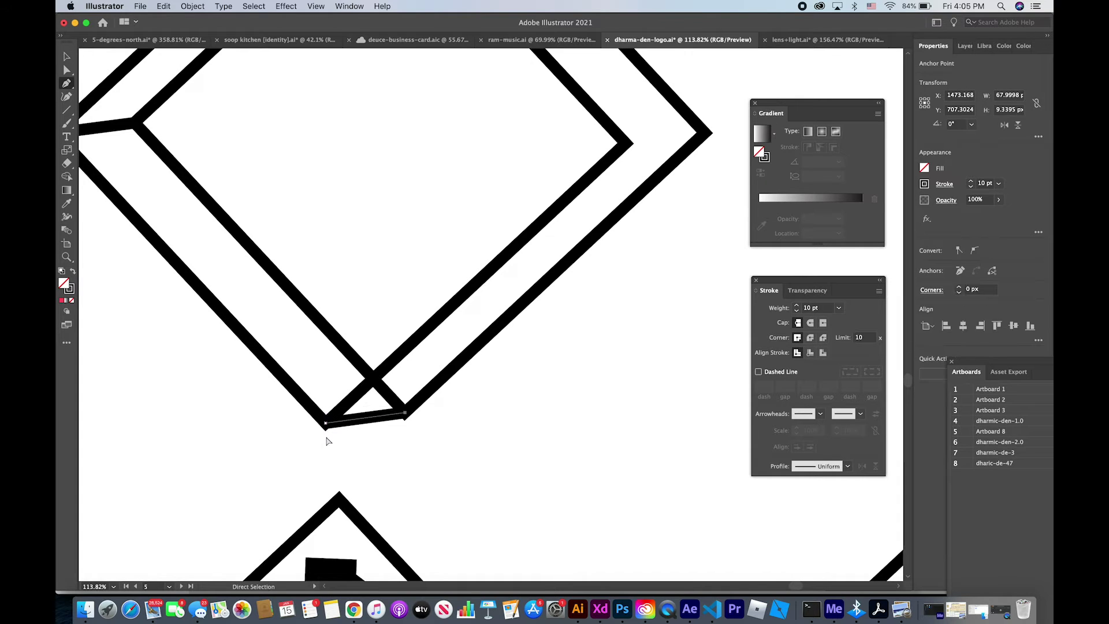
Snap the bottom edge's left end to the corner, nudge it up, lower its right end.
left_click(67, 70)
left_click_drag(336, 423, 327, 430)
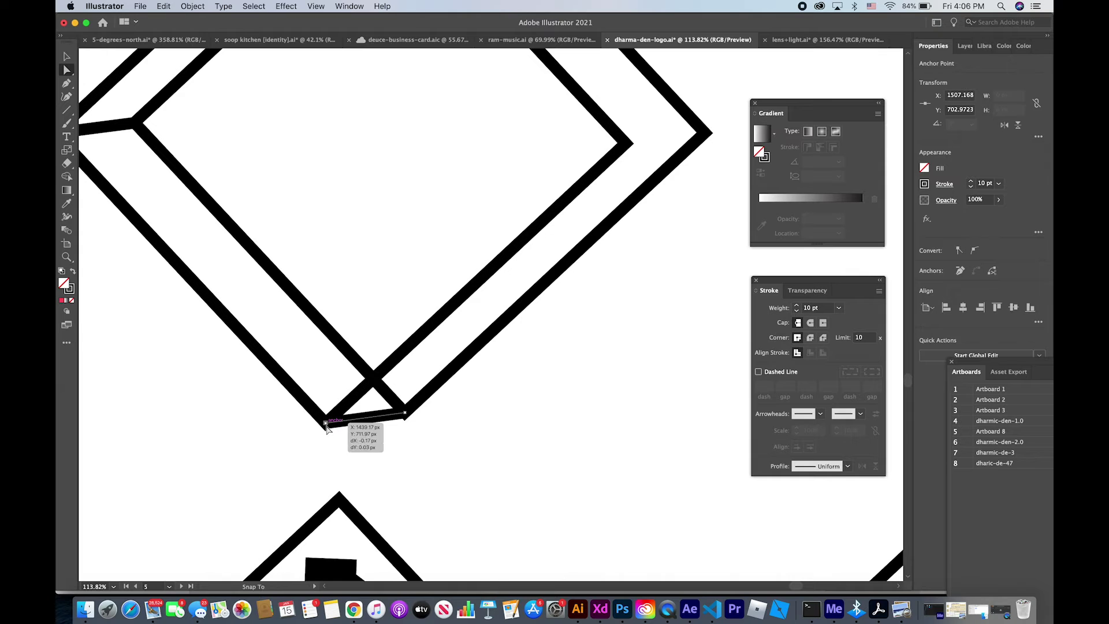
left_click(368, 444)
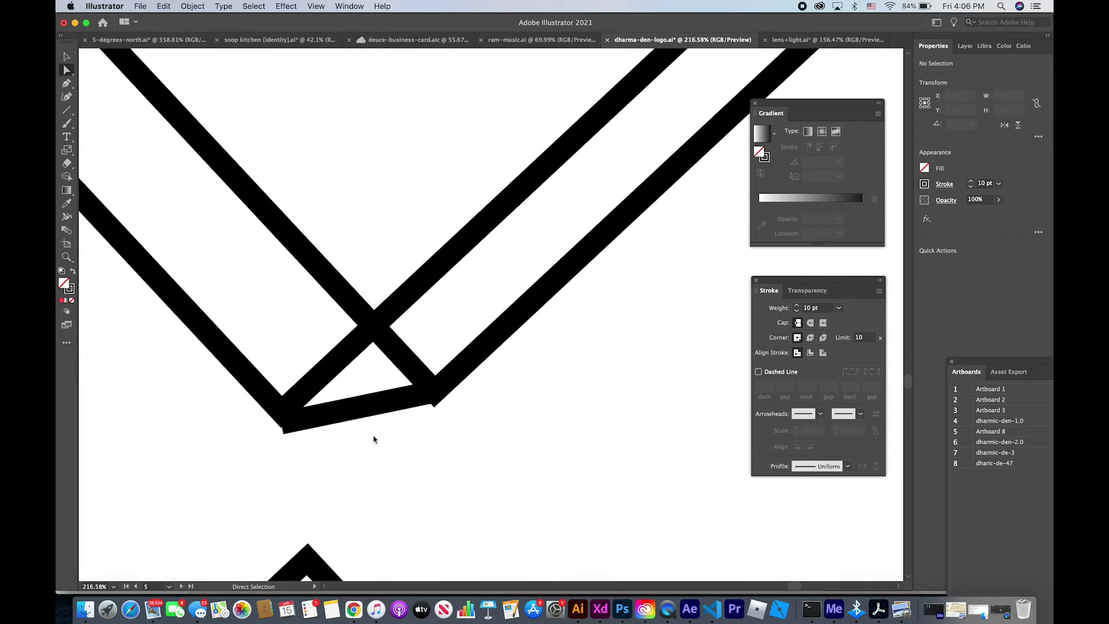
scroll(374, 439, "up", 3)
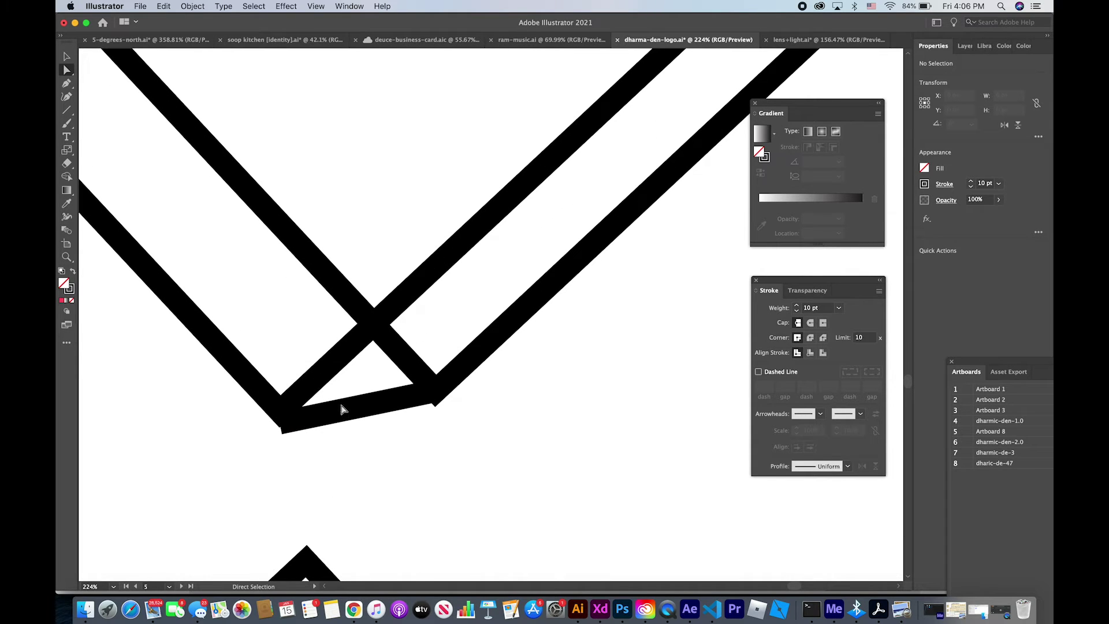
left_click(342, 409)
key("Up")
key("Up")
key("Up")
key("Up")
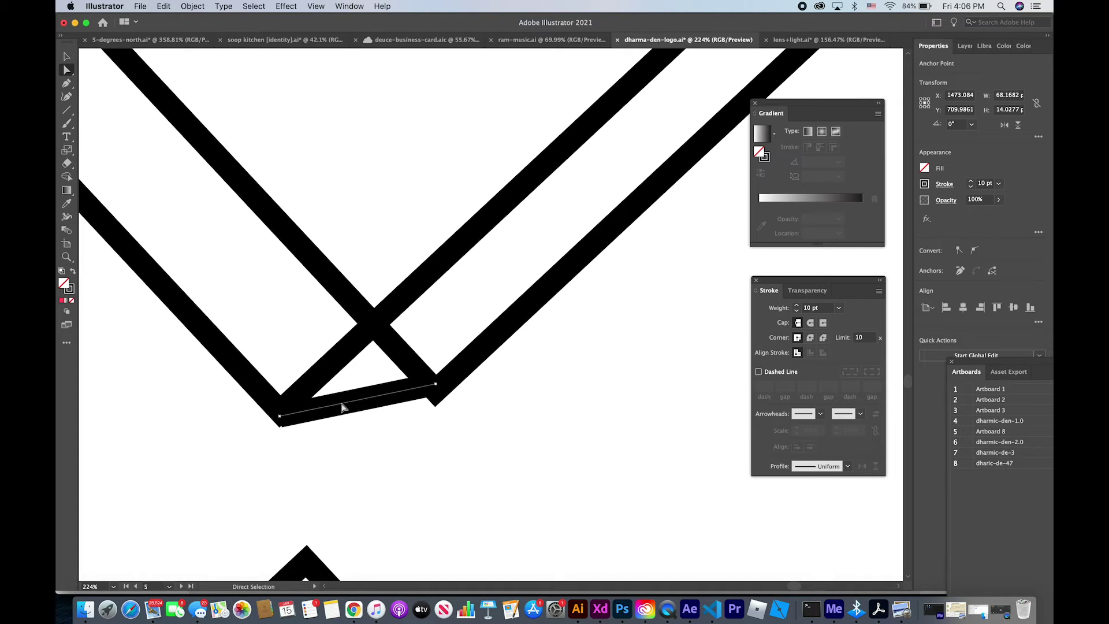
left_click_drag(435, 383, 436, 399)
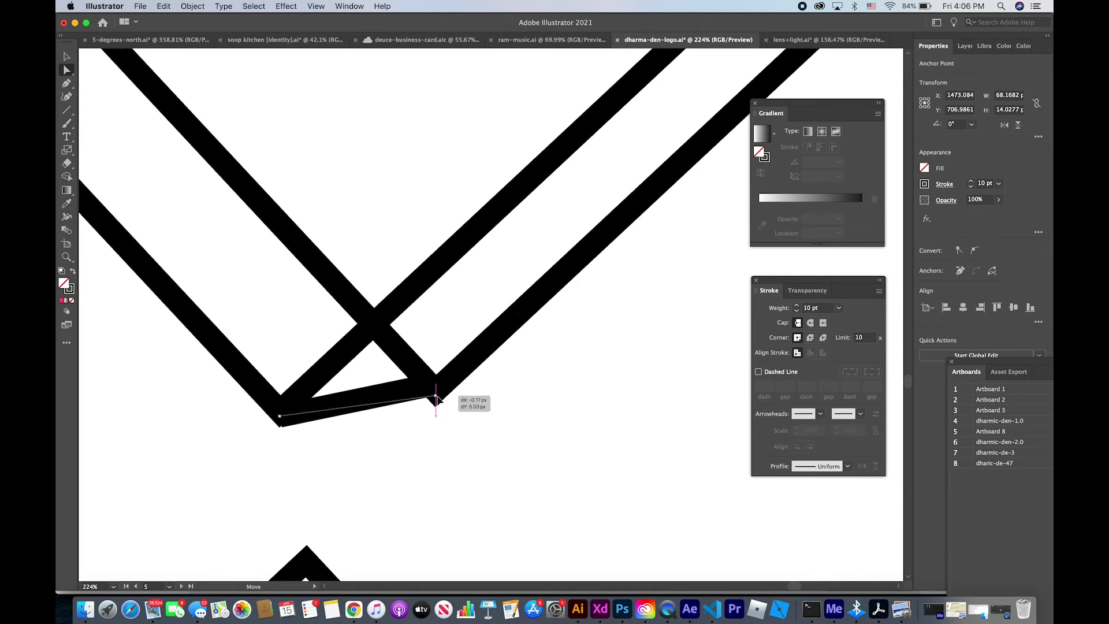
left_click(485, 420)
scroll(487, 419, "down", 5)
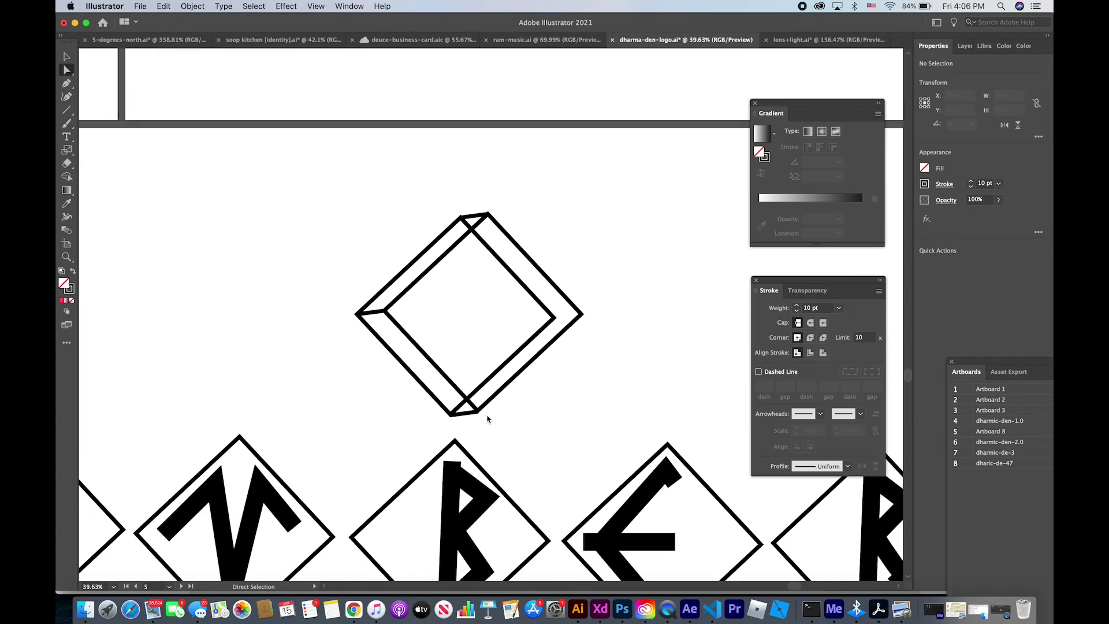
Draw a short line joining the front diamond's inner and outer right corners.
left_click(69, 98)
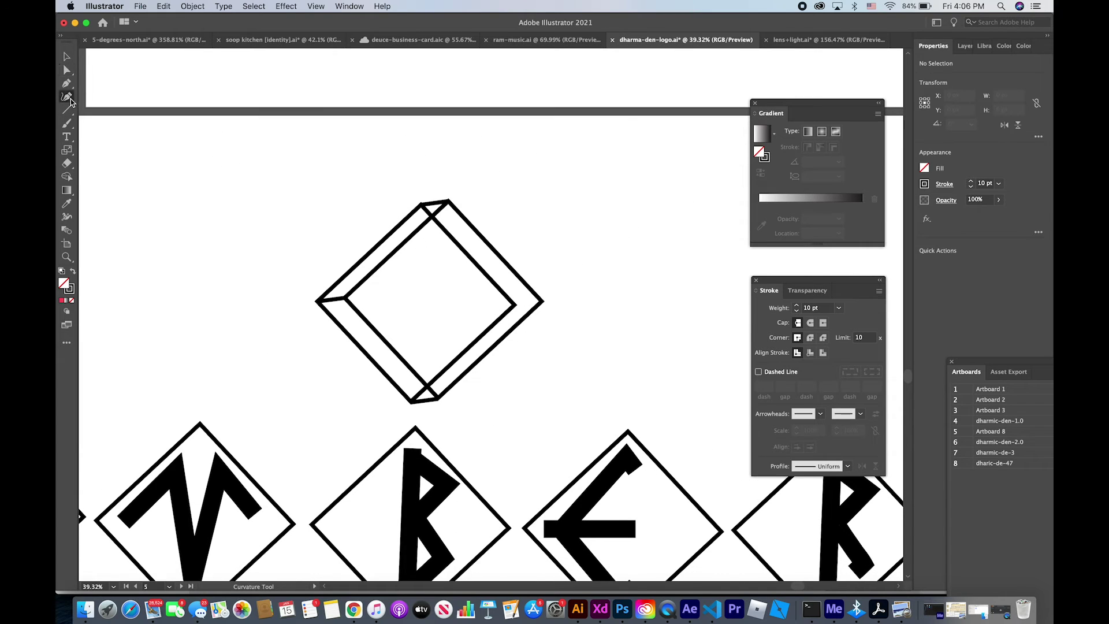
left_click(512, 300)
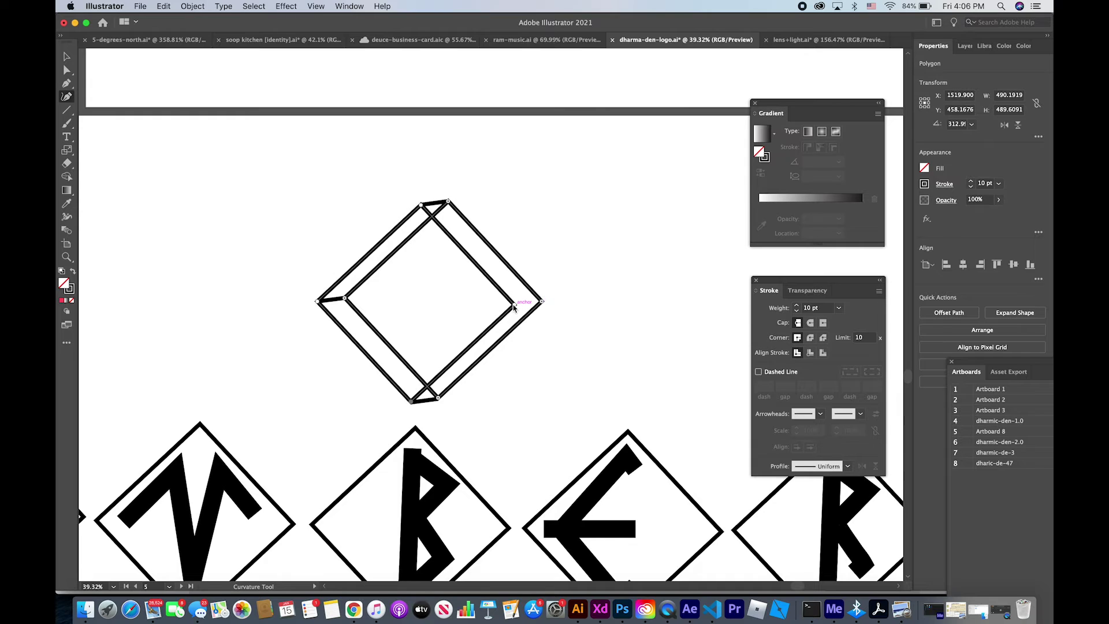
double_click(514, 305)
key("ctrl+z")
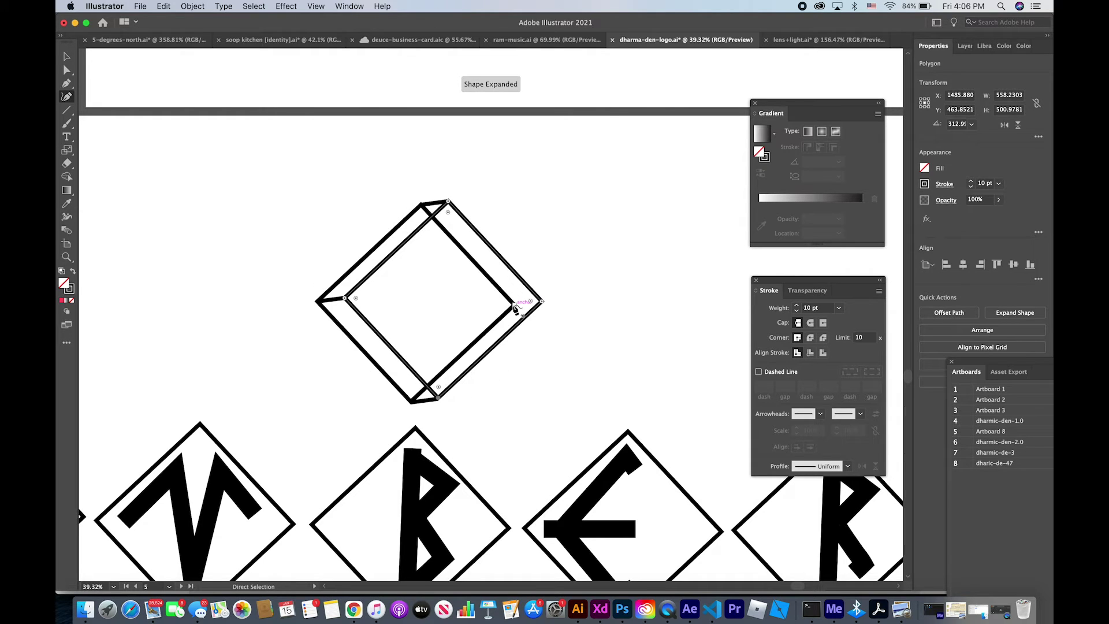
key("p")
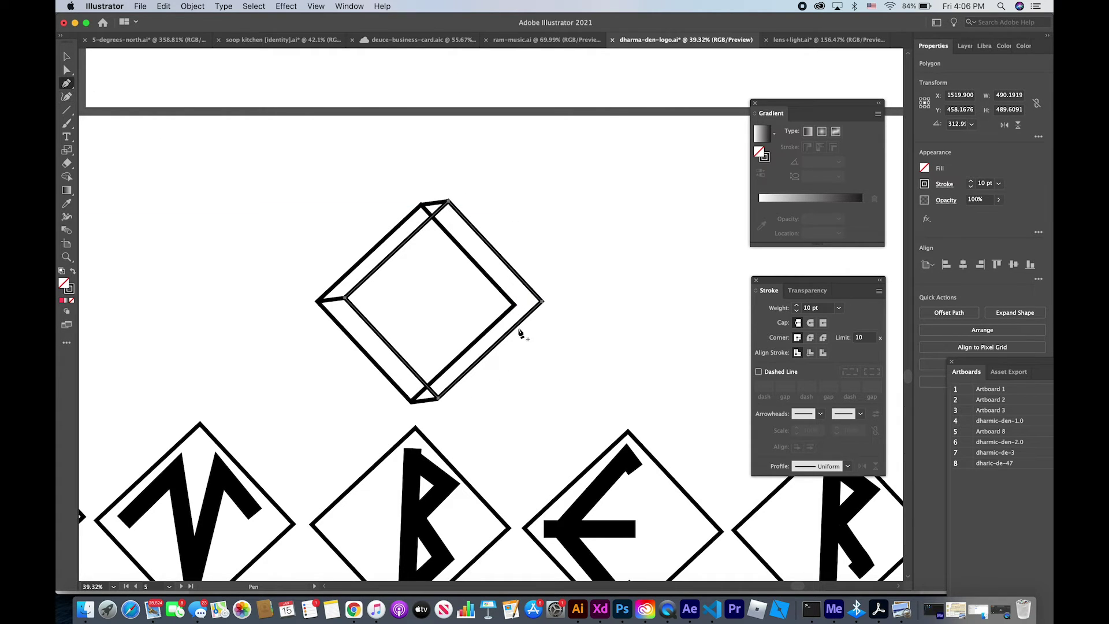
left_click(515, 304)
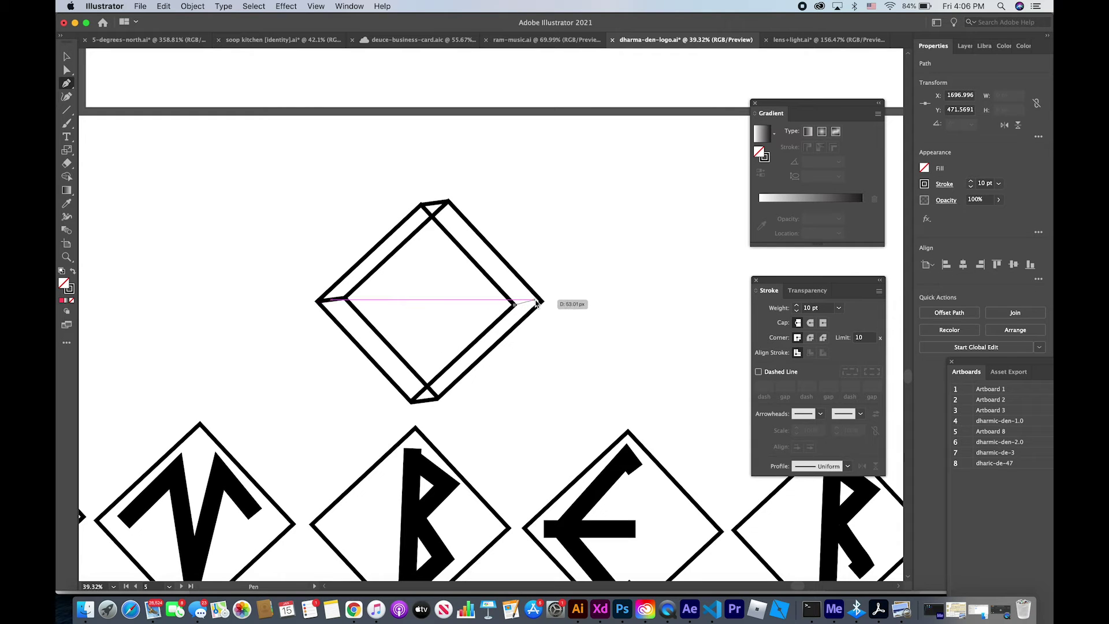
left_click(539, 300)
left_click(66, 56)
left_click(151, 133)
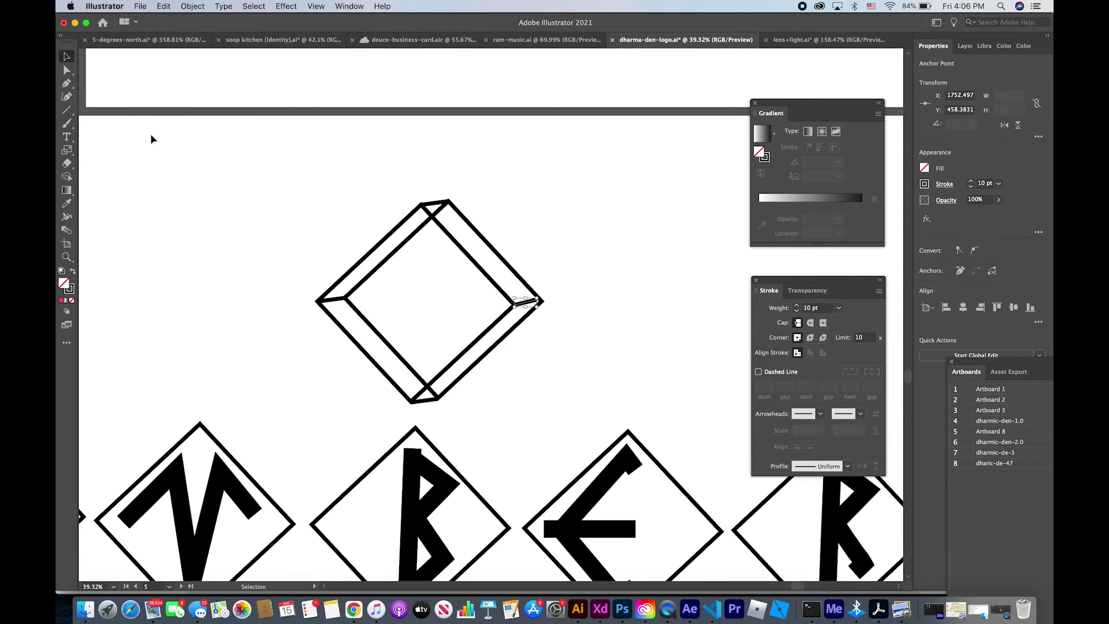
Create a blank 1920×1080 document in Photoshop.
scroll(164, 151, "down", 5)
scroll(163, 152, "up", 1)
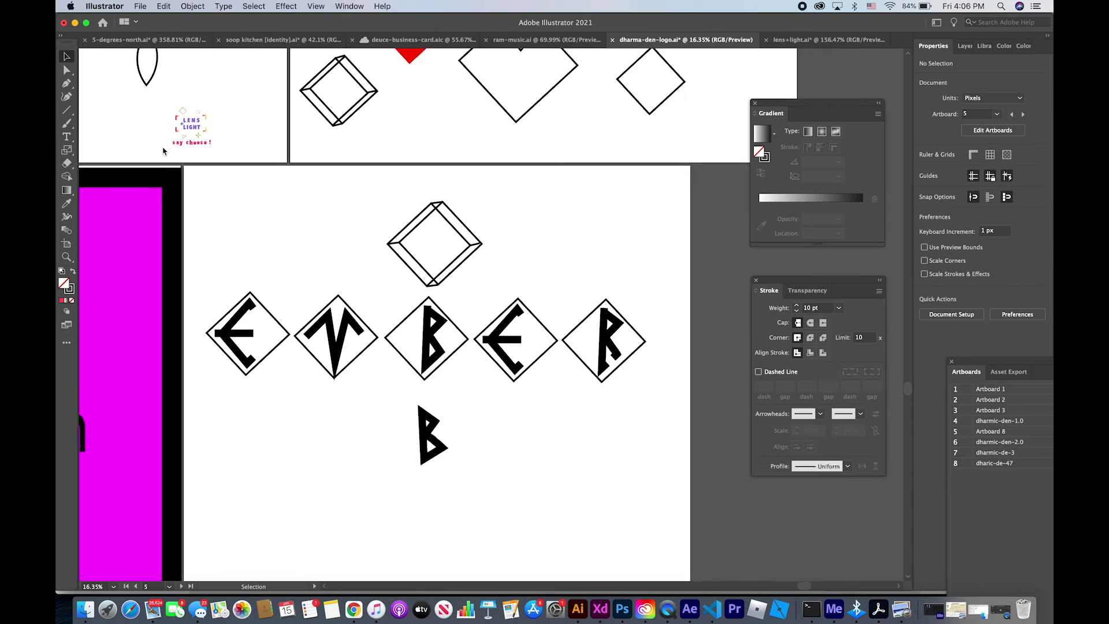
scroll(164, 152, "up", 1)
scroll(163, 151, "up", 1)
scroll(164, 151, "up", 1)
scroll(164, 151, "right", 2)
scroll(163, 151, "down", 1)
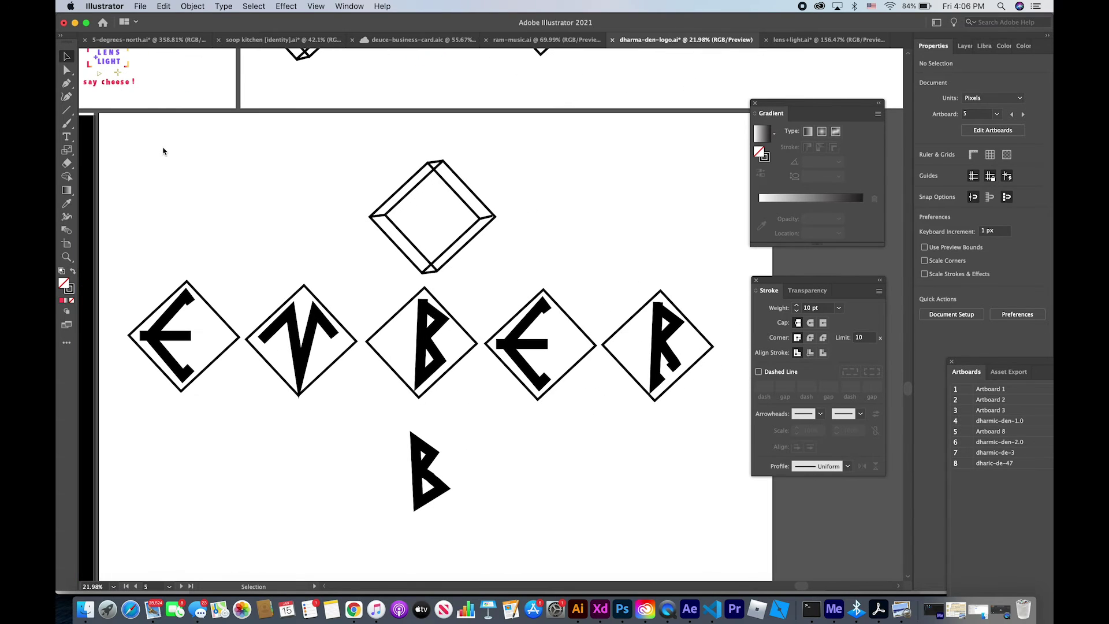
key("super+Tab")
key("super+Tab")
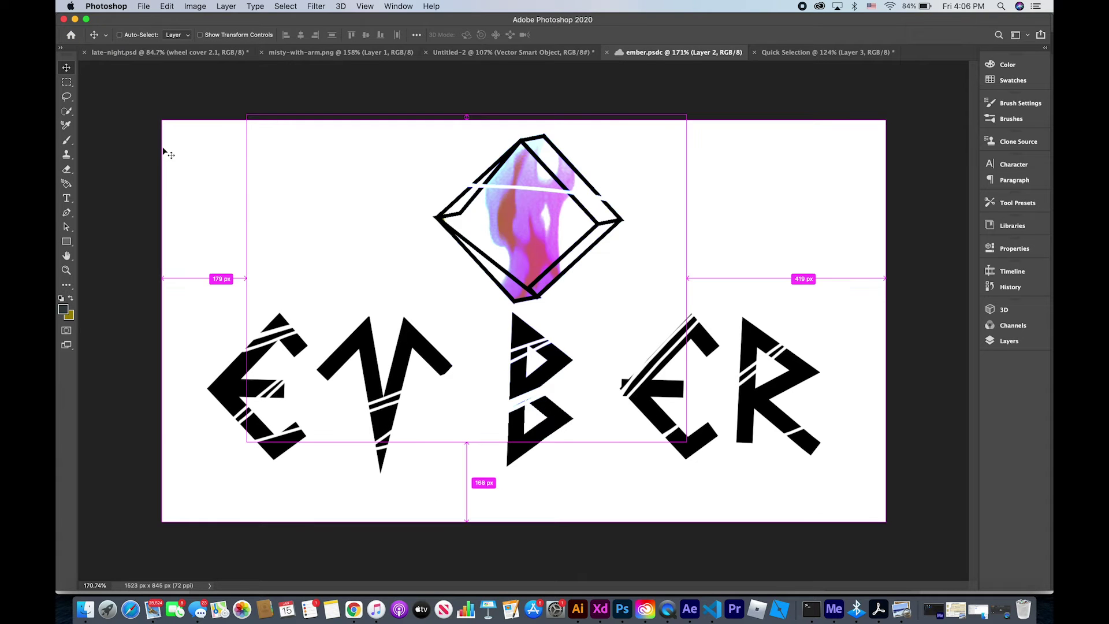
key("super+n")
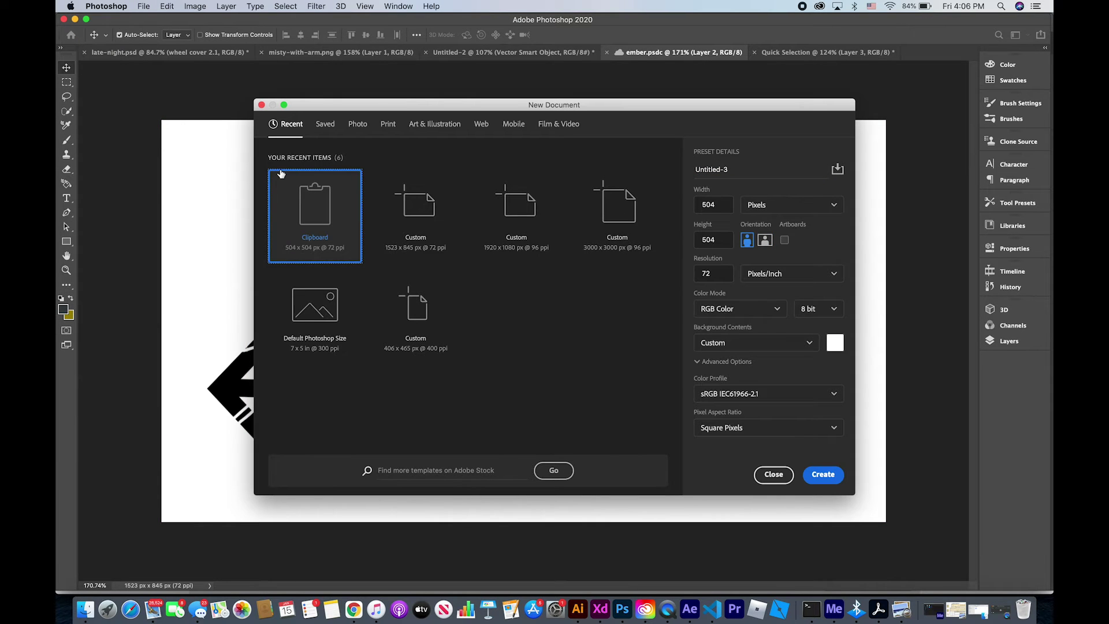
left_click(512, 218)
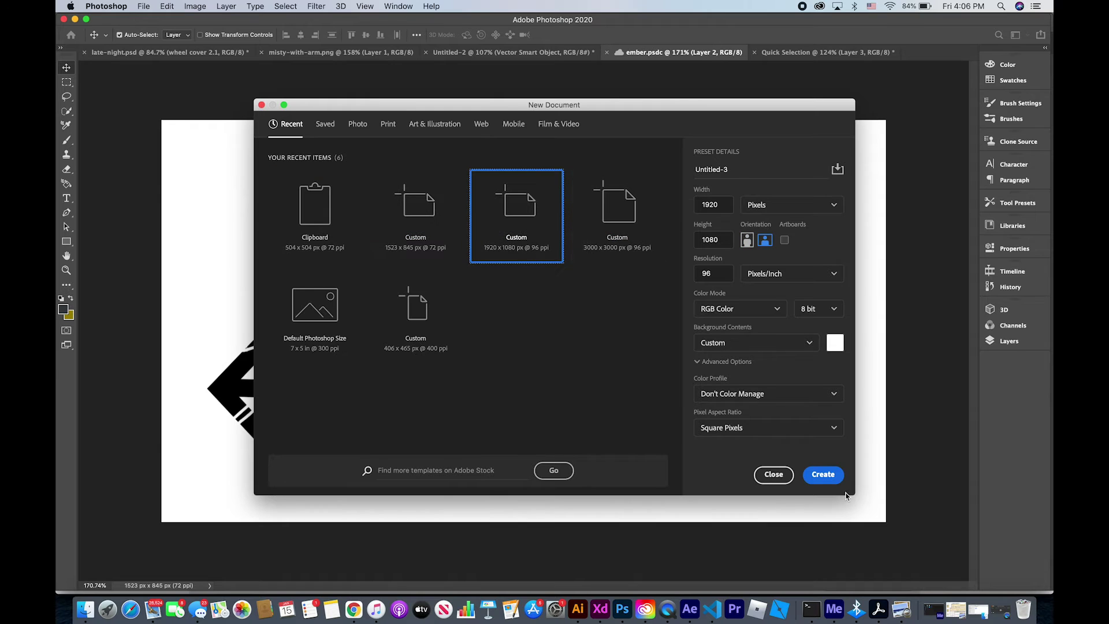
left_click(831, 475)
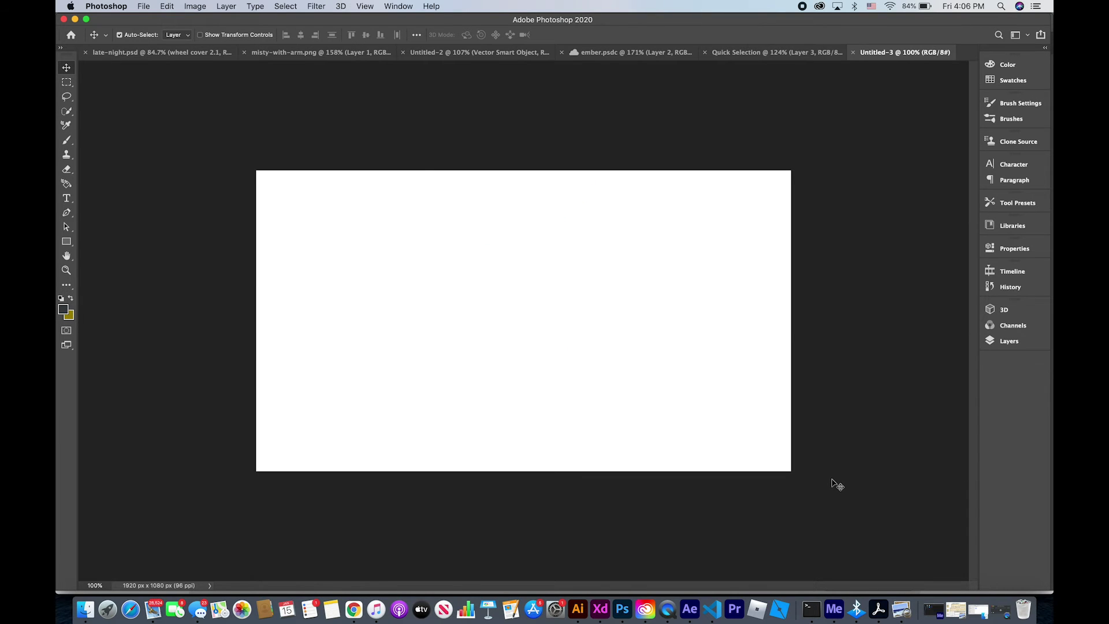
key("super+Tab")
Fill the cube with red-orange ff6d4a and slightly shift the front face's outline.
left_click_drag(323, 134, 503, 251)
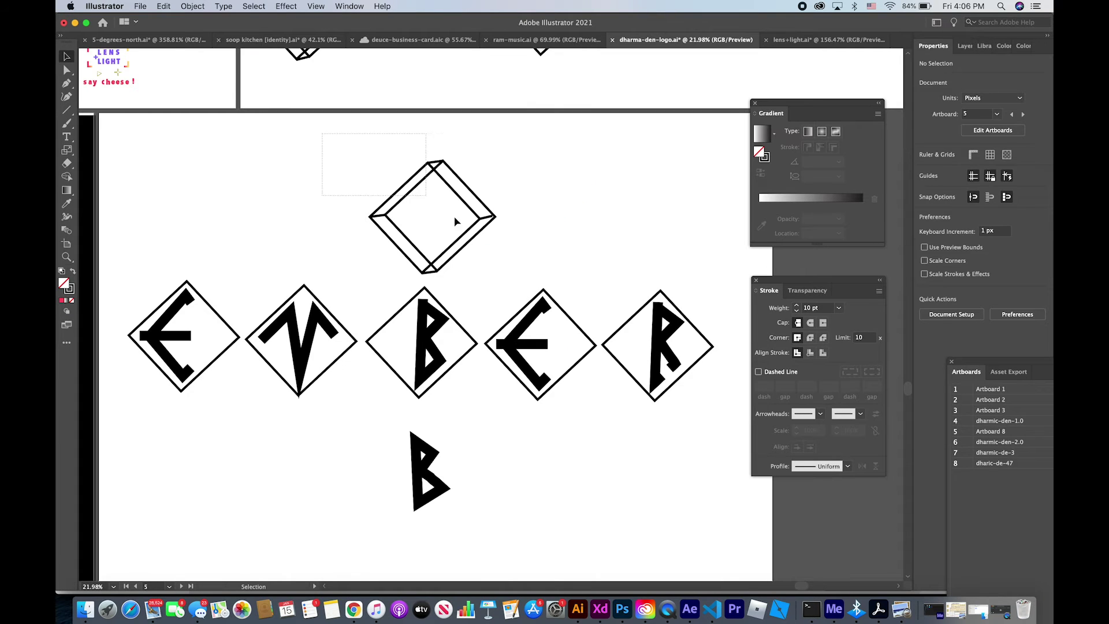
left_click(924, 167)
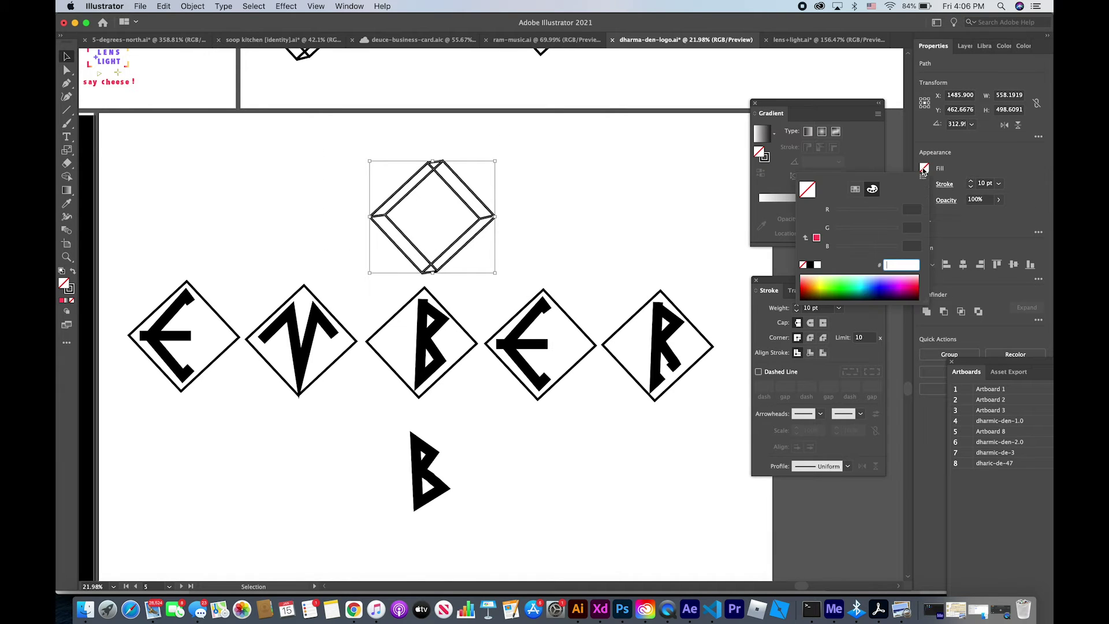
left_click(804, 286)
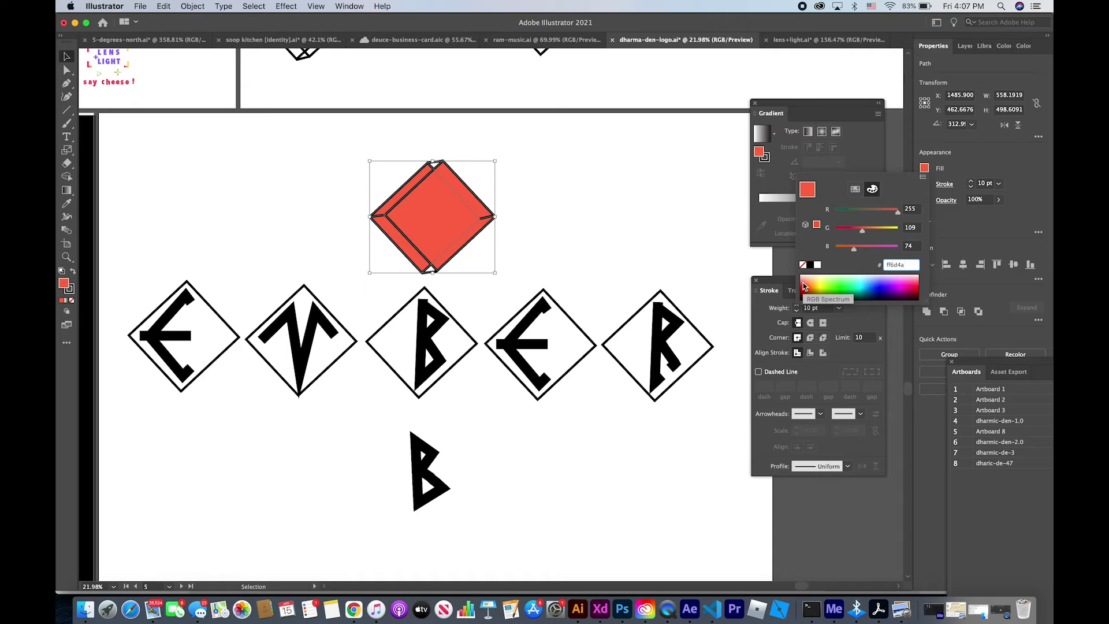
left_click(625, 230)
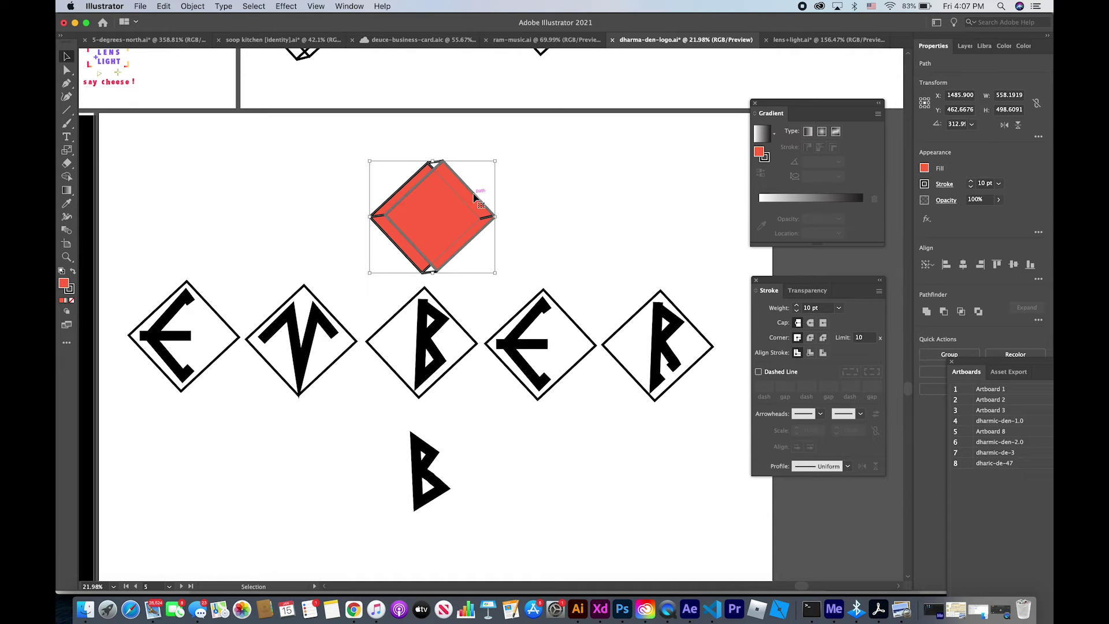
left_click(582, 191)
key("a")
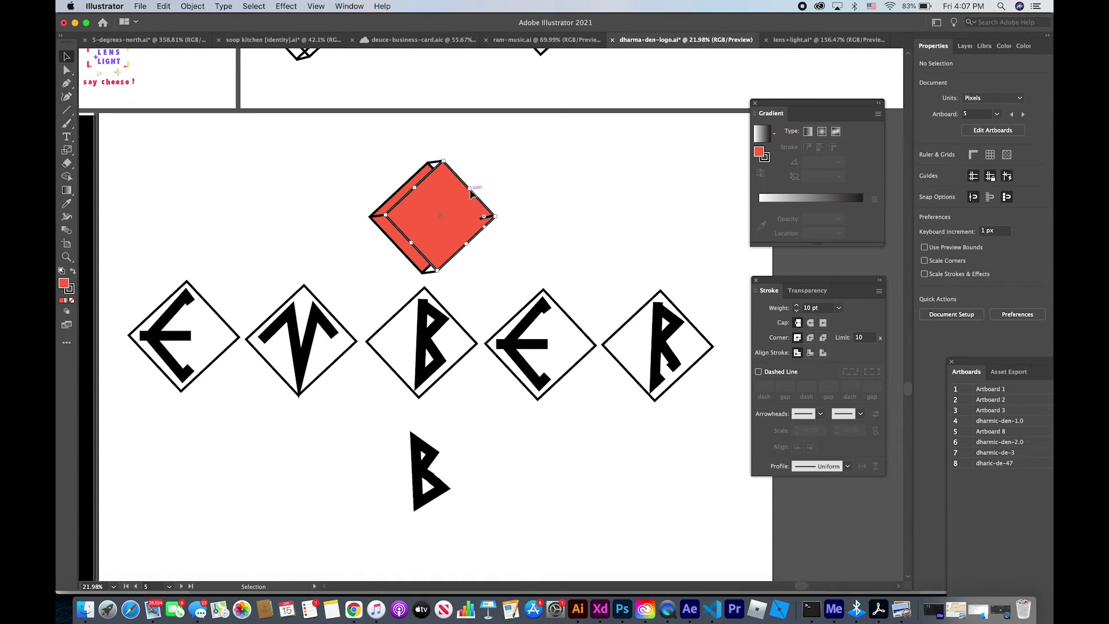
left_click(471, 194)
left_click_drag(471, 194, 472, 195)
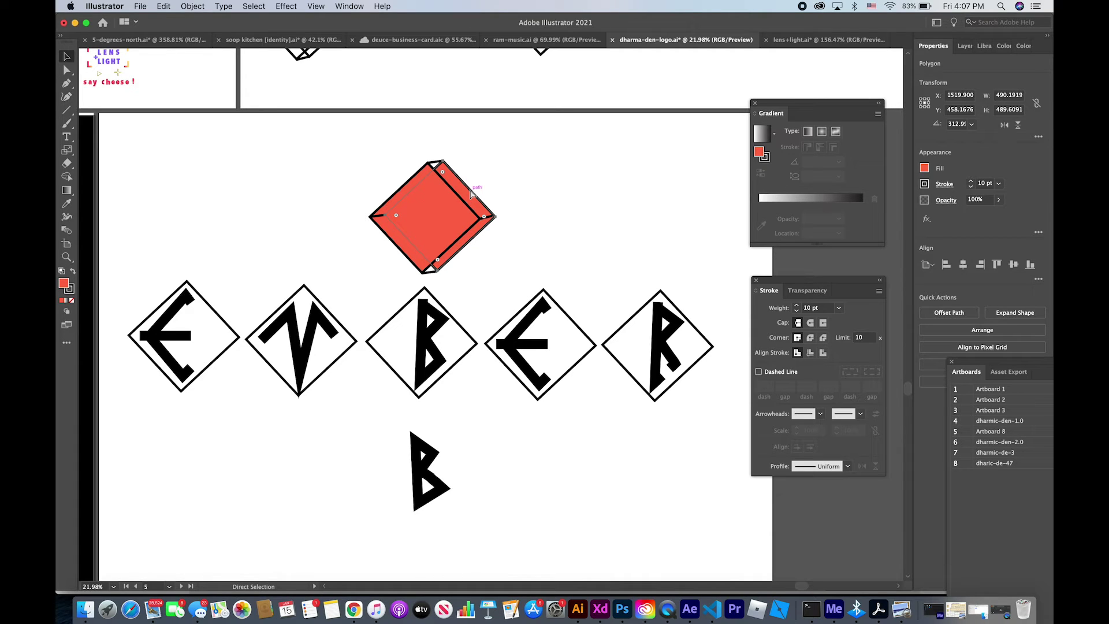
Inspect the red front face and the short black left-corner line with the selection tools.
key("v")
left_click(572, 168)
scroll(573, 167, "up", 5, "alt")
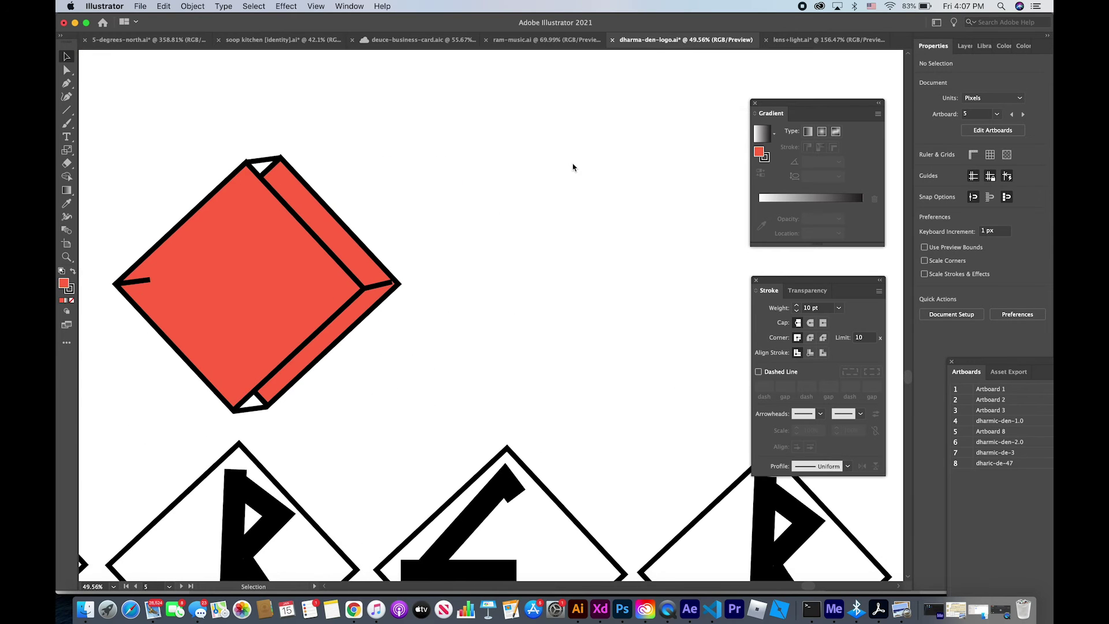
scroll(573, 167, "left", 5)
left_click(404, 261)
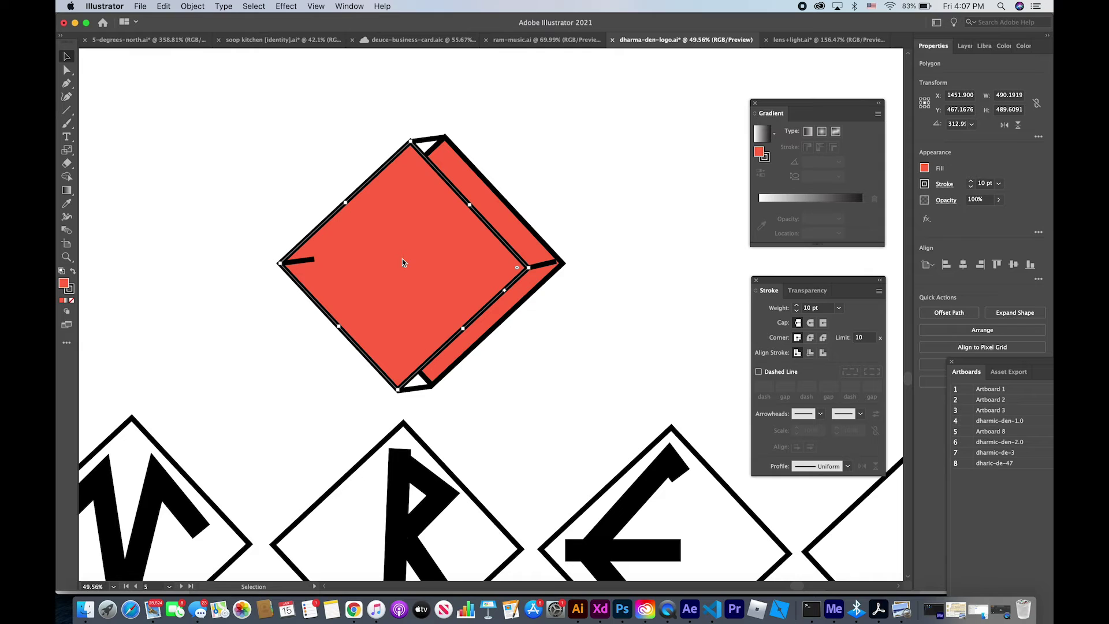
left_click(613, 178)
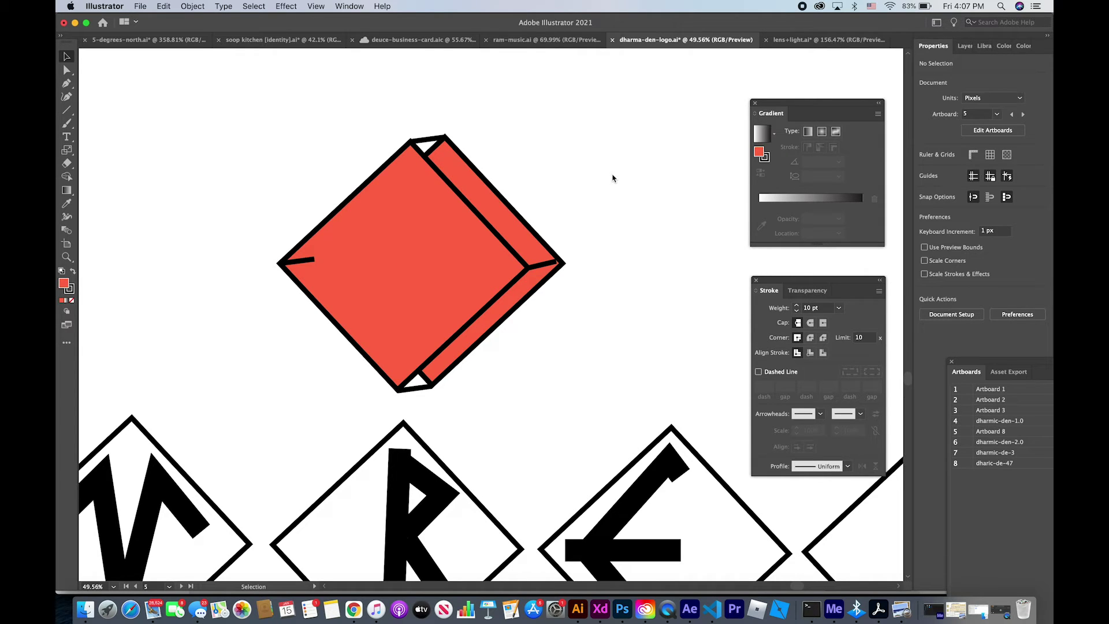
left_click(298, 260)
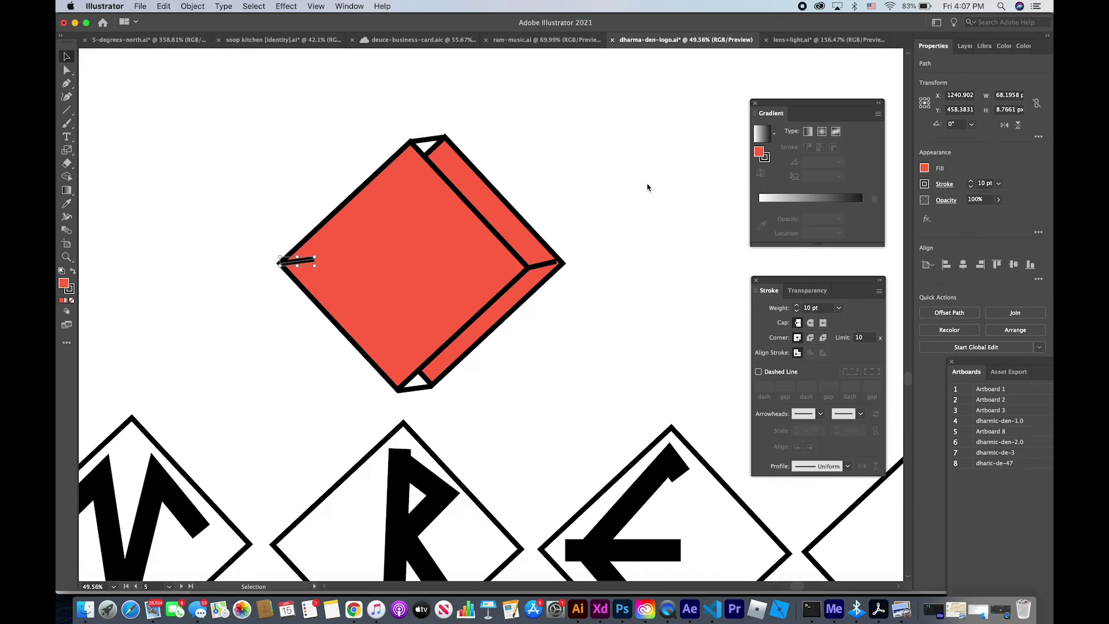
key("a")
key("v")
Set the cube's red front face opacity to 53%.
left_click(453, 251)
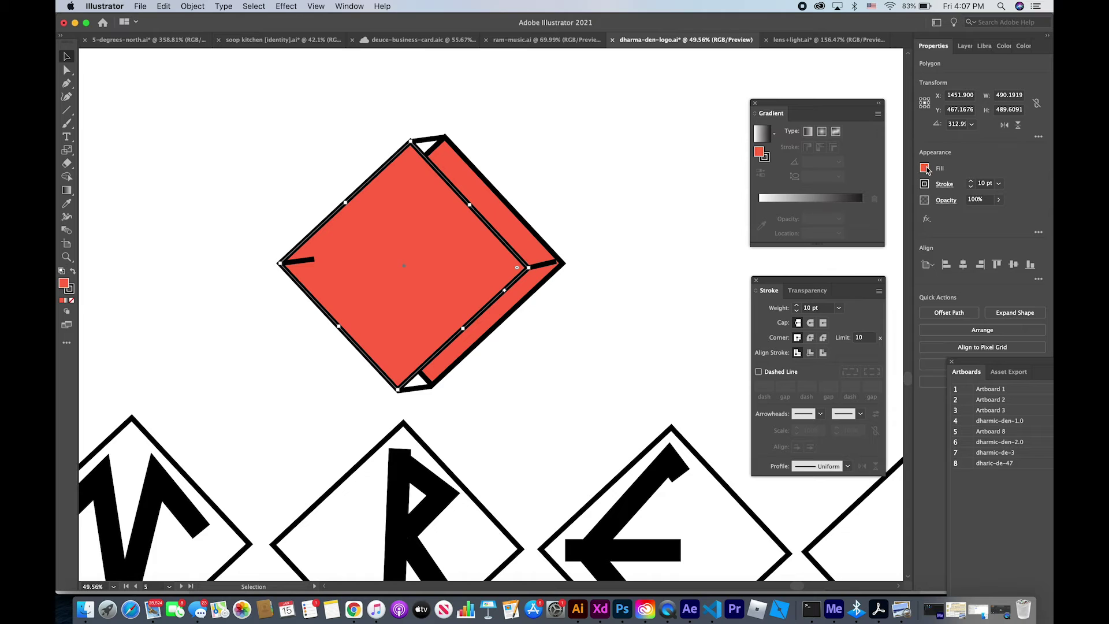
left_click(925, 168)
left_click(980, 167)
left_click(999, 199)
left_click(980, 215)
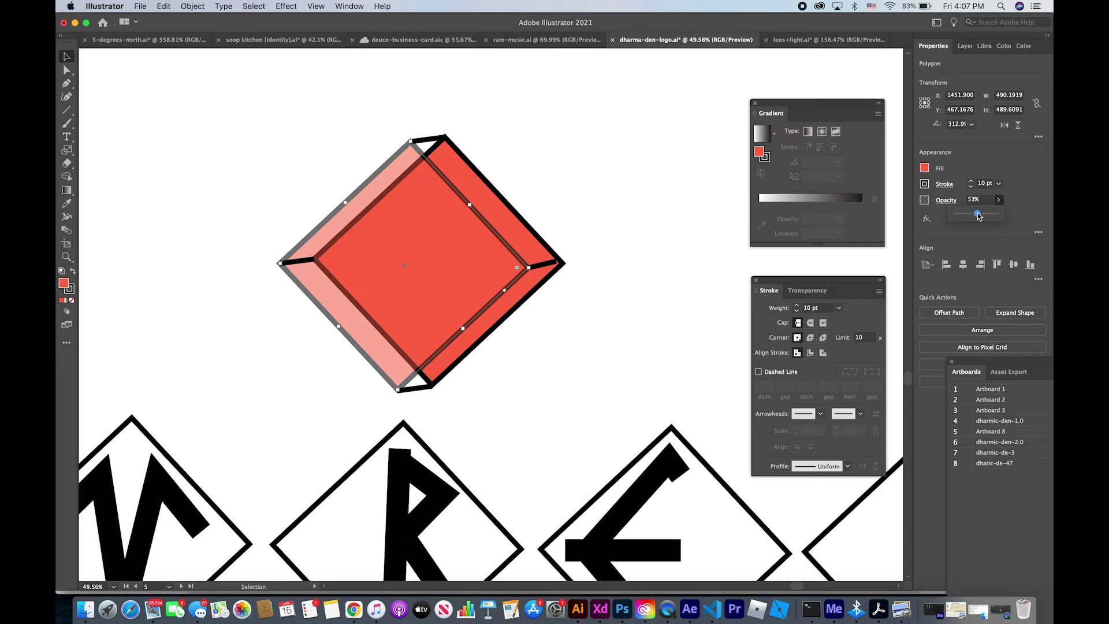
left_click(677, 274)
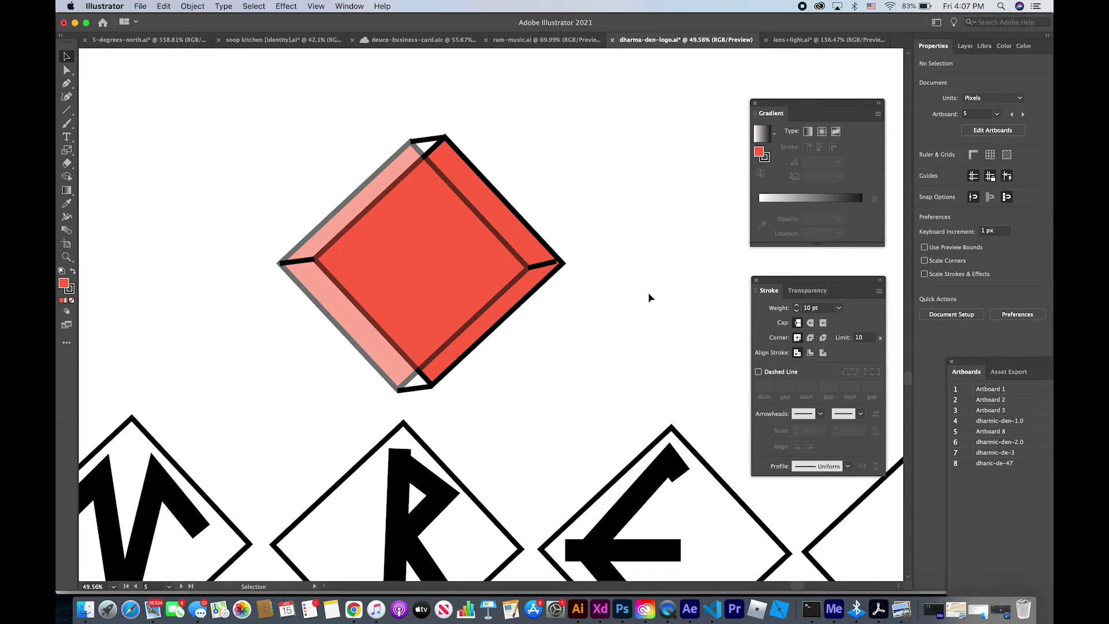
scroll(648, 298, "down", 5)
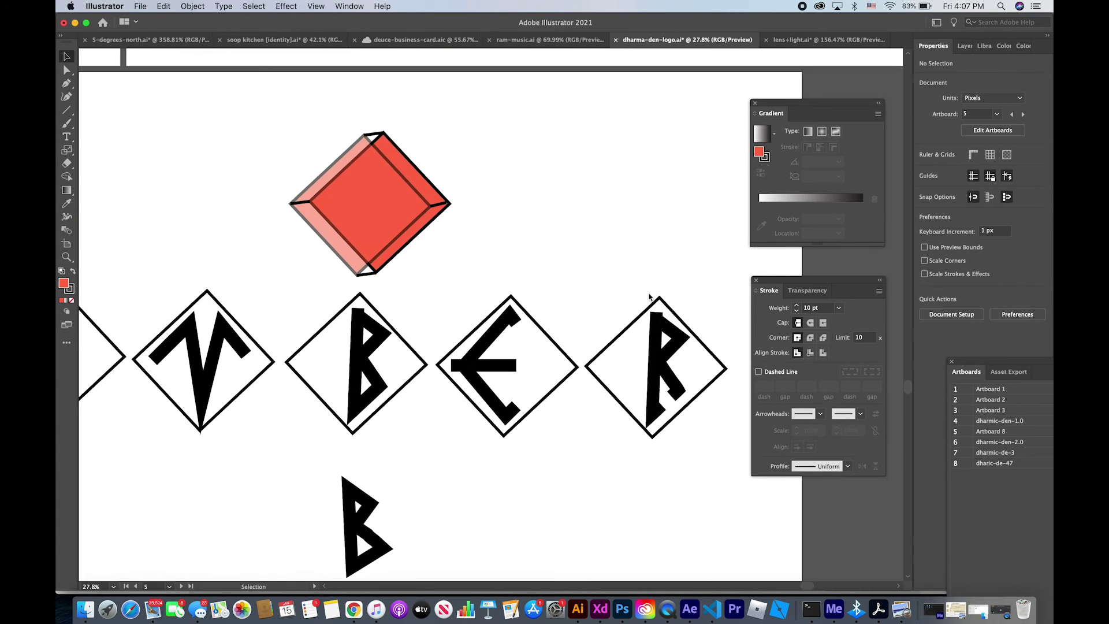
scroll(650, 297, "up", 1)
left_click(436, 235)
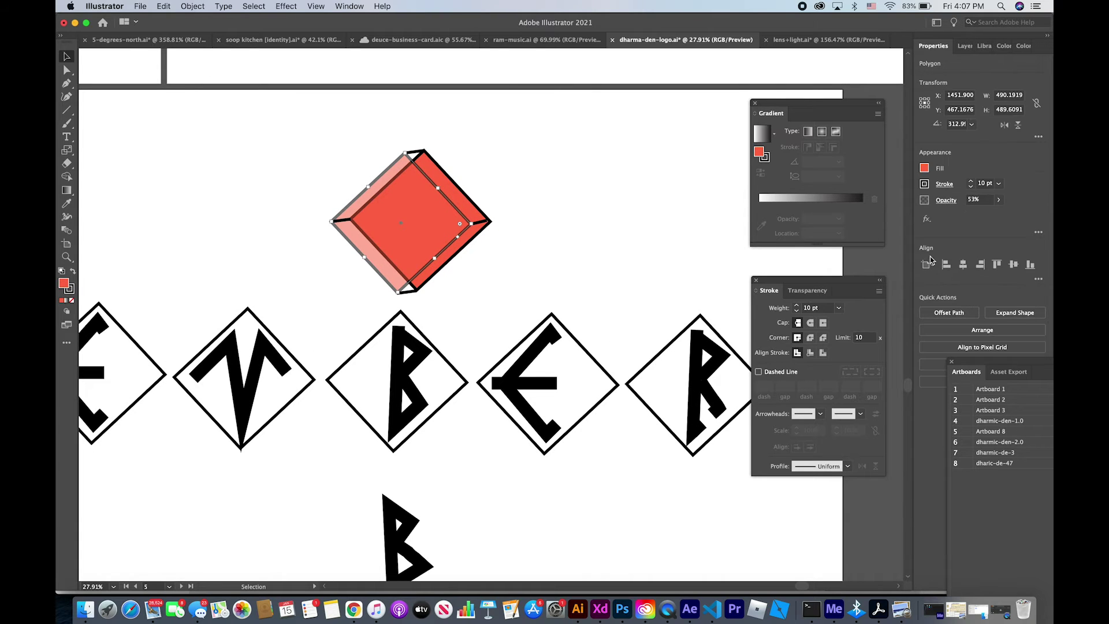
left_click(976, 201)
key("Return")
left_click(644, 280)
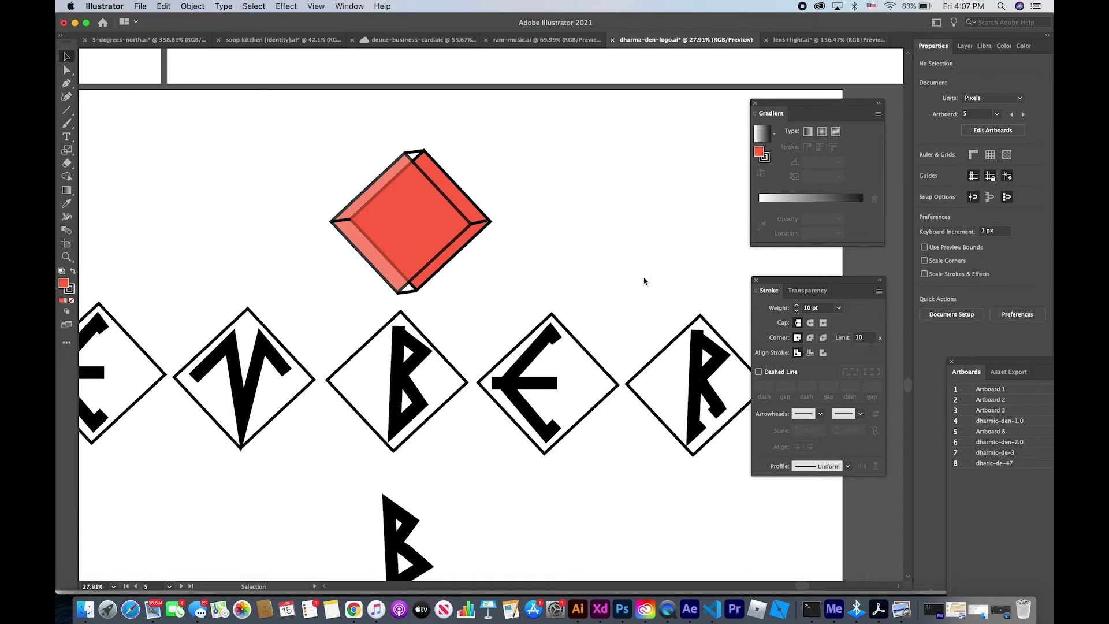
scroll(645, 282, "up", 2)
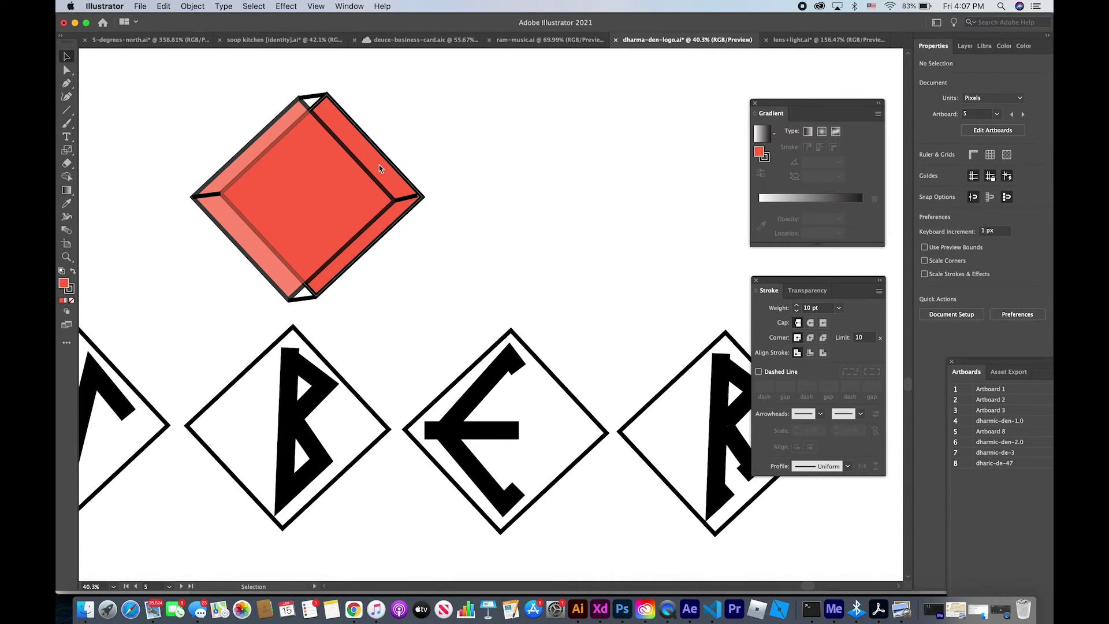
scroll(379, 169, "down", 2)
scroll(379, 168, "left", 2)
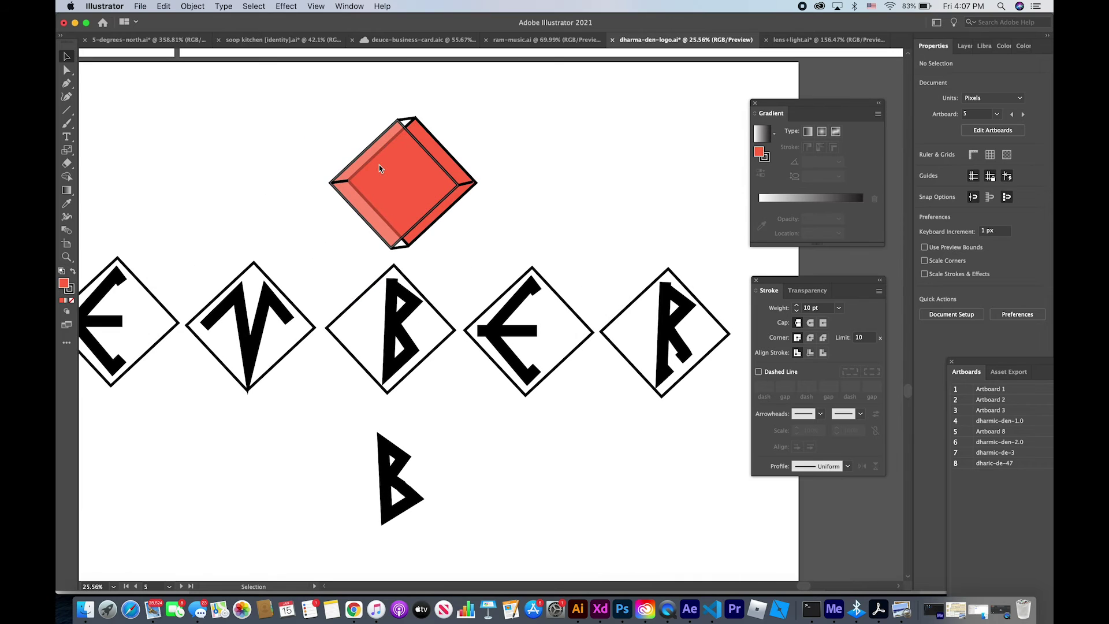
scroll(379, 168, "up", 1)
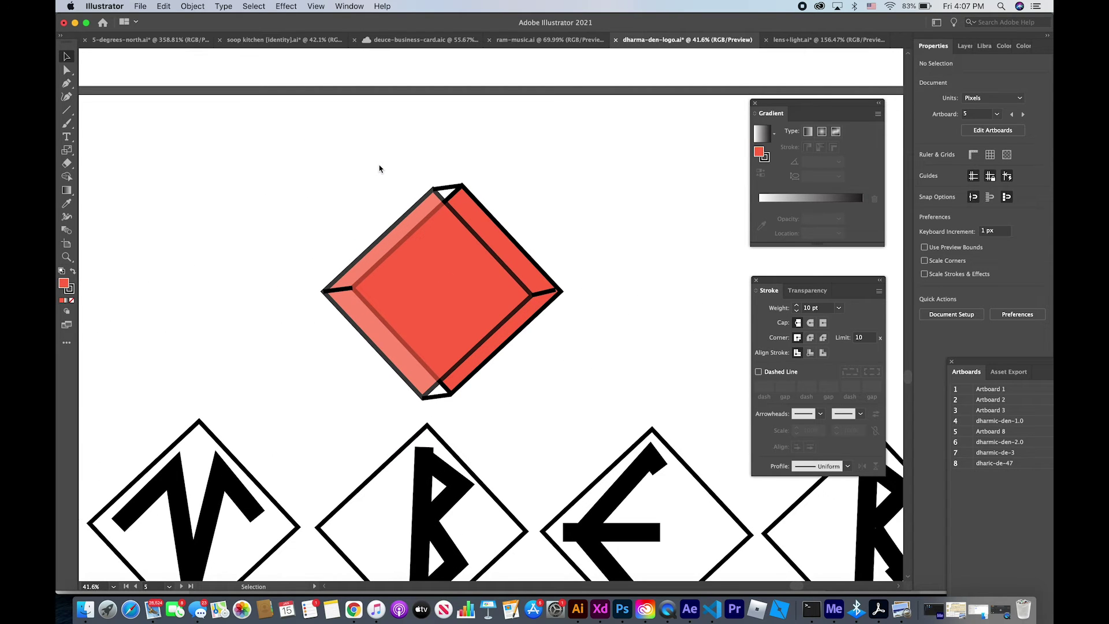
scroll(380, 168, "down", 4)
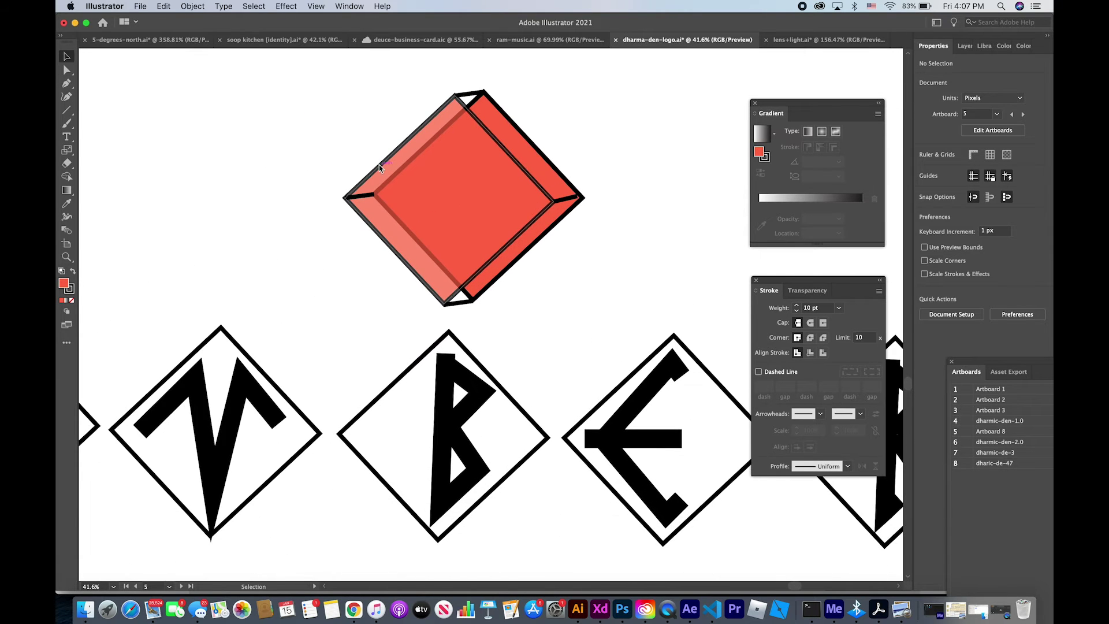
scroll(379, 164, "down", 3)
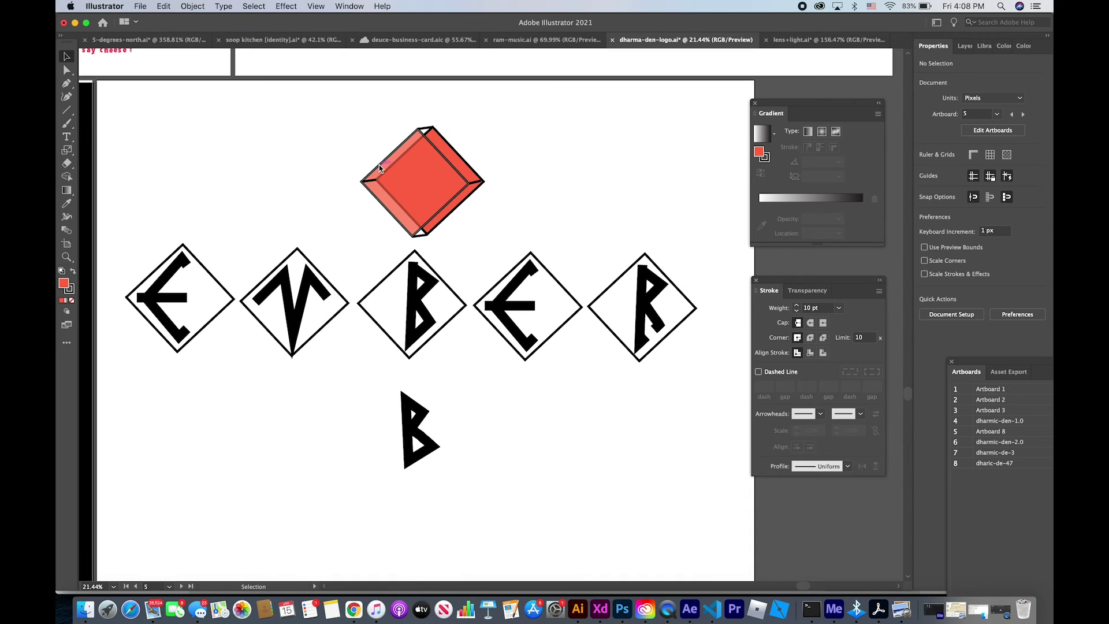
Draw the missing black edge between the cube's inner and outer right corners.
left_click(68, 87)
scroll(507, 133, "up", 4)
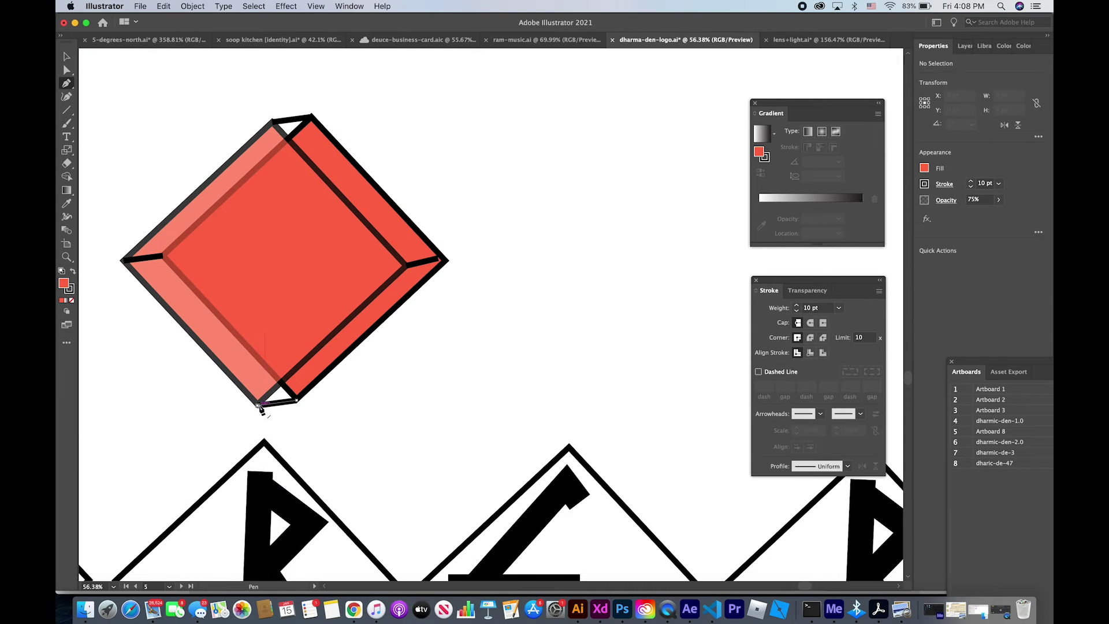
left_click(259, 406)
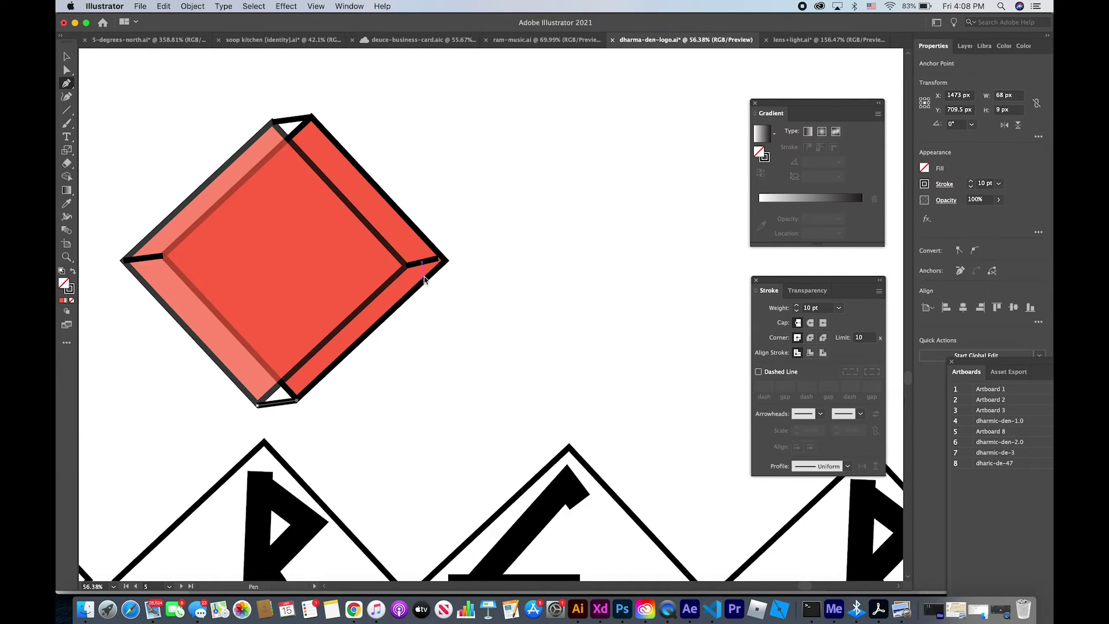
left_click(444, 261)
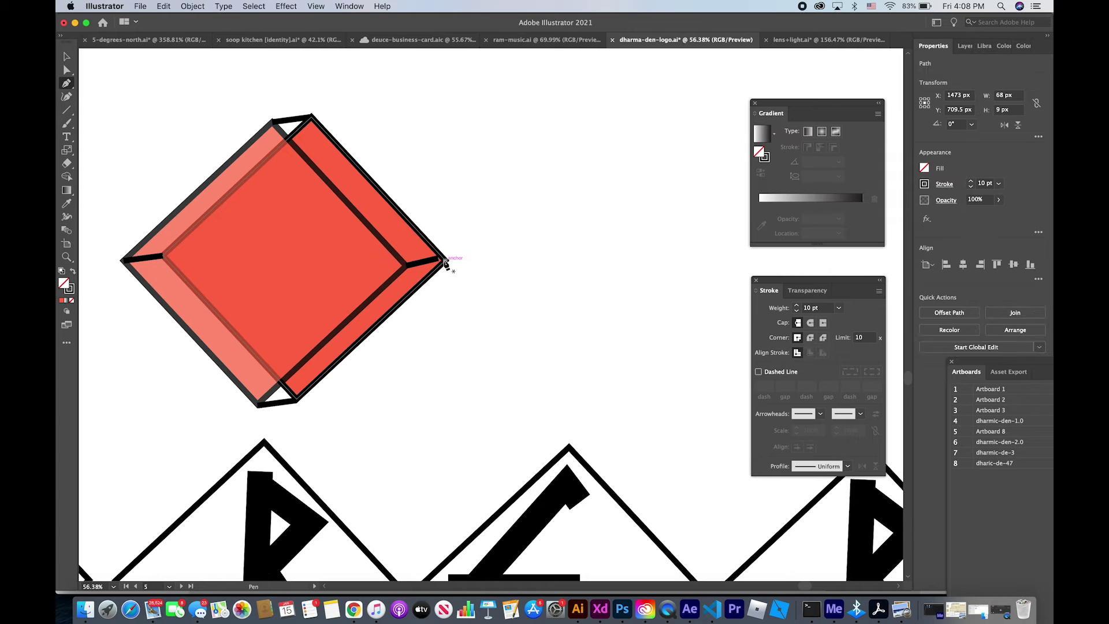
left_click(406, 266)
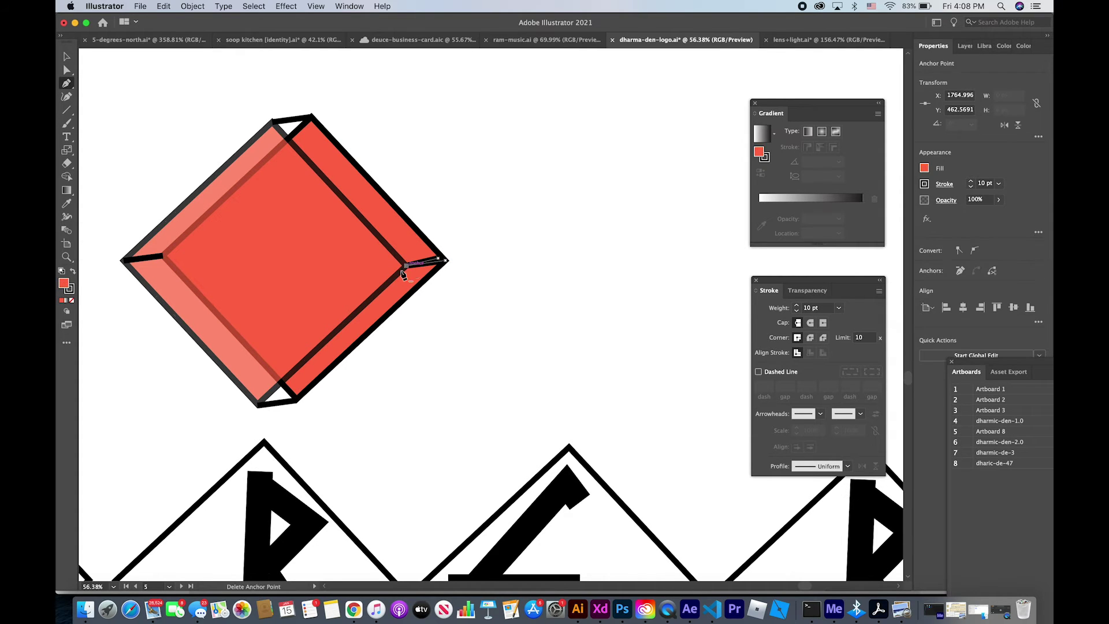
left_click(258, 405)
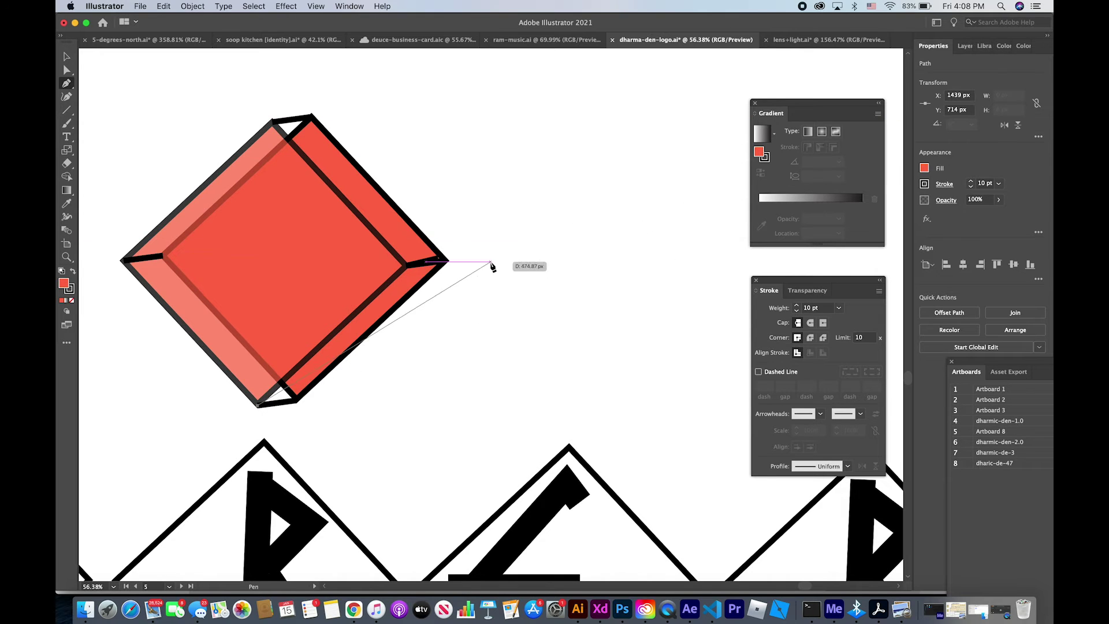
key("v")
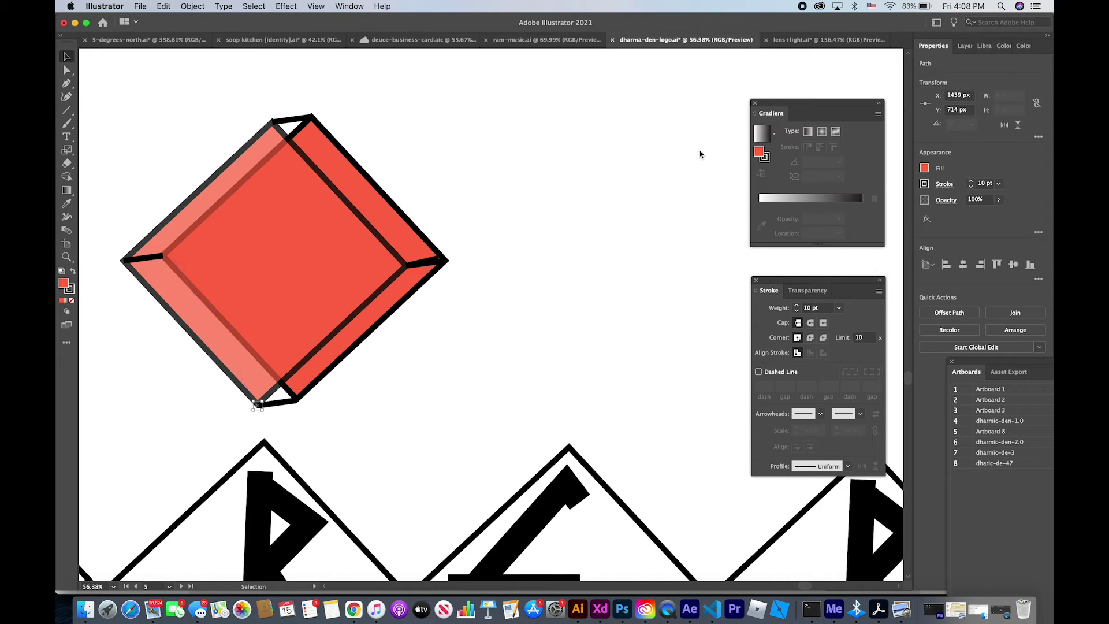
Try yellow and darker orange fills and a moved front diamond, undo them all.
left_click(924, 167)
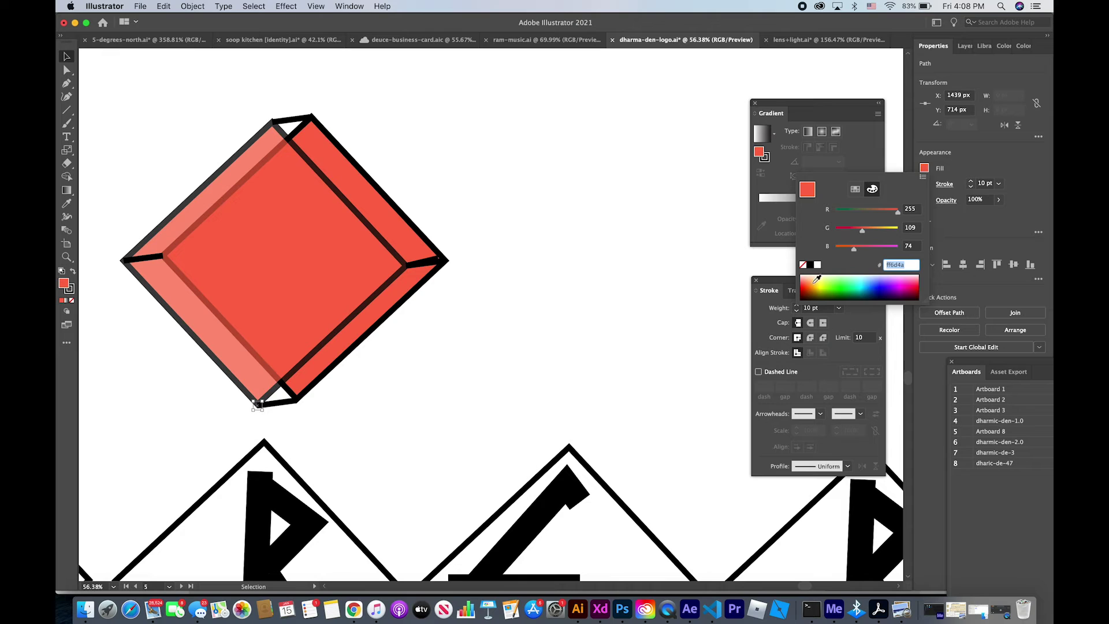
left_click(817, 290)
left_click(815, 296)
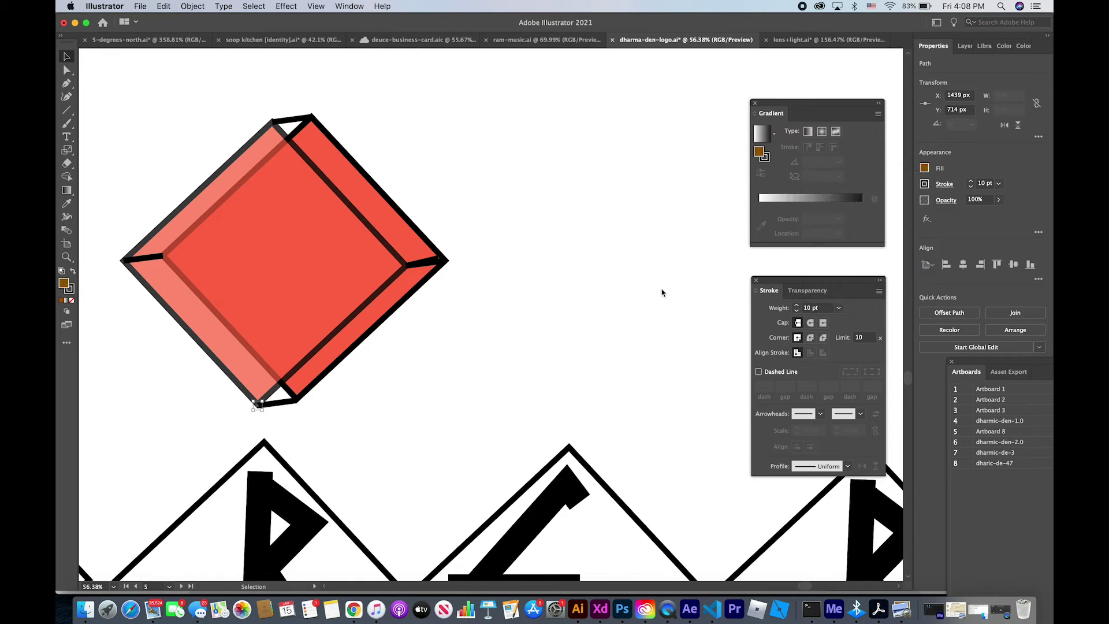
key("super+z")
left_click_drag(360, 325, 445, 321)
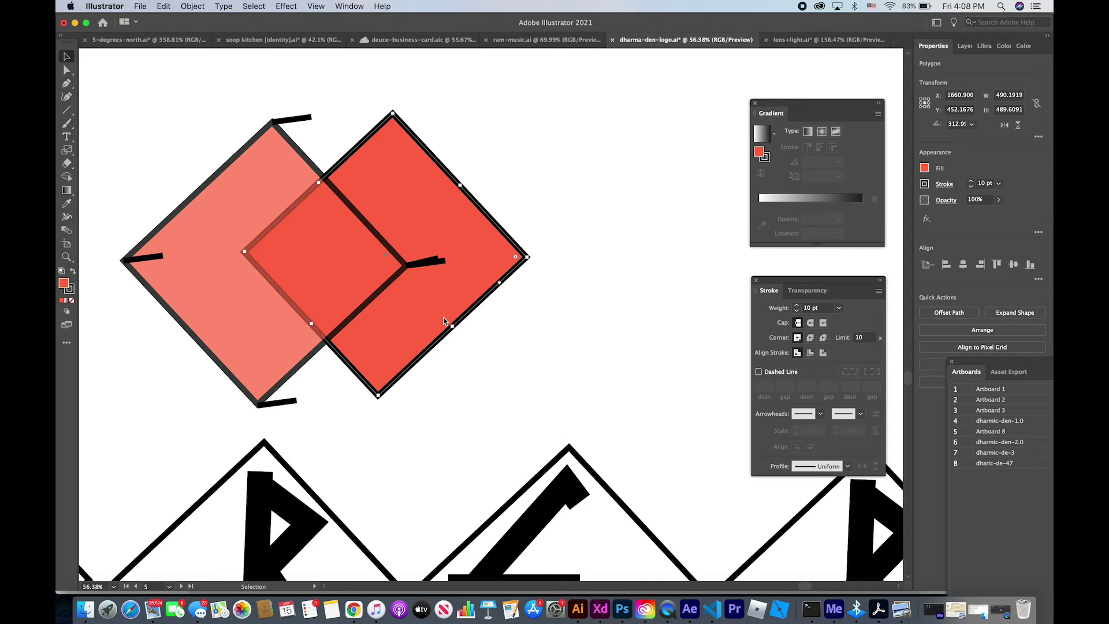
key("super+z")
key("super+z")
key("super+z")
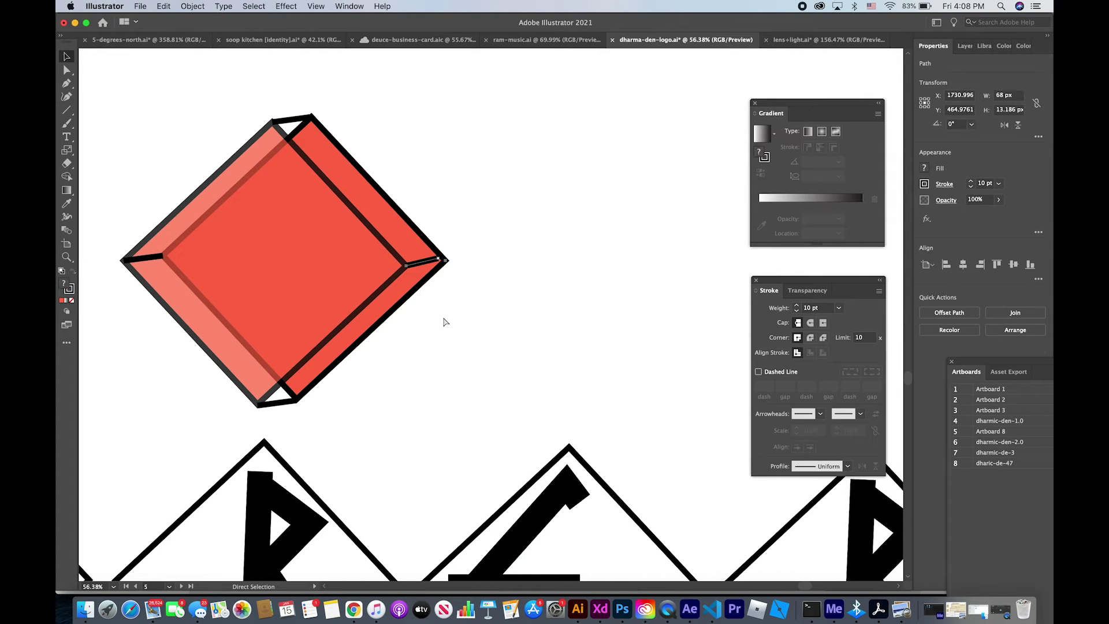
key("super+z")
key("v")
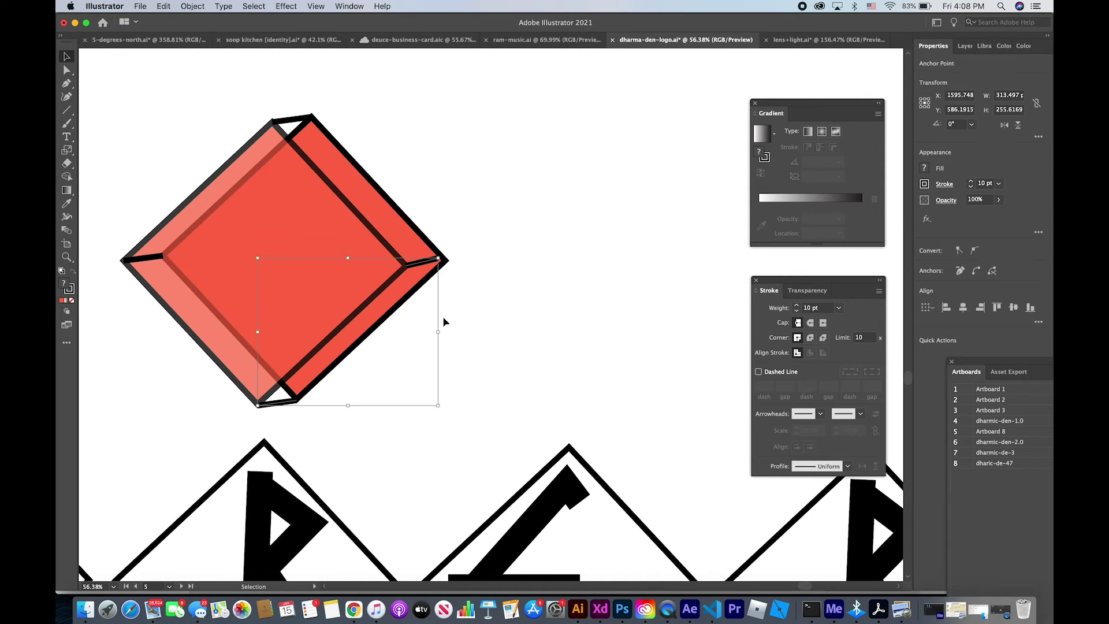
left_click(540, 240)
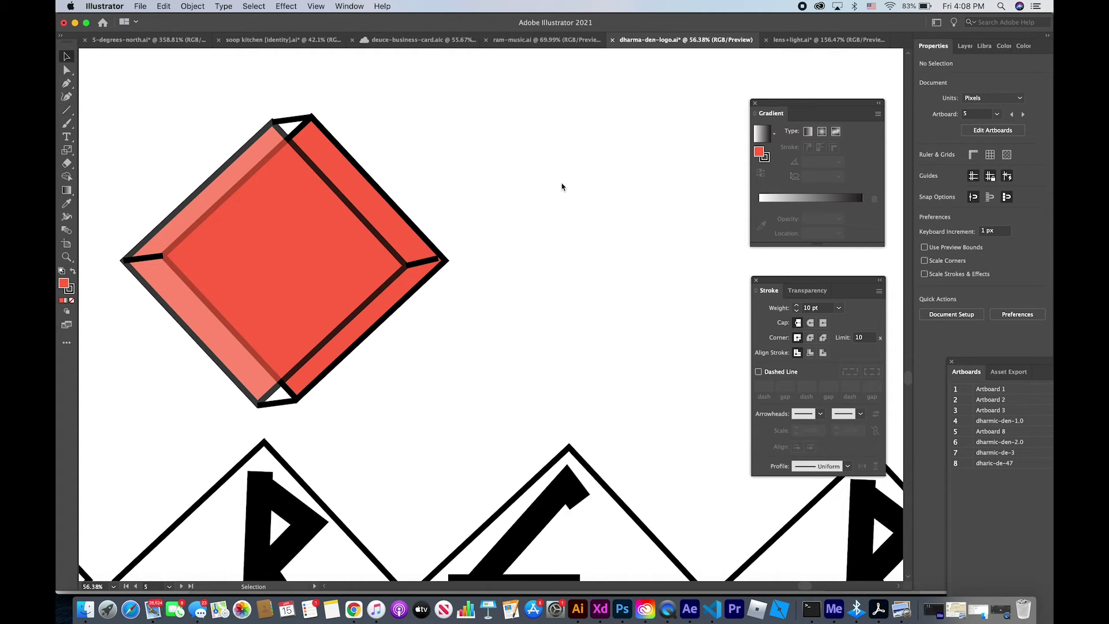
Copy the cube and five rune diamonds, leaving out the lone B, for Photoshop.
scroll(562, 186, "down", 3)
scroll(562, 187, "down", 2)
scroll(562, 187, "up", 1)
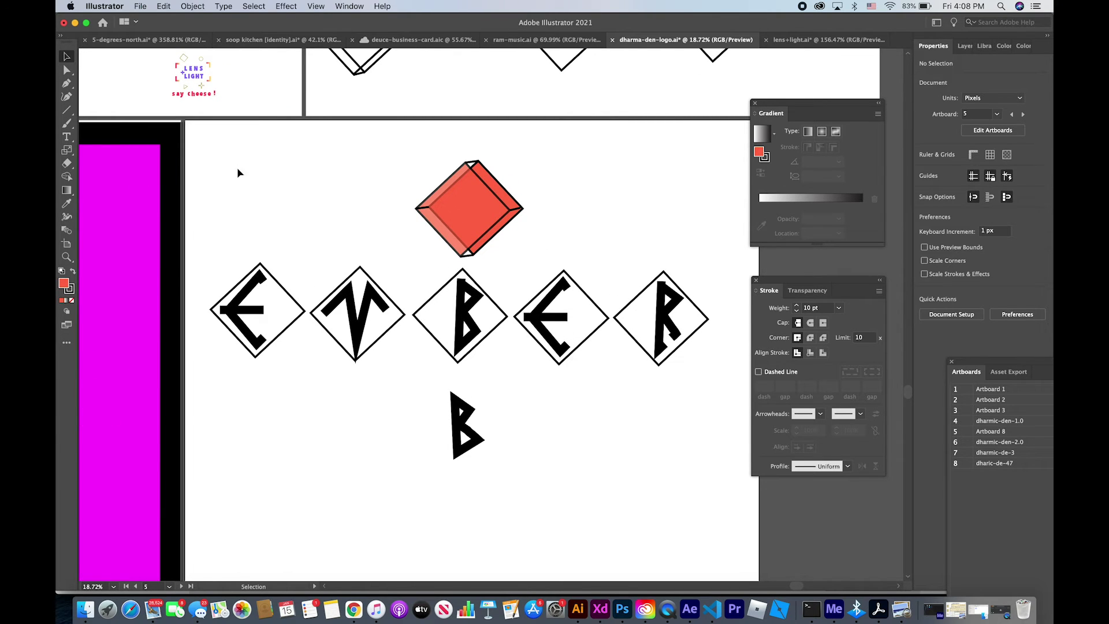
mouse_move(209, 161)
left_mouse_down()
mouse_move(604, 283)
mouse_move(700, 373)
left_mouse_up()
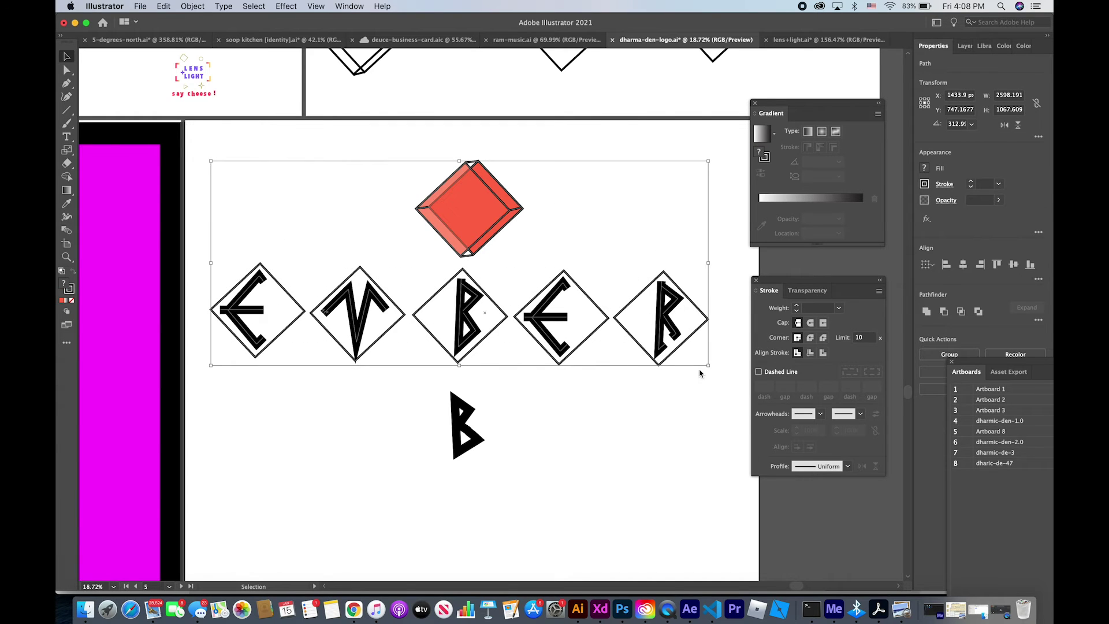
key("super+c")
key("super+Tab")
Paste the logo as pixels, shrink it slightly and centre it on the canvas.
key("super+v")
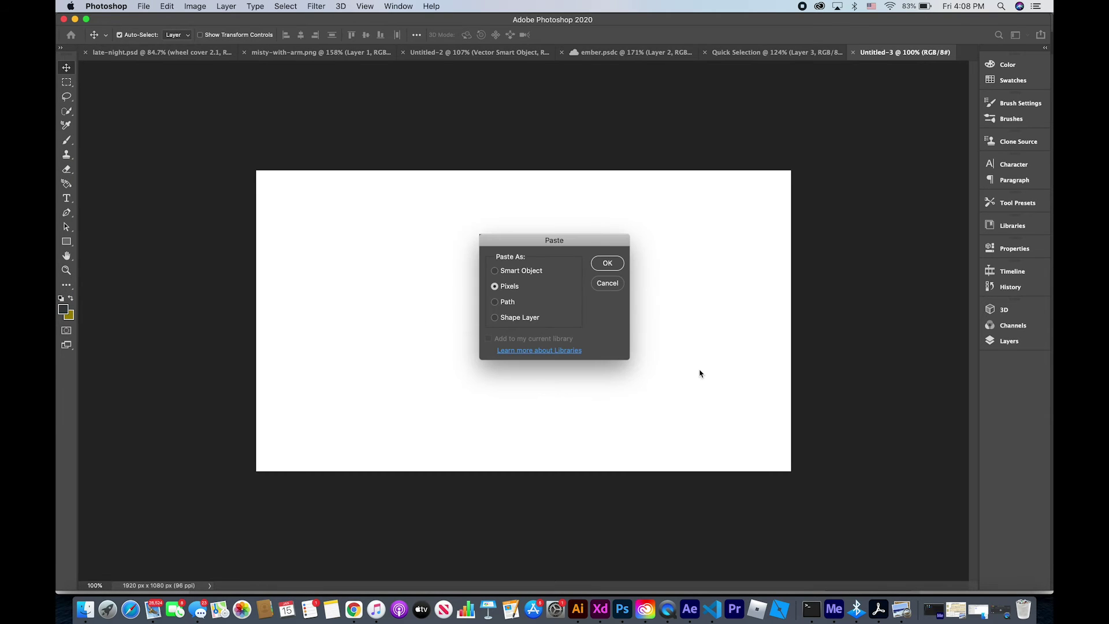
left_click(607, 263)
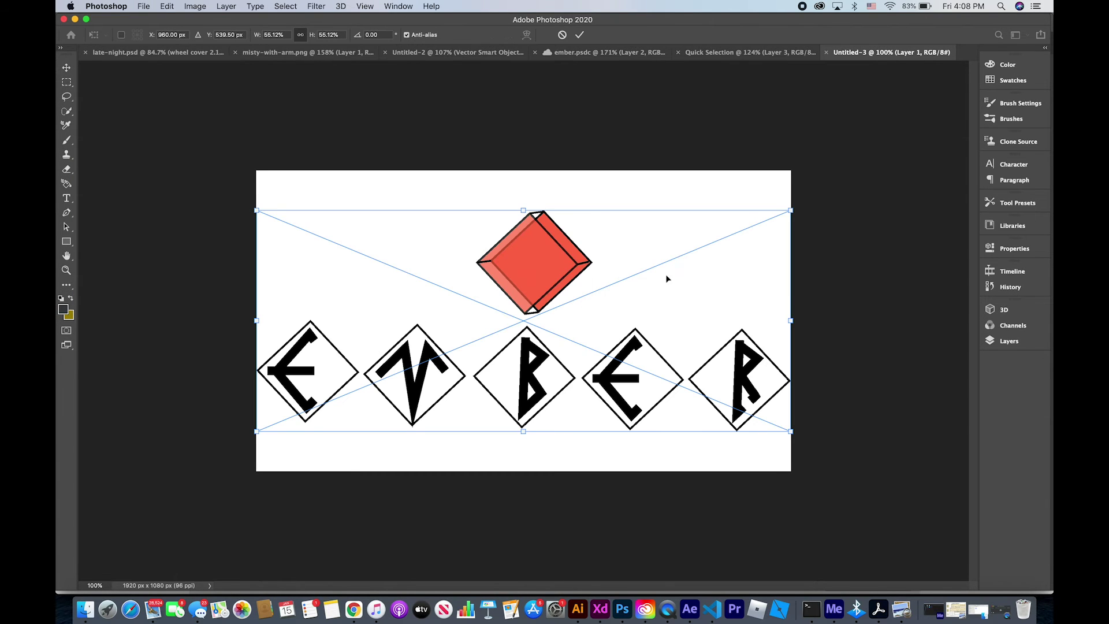
left_click_drag(784, 211, 749, 225)
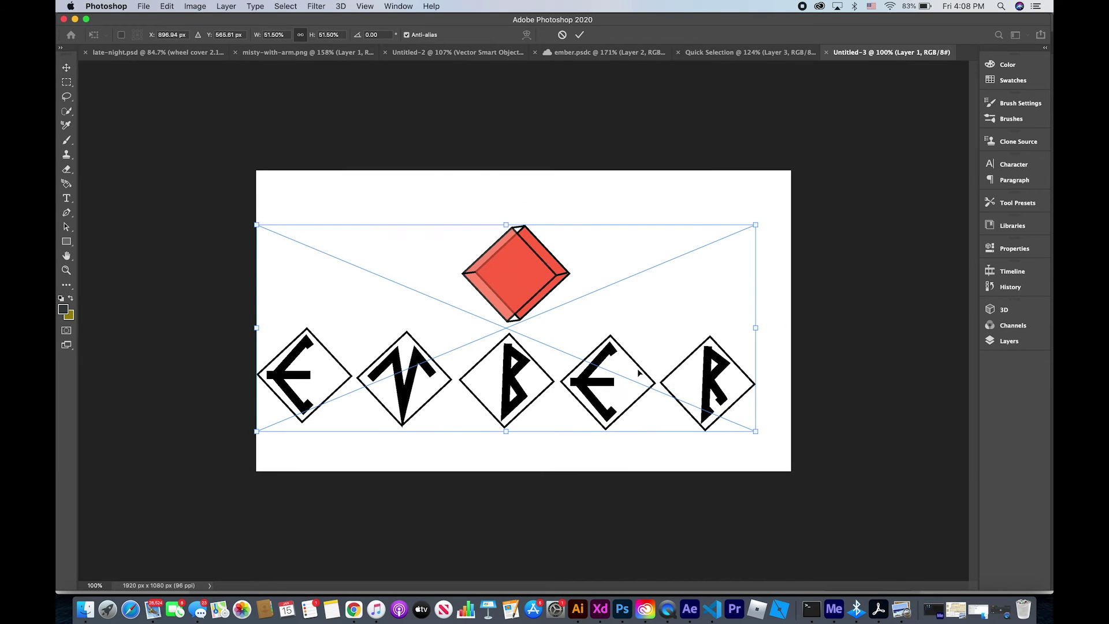
left_click_drag(639, 372, 657, 366)
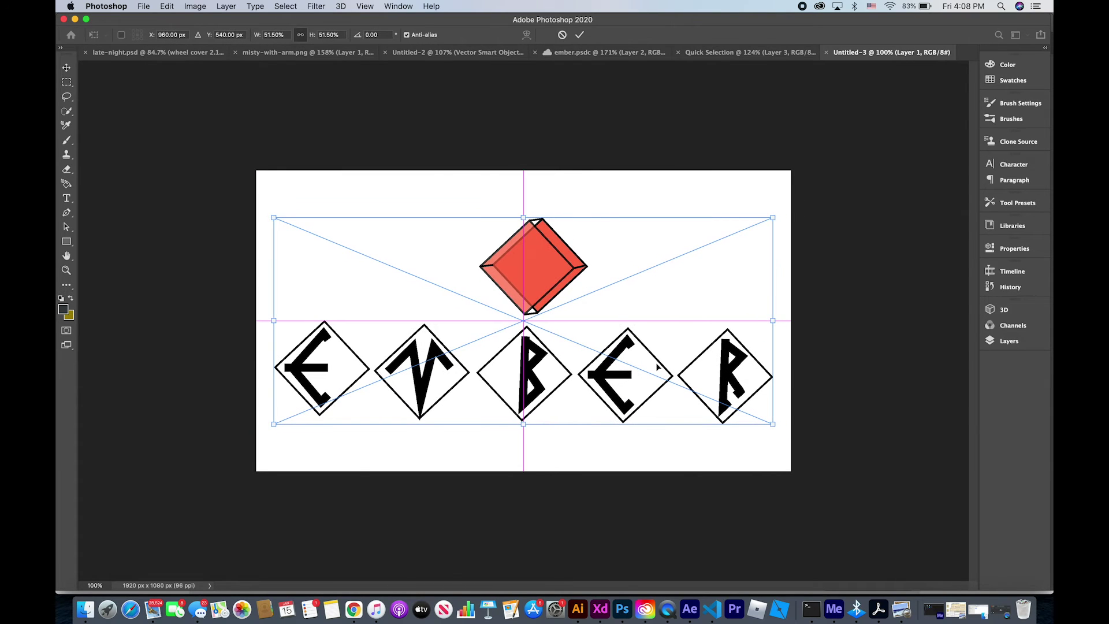
left_click(66, 111)
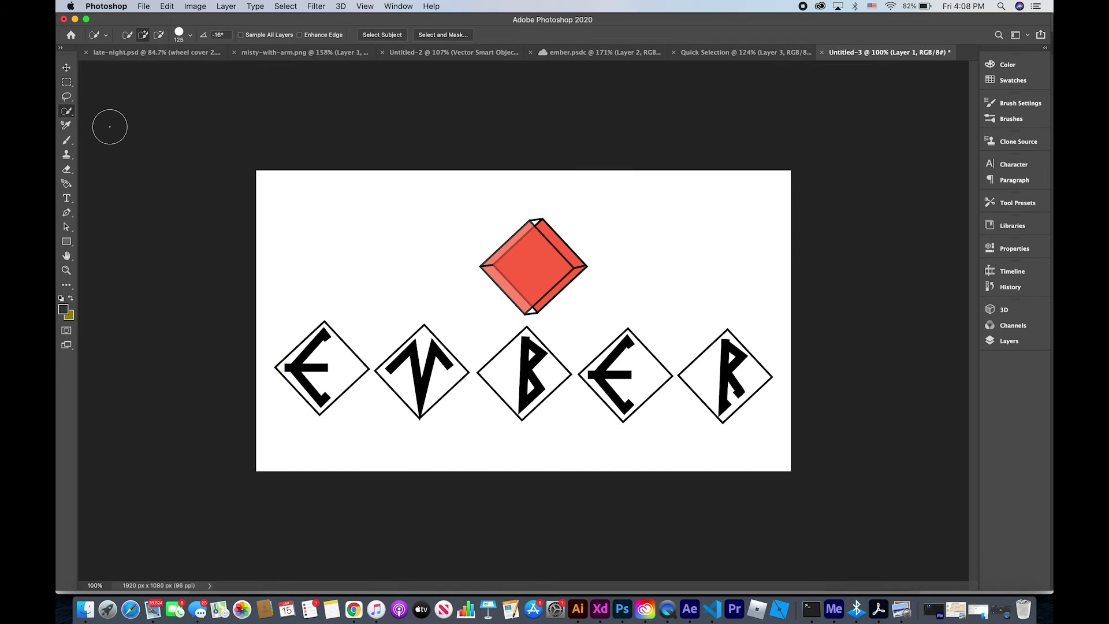
Shrink the Eraser, zoom in on the runes, and try then undo a gap through the E.
left_click(66, 169)
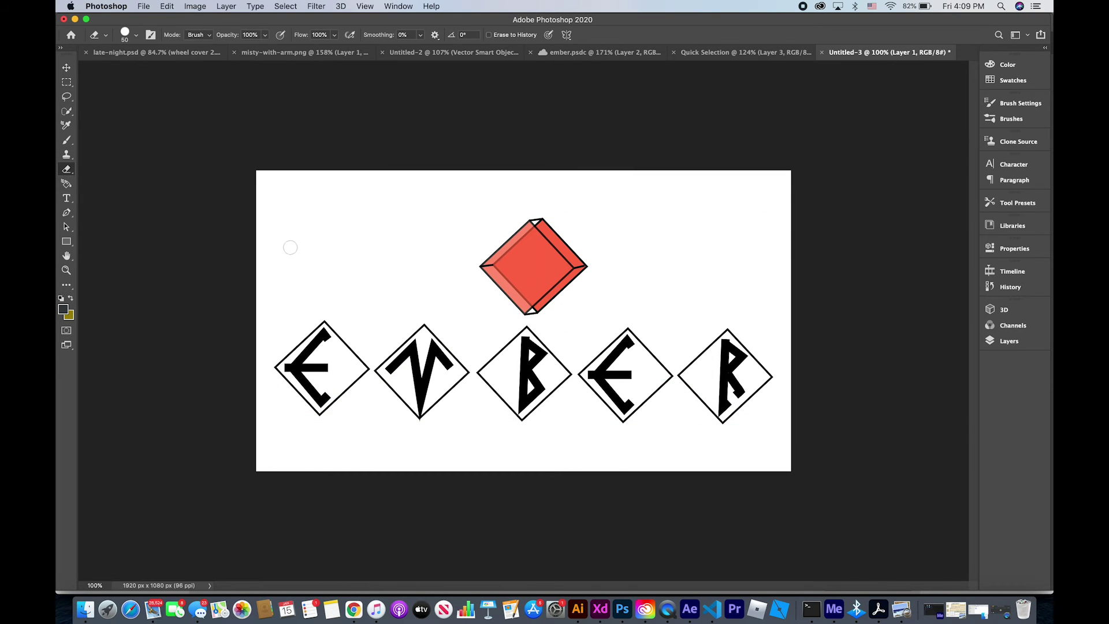
key("ctrl+plus")
key("bracketleft")
key("bracketleft")
key("bracketleft")
key("bracketleft")
key("bracketleft")
key("bracketleft")
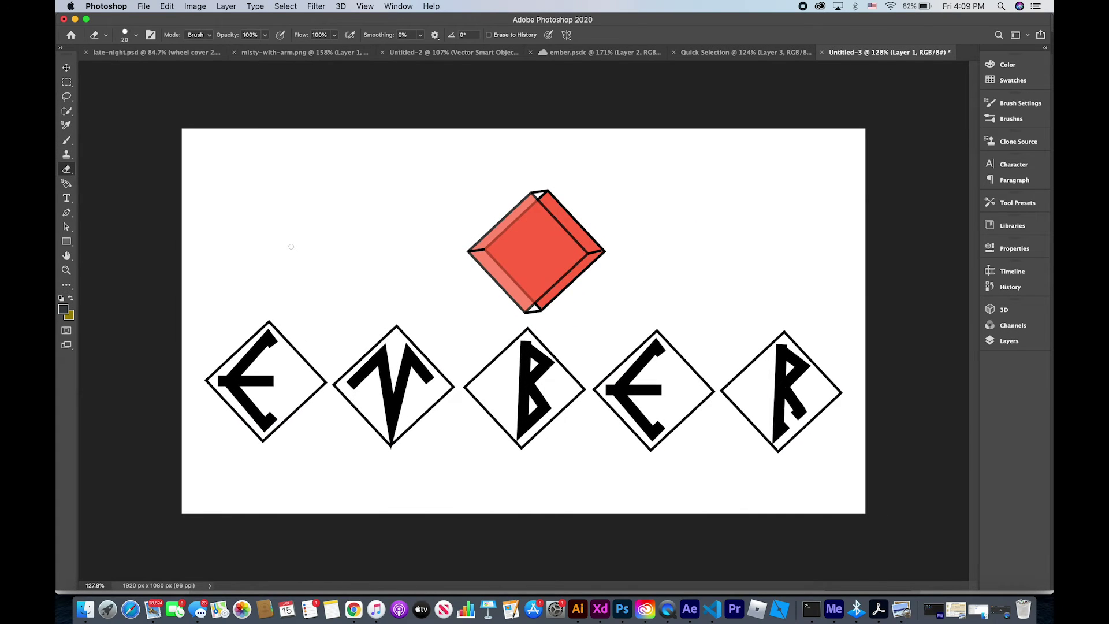
key("ctrl+plus")
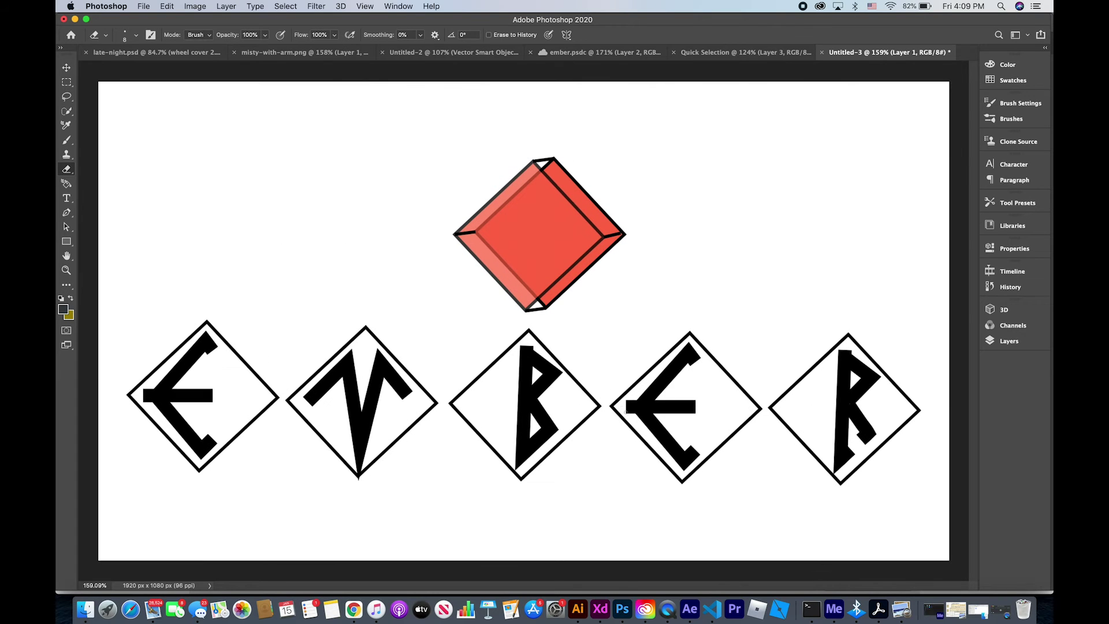
left_click_drag(633, 417, 693, 348)
key("ctrl+plus")
key("ctrl+z")
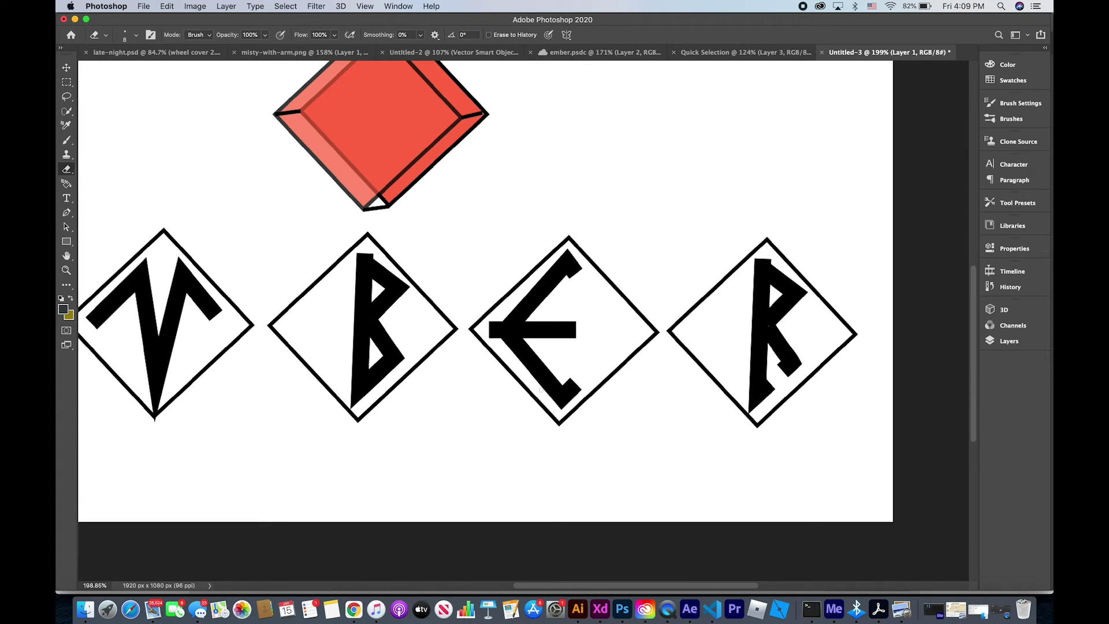
Erase thin diagonal gaps through the E's lower stroke, the R's lower stem and the B.
left_click_drag(541, 391, 569, 371)
left_click_drag(745, 376, 767, 373)
left_click_drag(346, 393, 425, 335)
key("ctrl+z")
left_click_drag(349, 400, 415, 343)
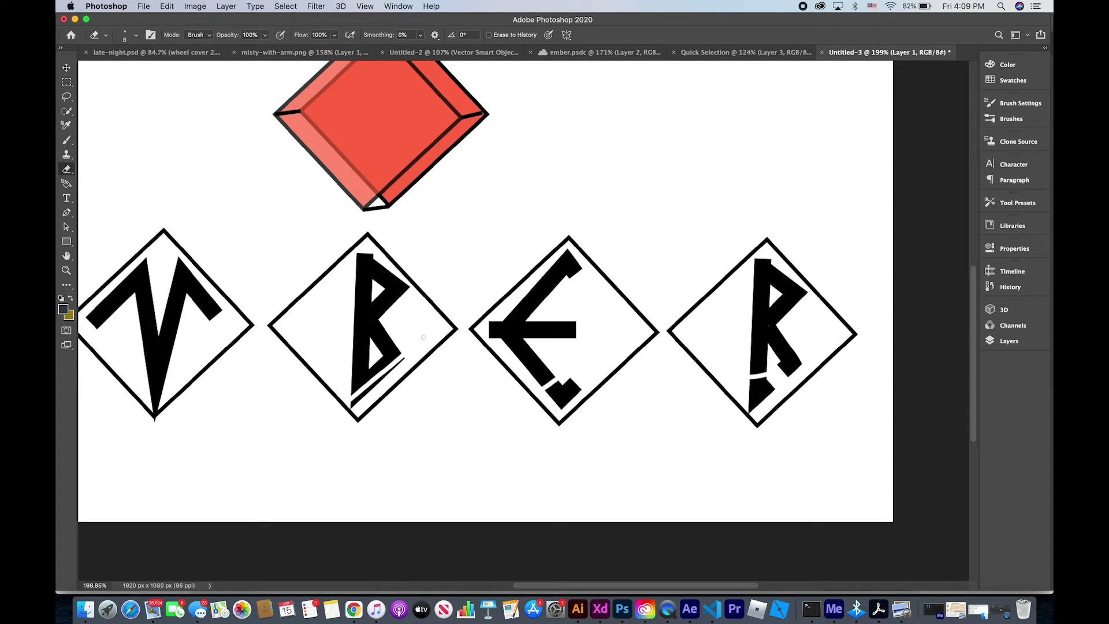
key("ctrl+z")
left_click_drag(347, 398, 415, 338)
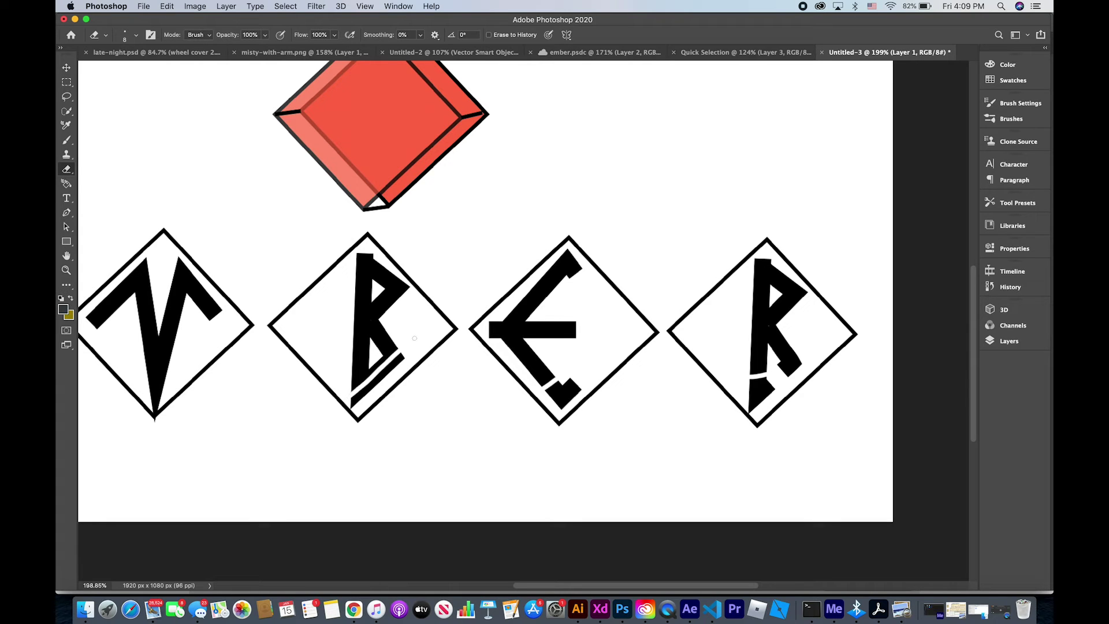
Slice thin diagonal gaps through the first E rune's lower and upper-left strokes.
left_click_drag(105, 400, 183, 351)
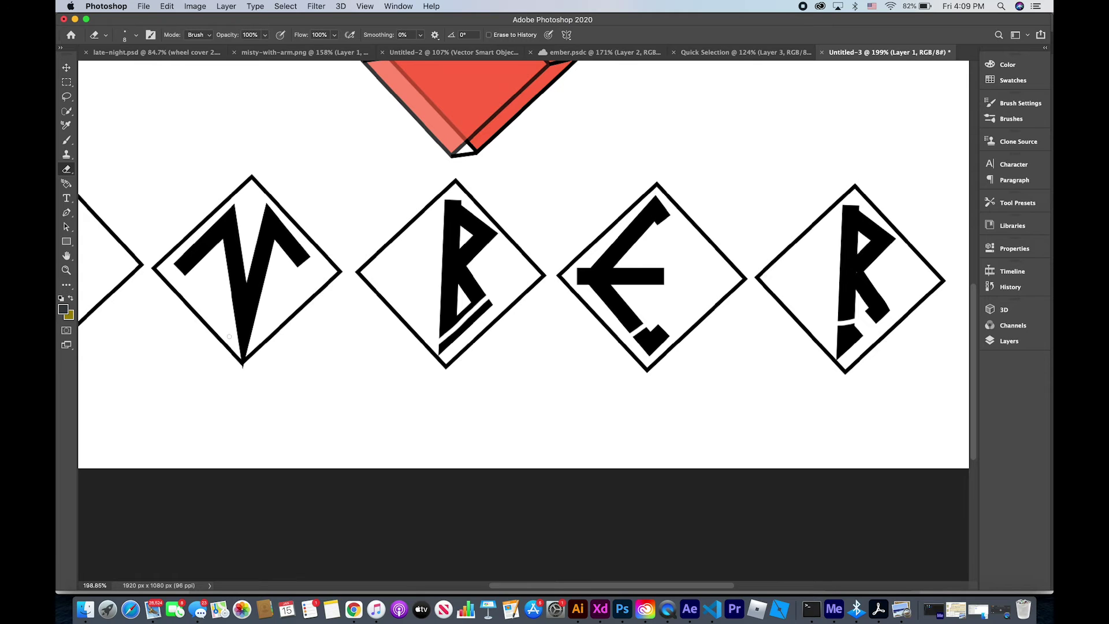
scroll(242, 326, "left", 10)
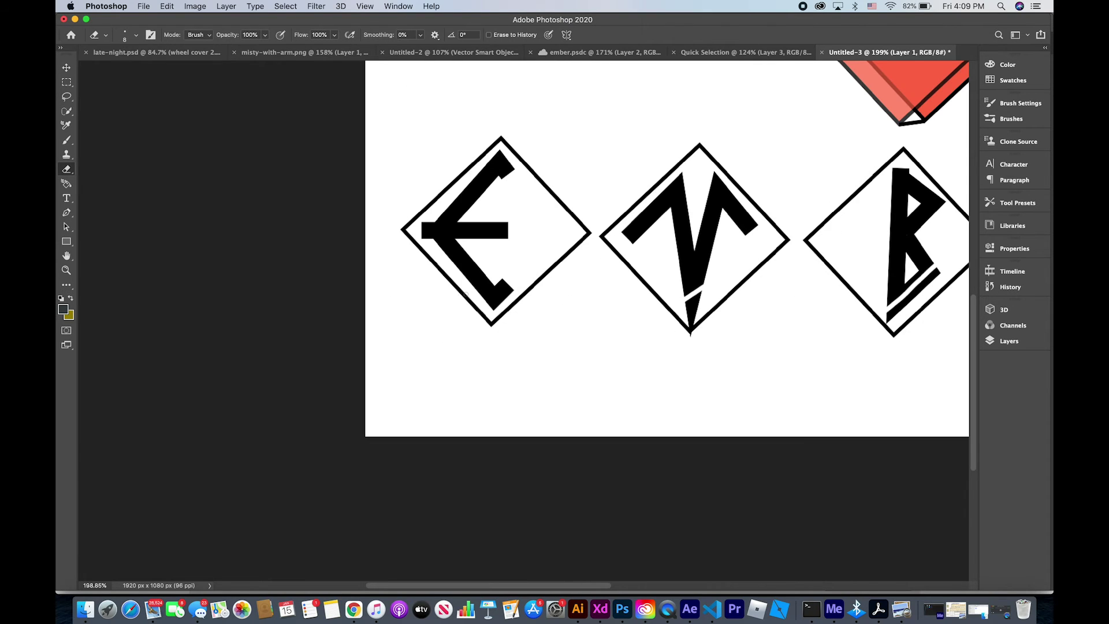
left_click_drag(482, 289, 506, 271)
left_click_drag(426, 237, 506, 148)
key("super+z")
left_click_drag(428, 244, 506, 153)
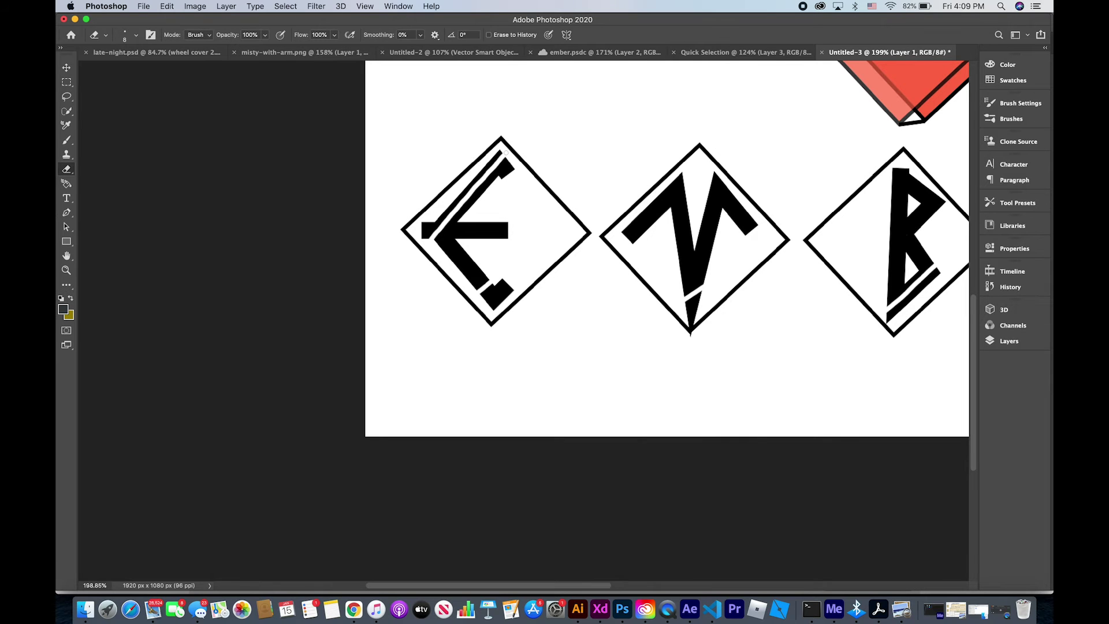
scroll(509, 150, "right", 5)
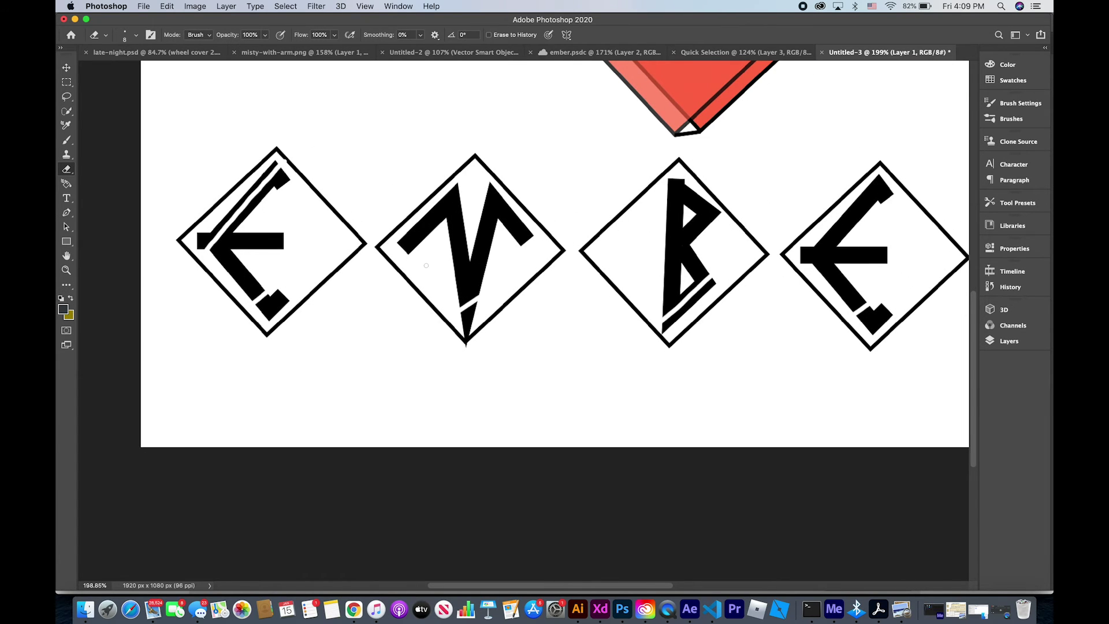
scroll(427, 265, "right", 6)
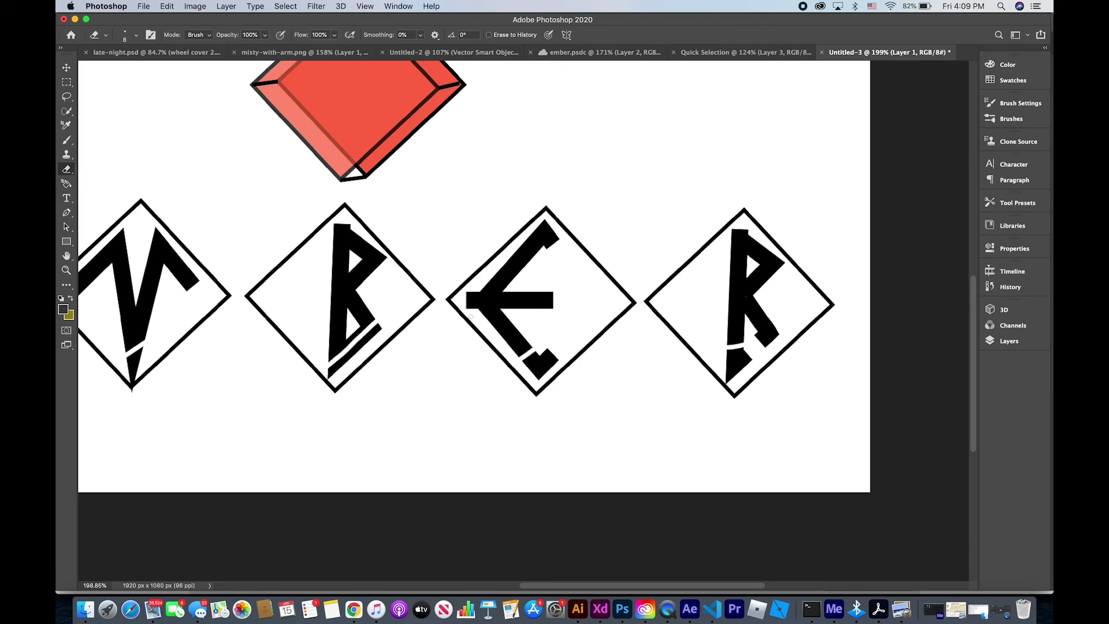
Slice diagonal gaps through the second E, the right R rune and the middle rune.
left_click_drag(474, 317, 560, 222)
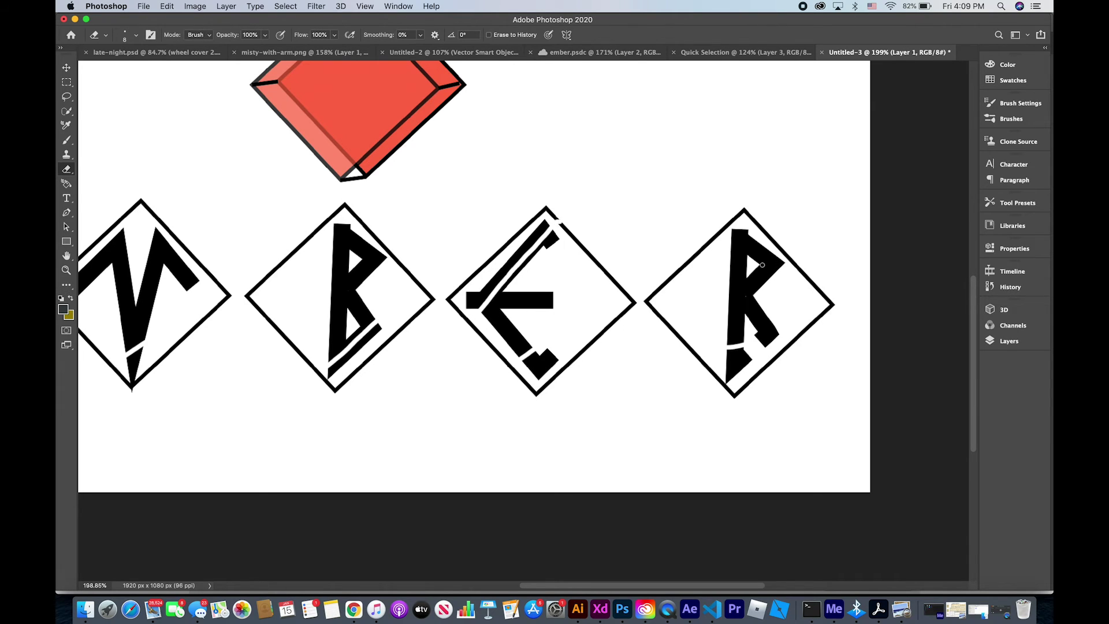
left_click_drag(729, 263, 759, 234)
left_click_drag(322, 266, 363, 226)
left_click_drag(334, 268, 377, 235)
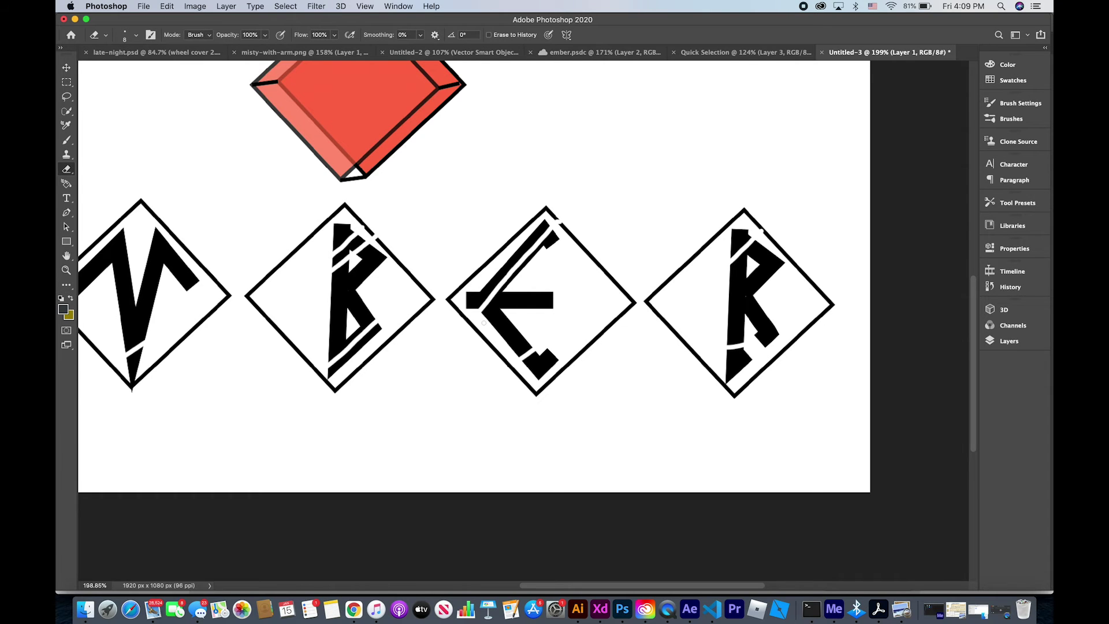
left_click_drag(484, 322, 523, 291)
left_click_drag(733, 276, 770, 246)
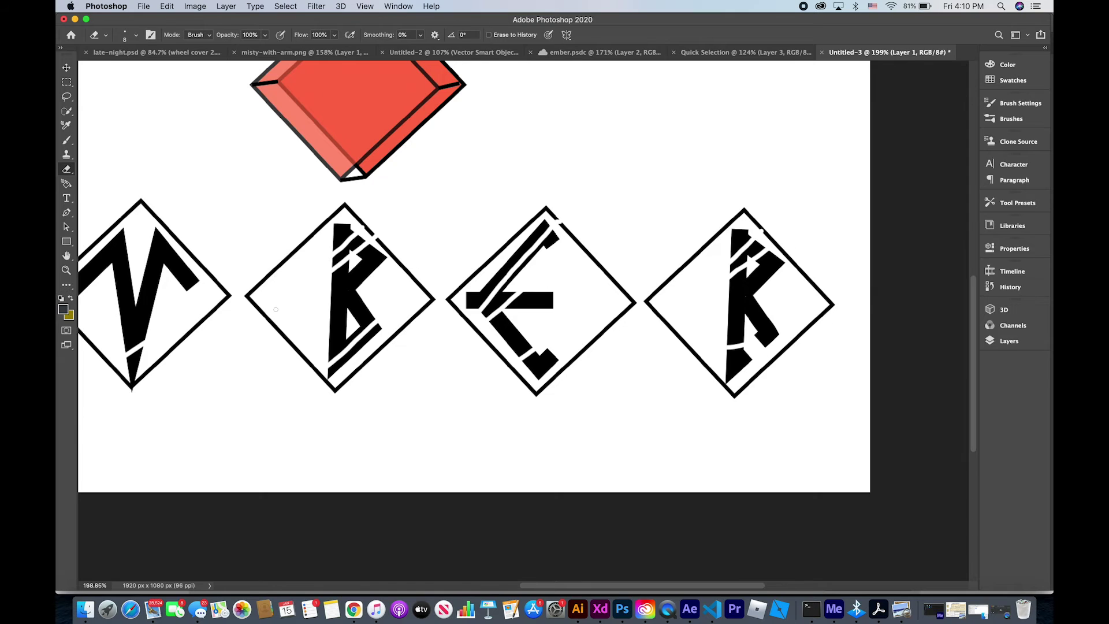
Add a short and a longer diagonal slice through the M rune.
scroll(276, 309, "left", 5)
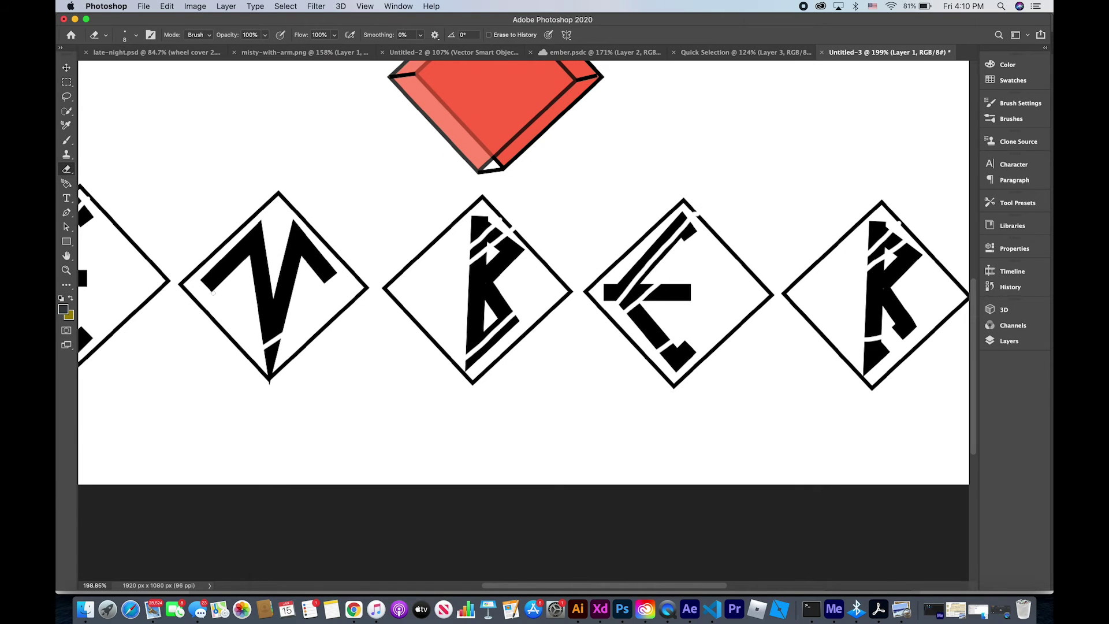
left_click_drag(251, 262, 268, 244)
left_click_drag(255, 285, 316, 240)
scroll(316, 239, "left", 10)
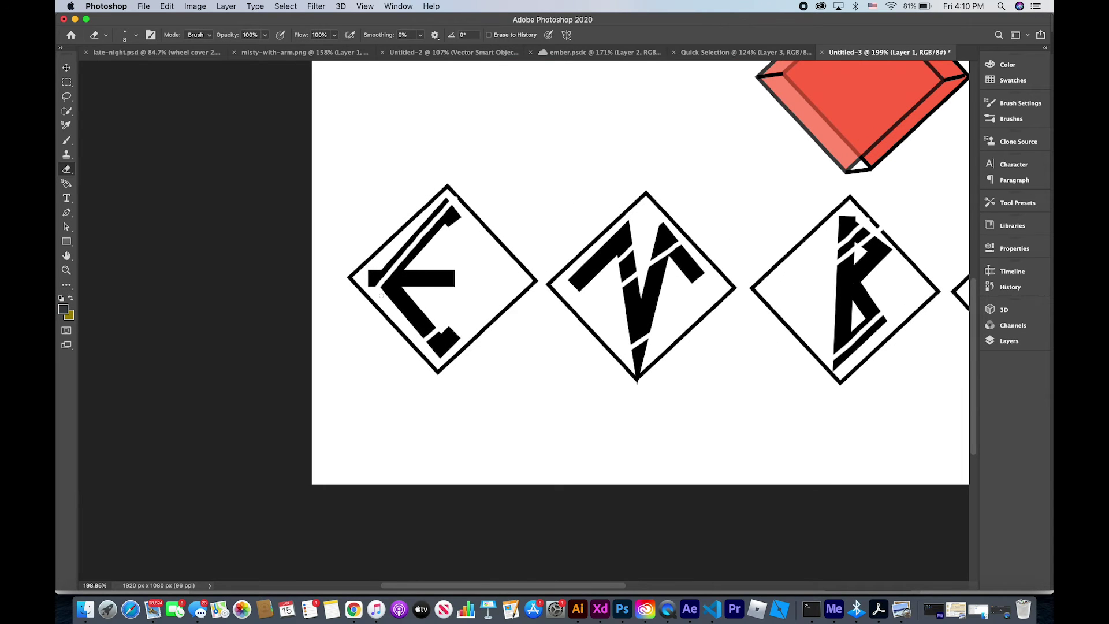
scroll(410, 269, "down", 5)
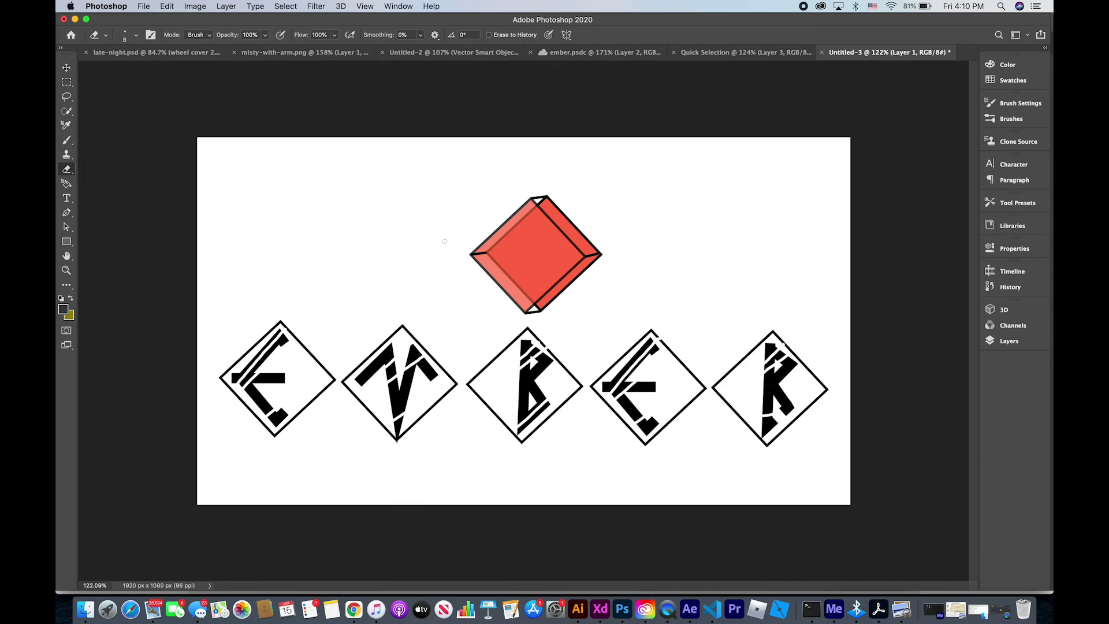
scroll(444, 241, "down", 2)
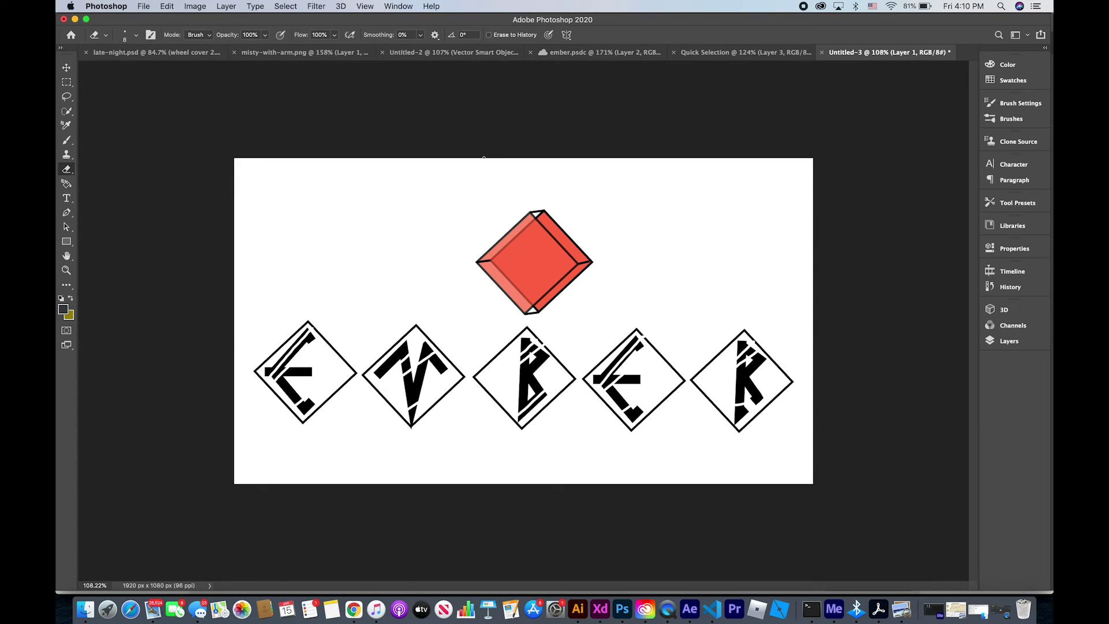
scroll(484, 157, "up", 1)
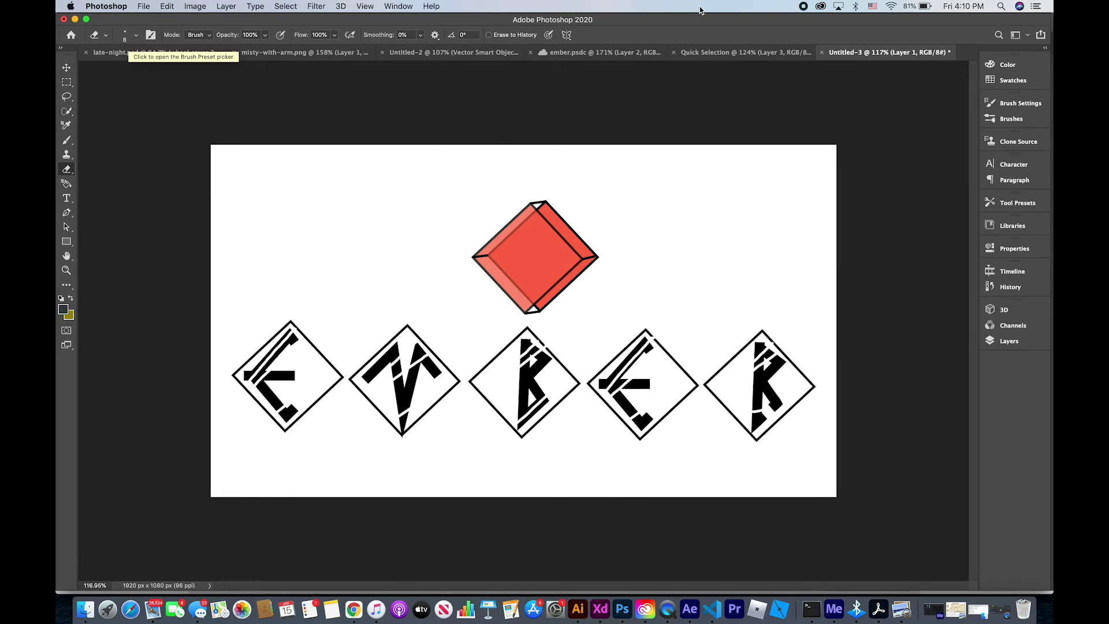
Search the computer for files named 'fire' from the Open dialog.
key("super+o")
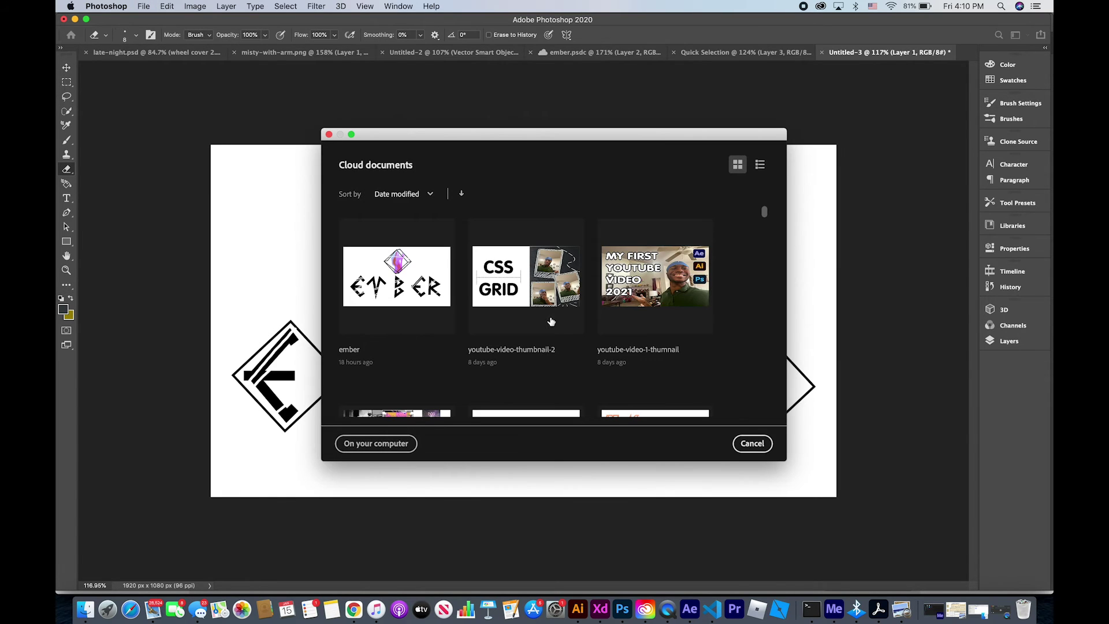
left_click(376, 444)
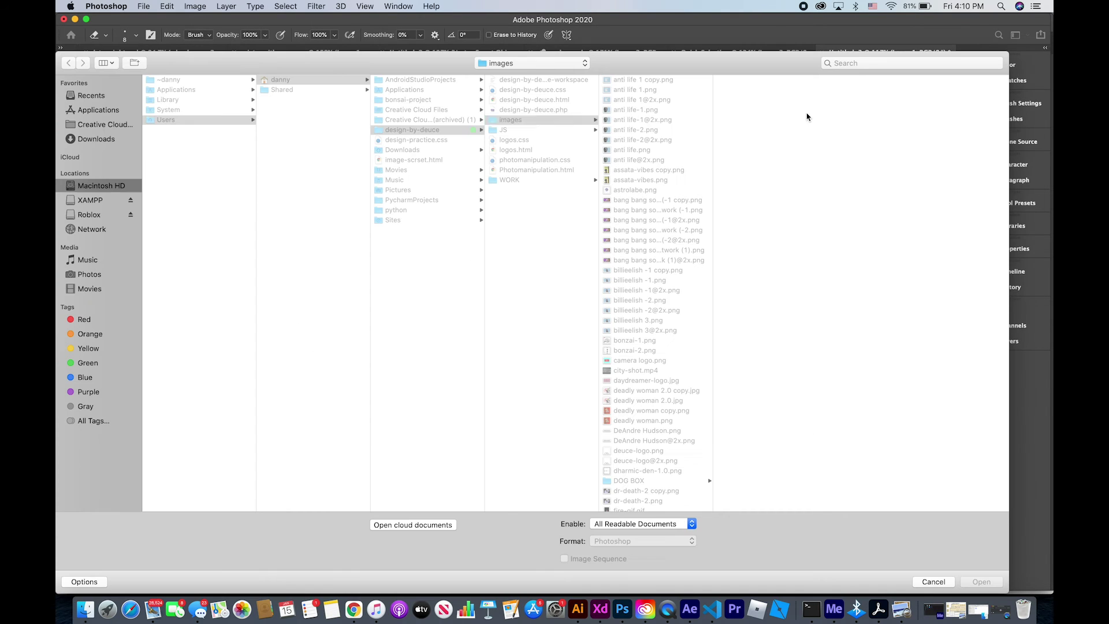
left_click(866, 63)
type("fi")
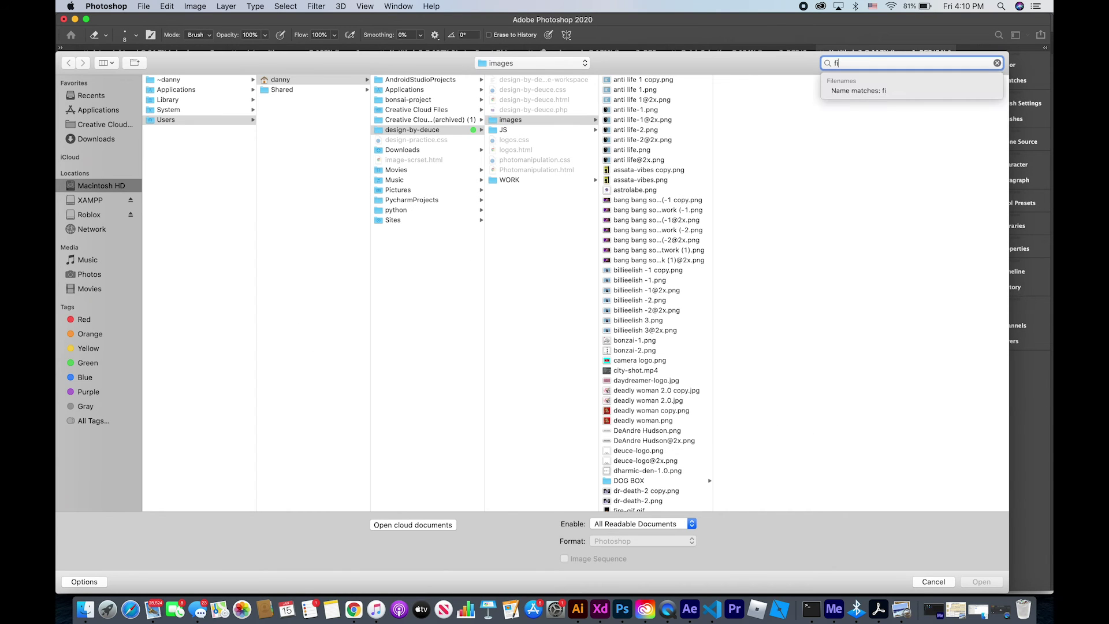
type("re")
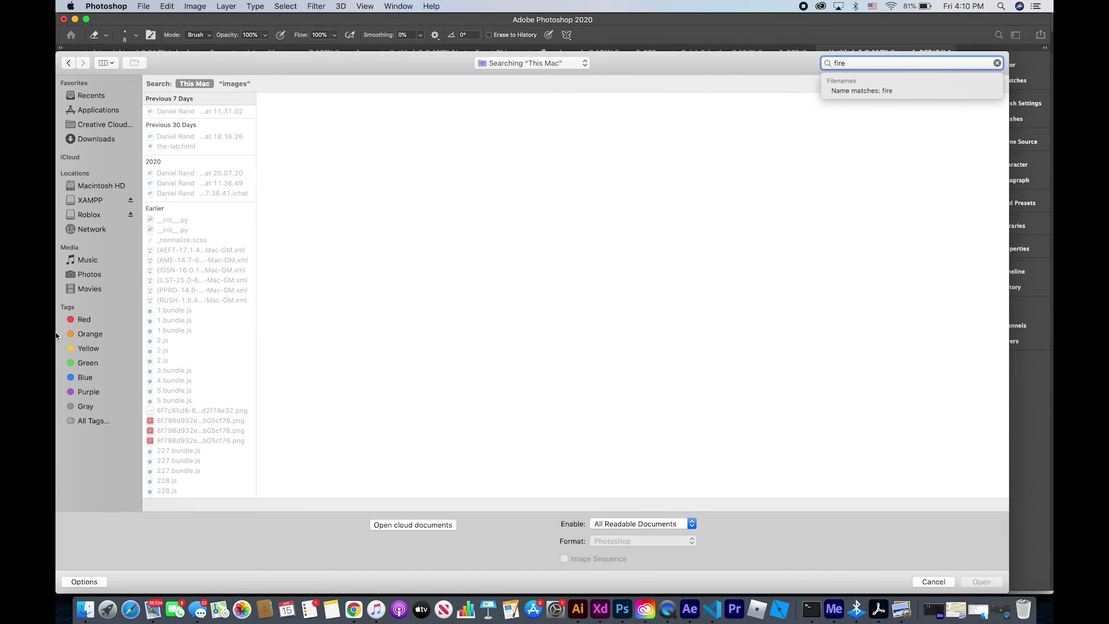
left_click(176, 364)
Find fire-gif.gif among the search results and open it as a document.
scroll(176, 364, "down", 5)
scroll(177, 364, "down", 5)
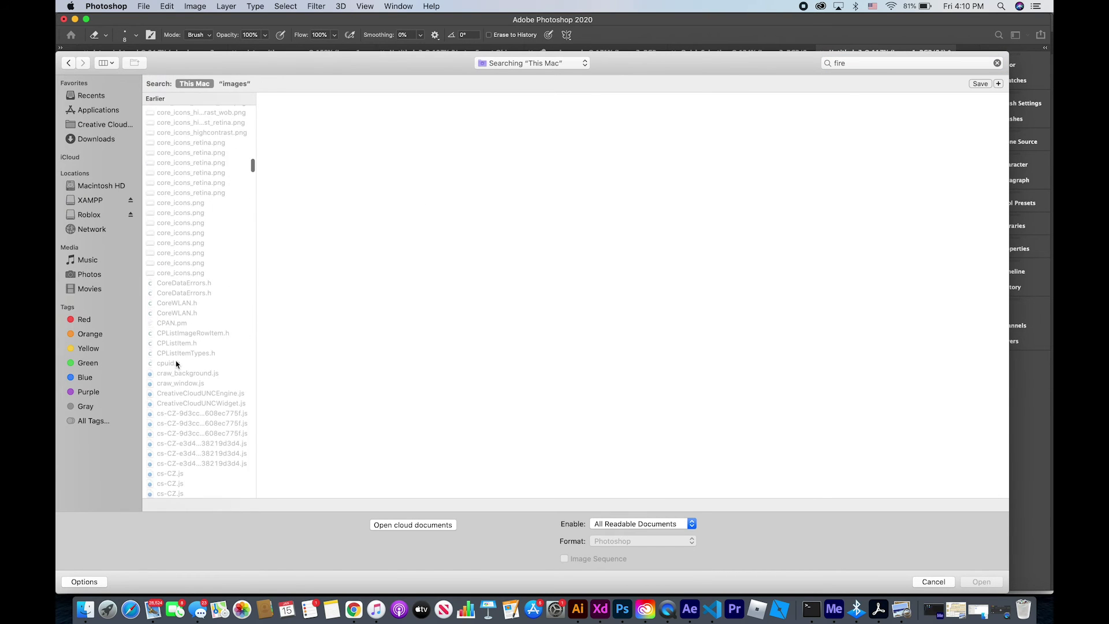
scroll(177, 364, "down", 5)
scroll(176, 364, "down", 5)
scroll(177, 364, "down", 5)
scroll(176, 364, "down", 5)
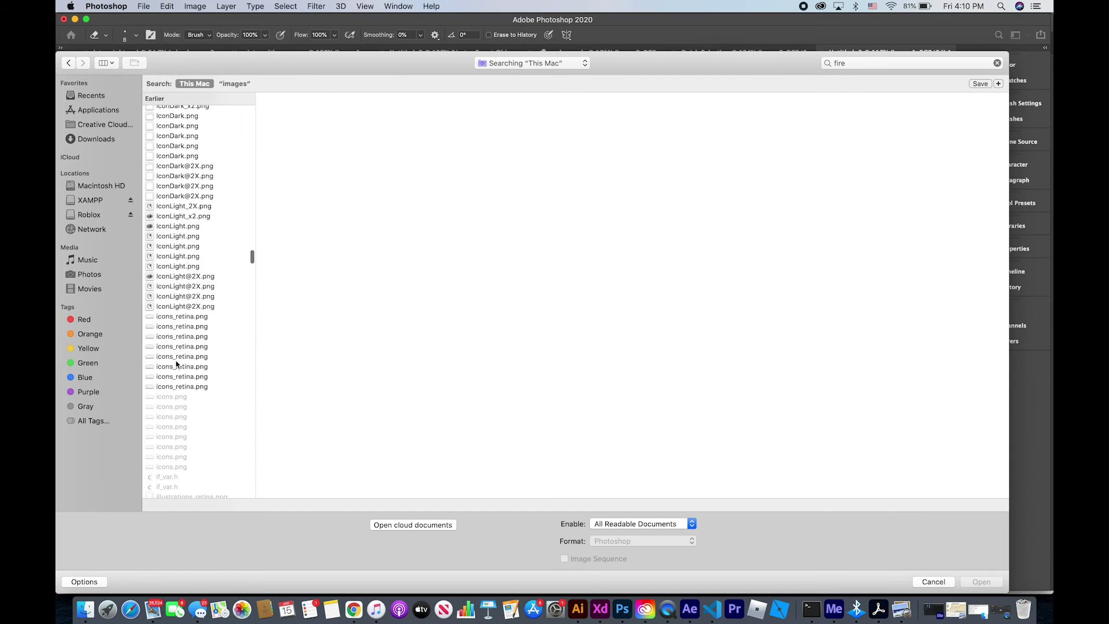
scroll(176, 364, "up", 3)
scroll(176, 364, "up", 5)
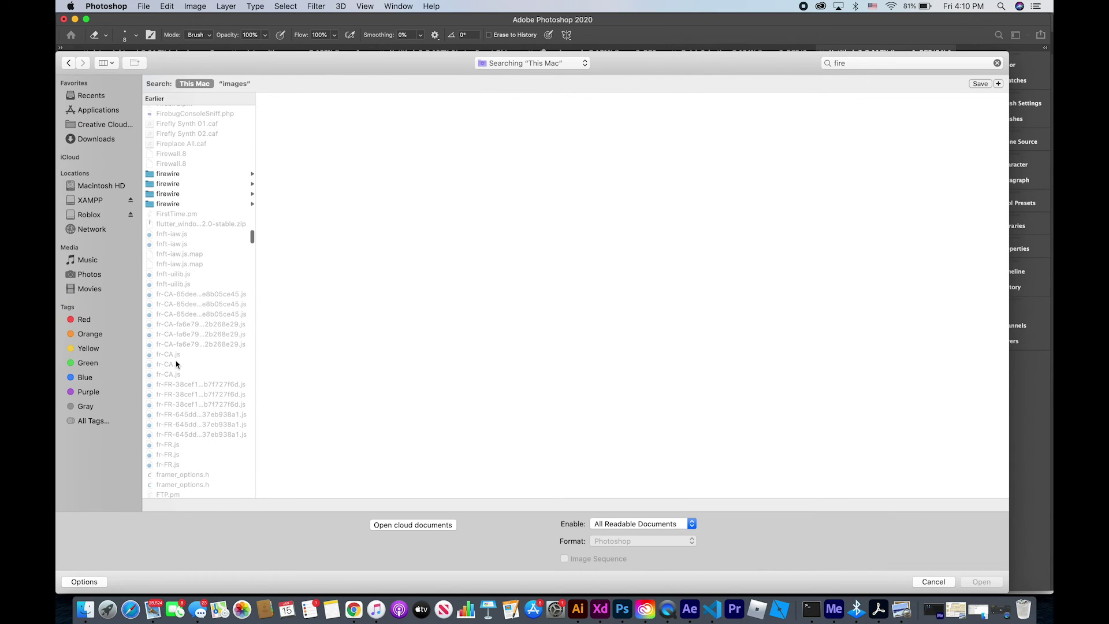
scroll(176, 364, "up", 5)
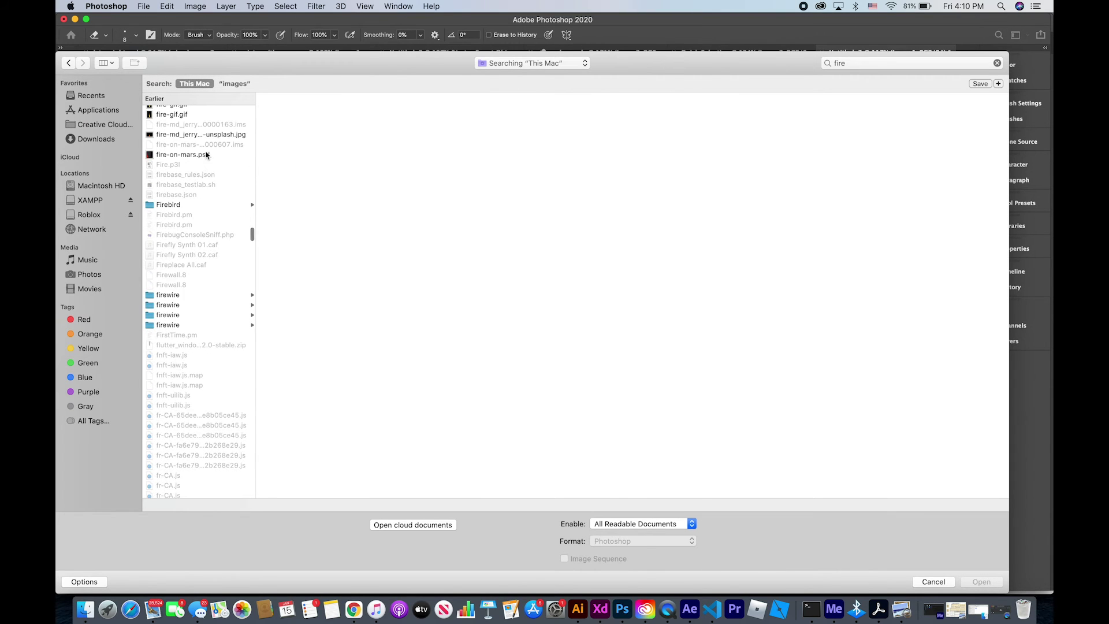
scroll(206, 153, "up", 3)
left_click(197, 174)
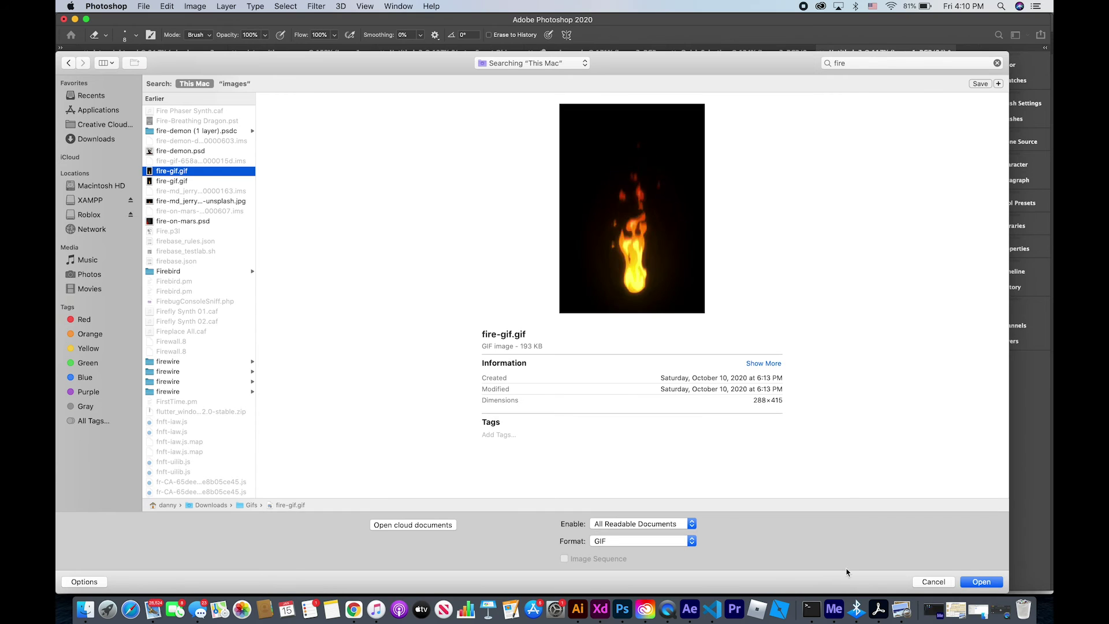
left_click(982, 582)
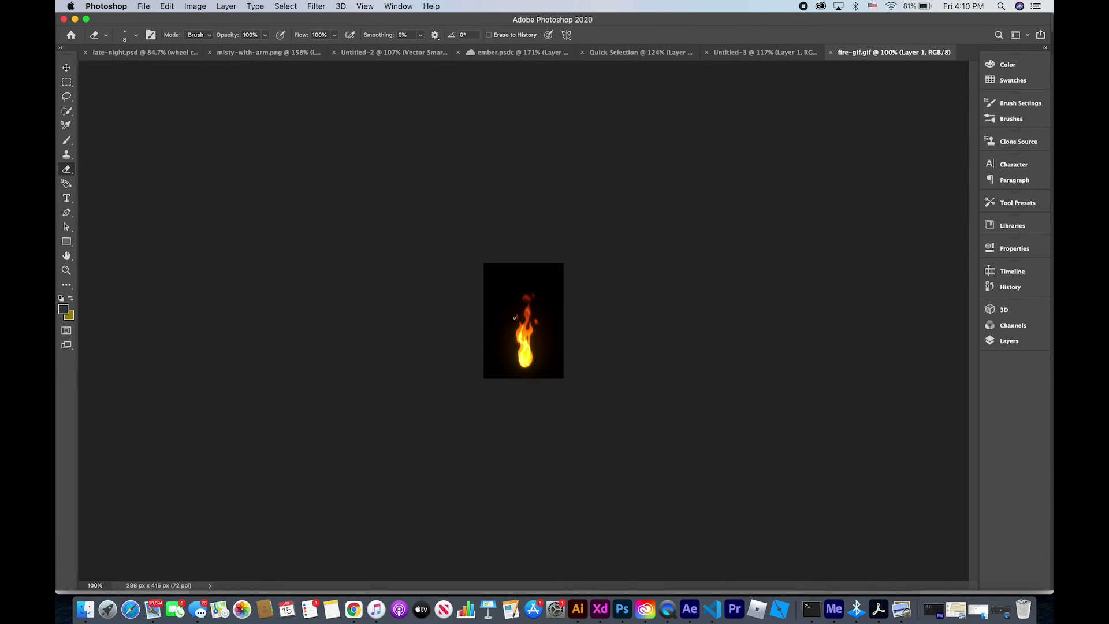
Drag Layer 17 from fire-gif.gif into the Untitled-3 logo document with the Move tool.
left_click(66, 68)
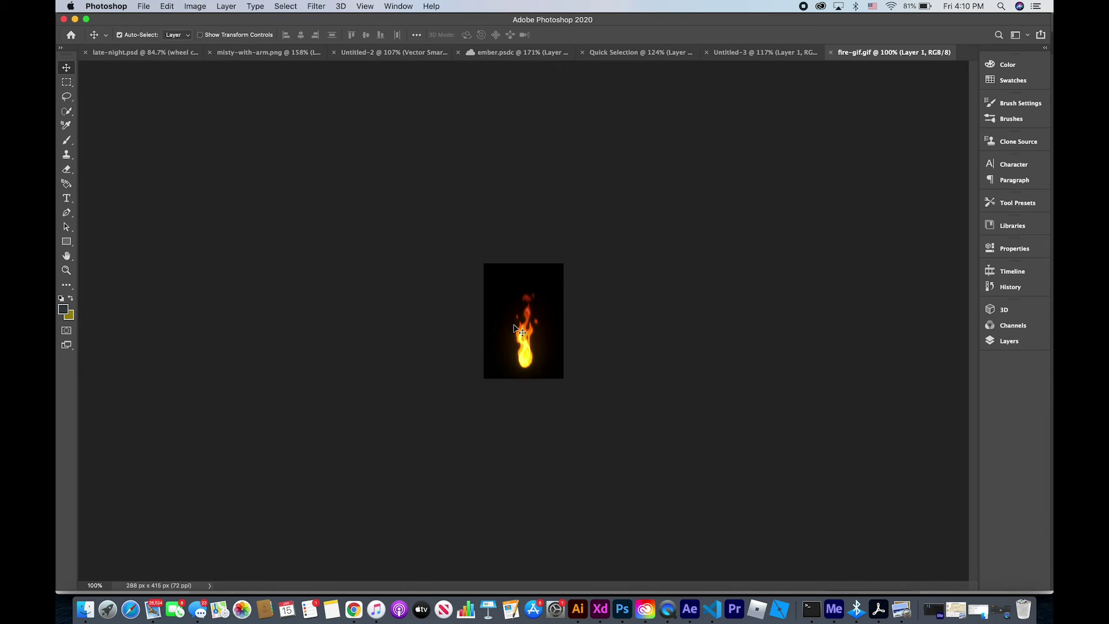
left_click(1016, 344)
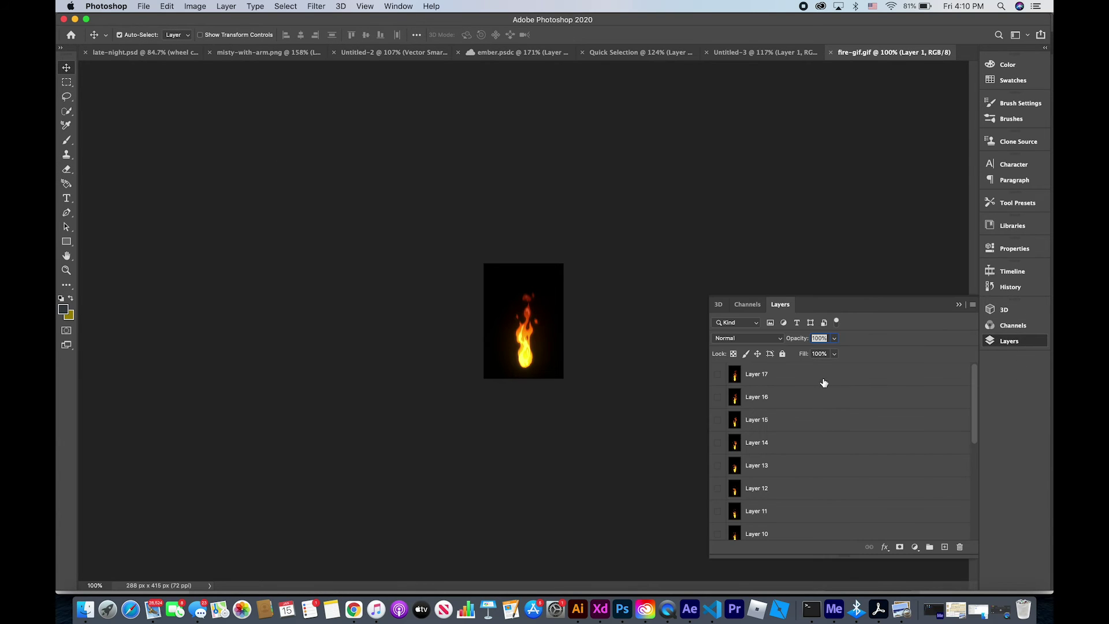
mouse_move(805, 377)
left_mouse_down()
mouse_move(754, 53)
mouse_move(583, 264)
mouse_move(539, 260)
left_mouse_up()
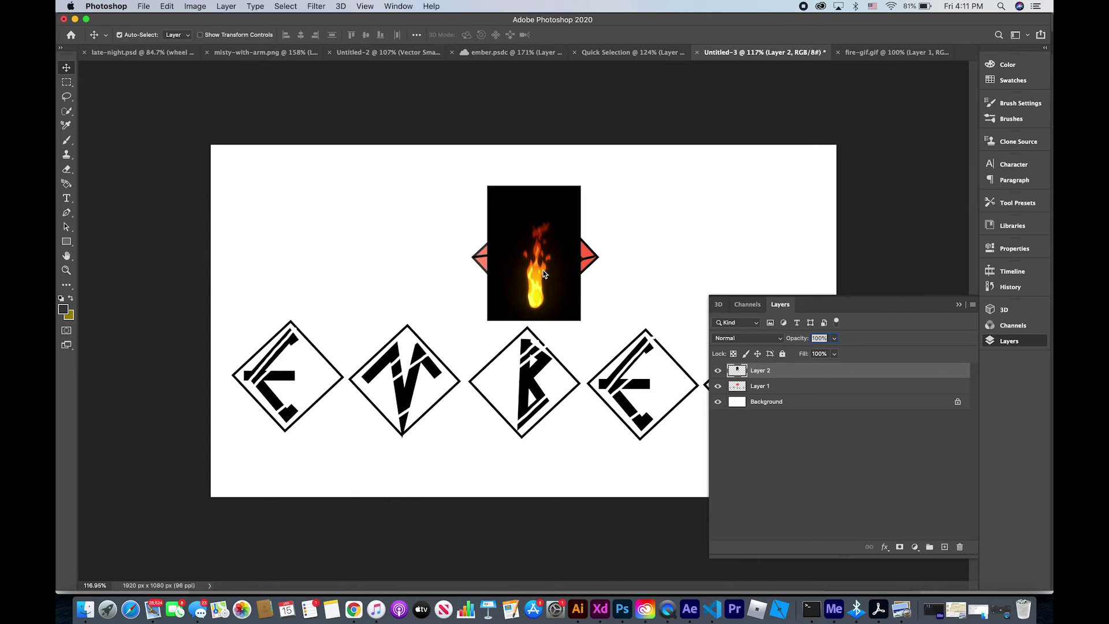
Preview blend modes on the flame layer and settle on Luminosity.
left_click(763, 337)
key("Down")
key("Down")
key("Down")
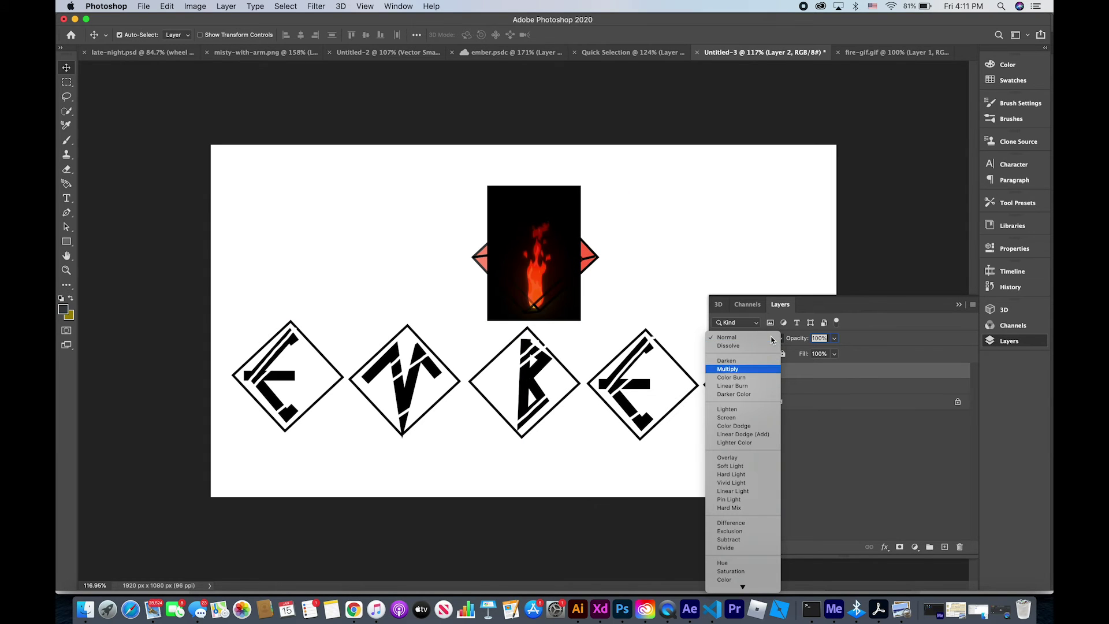
key("Down")
key("Down")
key("Down")
key("Up")
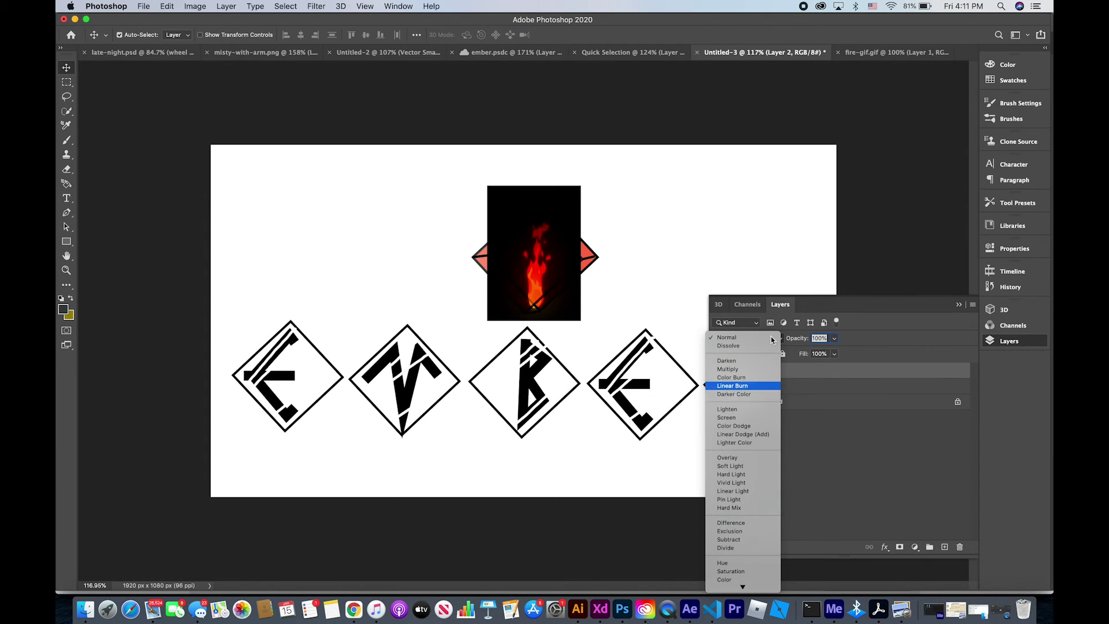
key("Down")
key("Down")
key("Down")
key("Down")
key("Down")
key("Down")
key("Down")
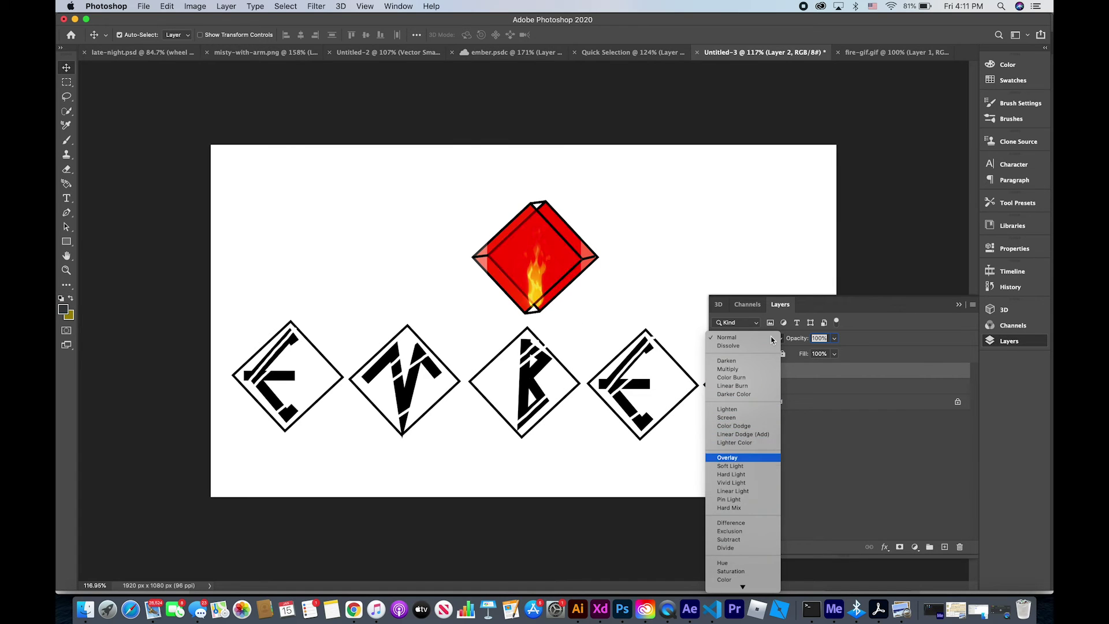
key("Down")
key("Down")
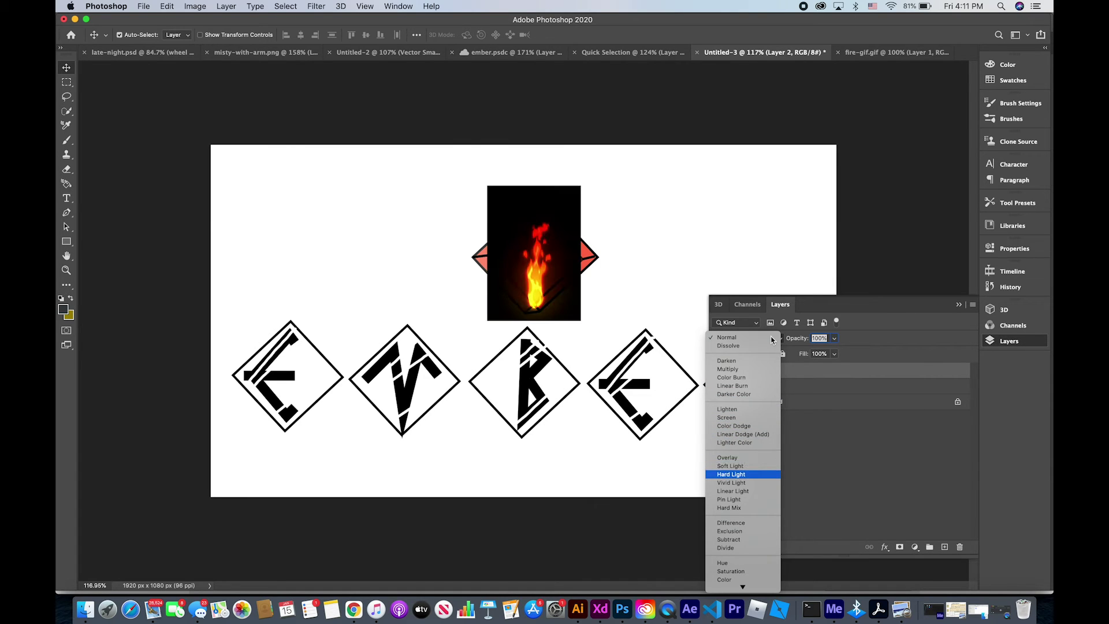
key("Down")
key("Down")
key("Down")
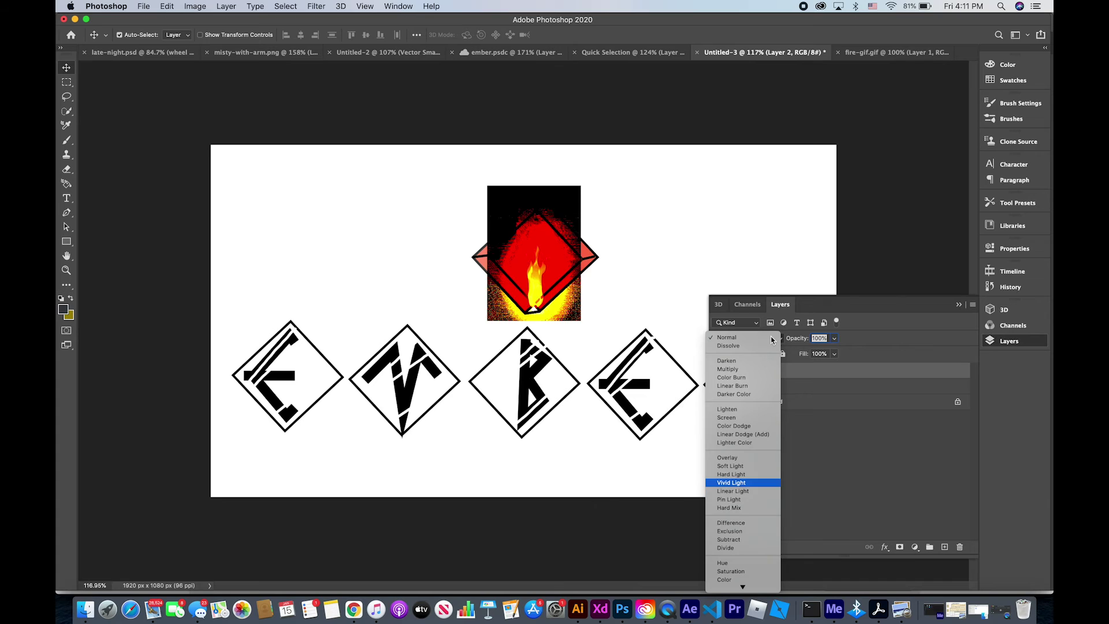
key("Down")
key("Down")
key("Down")
key("Down")
key("Down")
key("Down")
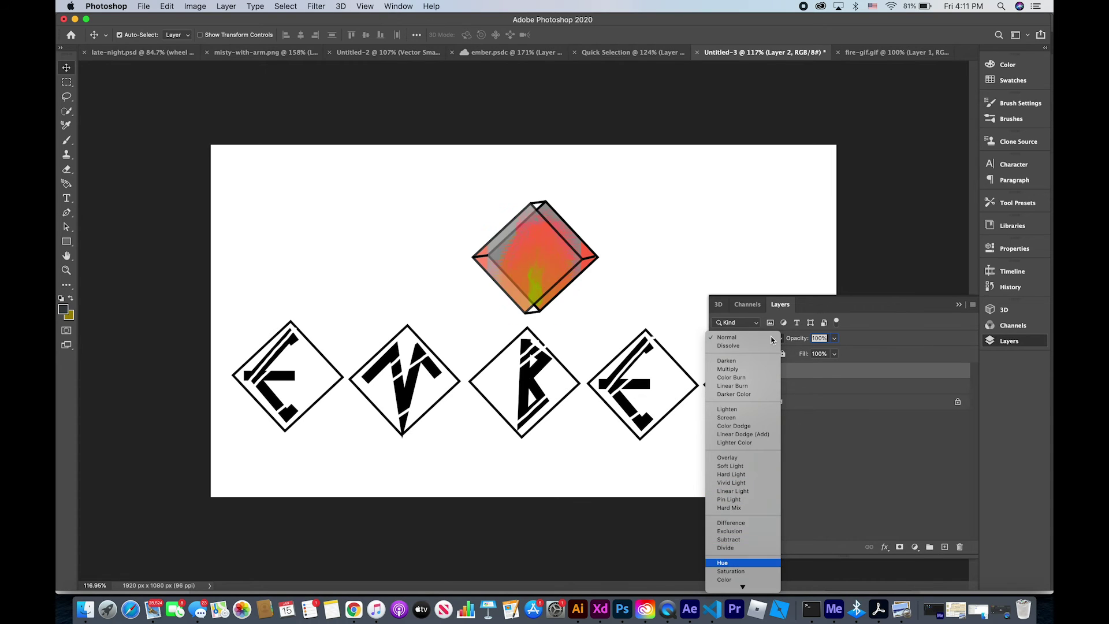
key("Up")
key("Down")
key("Up")
key("Down")
key("Down")
key("Down")
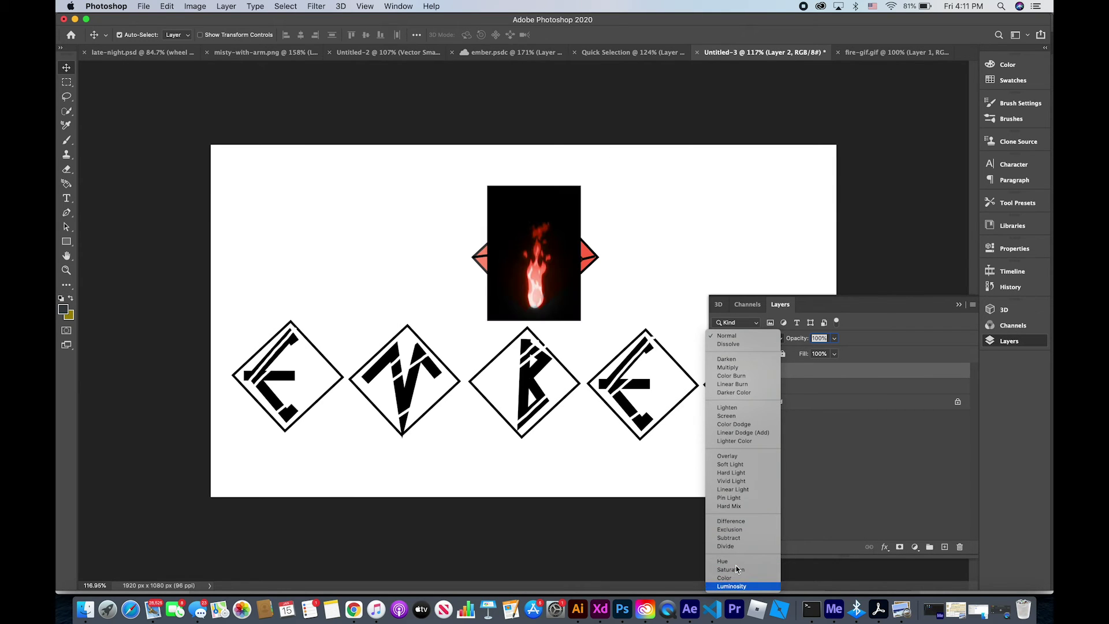
key("Return")
Move the flame up over the cube and erase its black surround with a larger eraser.
left_click_drag(534, 302, 533, 271)
left_click(67, 169)
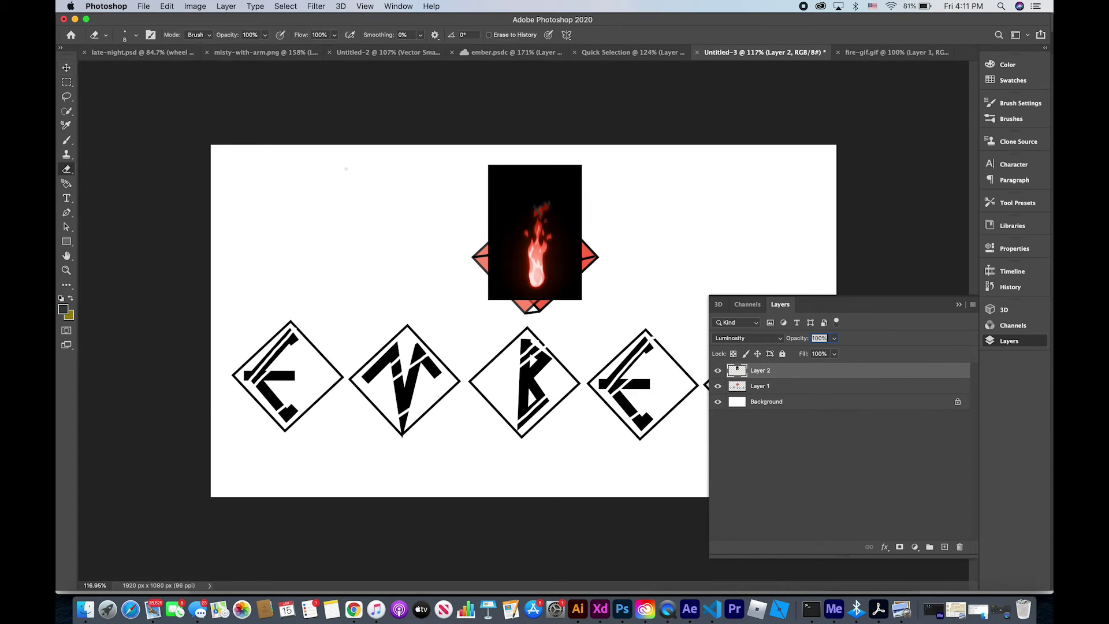
left_click_drag(435, 192, 557, 182)
key("bracketright")
key("bracketright")
key("bracketright")
mouse_move(470, 181)
left_mouse_down()
mouse_move(482, 266)
mouse_move(488, 173)
mouse_move(500, 299)
mouse_move(587, 277)
mouse_move(592, 190)
mouse_move(543, 168)
mouse_move(521, 183)
mouse_move(572, 184)
mouse_move(567, 288)
mouse_move(495, 282)
left_mouse_up()
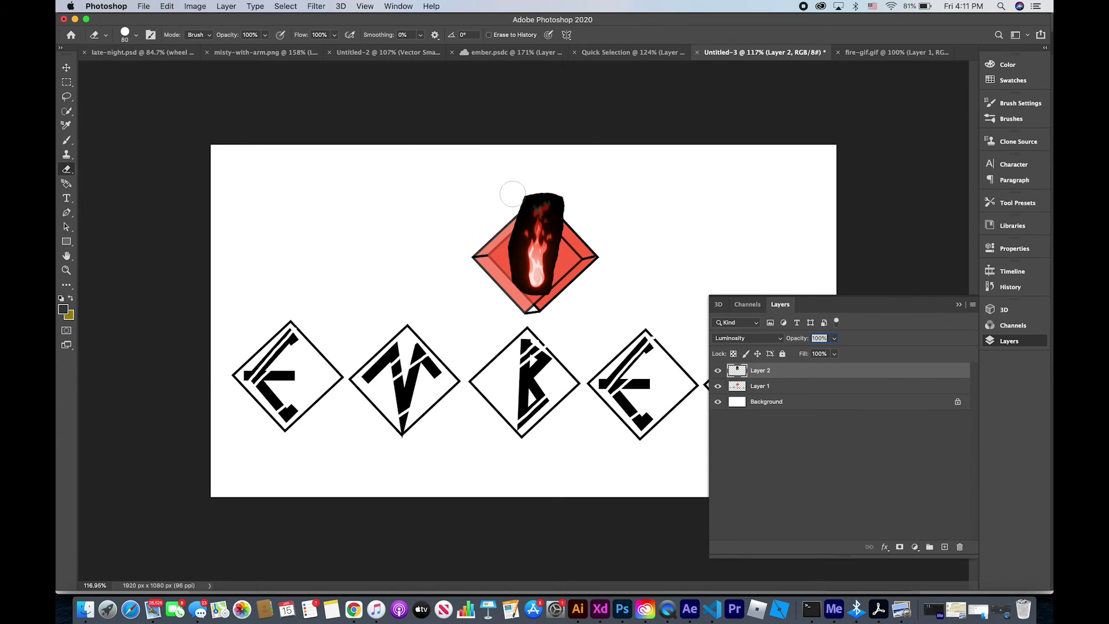
scroll(516, 189, "up", 3)
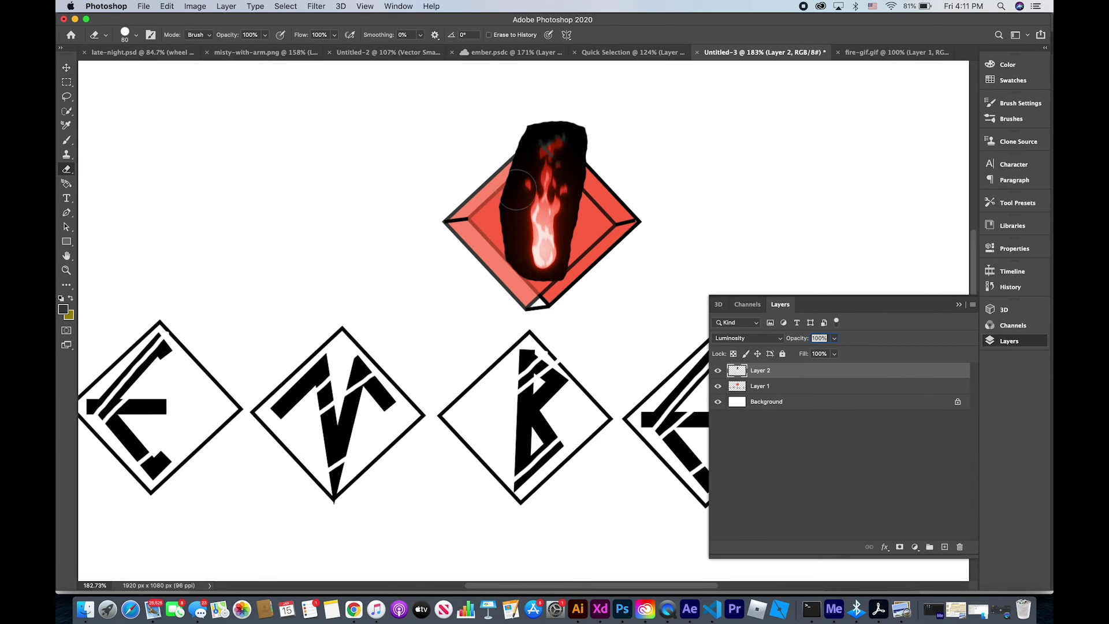
Nudge the fire layer down and preview the Divide, Exclusion and Subtract blends.
left_click(68, 68)
left_click_drag(543, 238, 537, 249)
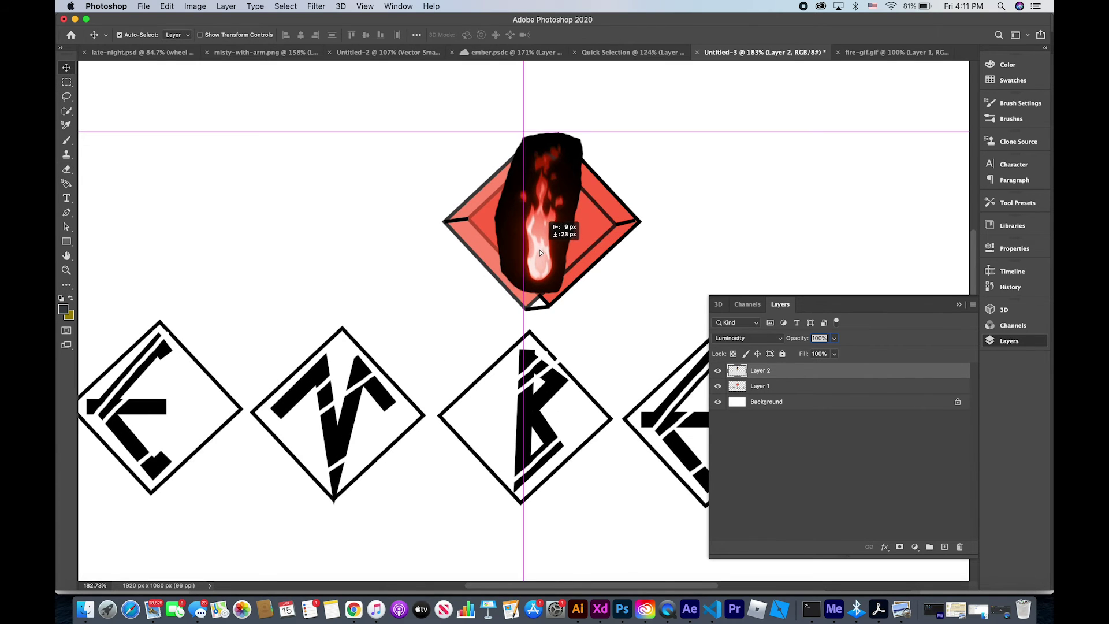
left_click(771, 342)
key("Up")
key("Up")
key("Up")
key("Up")
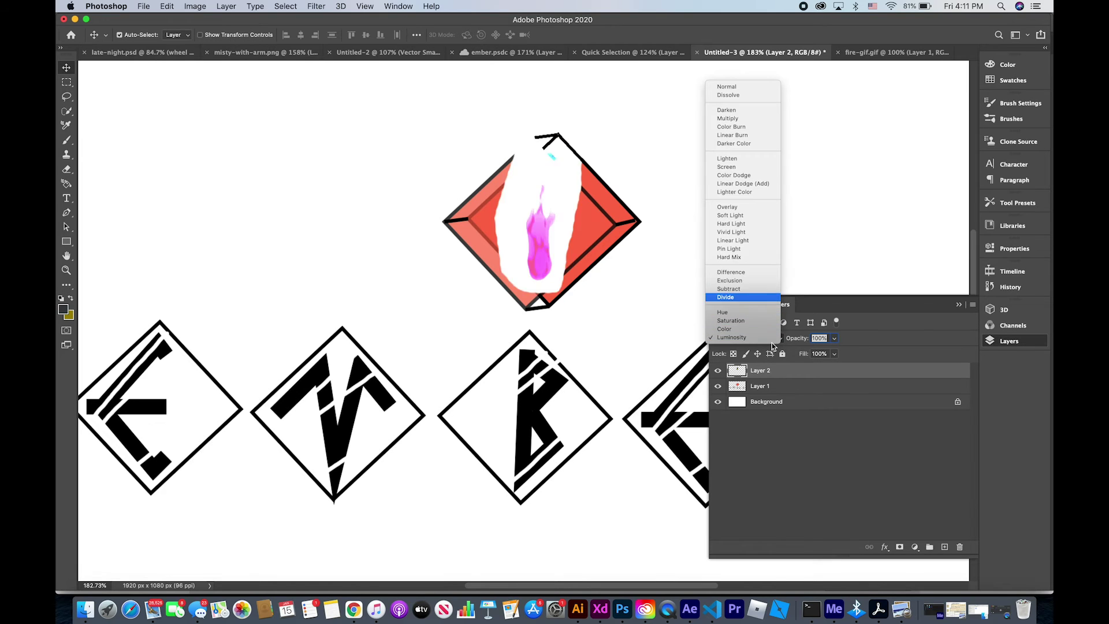
key("Up")
key("Up")
key("Down")
key("Up")
key("Down")
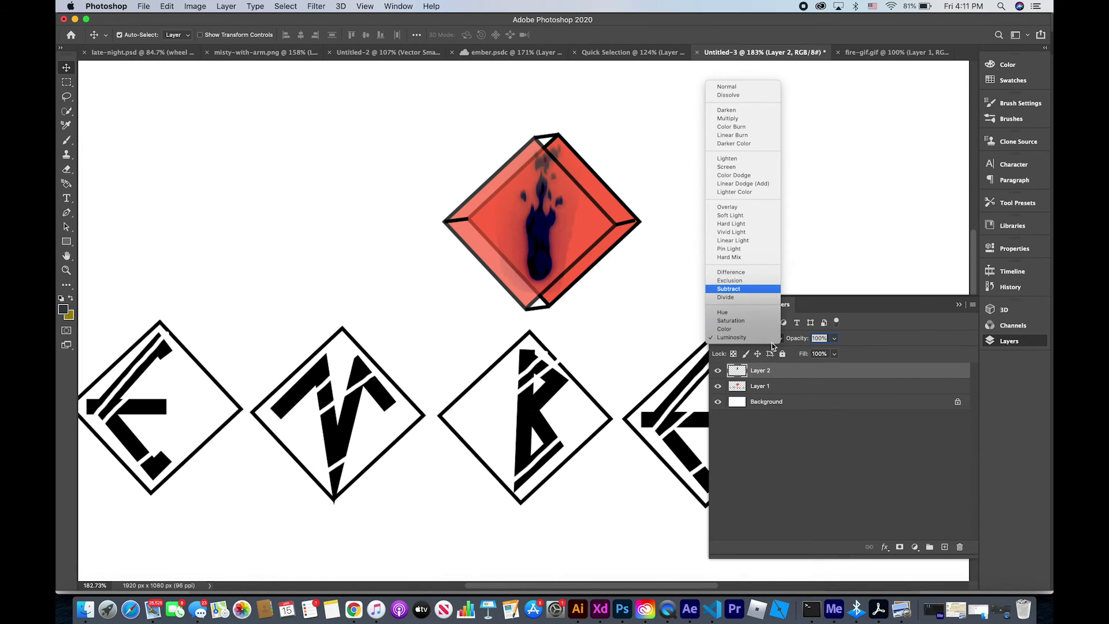
Set the fire layer's blend mode to Screen after comparing the lightening modes.
key("Up")
key("Up")
key("Up")
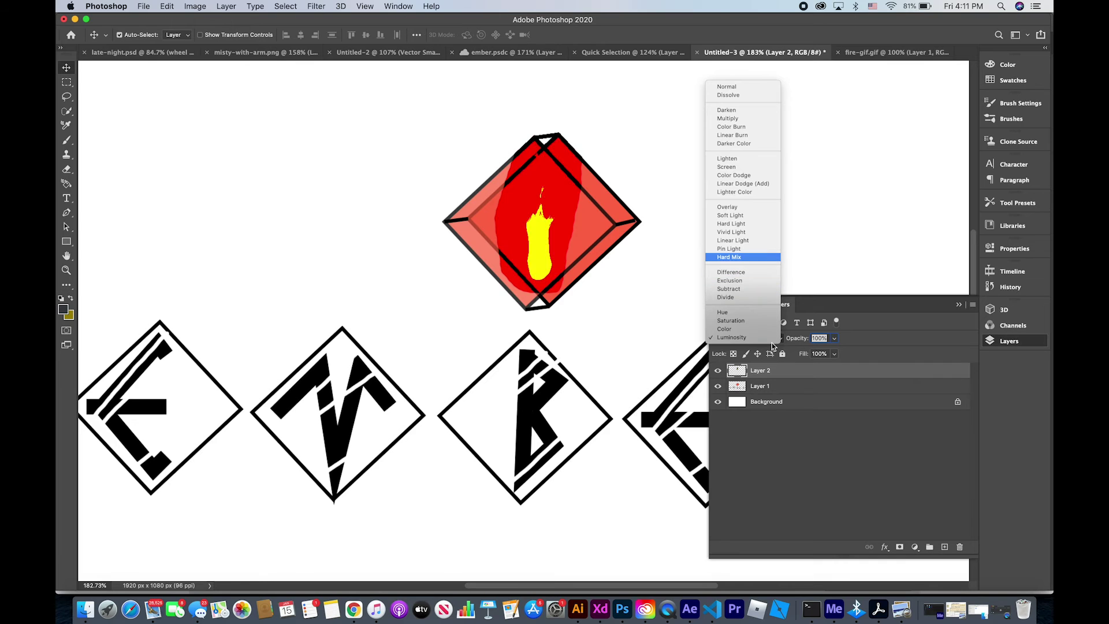
key("Up")
key("Up")
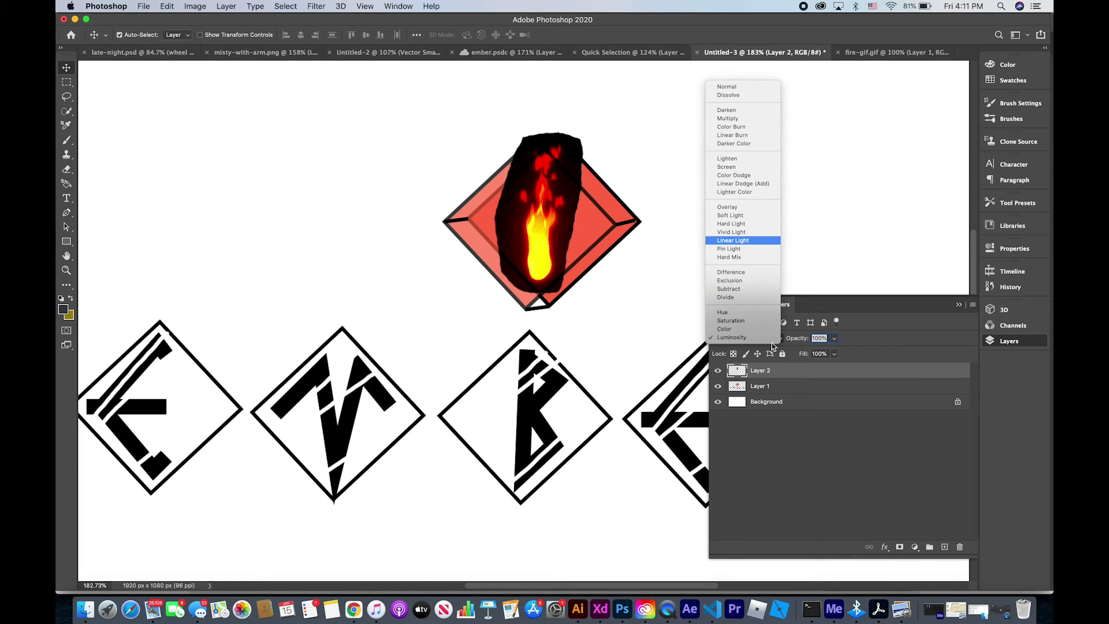
key("Up")
key("Up")
key("Up")
key("Up")
key("Up")
key("Up")
key("Up")
key("Up")
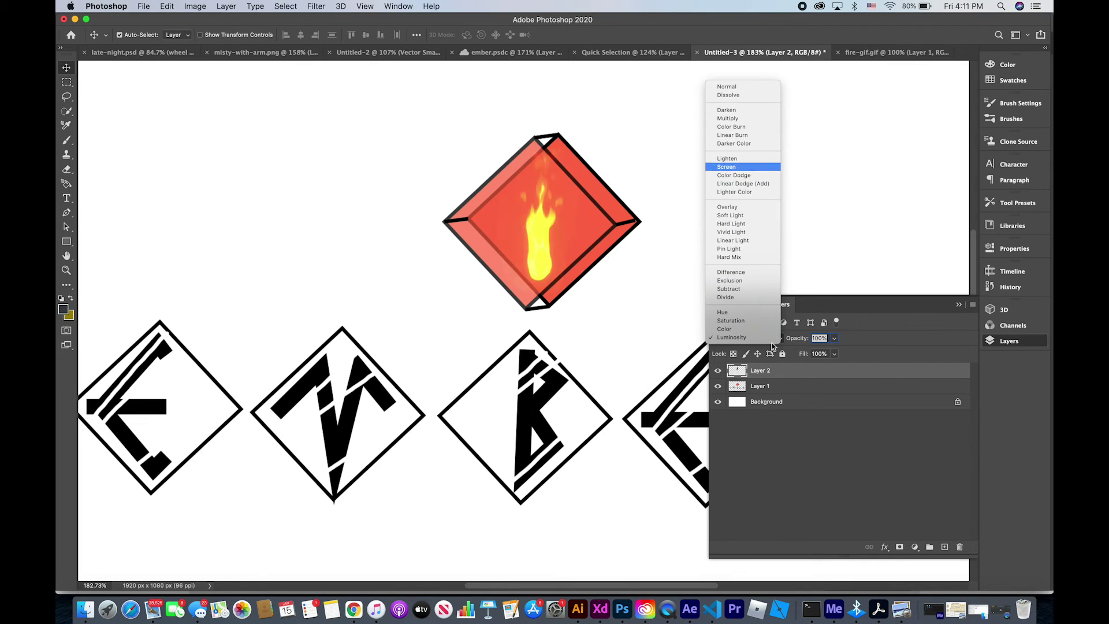
key("Up")
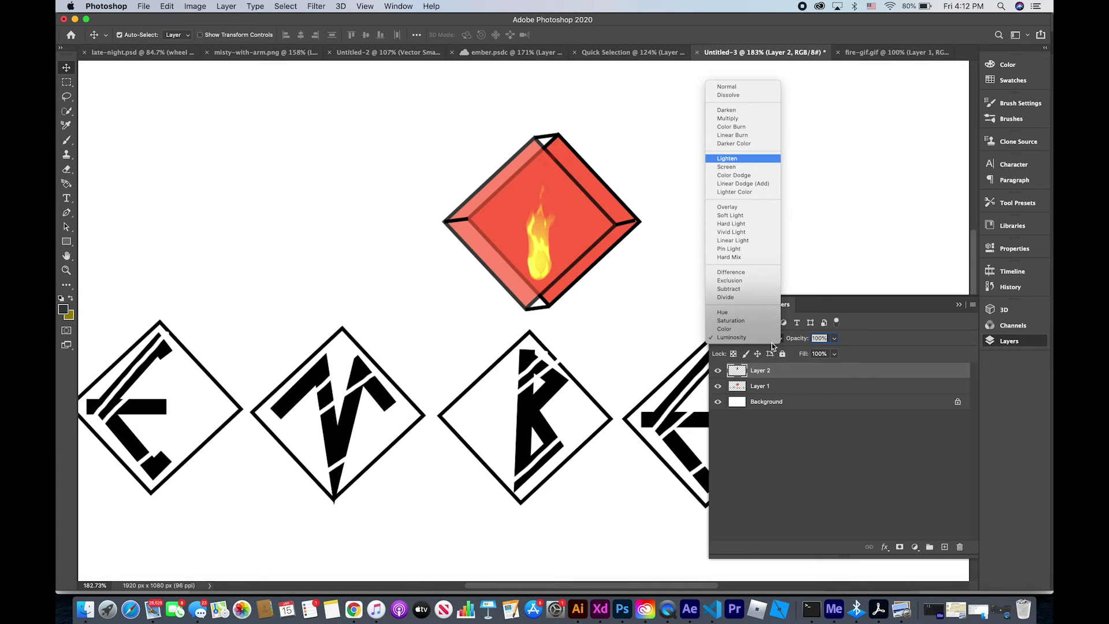
key("Up")
key("Up")
key("Up")
key("Up")
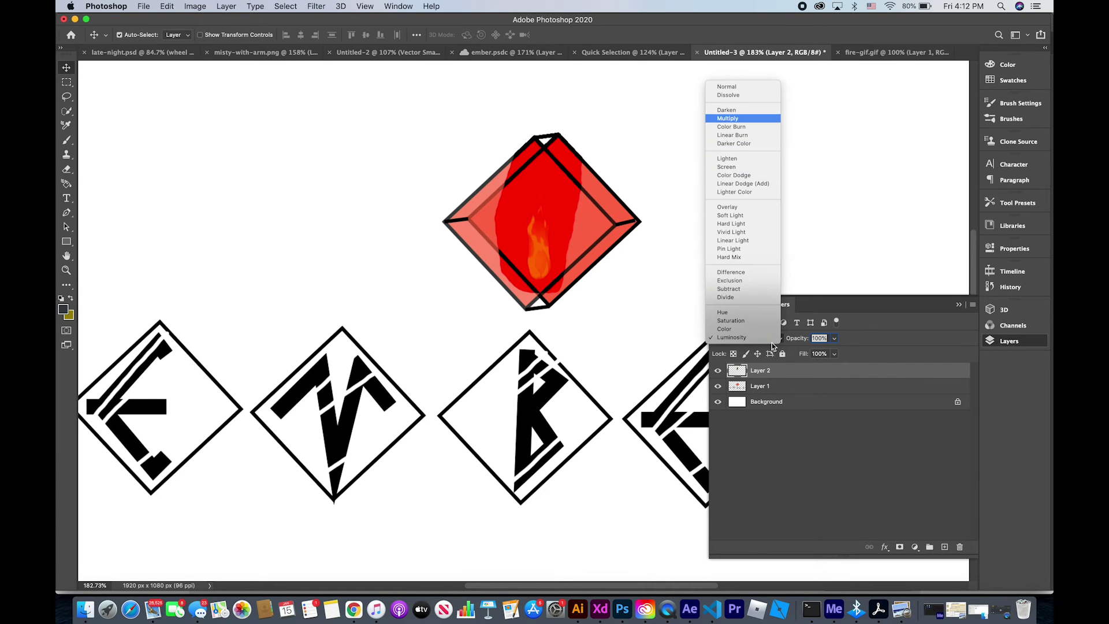
key("Up")
key("Down")
key("Down")
key("Down")
key("Down")
key("Down")
key("Down")
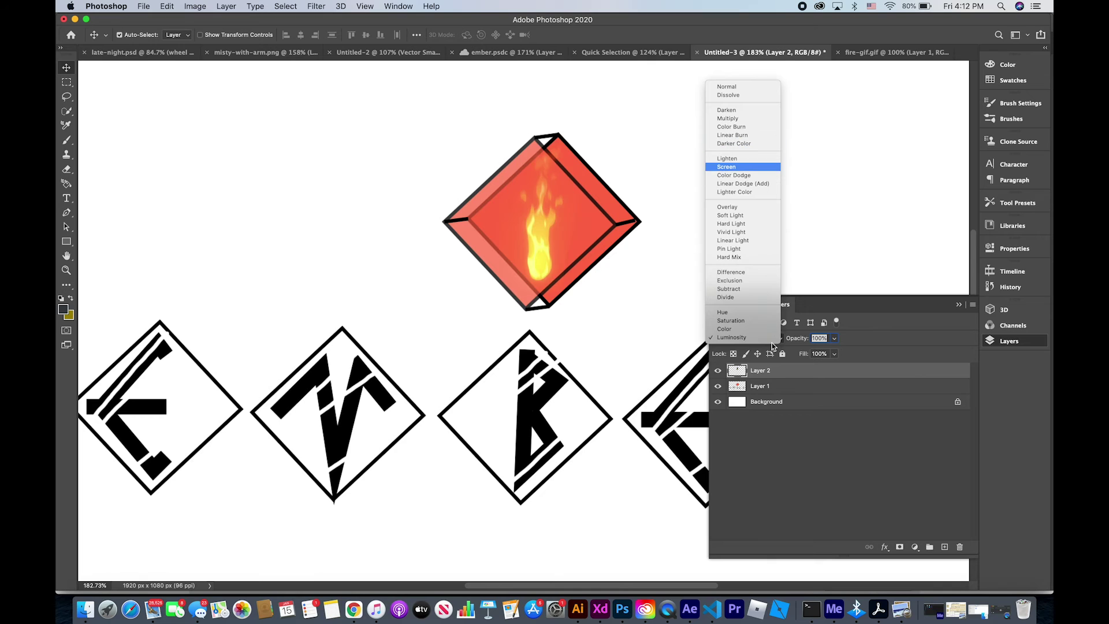
key("Return")
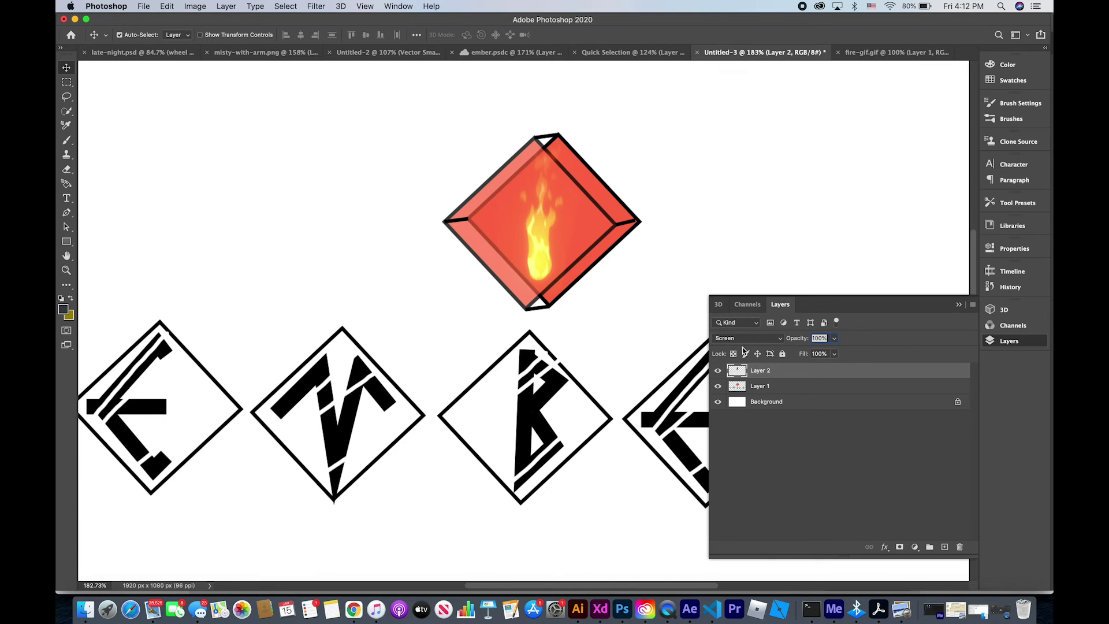
key("super+minus")
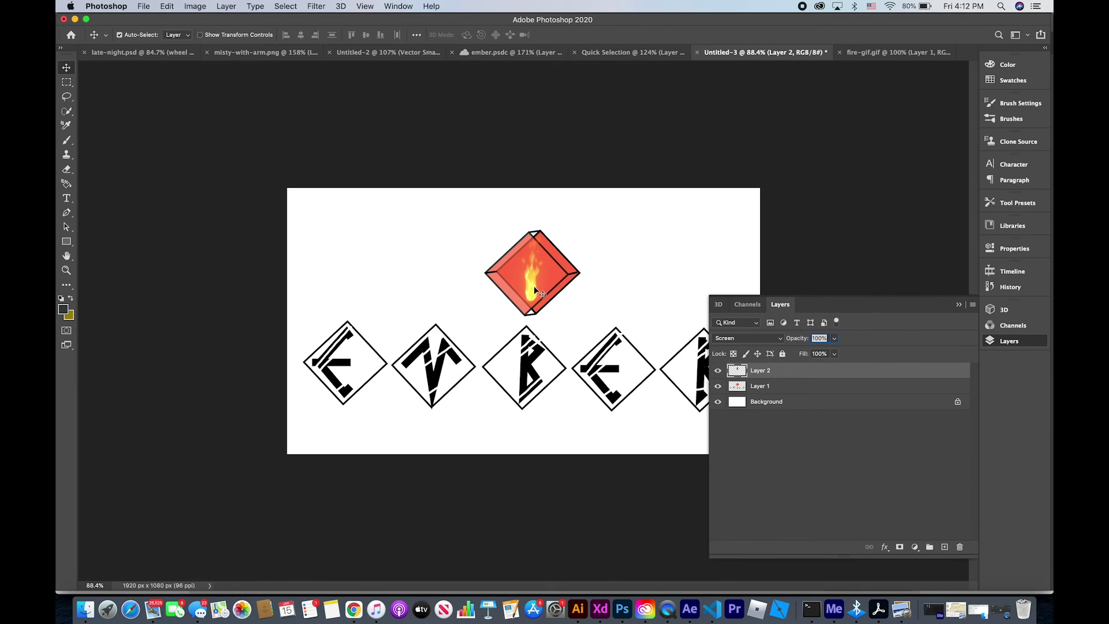
Quick-select the flame inside the cube and enter Free Transform.
mouse_move(535, 286)
left_mouse_down()
mouse_move(539, 252)
mouse_move(461, 283)
left_mouse_up()
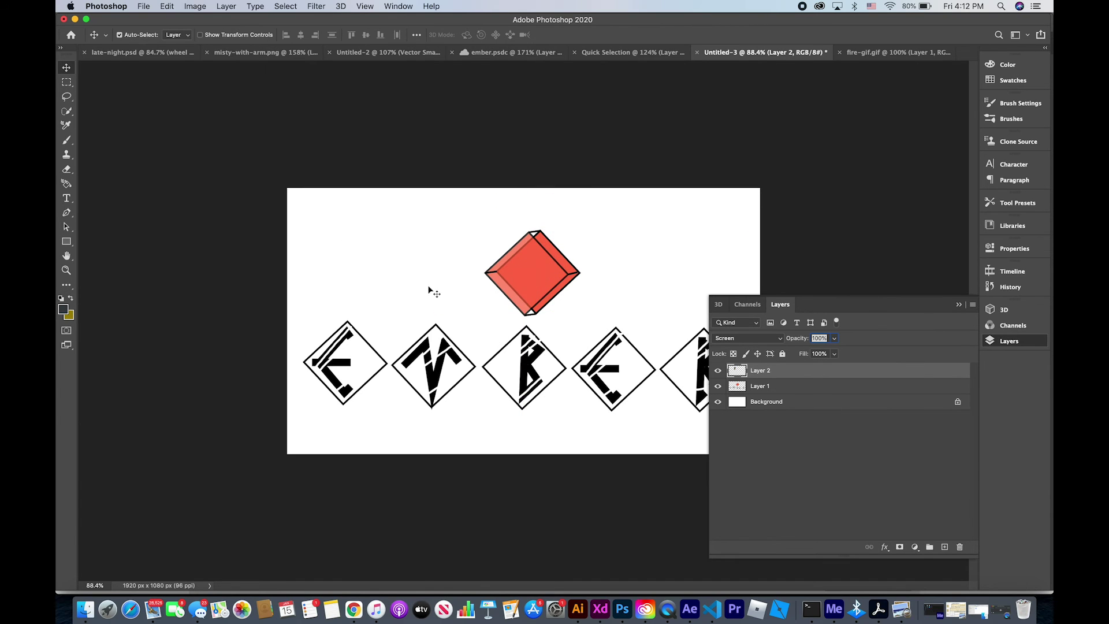
key("ctrl+z")
left_click(67, 111)
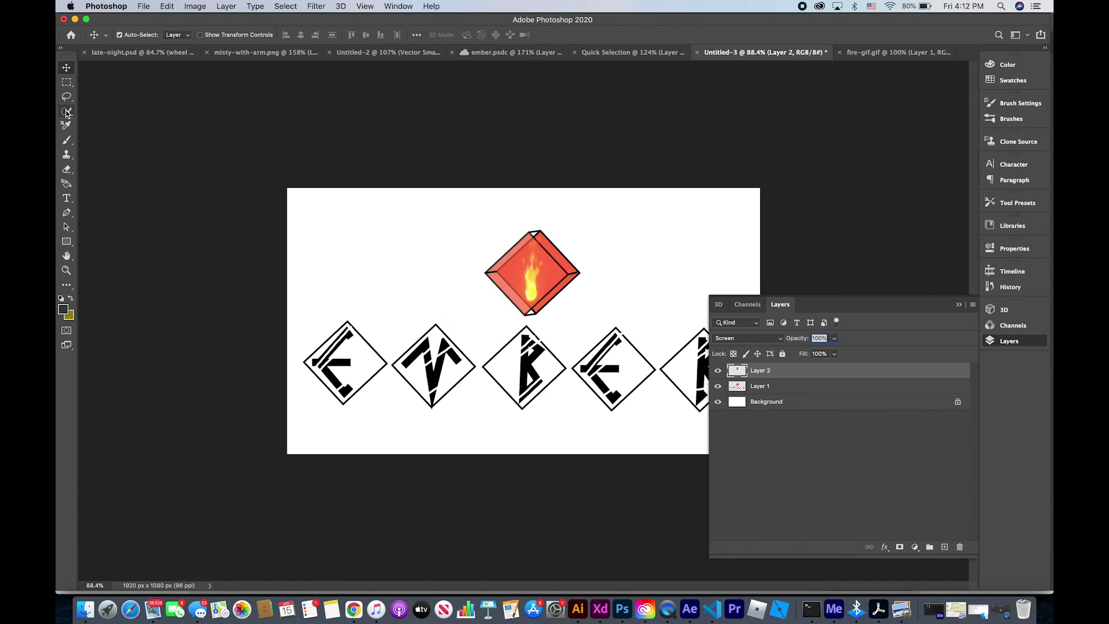
left_click(471, 228)
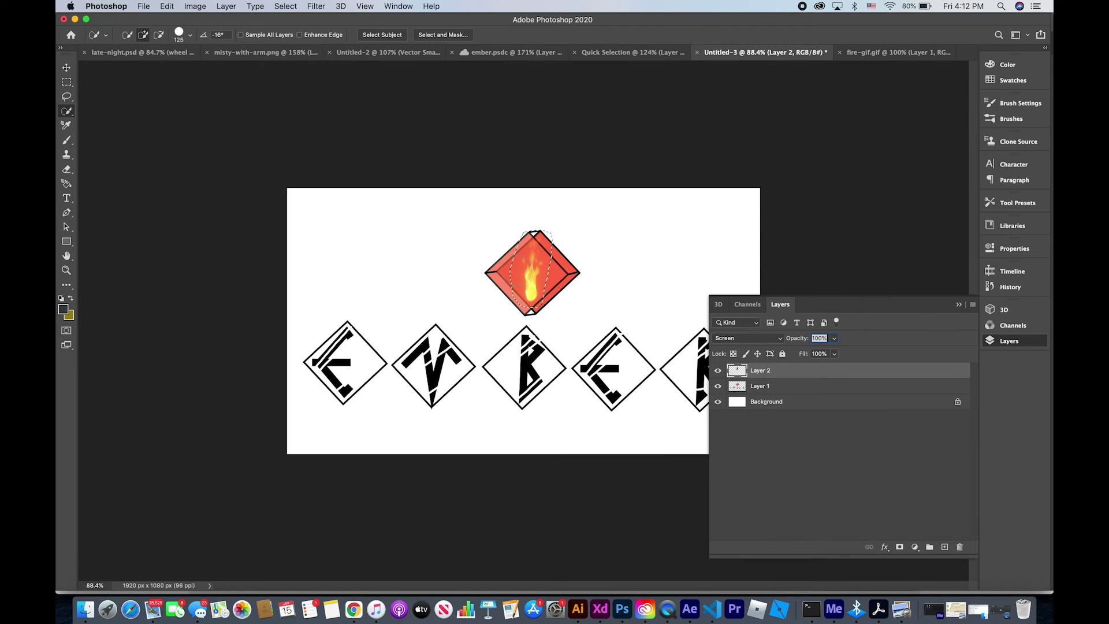
right_click(508, 265)
left_click(566, 379)
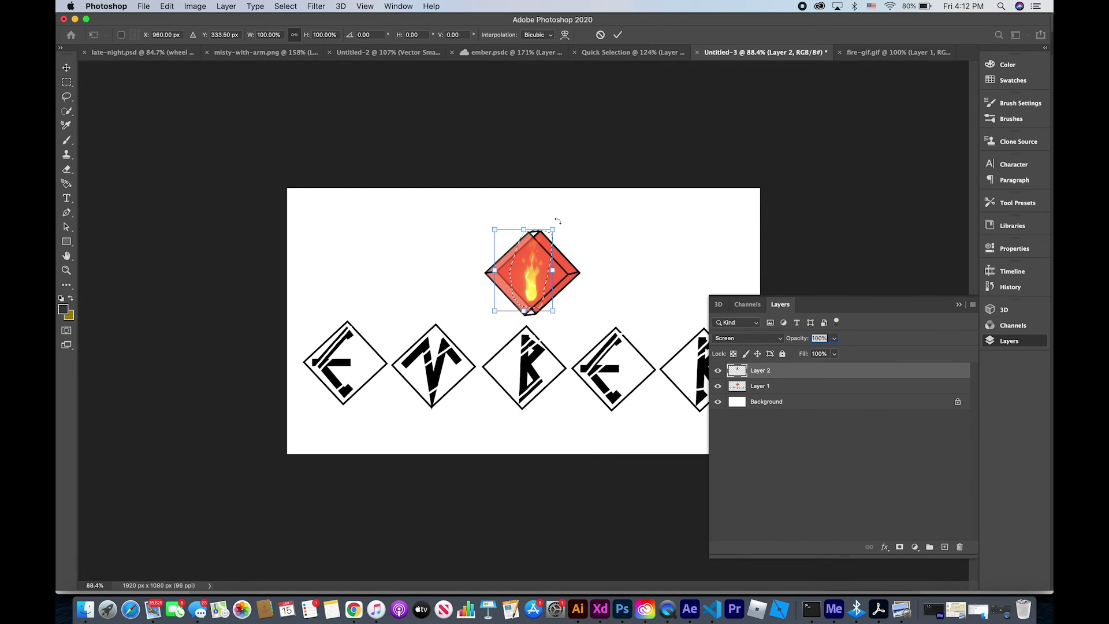
Scale the flame to about 141%, centre it in the cube, commit and deselect.
left_click_drag(557, 220, 648, 148)
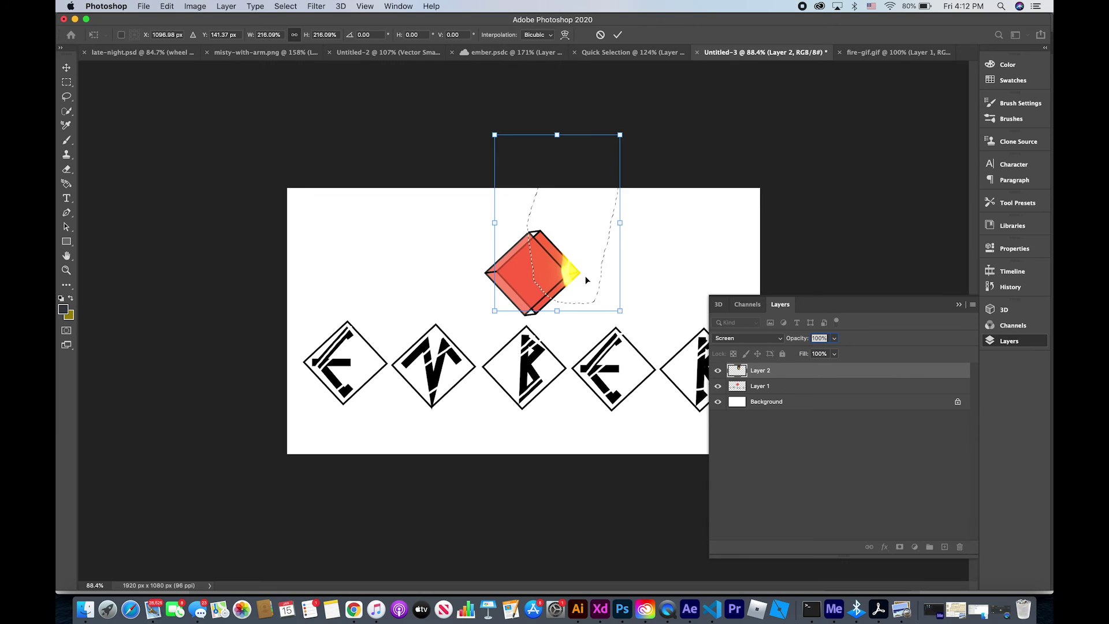
left_click_drag(587, 280, 543, 297)
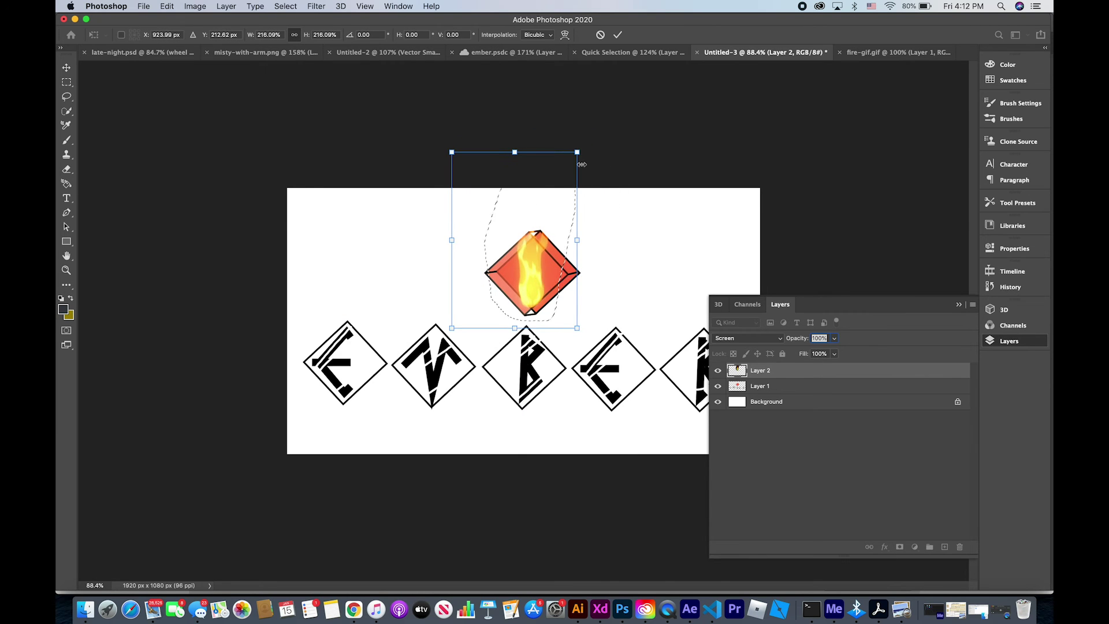
left_click_drag(582, 164, 559, 184)
mouse_move(532, 268)
left_mouse_down()
mouse_move(517, 283)
mouse_move(533, 273)
left_mouse_up()
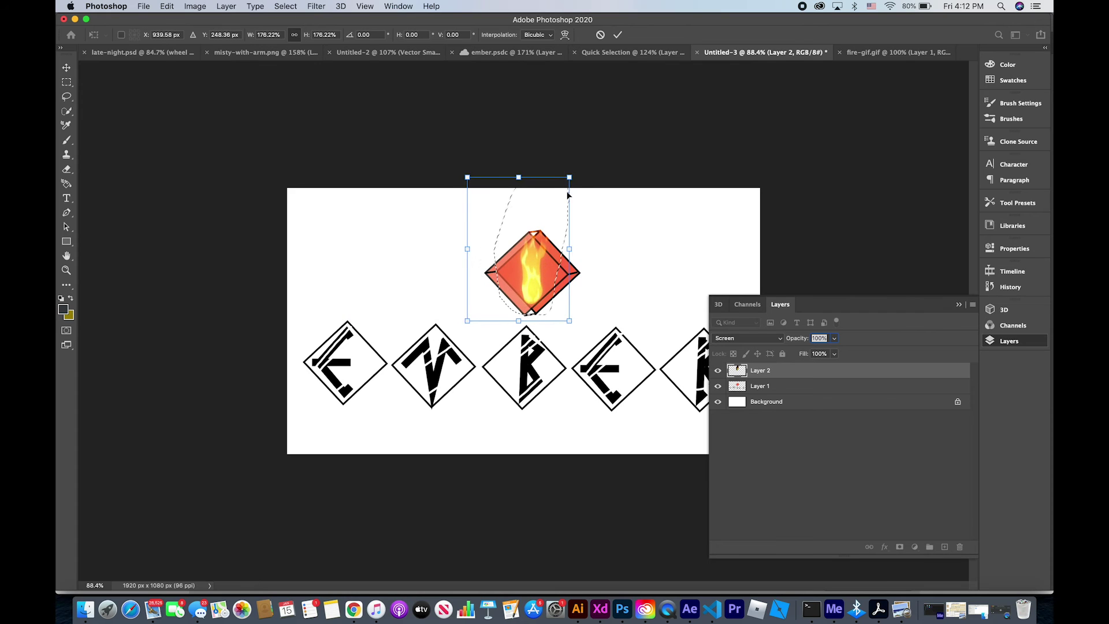
left_click_drag(570, 176, 547, 205)
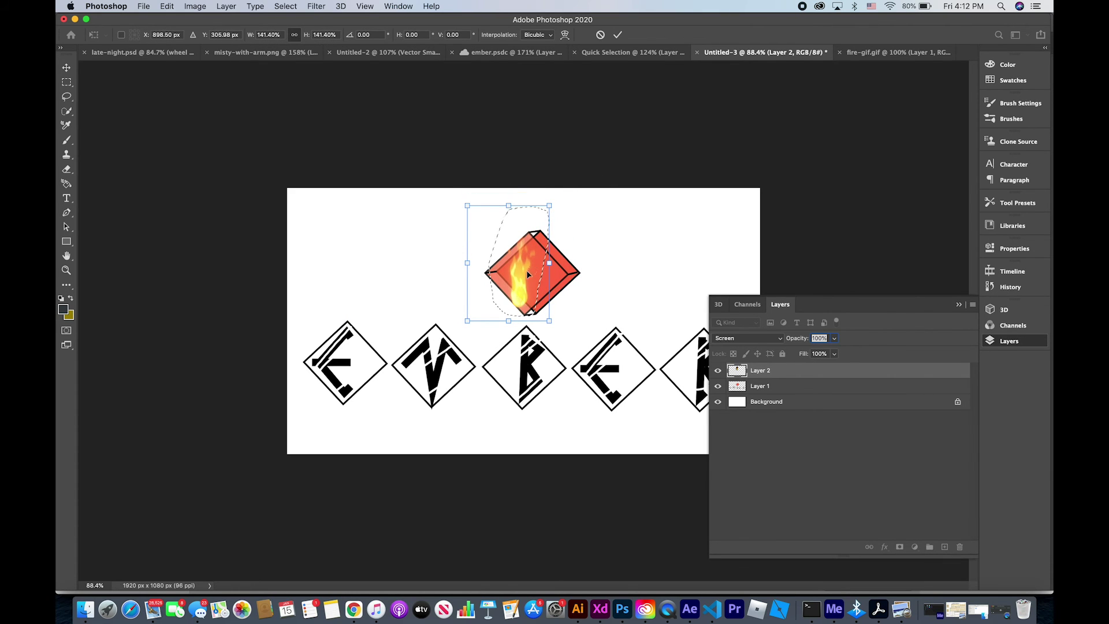
left_click_drag(517, 284, 528, 272)
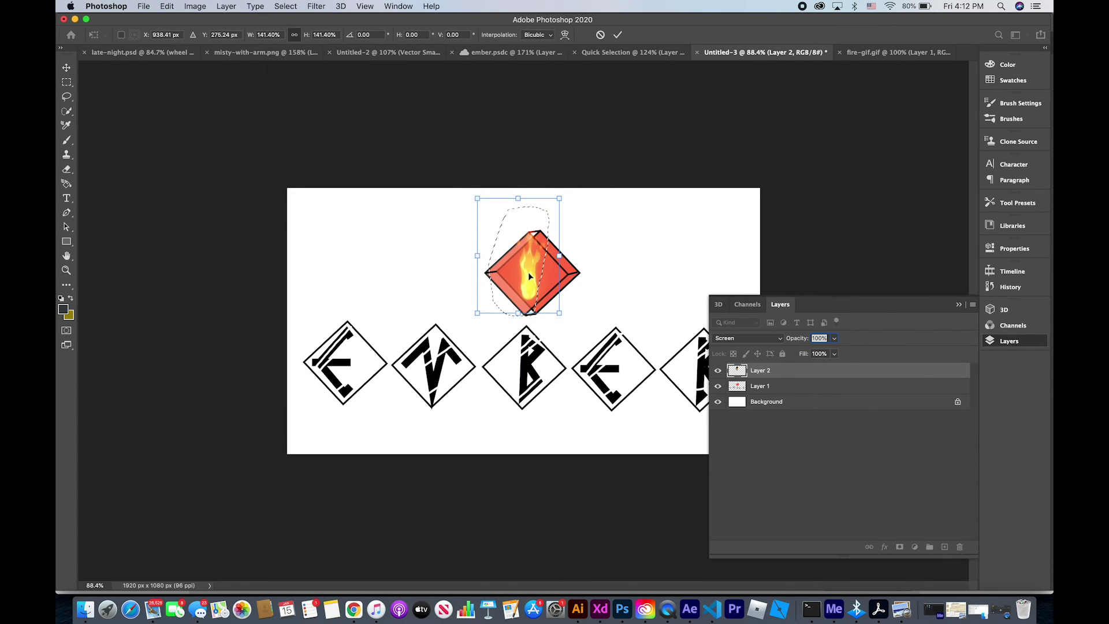
left_click(66, 111)
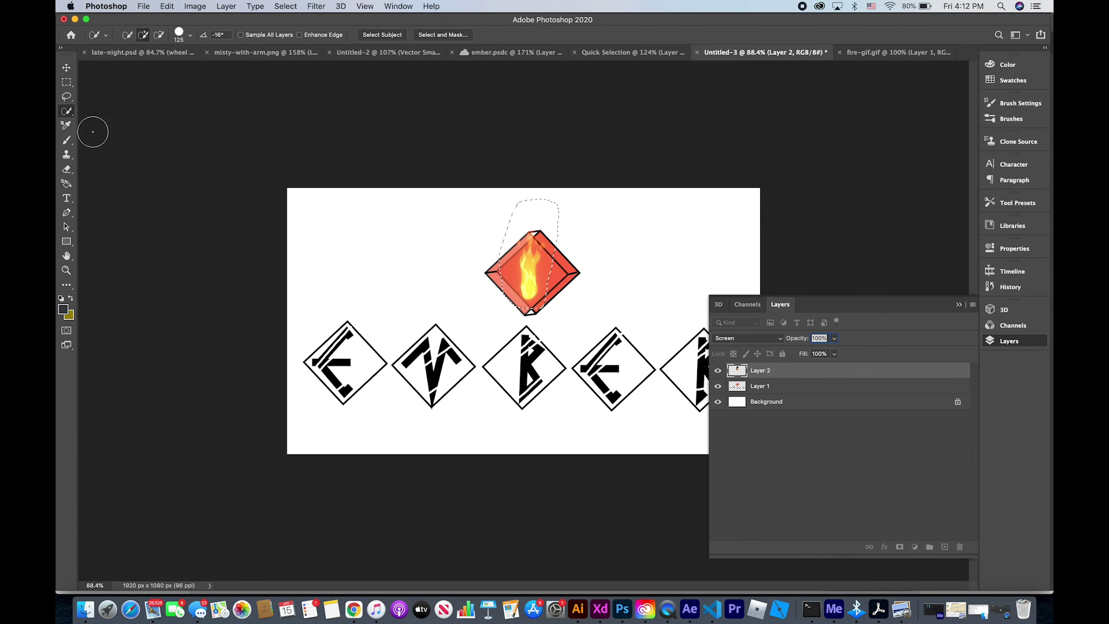
right_click(485, 223)
left_click(581, 241)
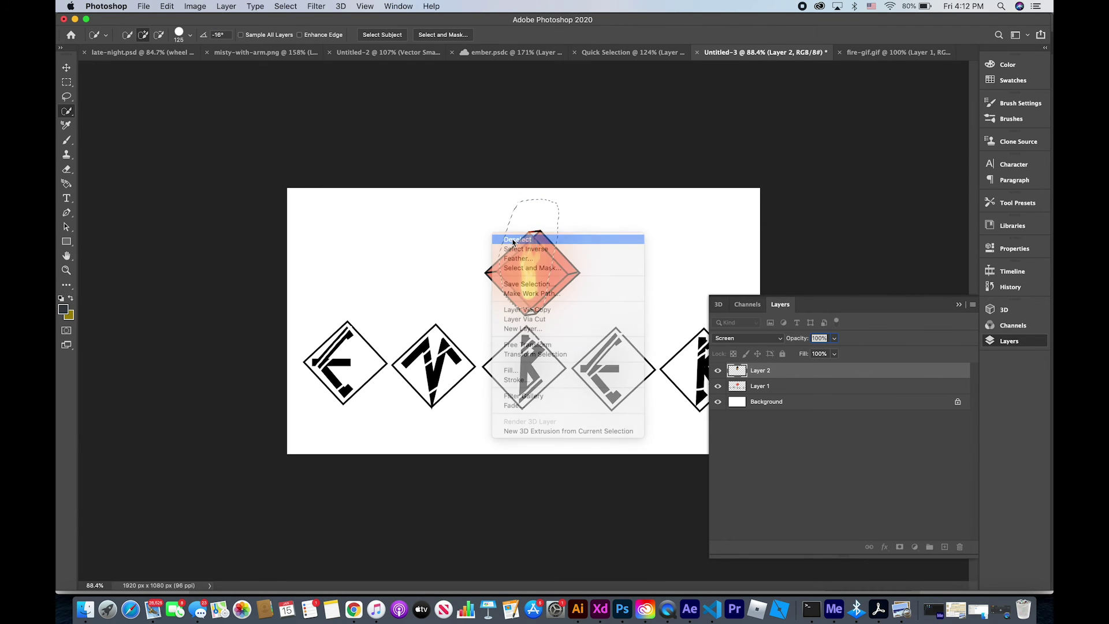
Nudge the flame slightly right and down with the Move tool.
scroll(591, 234, "up", 5)
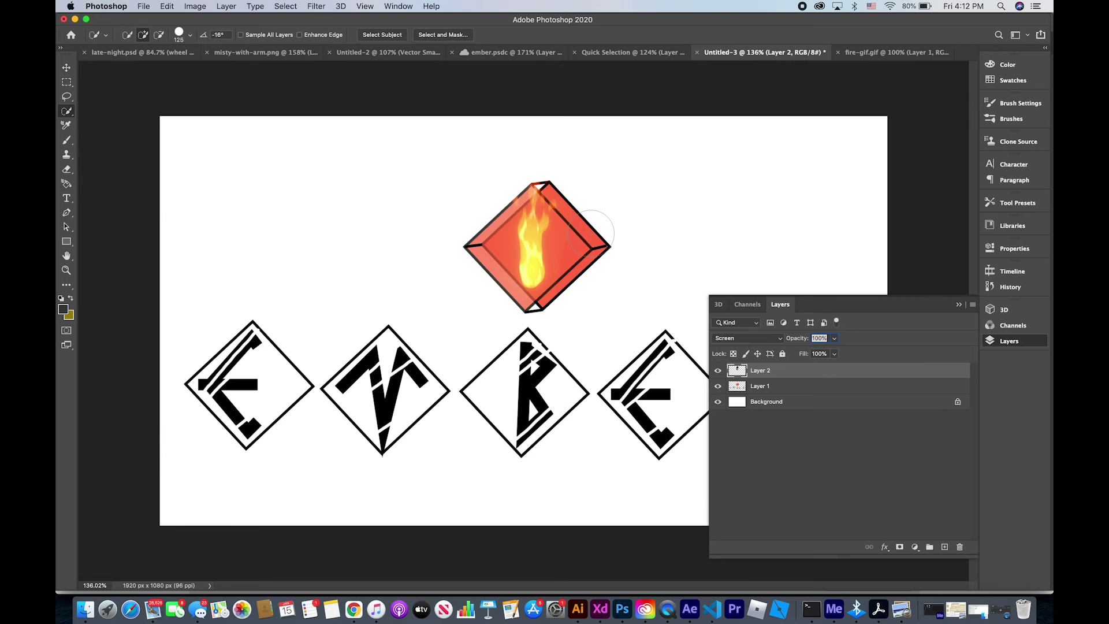
scroll(651, 312, "up", 2)
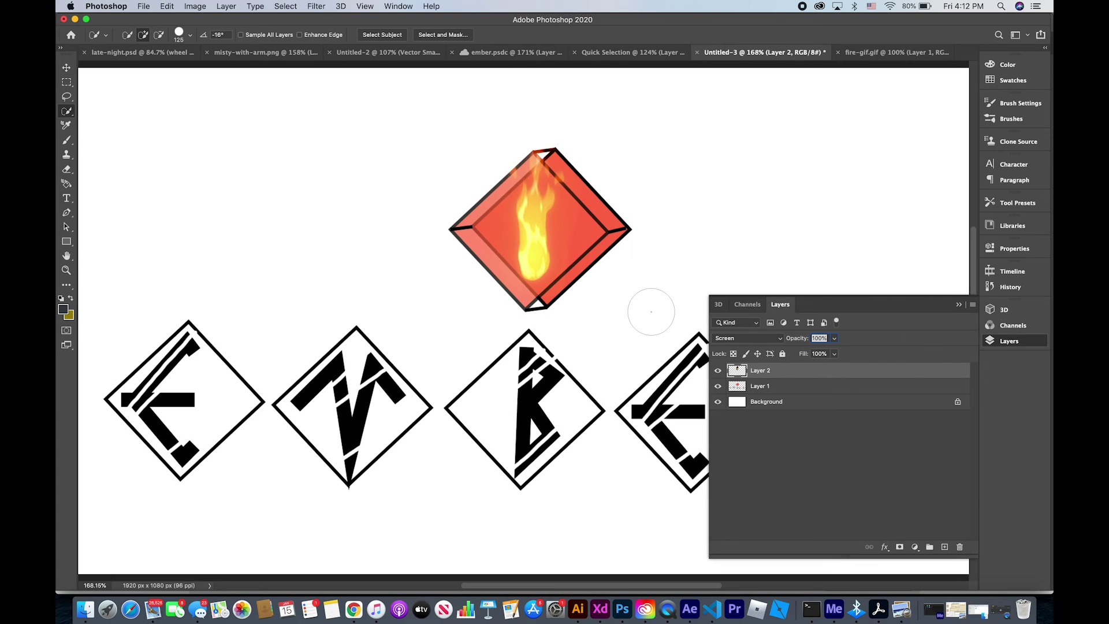
left_click(67, 68)
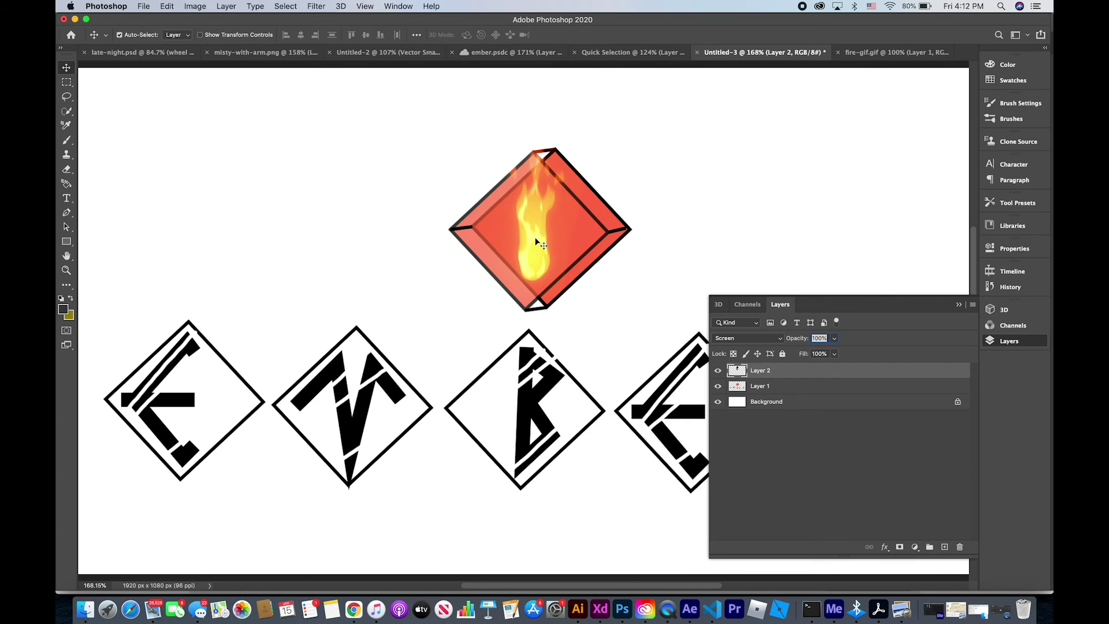
left_click_drag(535, 237, 537, 241)
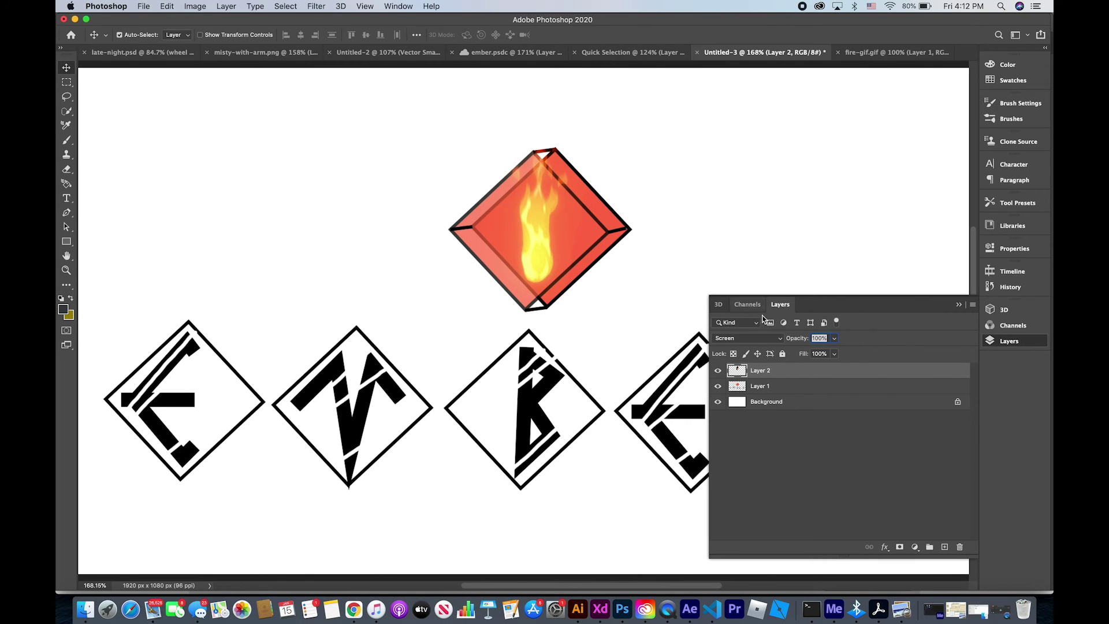
Preview the blend modes on the fire layer again and apply Luminosity.
left_click(777, 339)
key("Down")
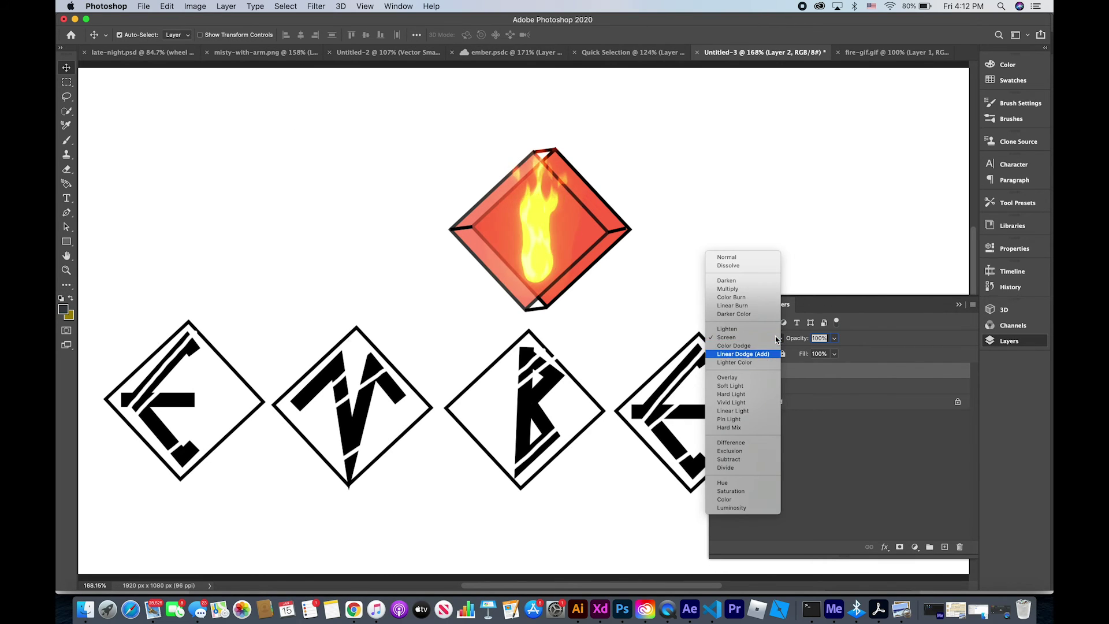
key("Down")
key("Down")
key("Down")
key("Up")
key("Up")
key("Up")
key("Up")
key("Up")
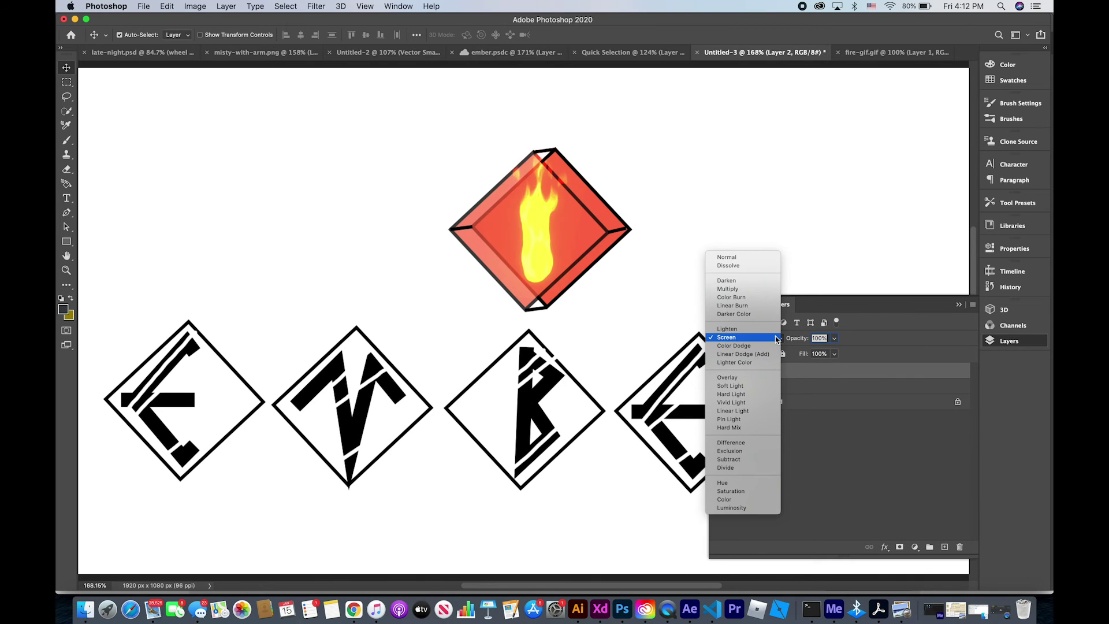
key("Up")
key("Up")
key("Down")
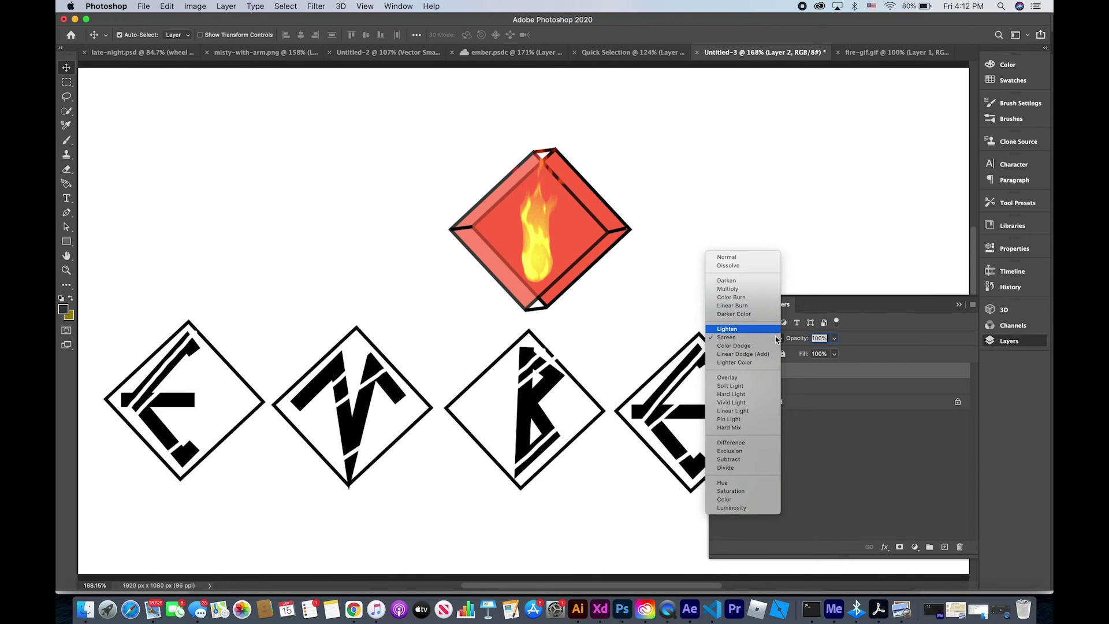
key("Down")
key("Down")
key("Up")
key("Up")
key("Up")
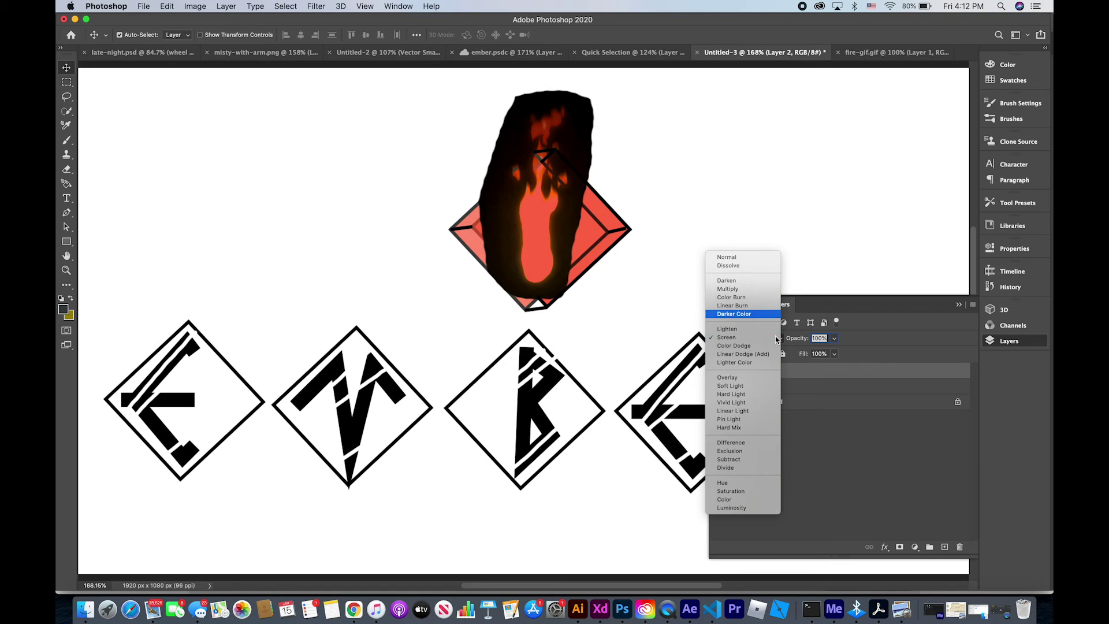
key("Down")
key("Down")
key("Down")
key("Down")
key("Down")
key("Down")
key("Down")
key("Down")
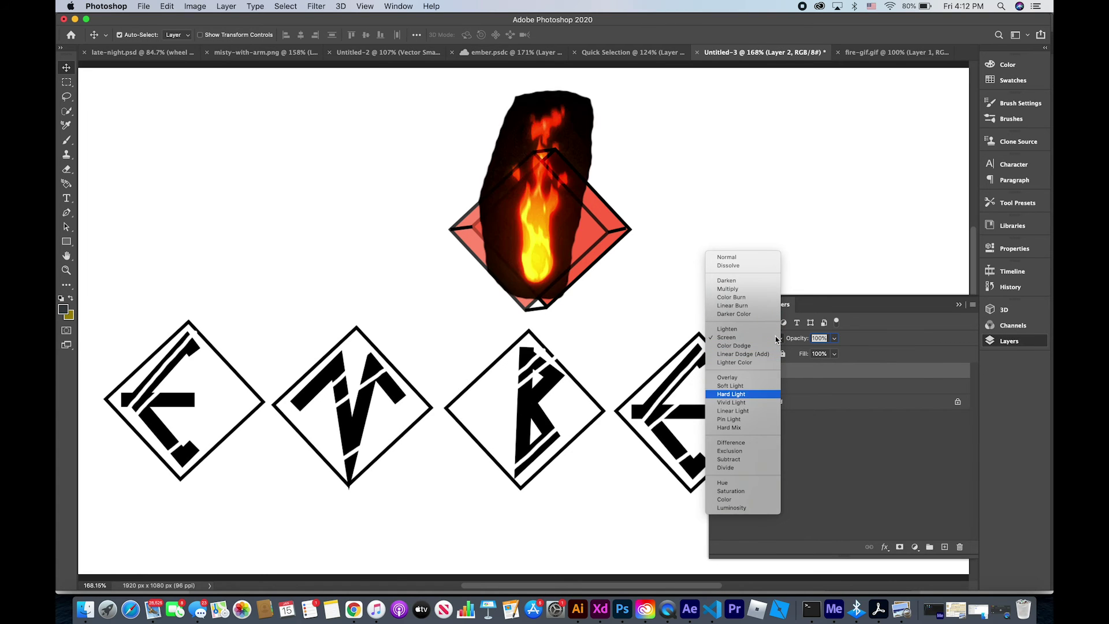
key("Down")
key("Down")
key("Down")
key("Down")
key("Down")
key("Down")
key("Down")
key("Down")
key("Down")
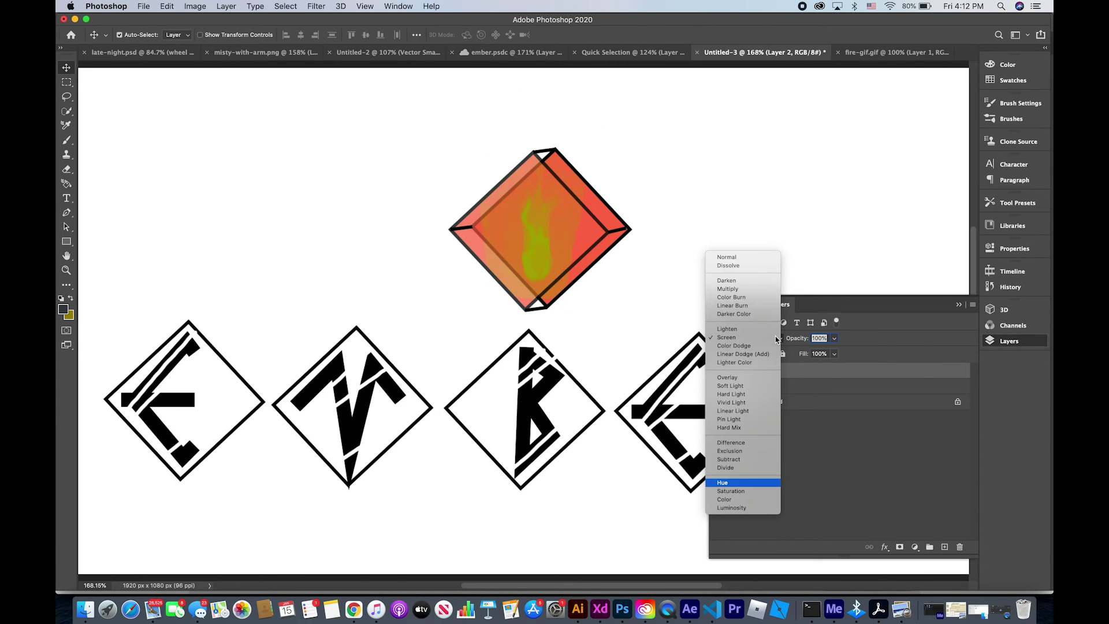
key("Down")
key("Down")
key("Down")
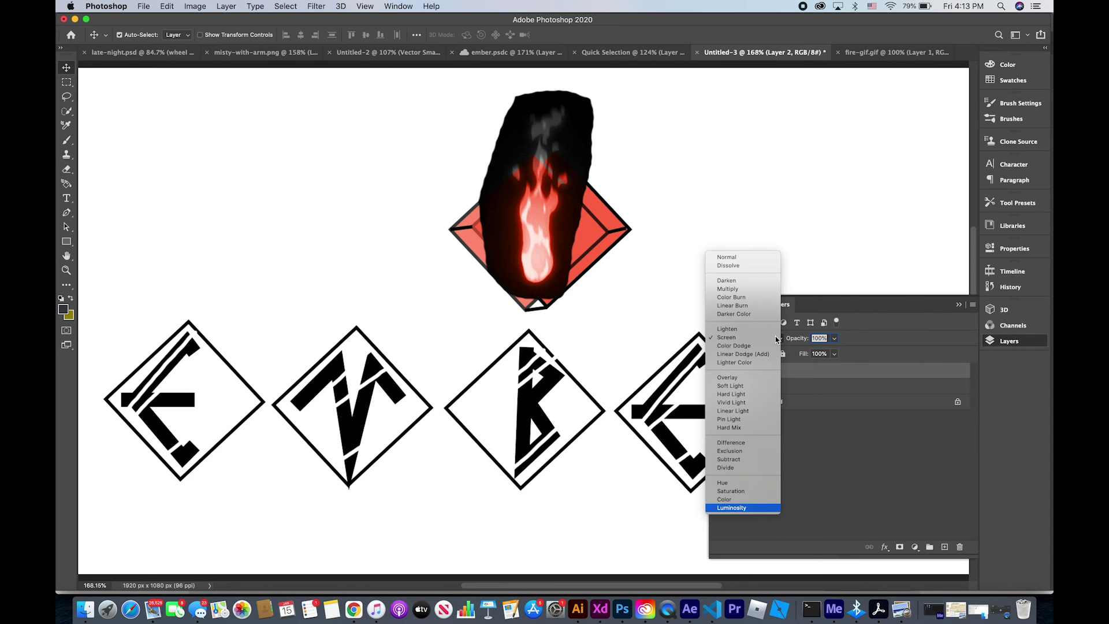
key("Return")
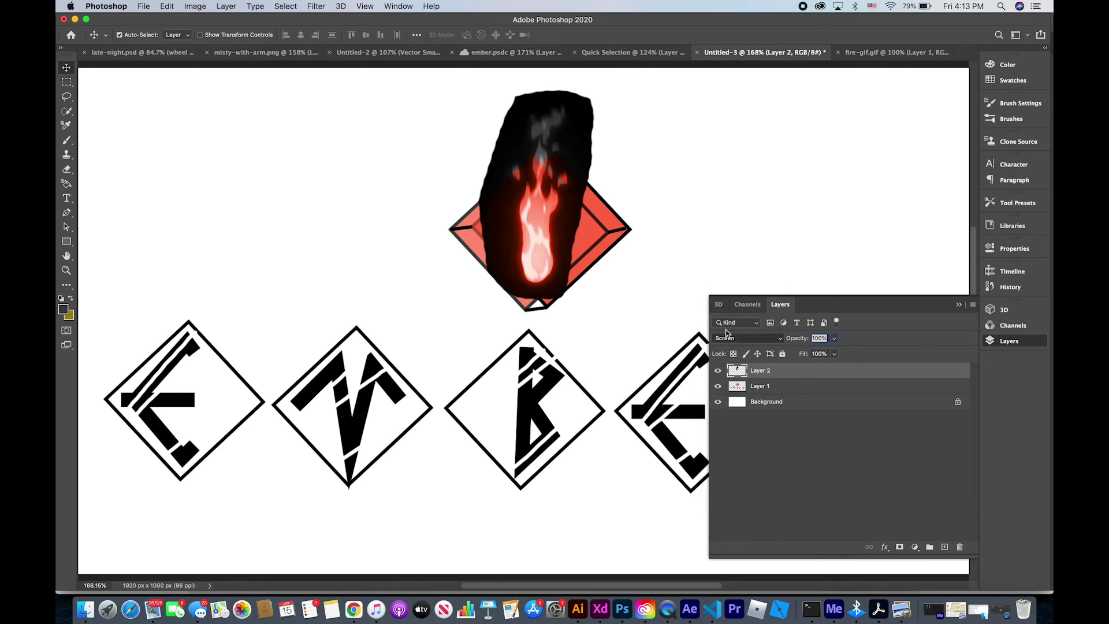
Quick-select the smoke shape around the flame and shrink the selection brush.
left_click(66, 111)
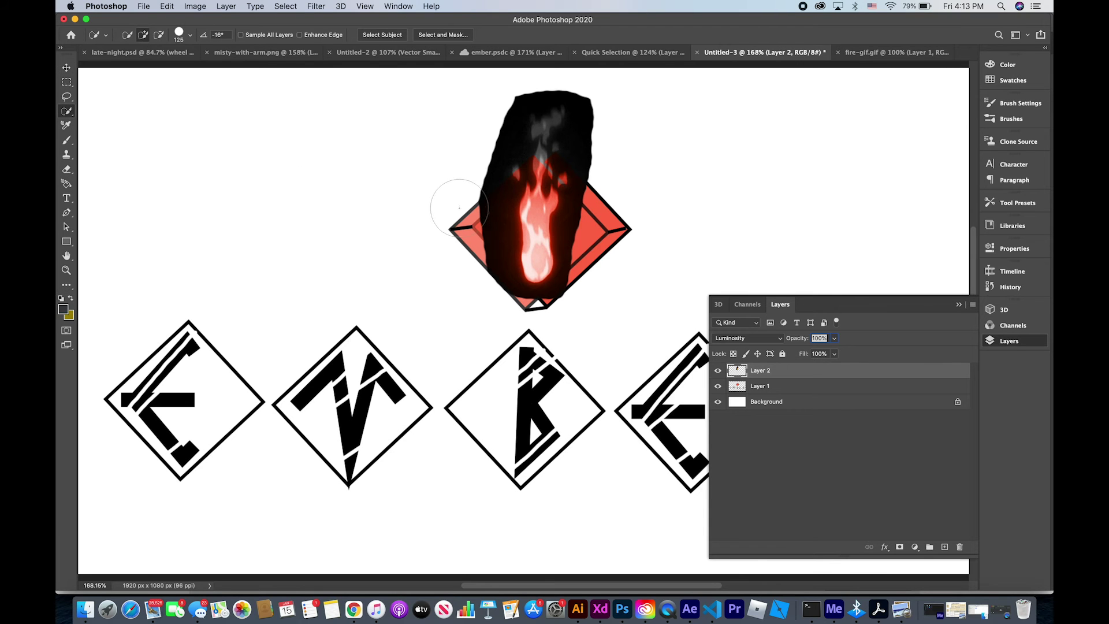
left_click_drag(508, 228, 531, 235)
scroll(531, 234, "up", 5)
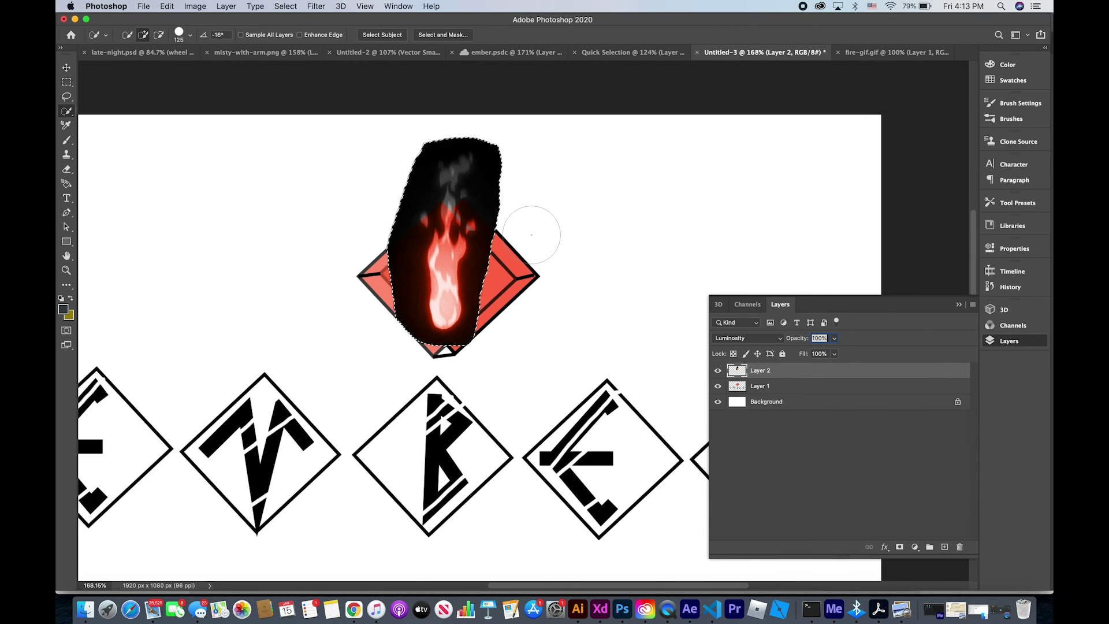
key("bracketleft")
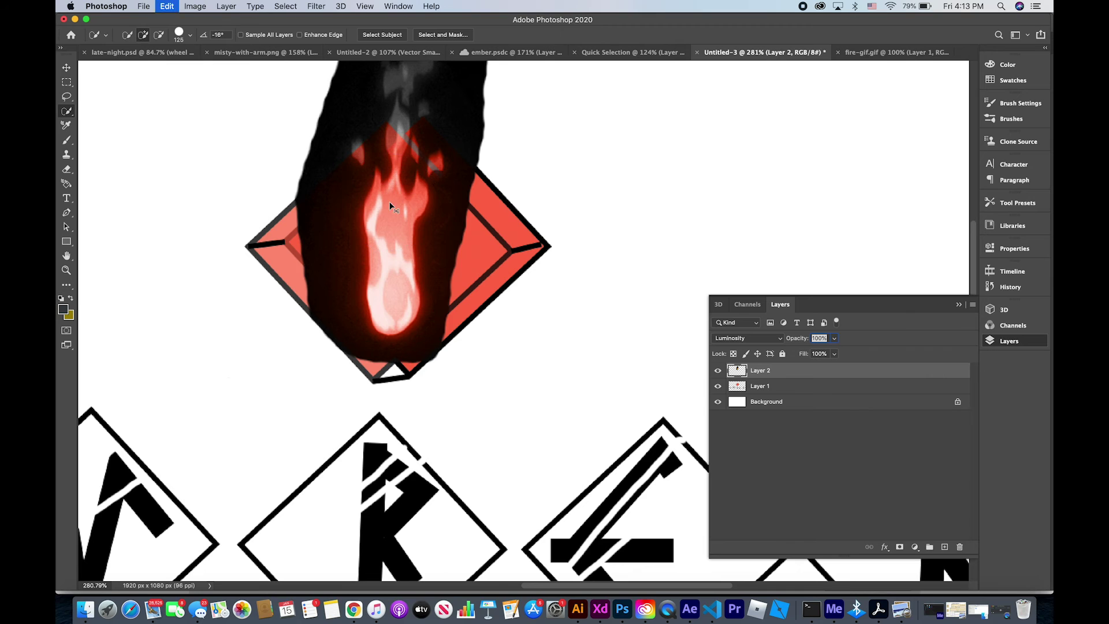
key("bracketleft")
key("bracketleft")
key("bracketleft")
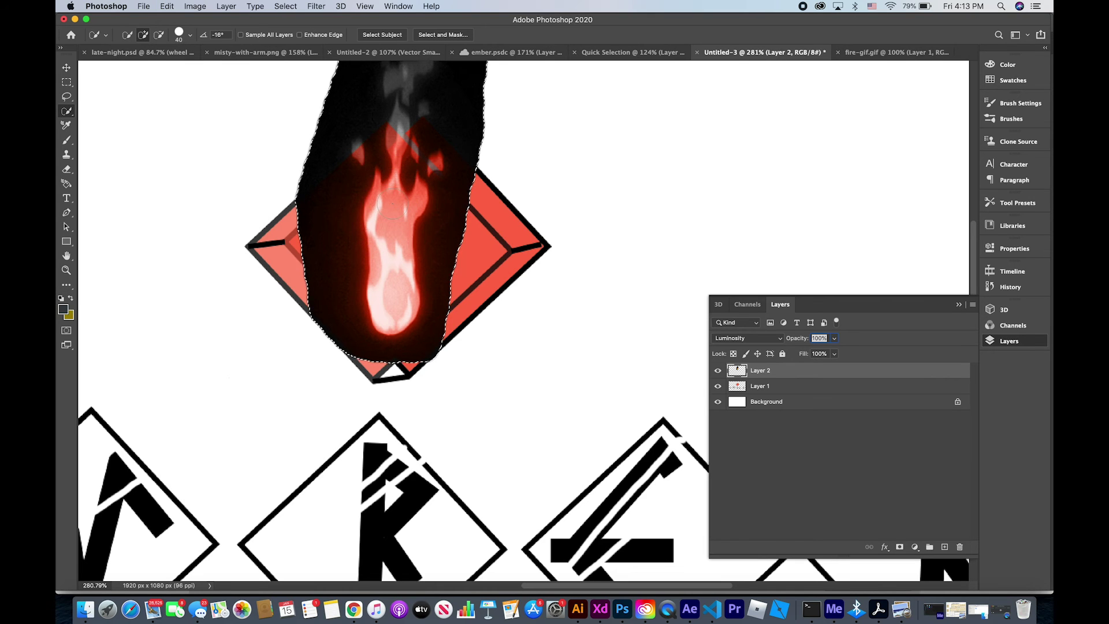
Select only the bright flame core and copy-paste it onto a new layer.
right_click(384, 287)
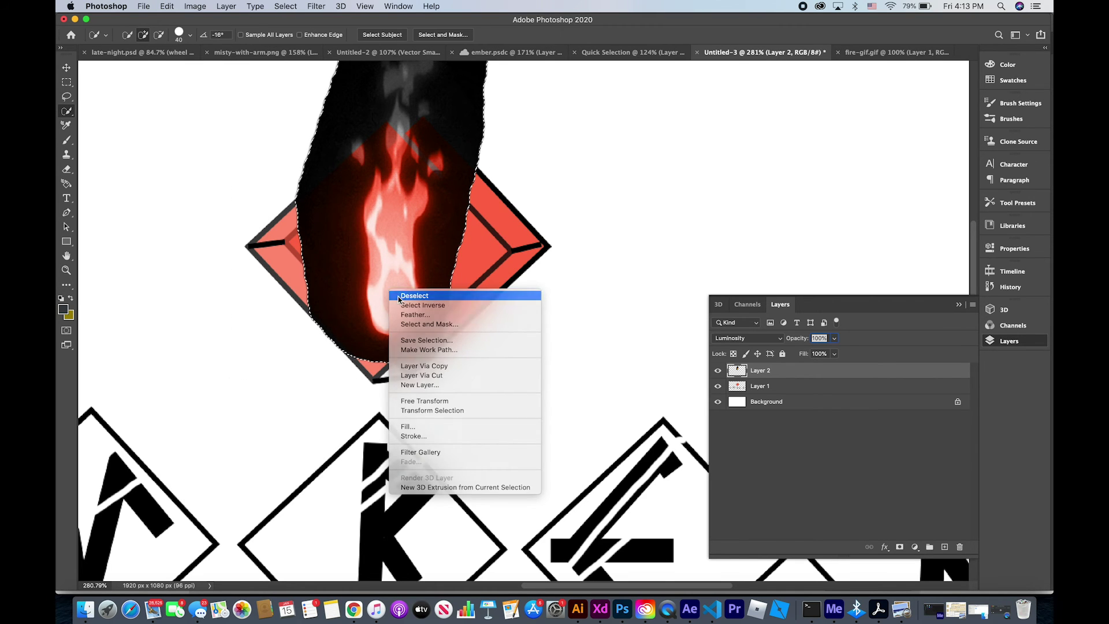
left_click(384, 296)
left_click_drag(388, 297, 402, 176)
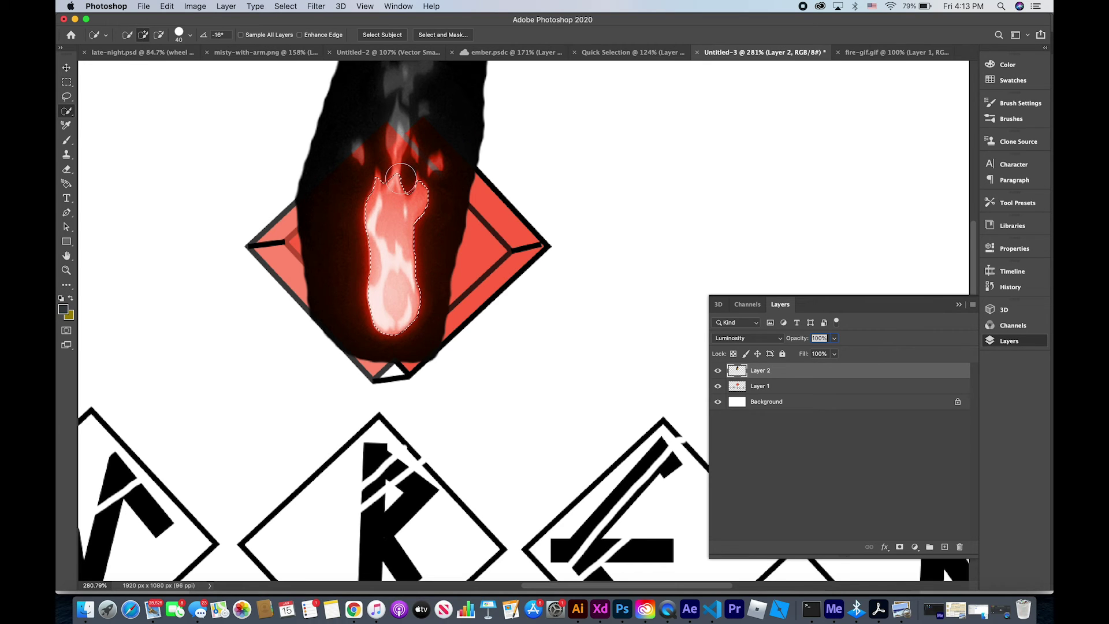
key("super+c")
key("super+v")
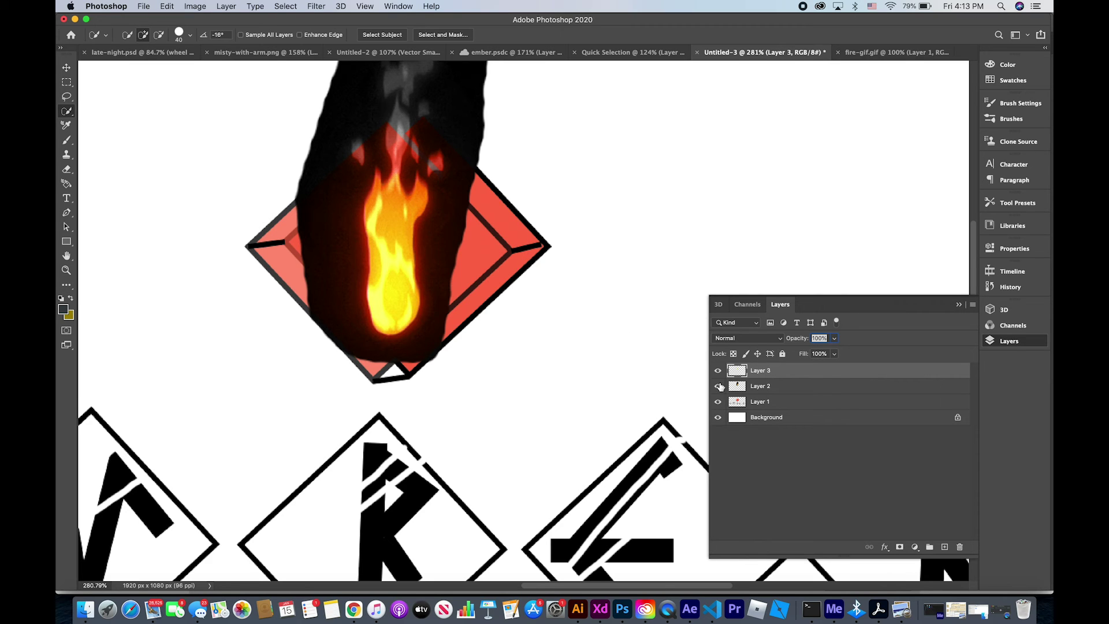
Hide the smoky fire layer and nudge the pasted flame copy inside the diamond.
left_click(719, 386)
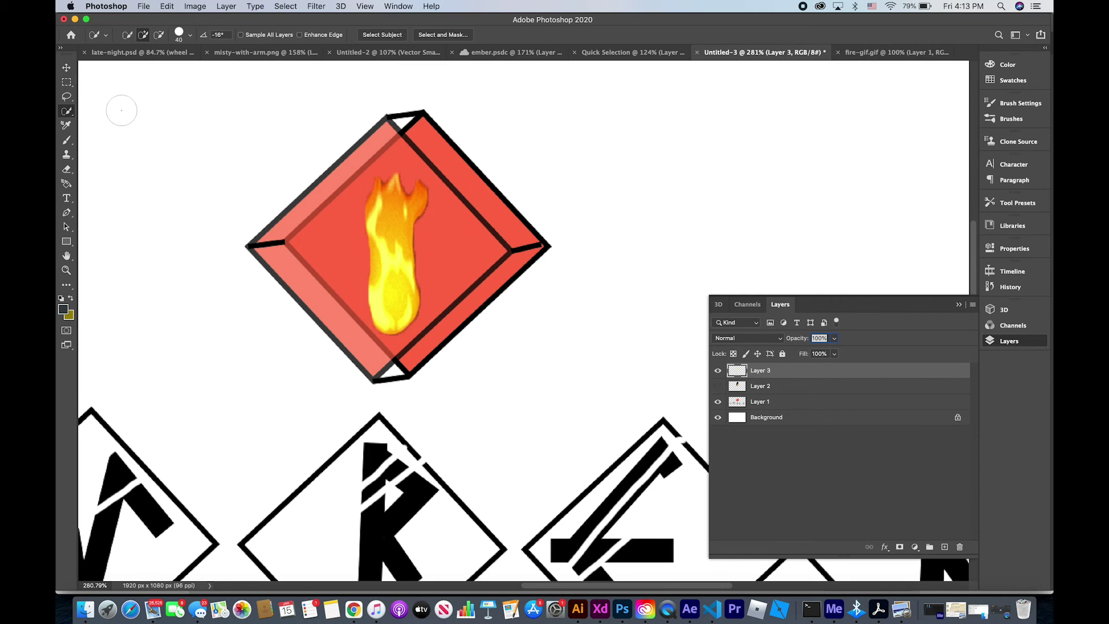
left_click(67, 68)
left_click_drag(365, 266, 358, 257)
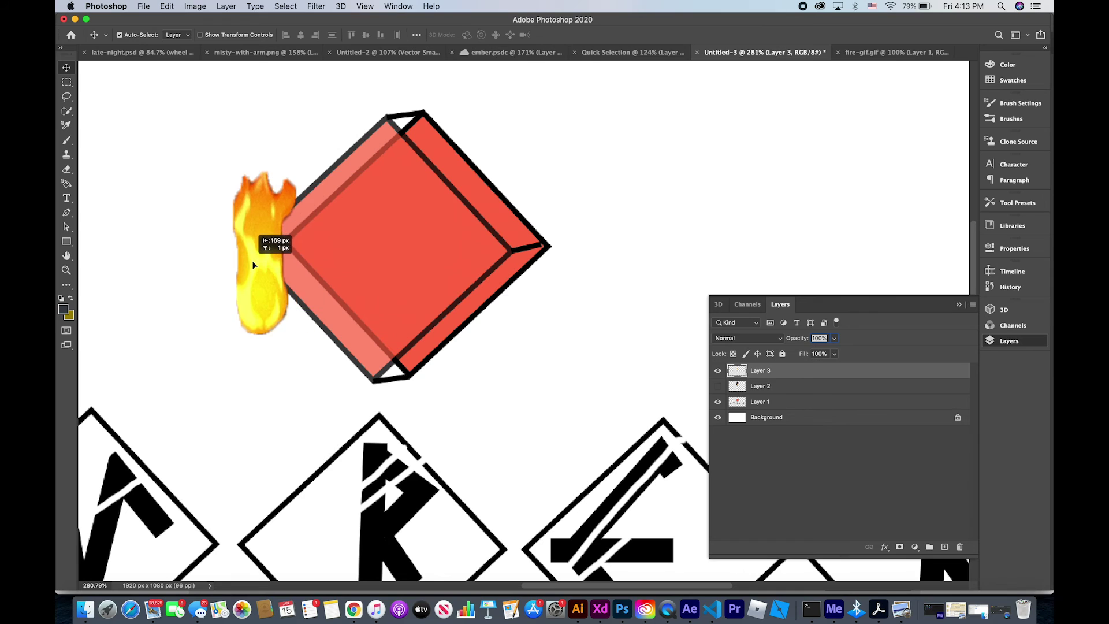
Preview blend modes such as Divide on the flame copy, then dismiss the blend list.
left_click(744, 340)
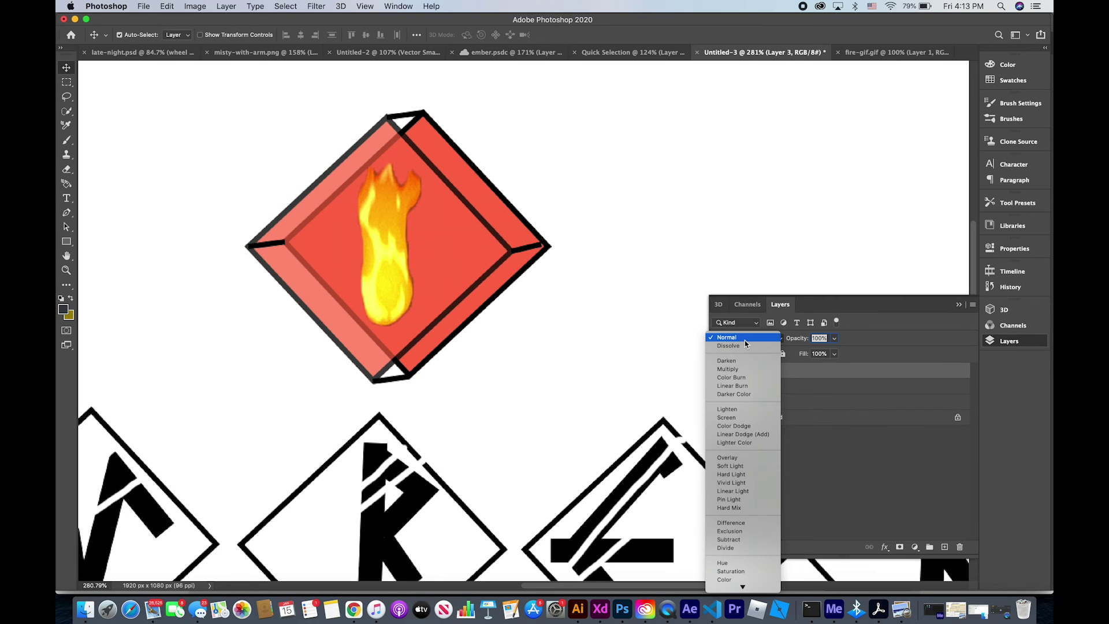
key("Down")
key("Down")
key("Down")
key("Down")
key("Down")
key("Down")
key("Down")
key("Down")
key("Down")
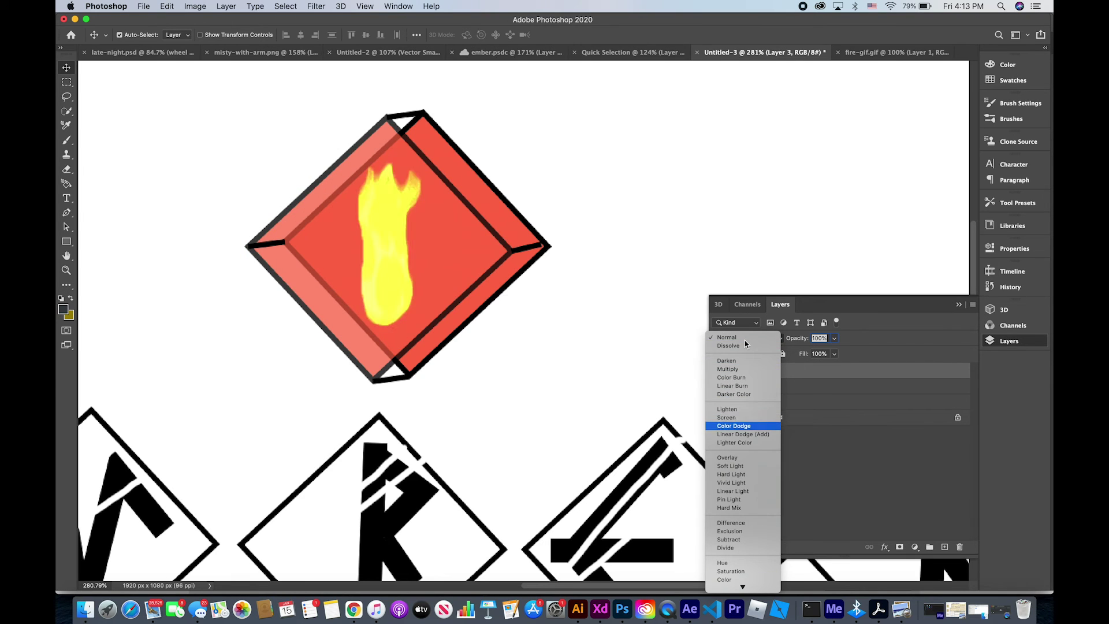
key("Down")
key("Down")
key("Down")
key("Down")
key("Down")
key("Down")
key("Down")
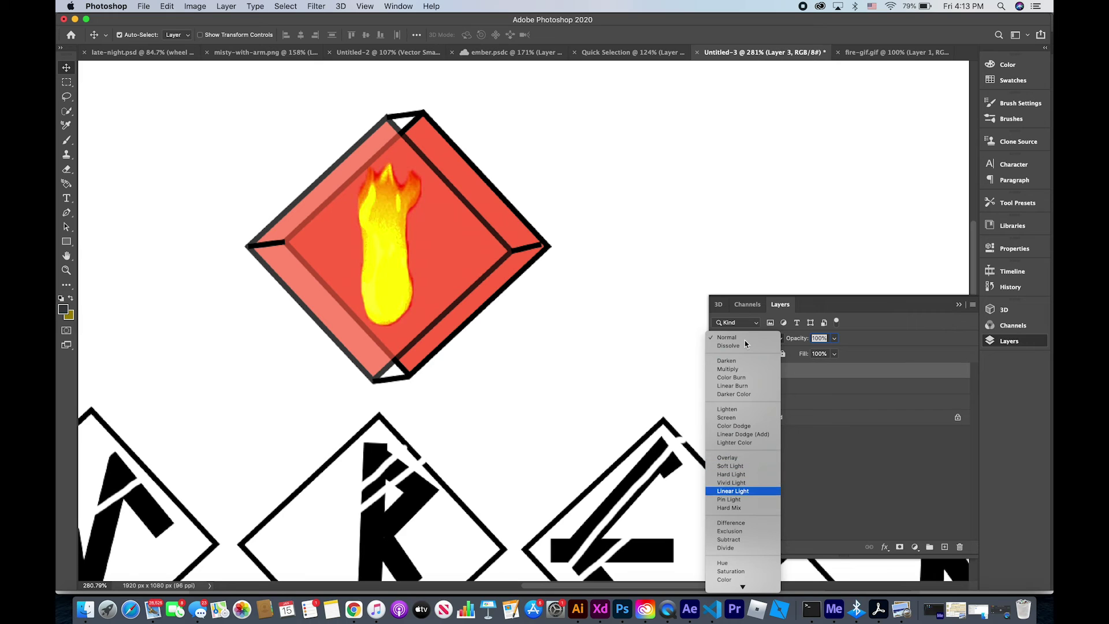
key("Down")
key("Down")
key("Down")
key("Down")
key("Down")
key("Down")
key("Down")
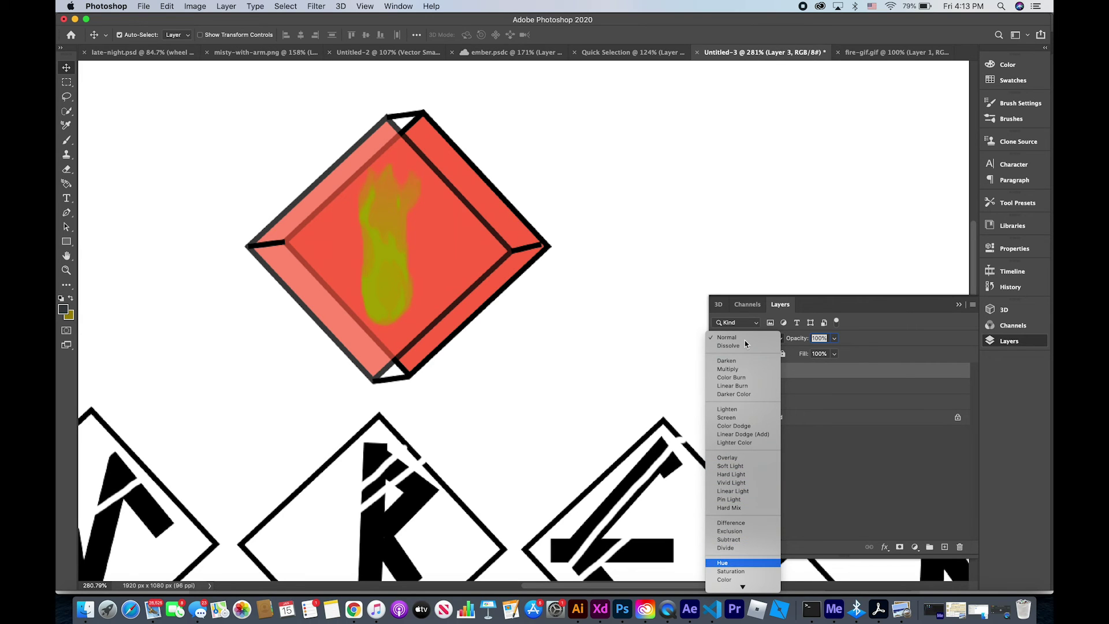
key("Up")
key("Up")
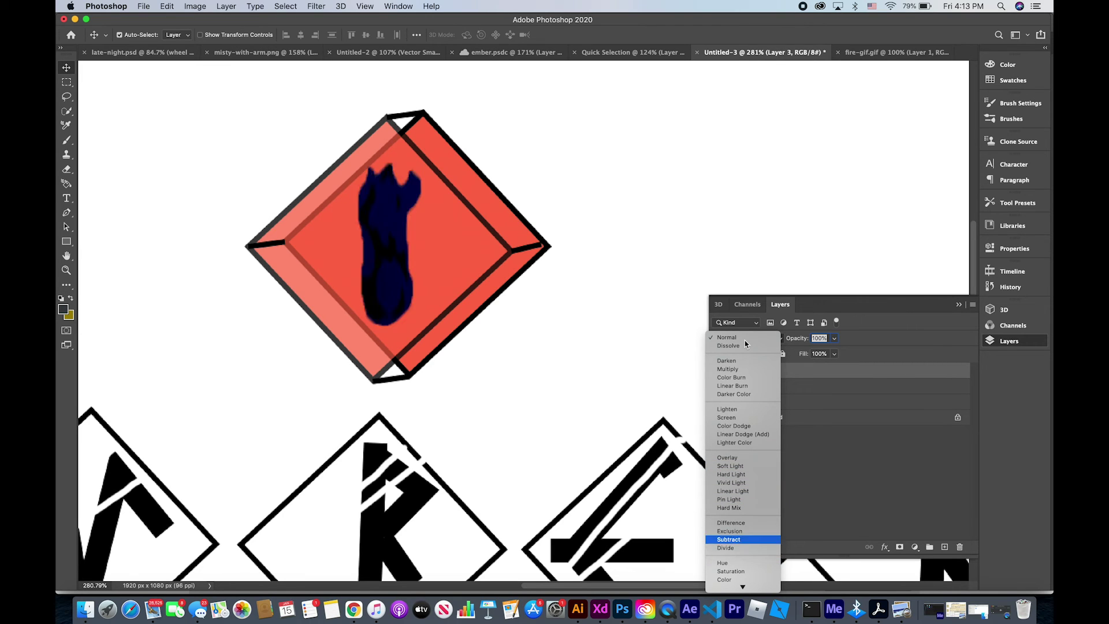
key("Down")
key("Escape")
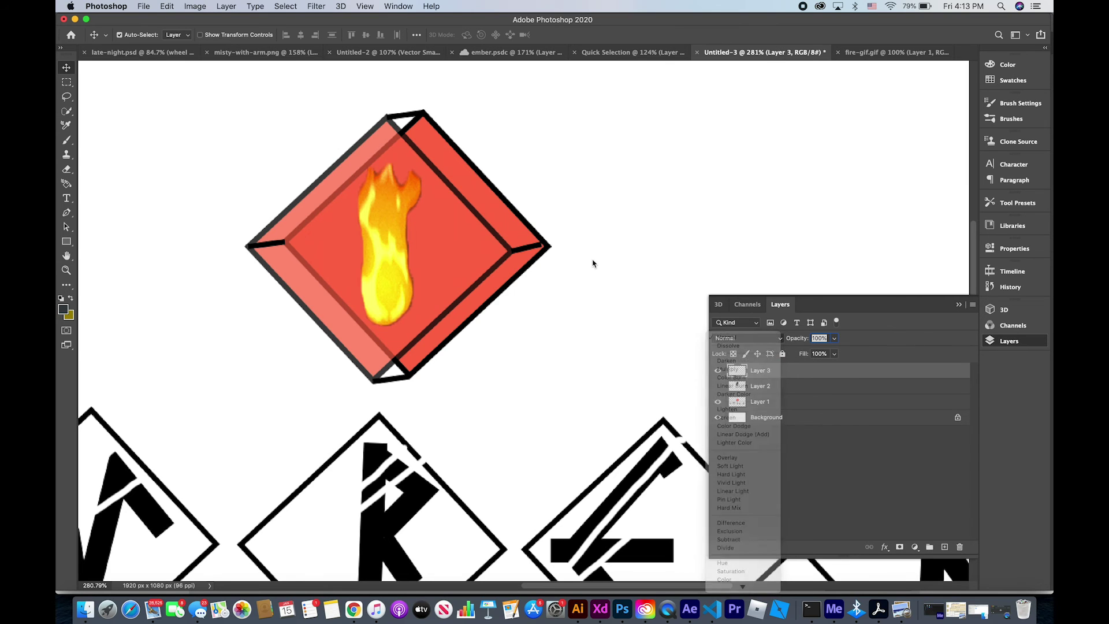
Undo the flame copy and its selection, set the fire layer to Screen, and fit the logo on screen.
key("super+z")
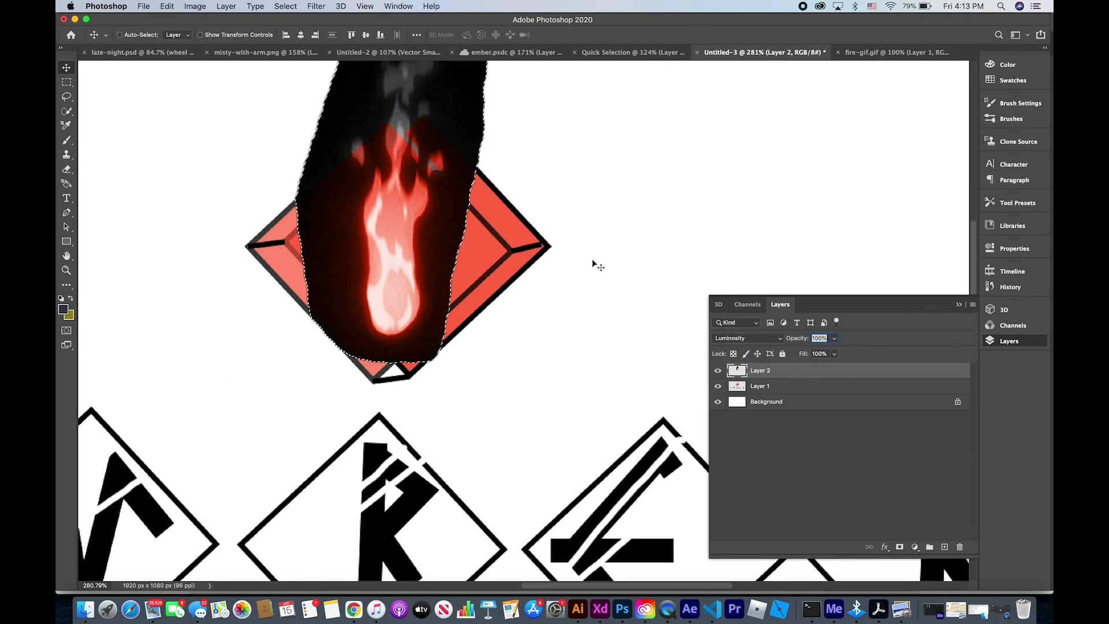
key("super+z")
key("shift+alt+s")
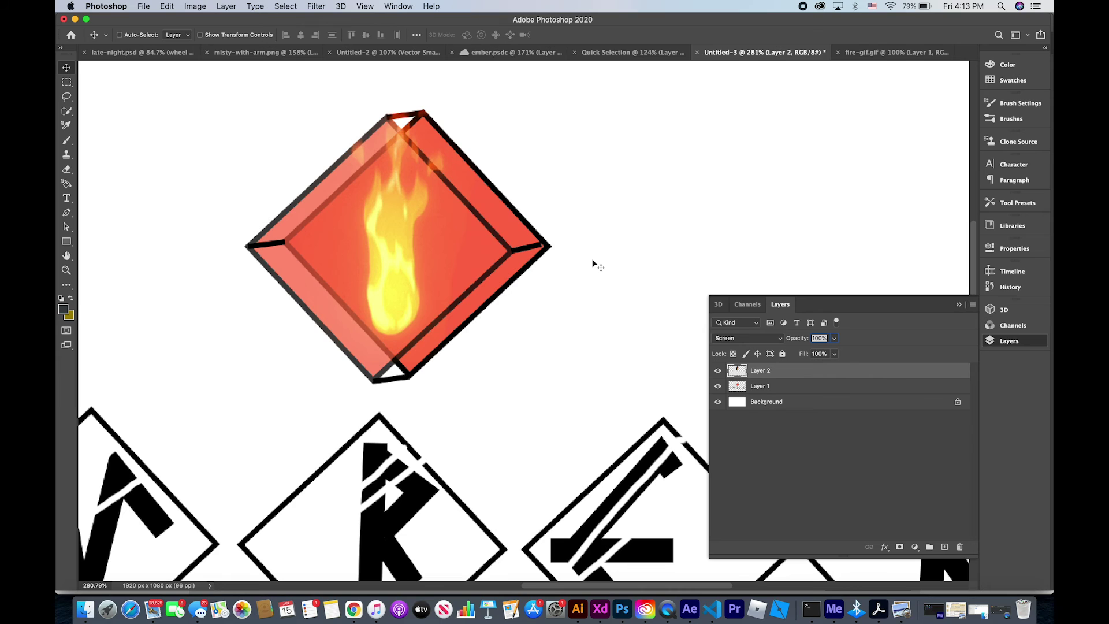
key("super+0")
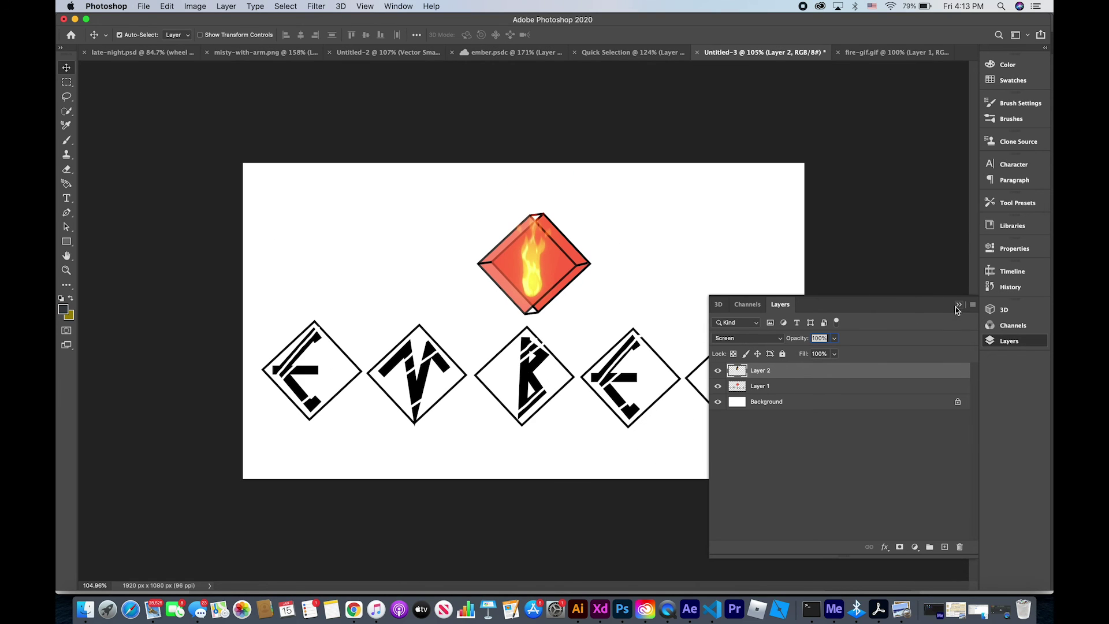
Compare the cube with and without fire, then dismiss the Quick Selection warning.
left_click(958, 306)
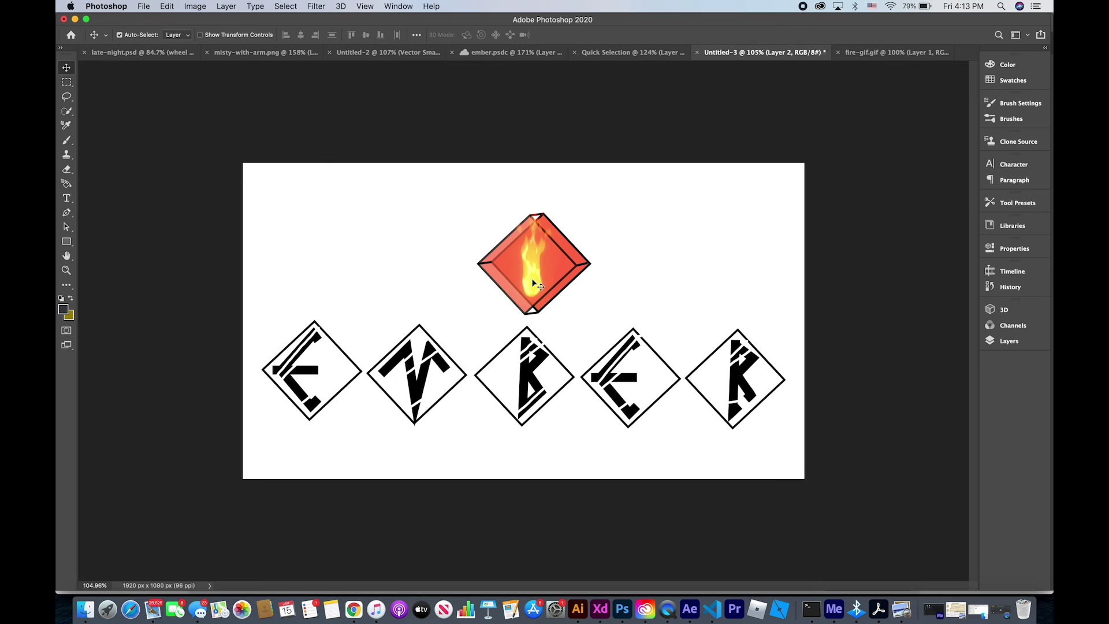
key("Delete")
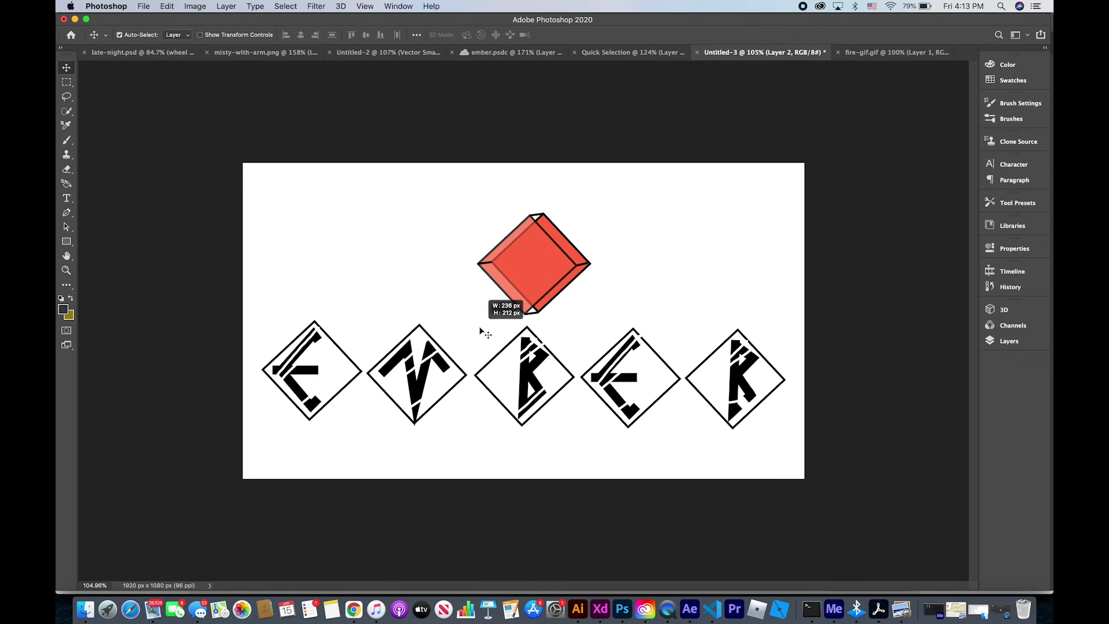
key("ctrl+z")
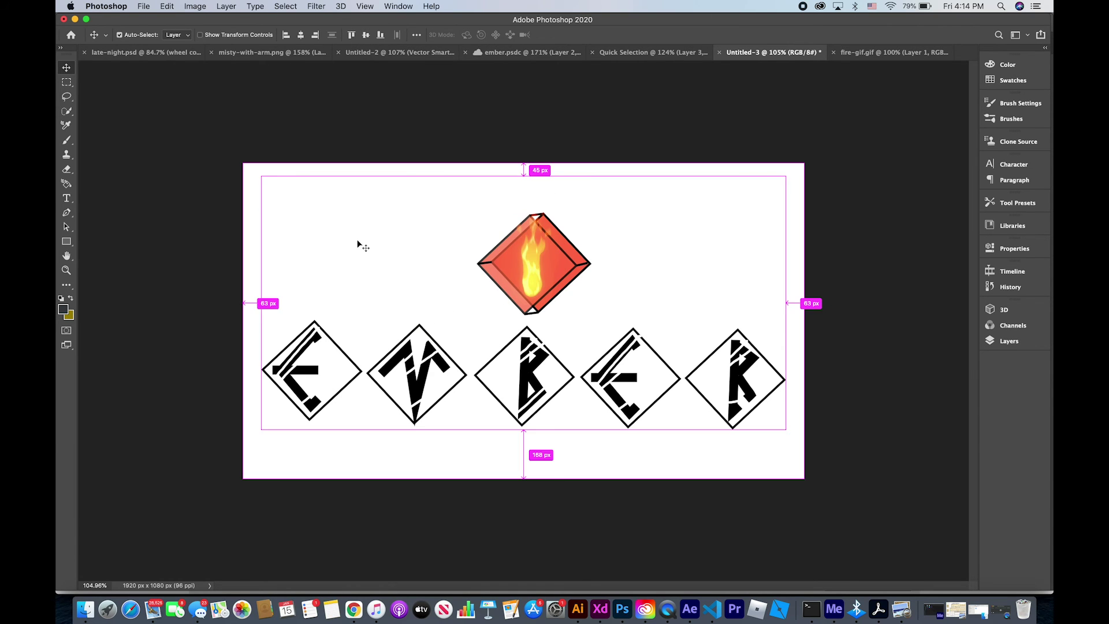
key("w")
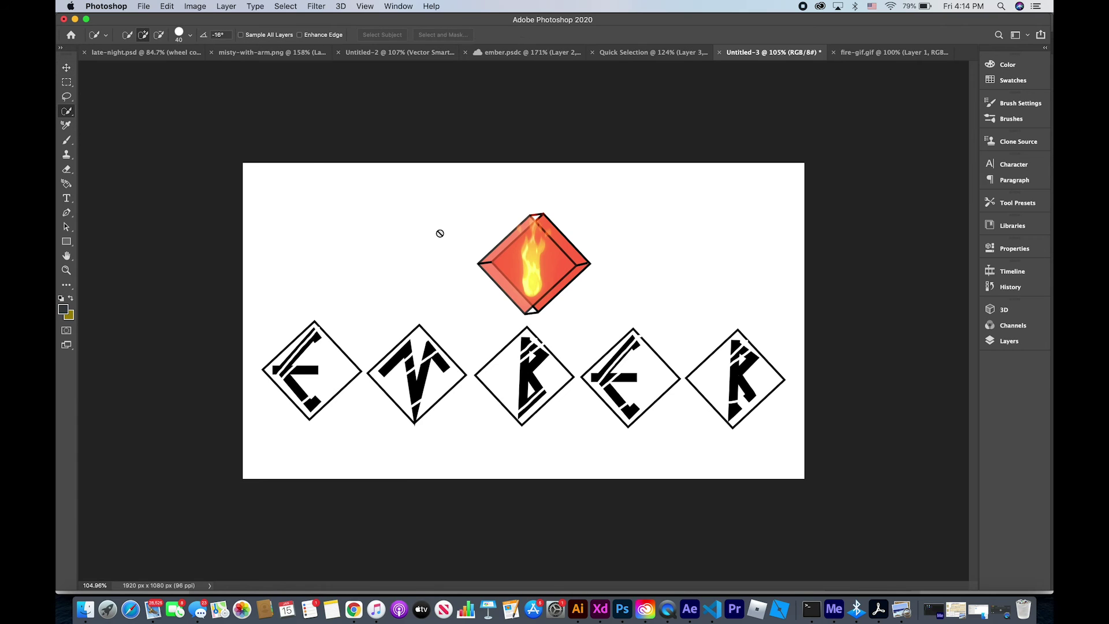
left_click(439, 234)
left_click(628, 209)
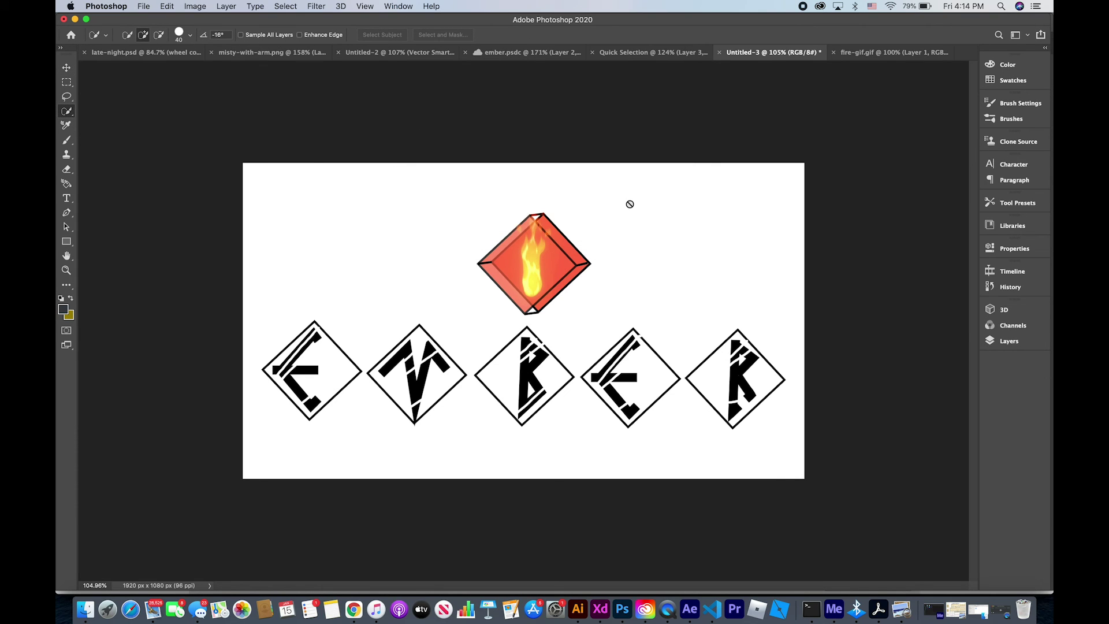
Shift the rune diamonds and fire cube slightly right with the Move tool.
left_click(994, 342)
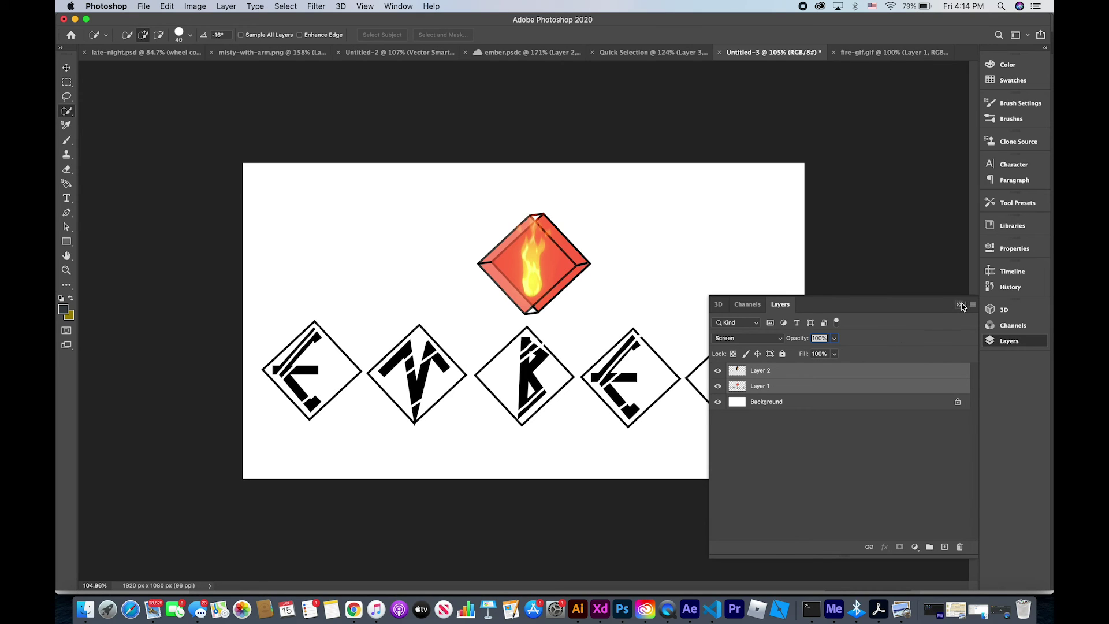
left_click(961, 305)
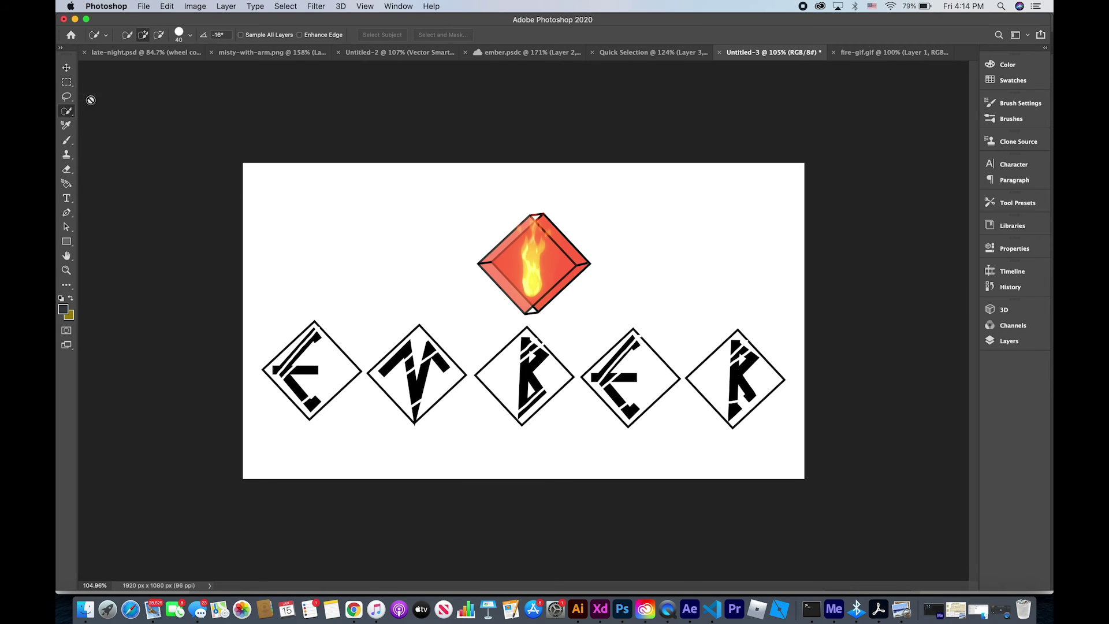
left_click(66, 68)
left_click_drag(525, 280, 536, 279)
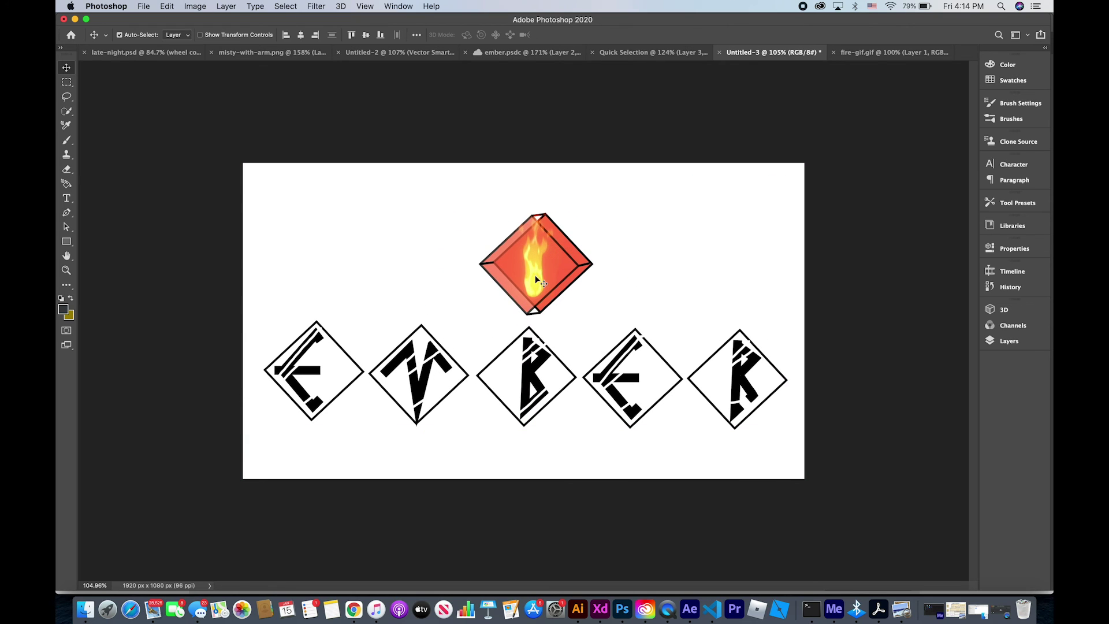
Select Layer 2, then clear the layer selection and dismiss the no-layer-selected error.
left_click(1005, 341)
left_click(736, 374)
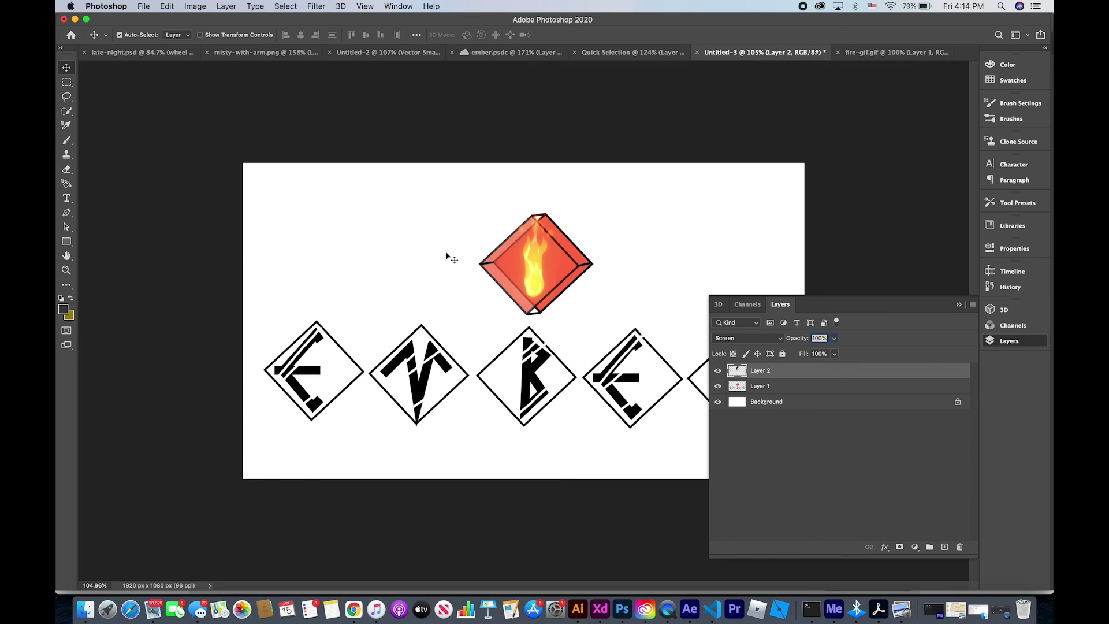
left_click(101, 139)
left_click(68, 112)
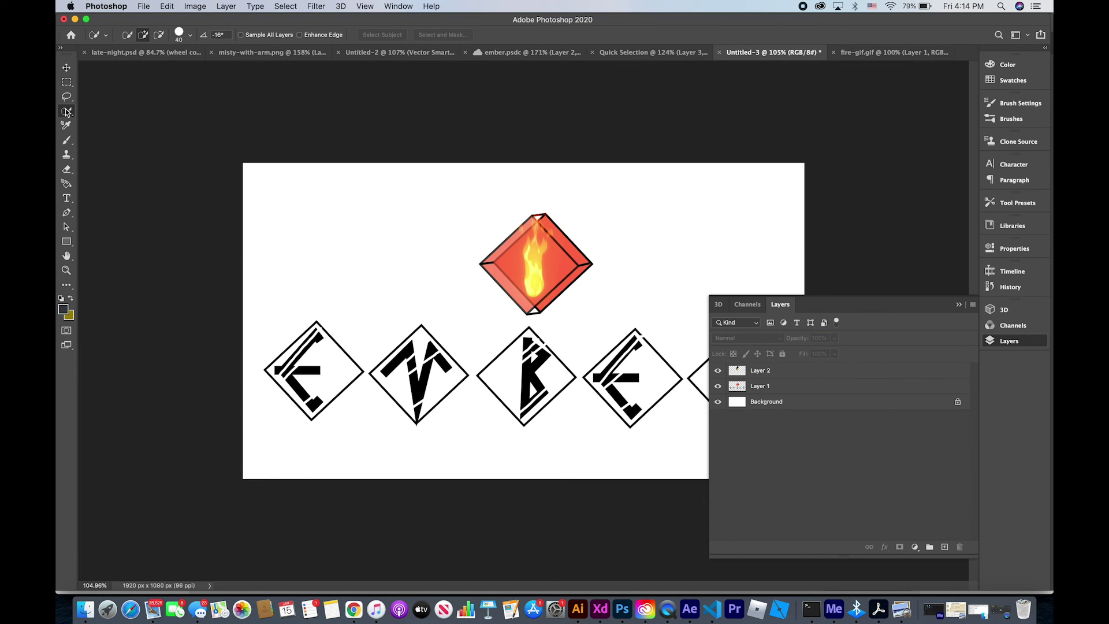
left_click(494, 197)
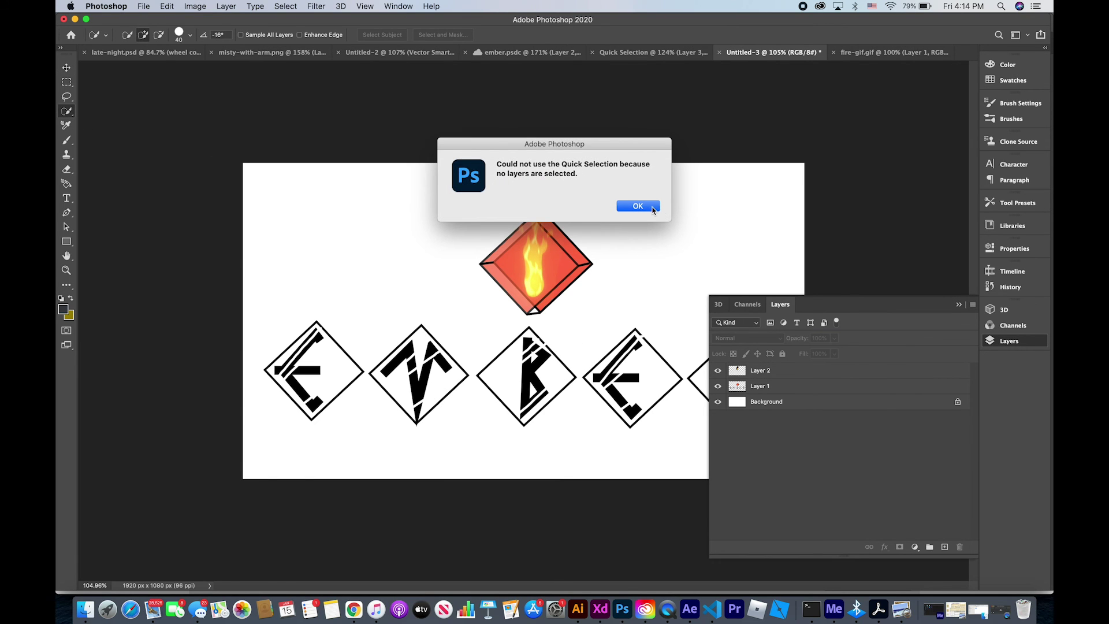
left_click(652, 209)
On Layer 2, scale the selected flame to about 184% and move it onto the cube.
left_click(771, 373)
left_click_drag(500, 210, 531, 267)
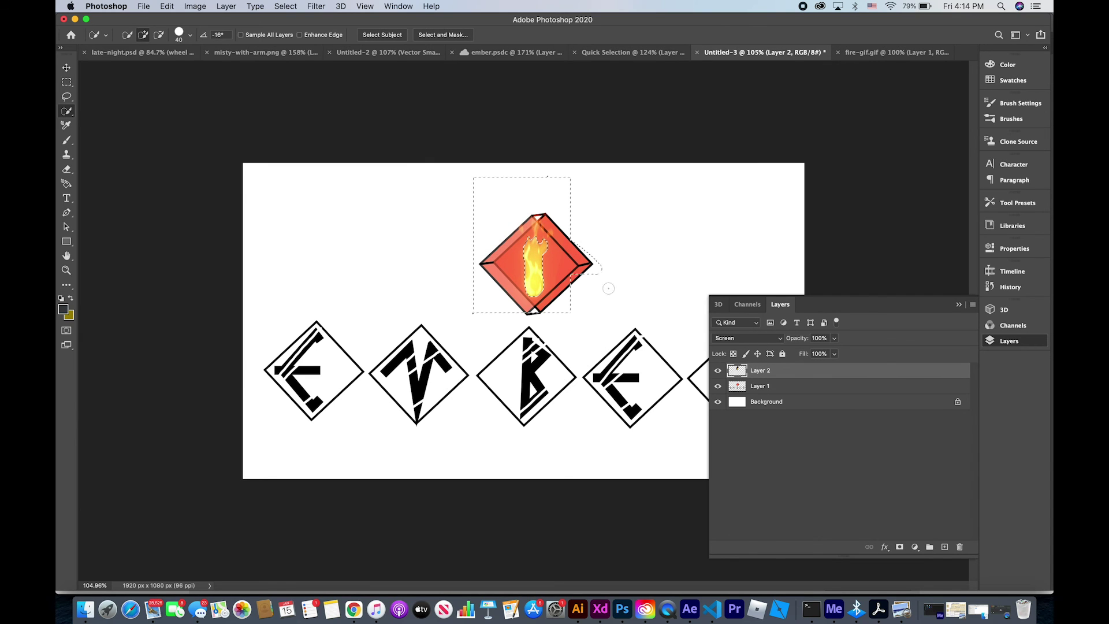
right_click(531, 267)
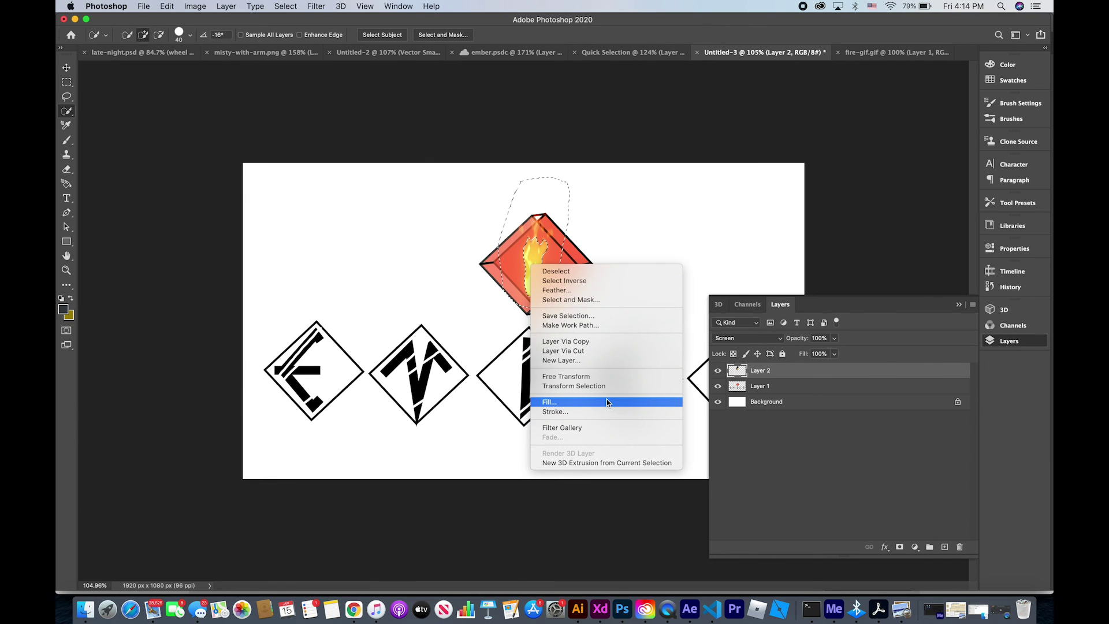
left_click(572, 376)
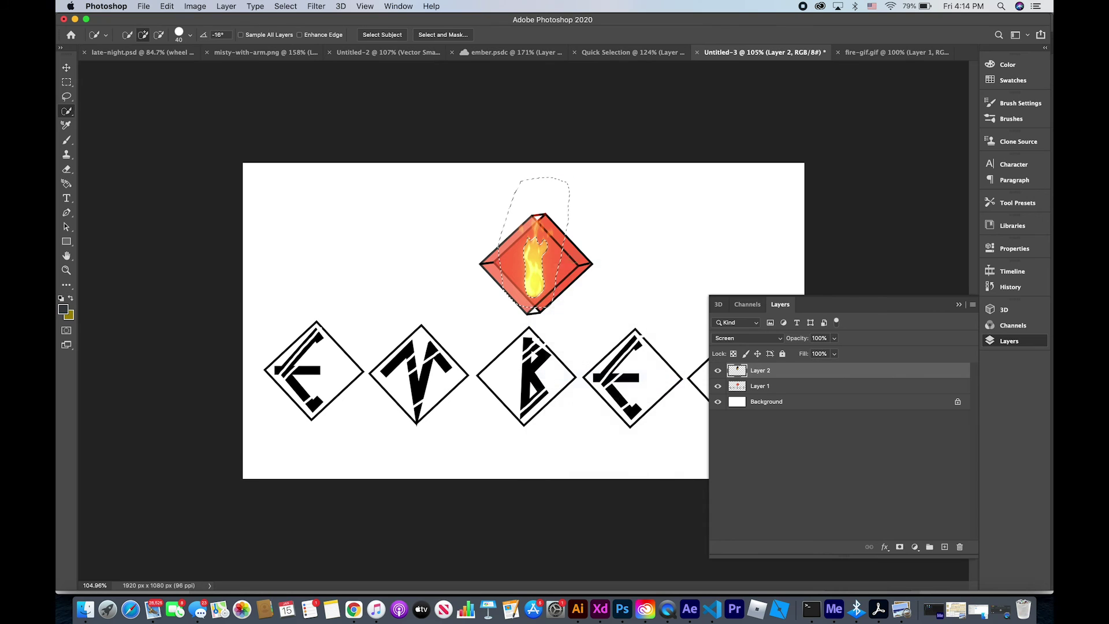
left_click_drag(570, 175, 699, 64)
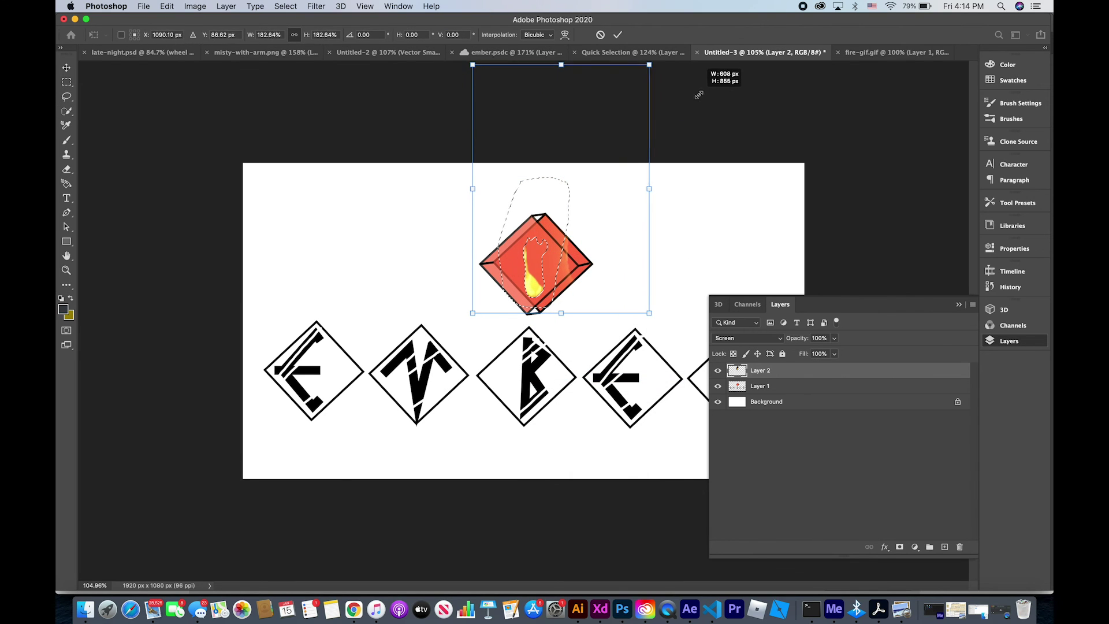
left_click_drag(543, 271, 491, 296)
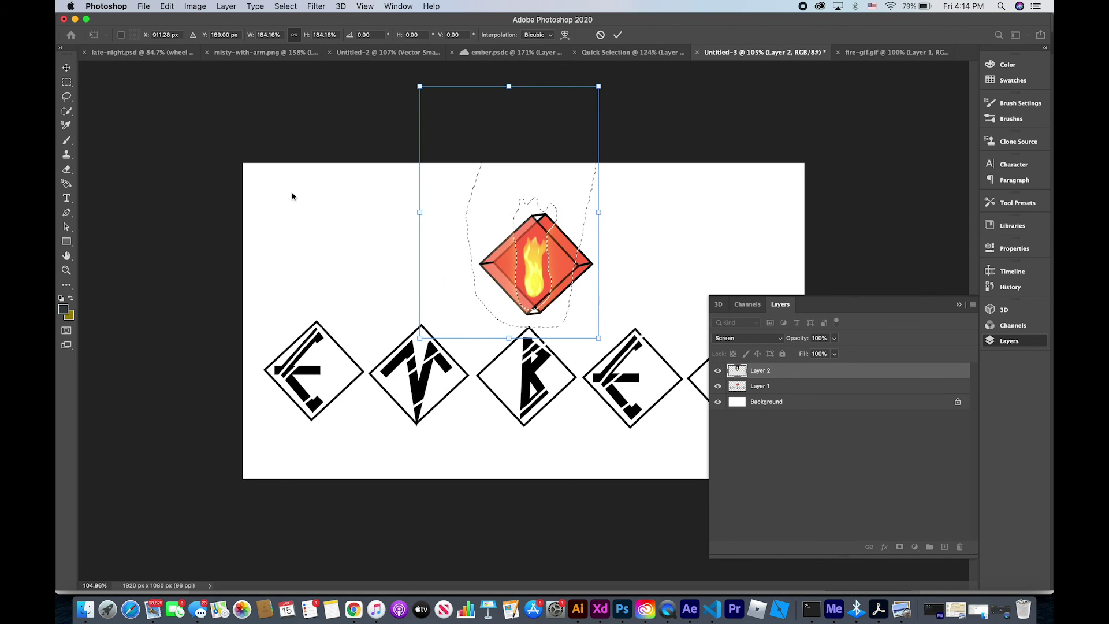
left_click(174, 166)
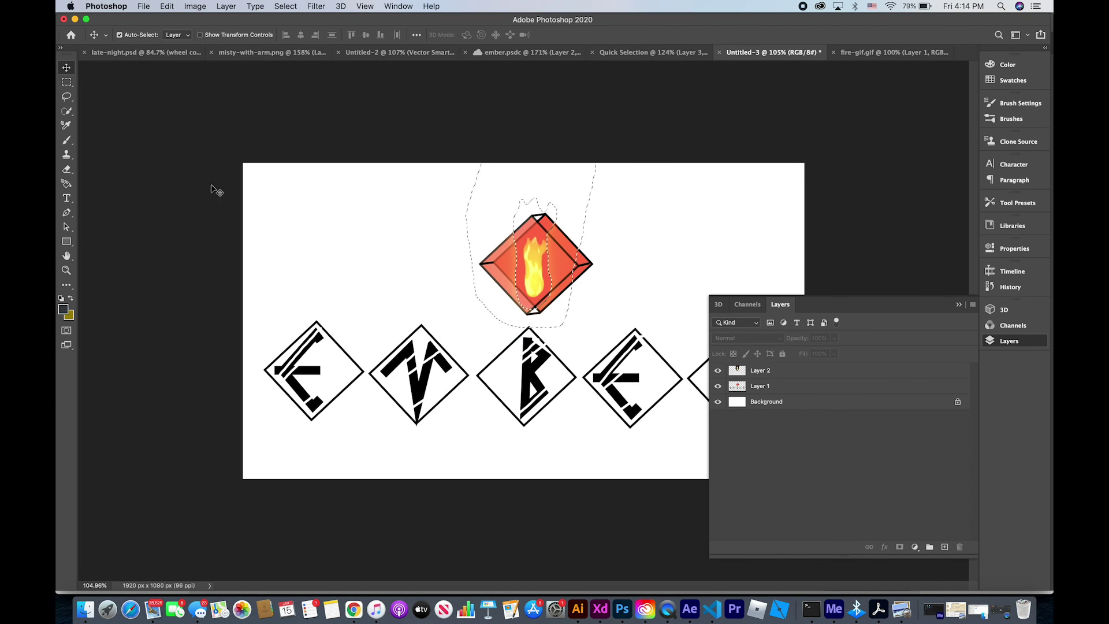
Clear the selection, try selecting the flame with the upper cube, and deselect again.
left_click(66, 111)
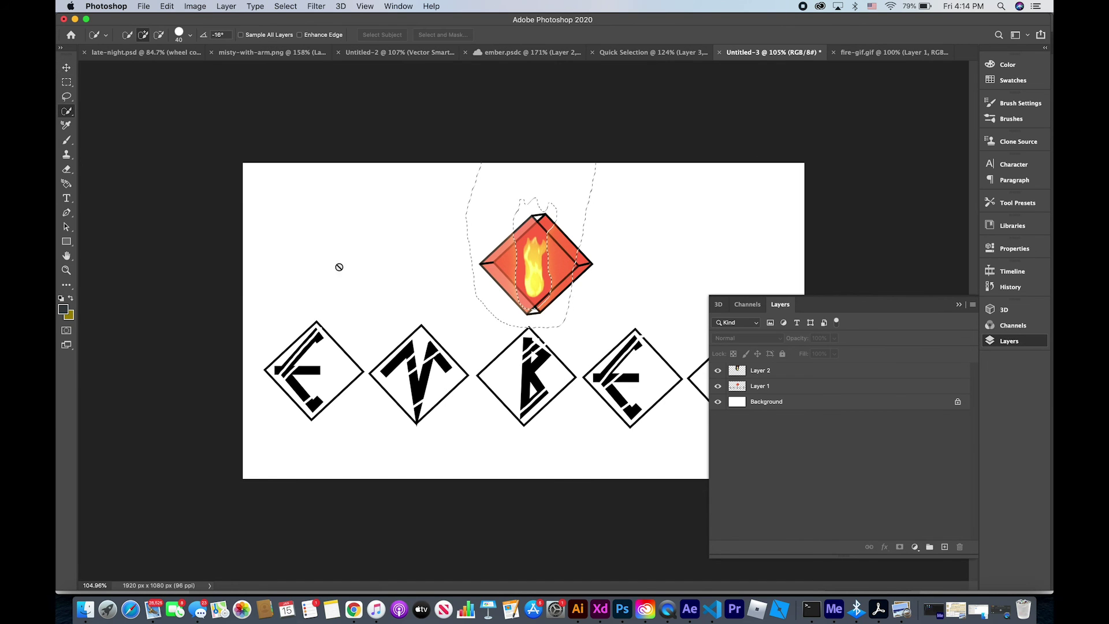
right_click(479, 260)
left_click(492, 266)
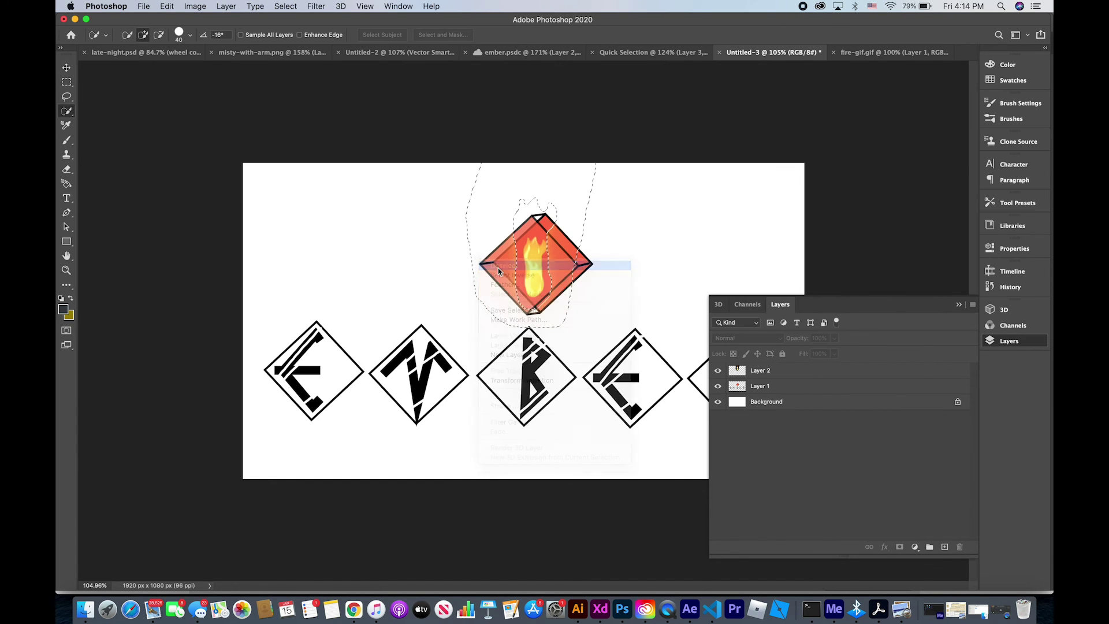
scroll(498, 269, "down", 3)
scroll(498, 269, "down", 2)
scroll(498, 269, "up", 2)
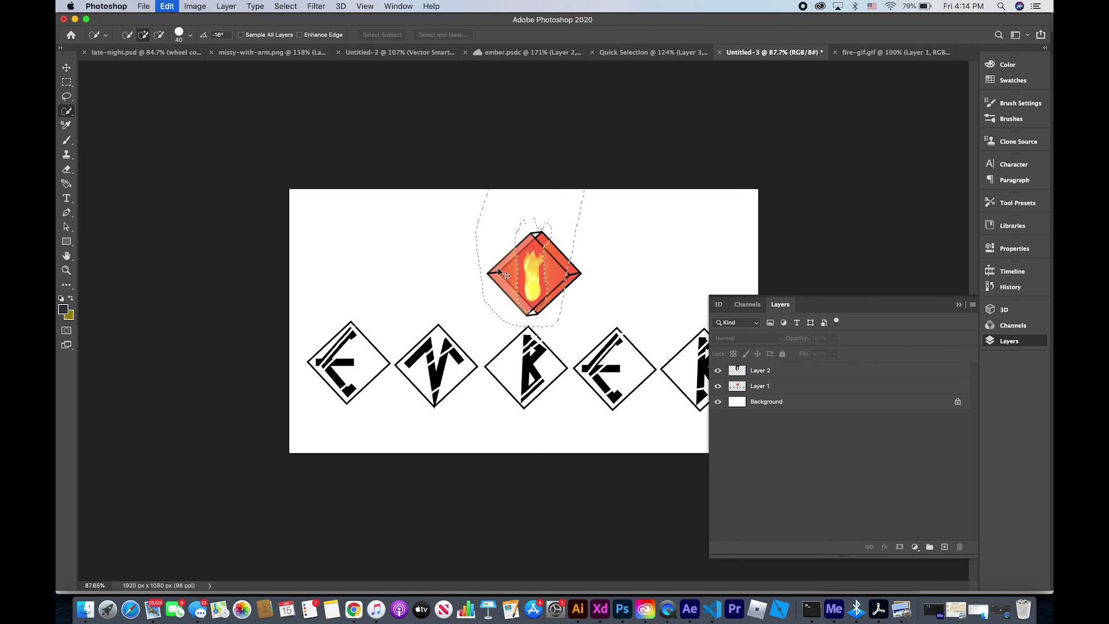
left_click_drag(498, 269, 505, 272)
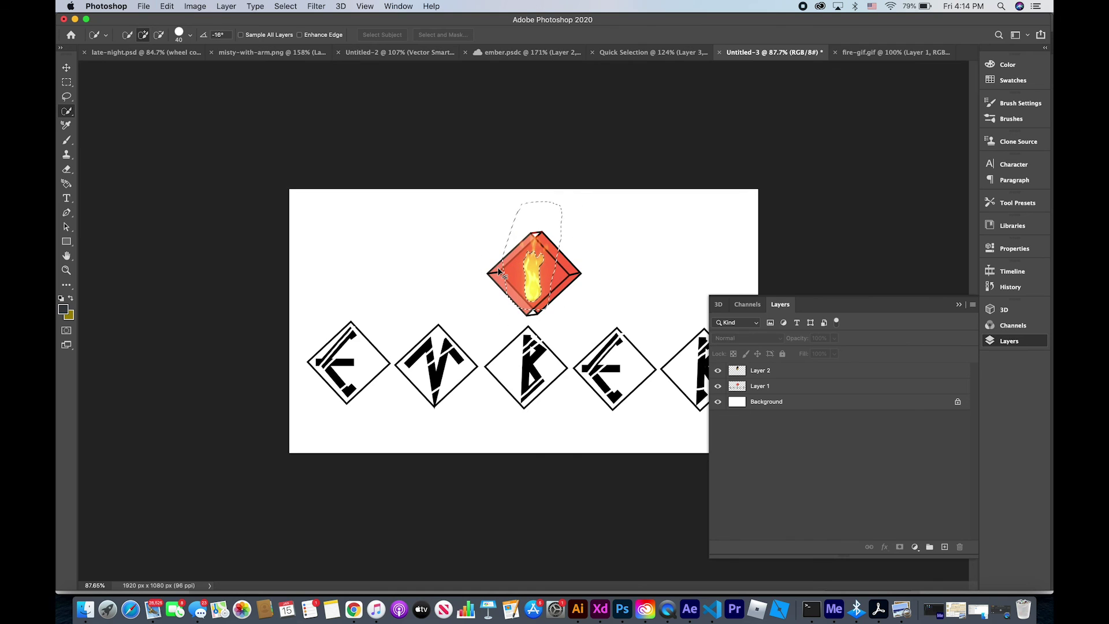
right_click(537, 284)
left_click(552, 292)
Reselect the flame on Layer 2 and scale it to about 245%, then 333%, centred in the cube.
left_click(762, 374)
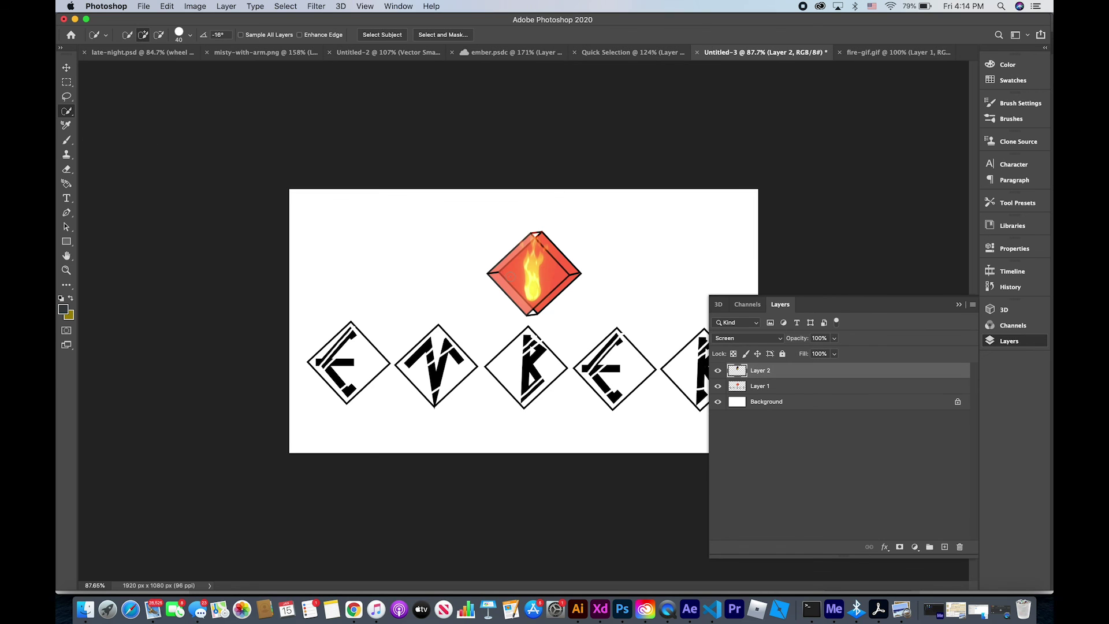
left_click_drag(543, 202, 553, 286)
right_click(523, 283)
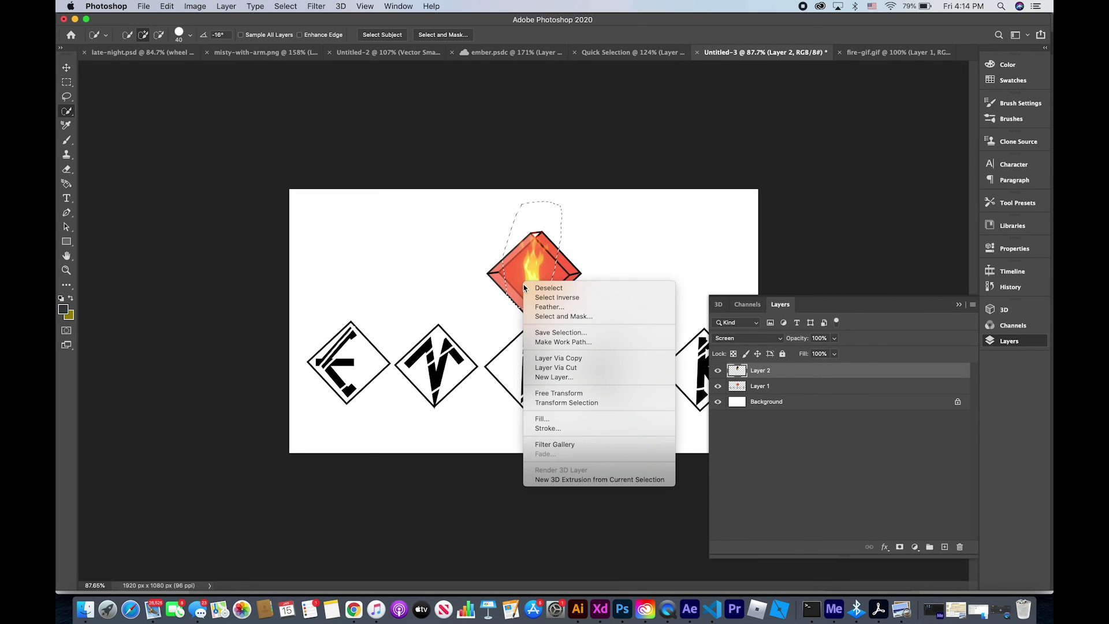
left_click(572, 393)
left_click_drag(565, 200, 738, 76)
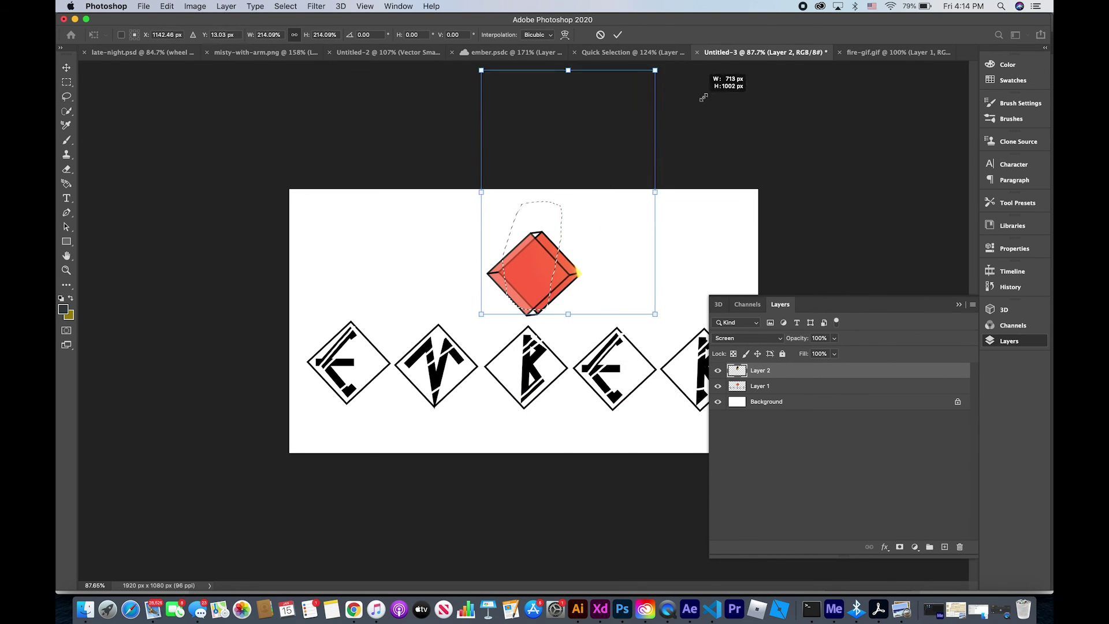
left_click_drag(609, 246, 533, 280)
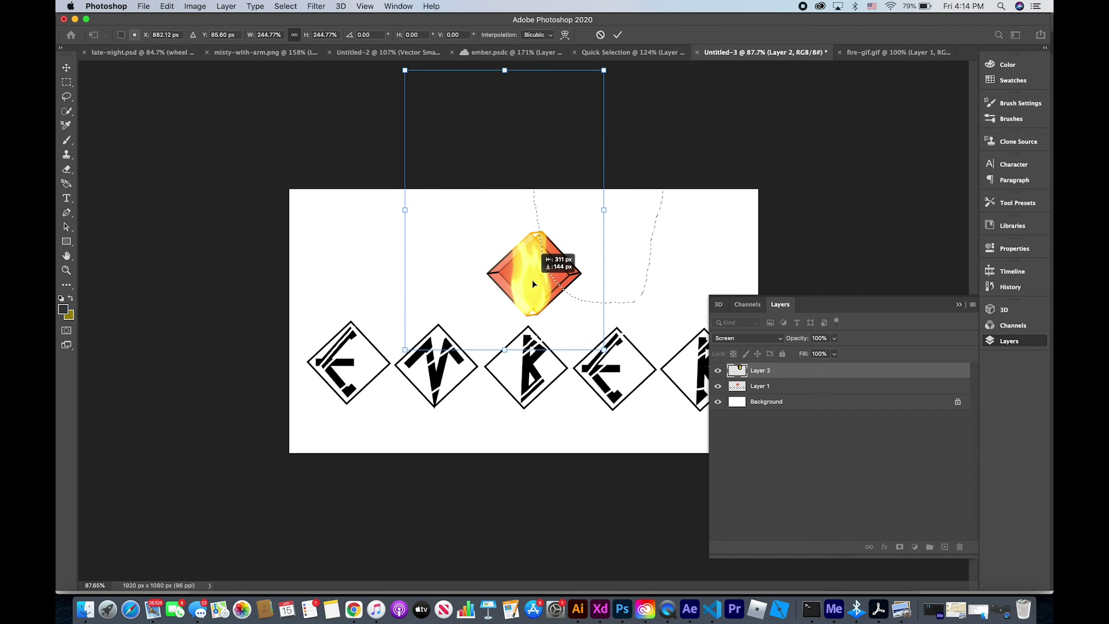
left_click_drag(604, 70, 676, 44)
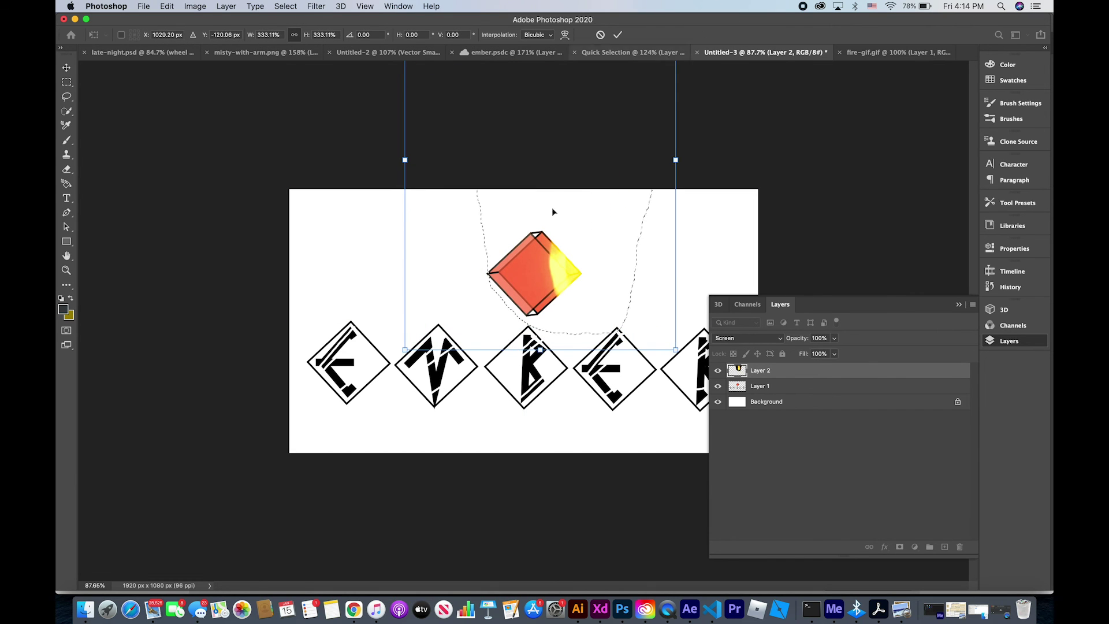
left_click_drag(564, 265, 515, 279)
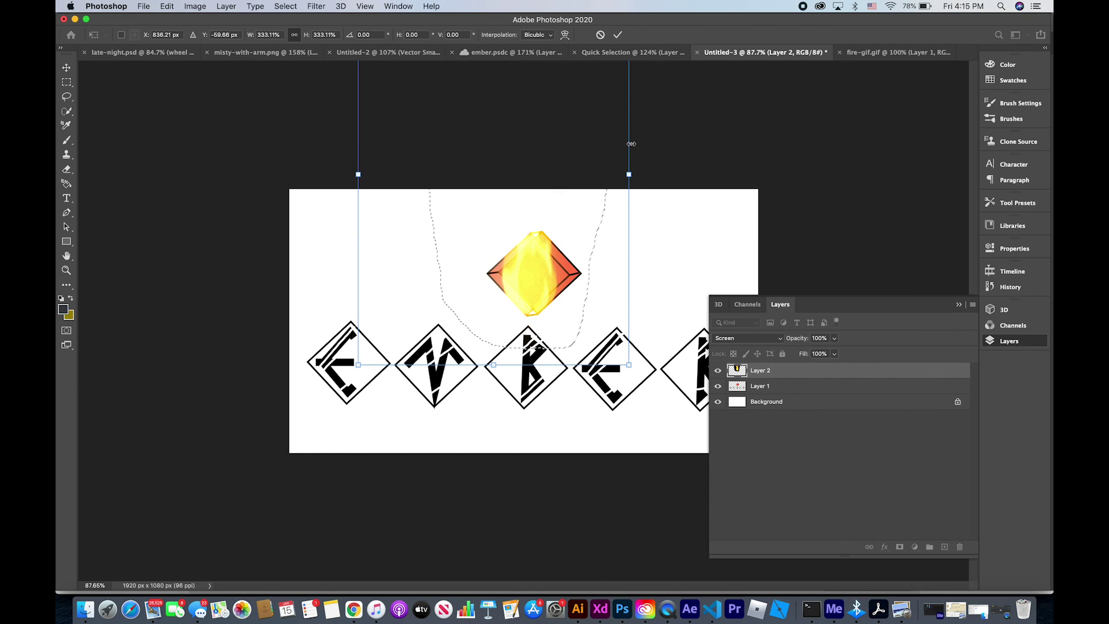
Enlarge the flame to about 468% and then 540%, positioning it to fill the cube.
scroll(631, 144, "down", 2)
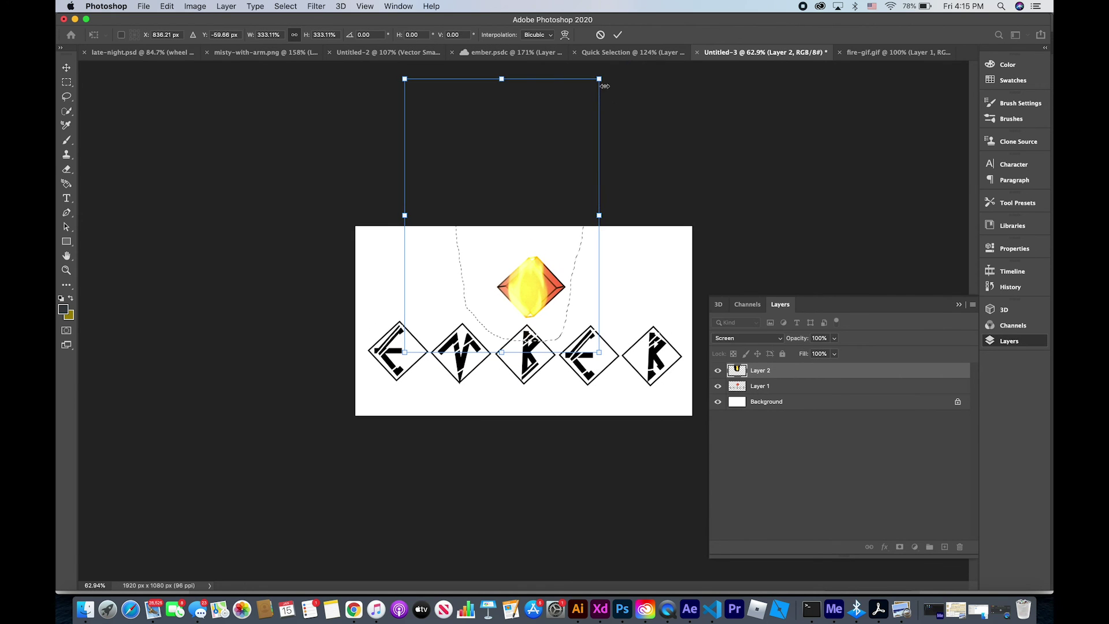
left_click_drag(601, 80, 739, 14)
left_click_drag(571, 277, 512, 299)
scroll(522, 294, "up", 3)
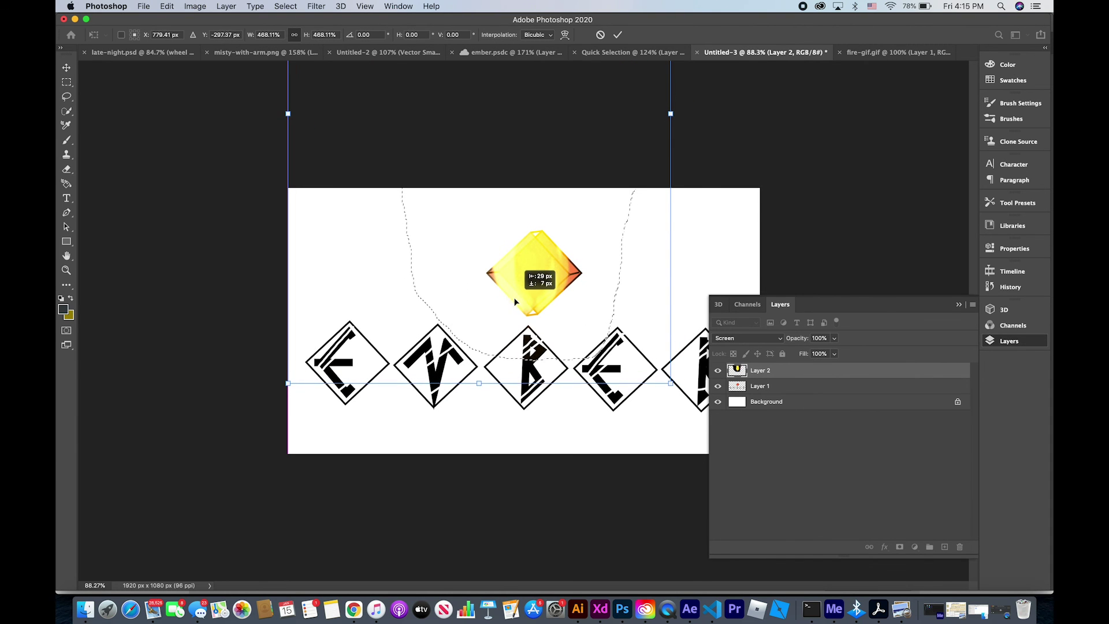
scroll(512, 299, "down", 3)
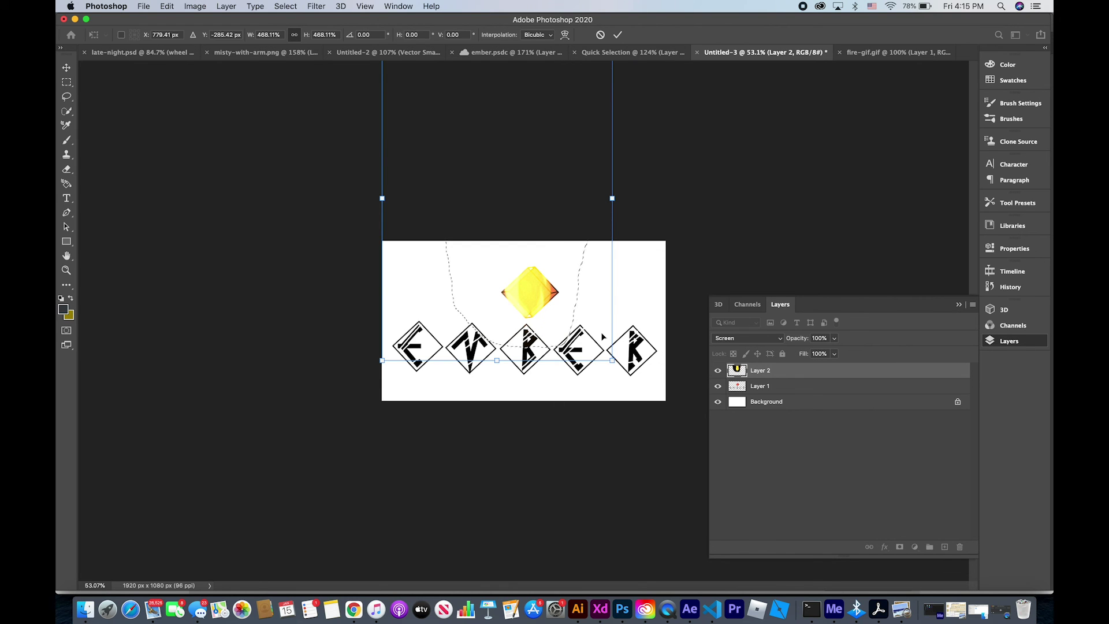
left_click_drag(612, 360, 654, 406)
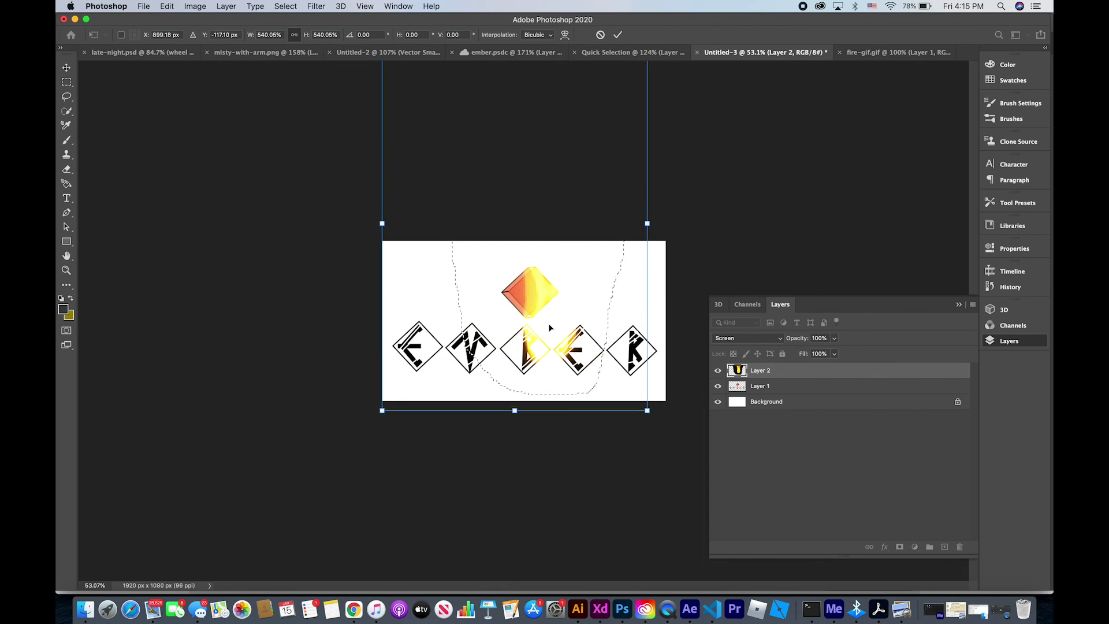
left_click_drag(551, 325, 530, 283)
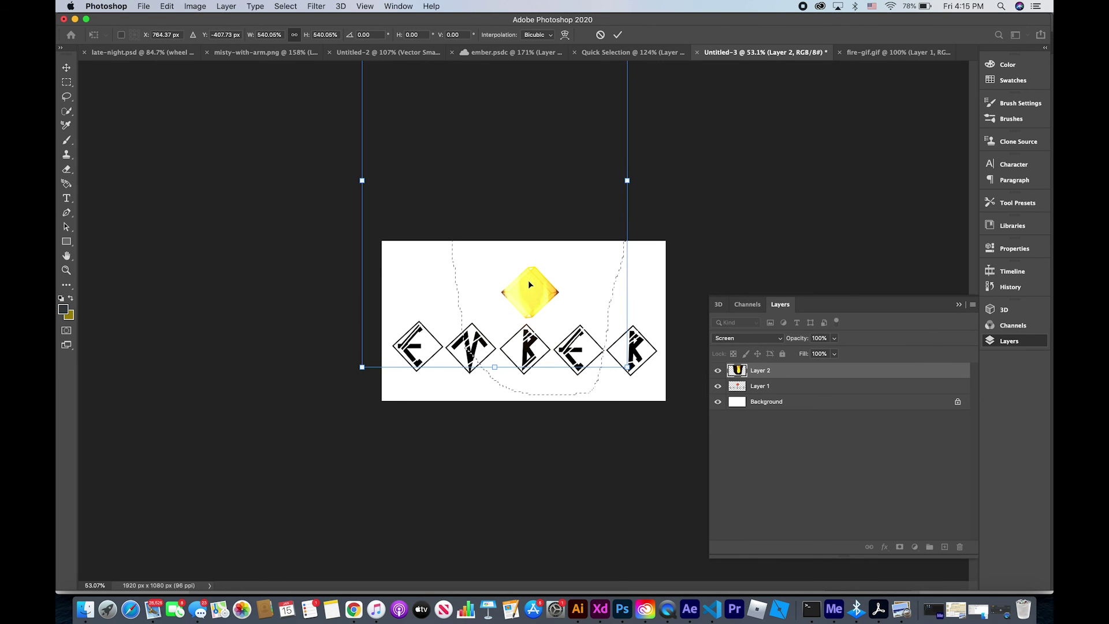
scroll(529, 281, "up", 3)
left_click(65, 113)
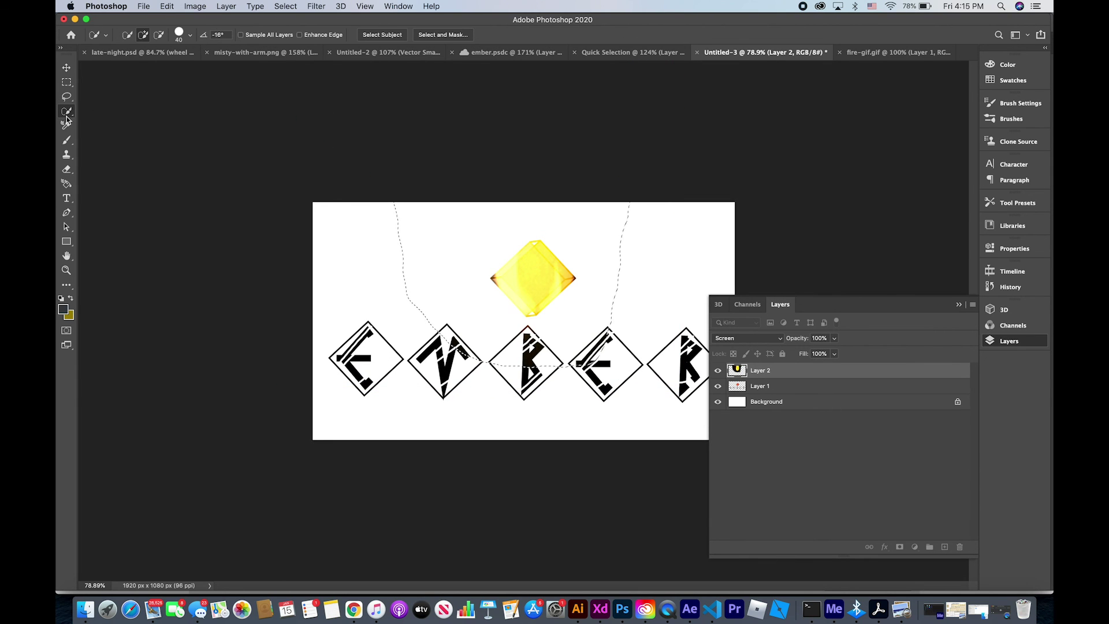
right_click(530, 283)
left_click(531, 284)
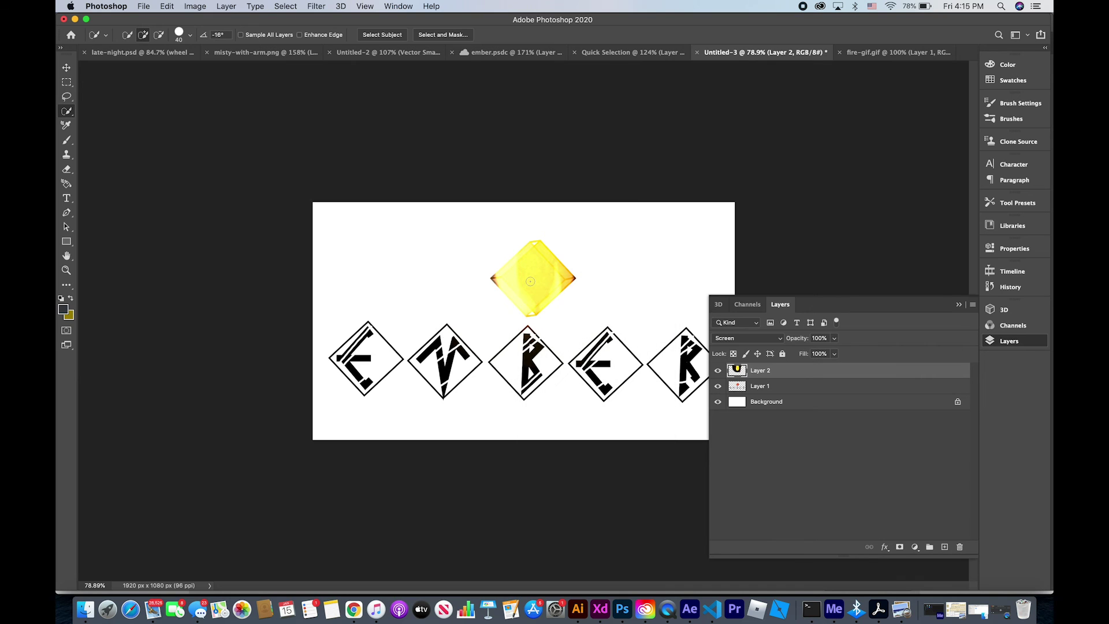
scroll(530, 281, "up", 3)
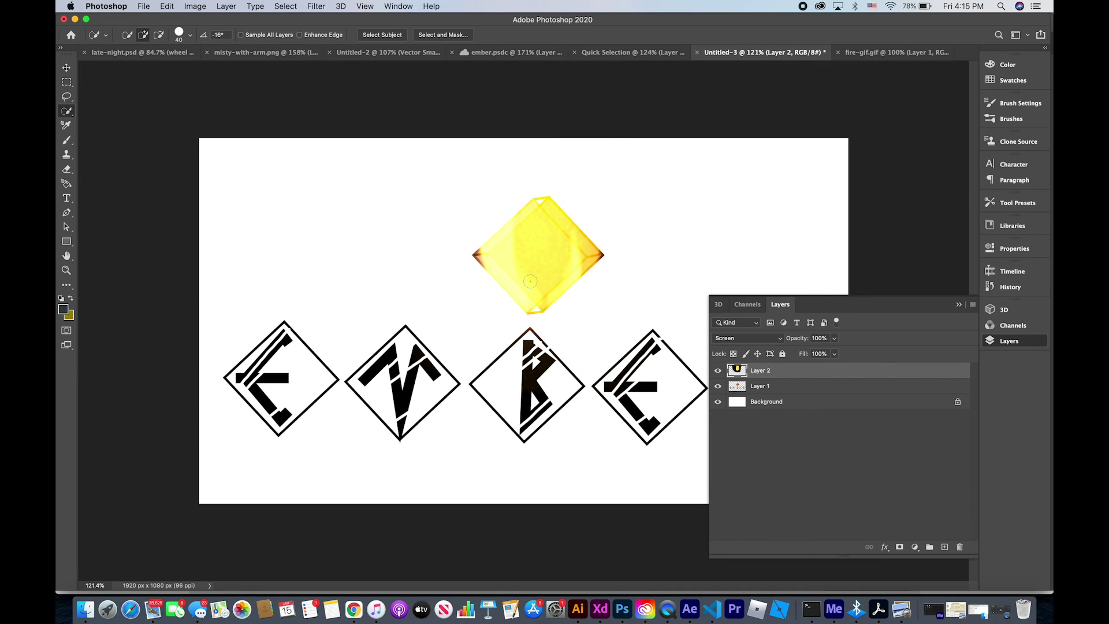
scroll(530, 281, "down", 2)
scroll(530, 281, "down", 1)
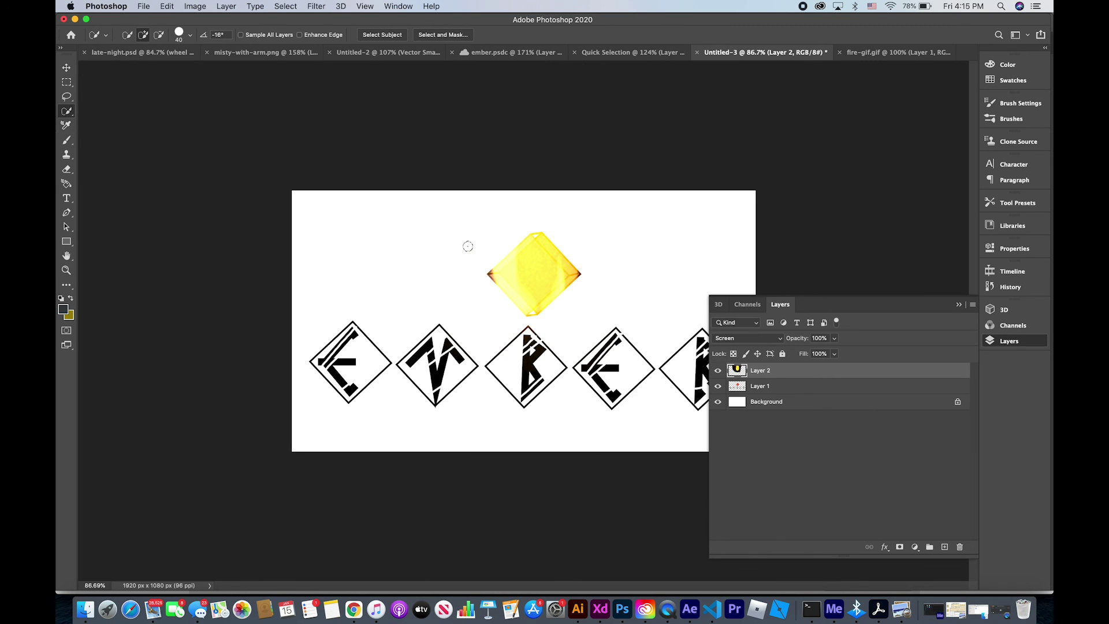
mouse_move(468, 246)
left_mouse_down()
mouse_move(500, 281)
mouse_move(473, 278)
left_mouse_up()
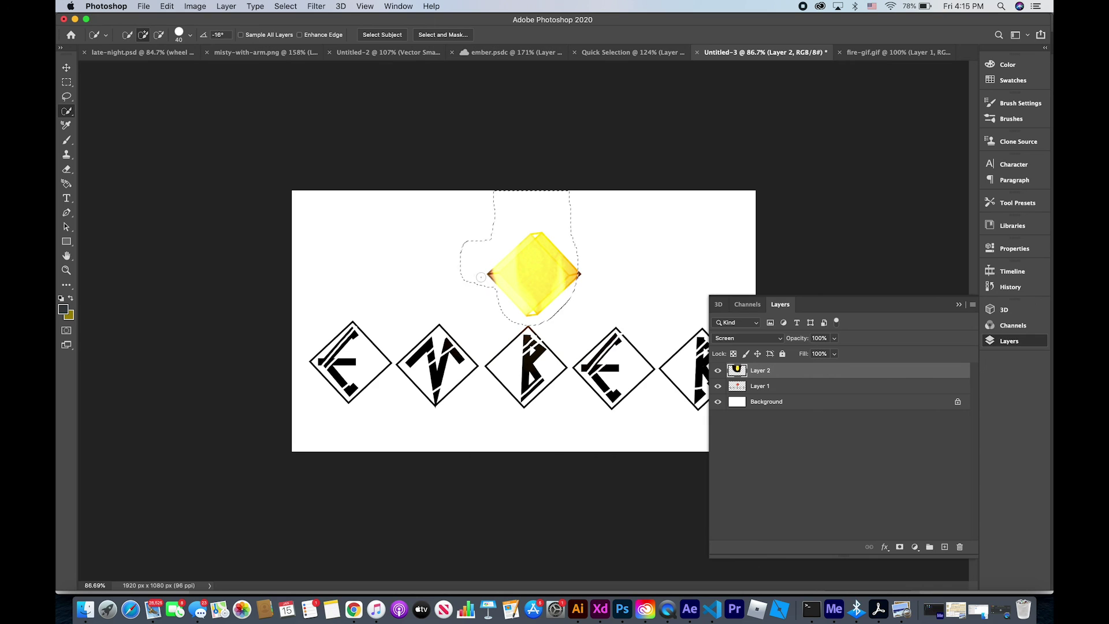
left_click(770, 391)
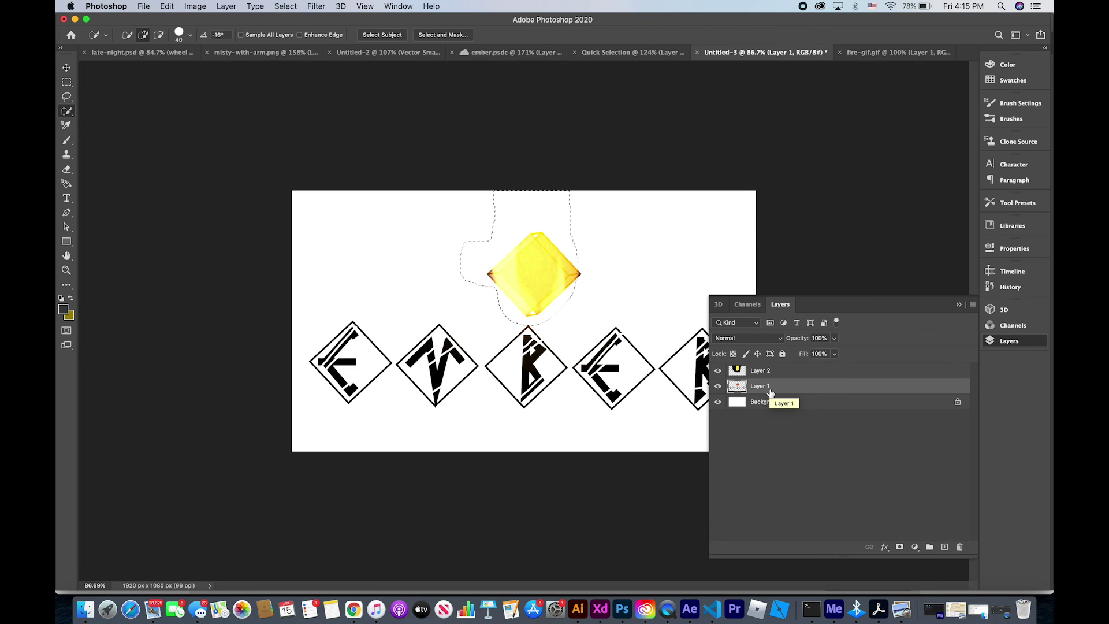
left_click(774, 388)
left_click(900, 548)
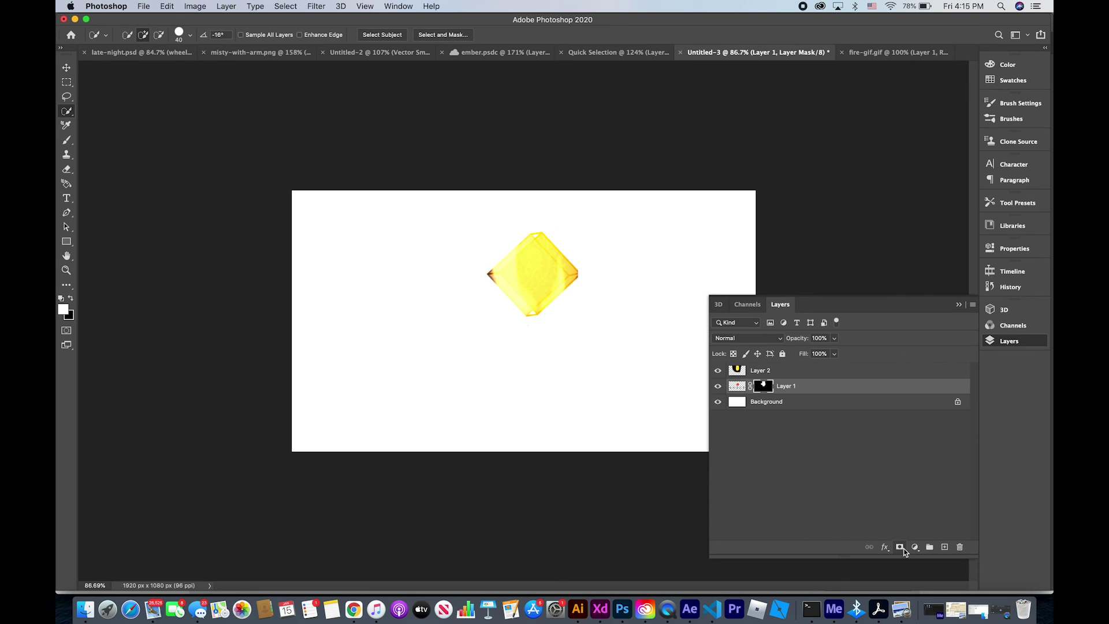
key("super+z")
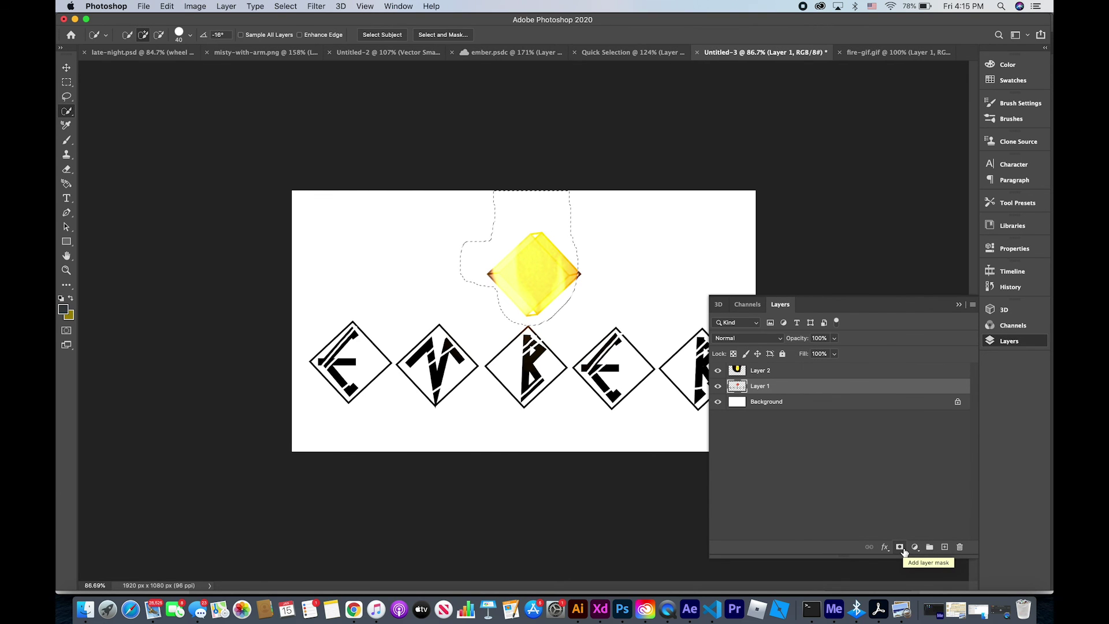
right_click(810, 393)
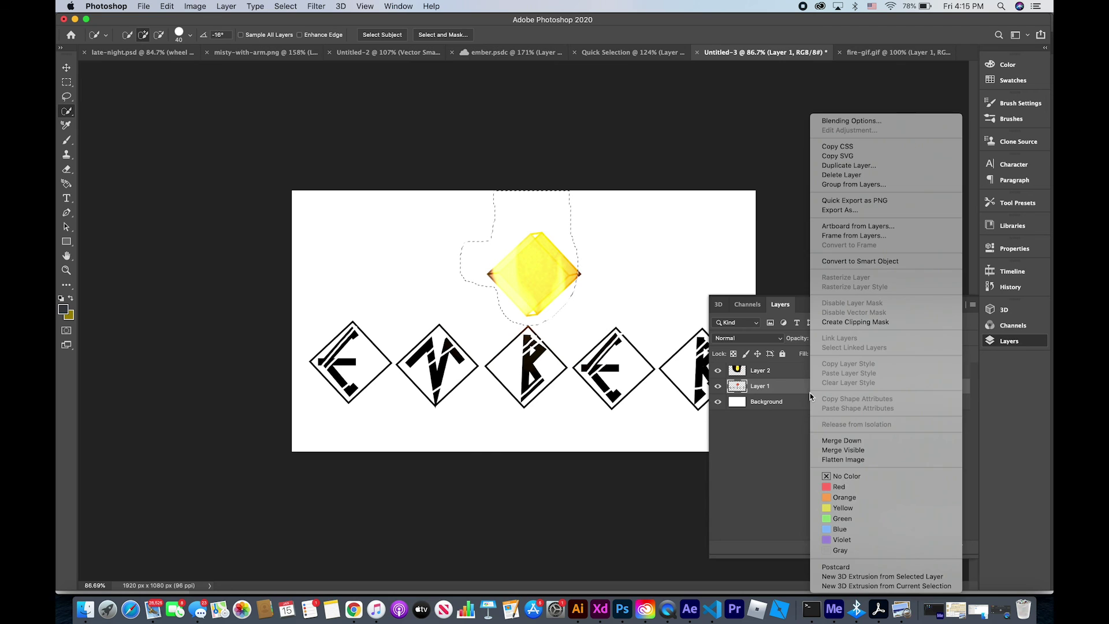
left_click(865, 325)
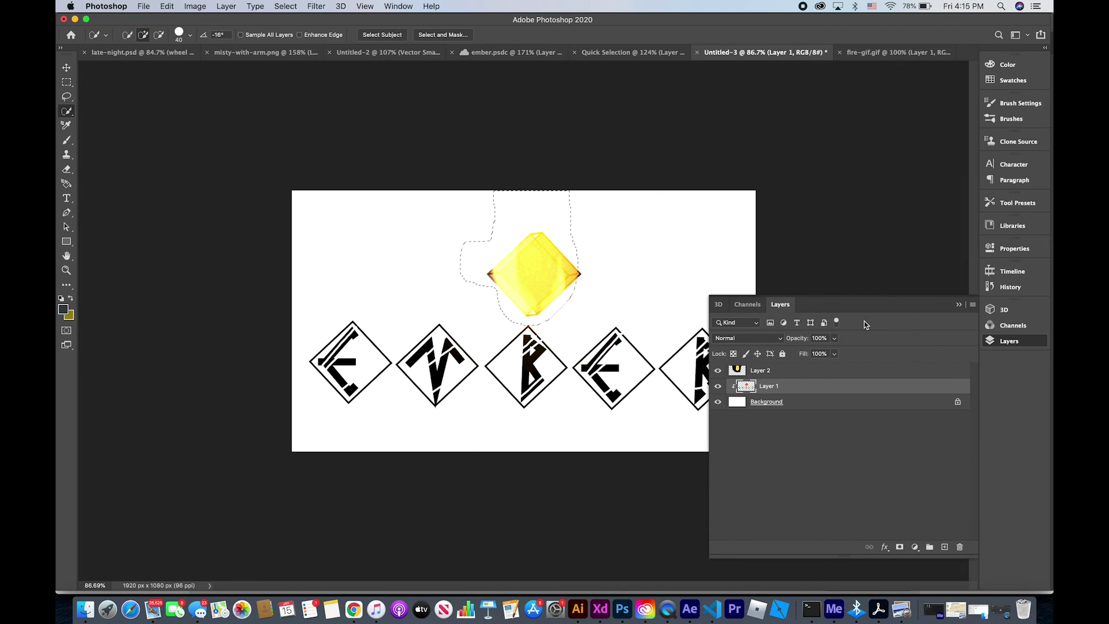
left_click(718, 386)
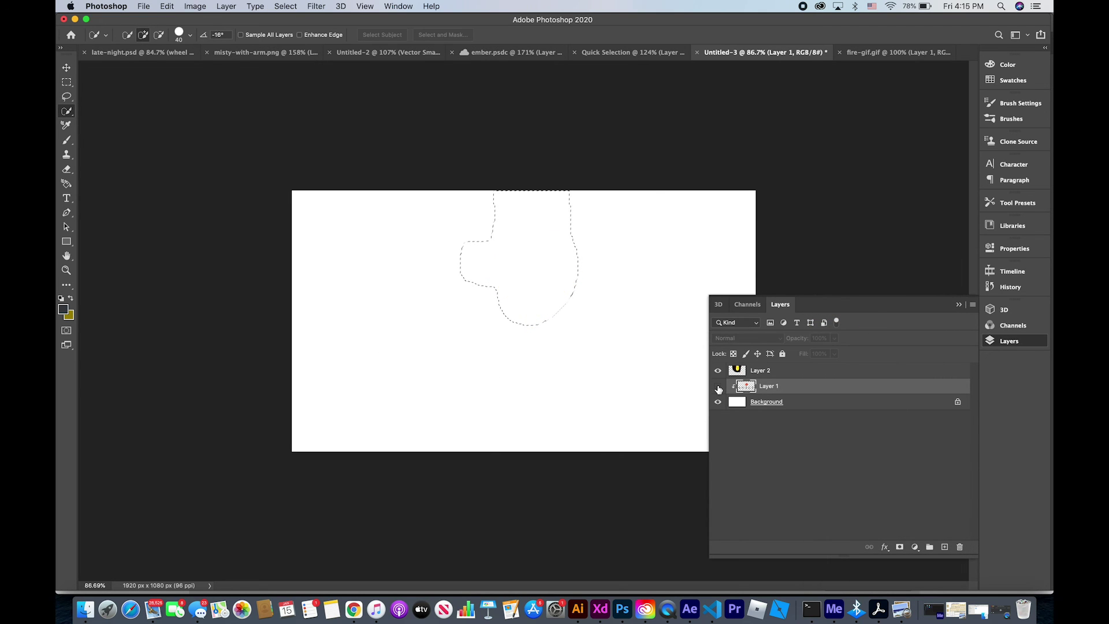
left_click(737, 449)
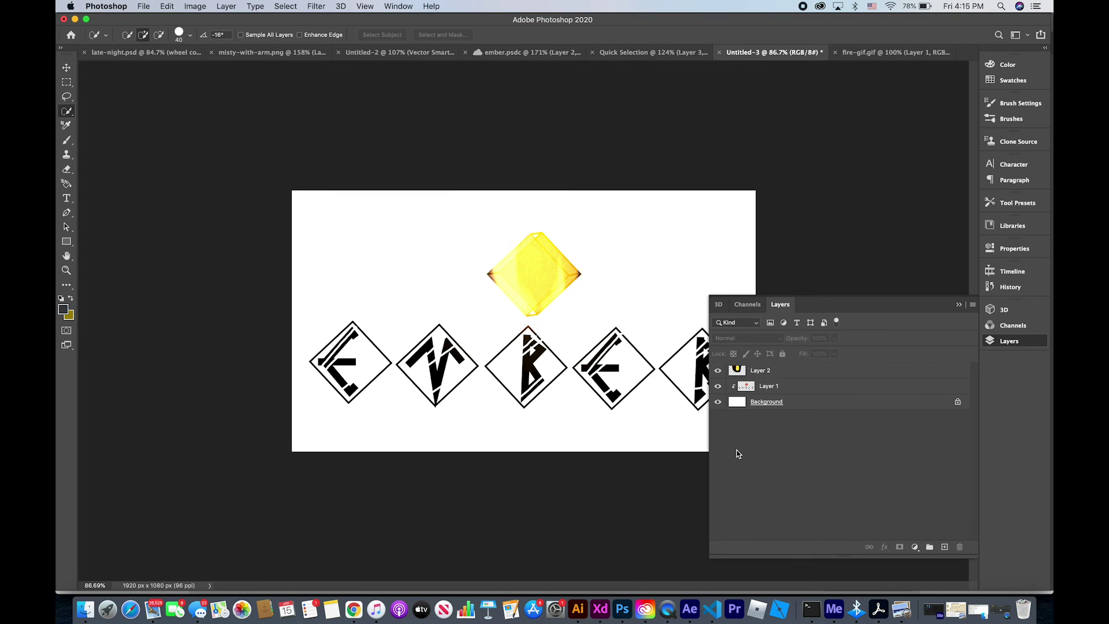
left_click(653, 414)
left_click(638, 206)
left_click(69, 99)
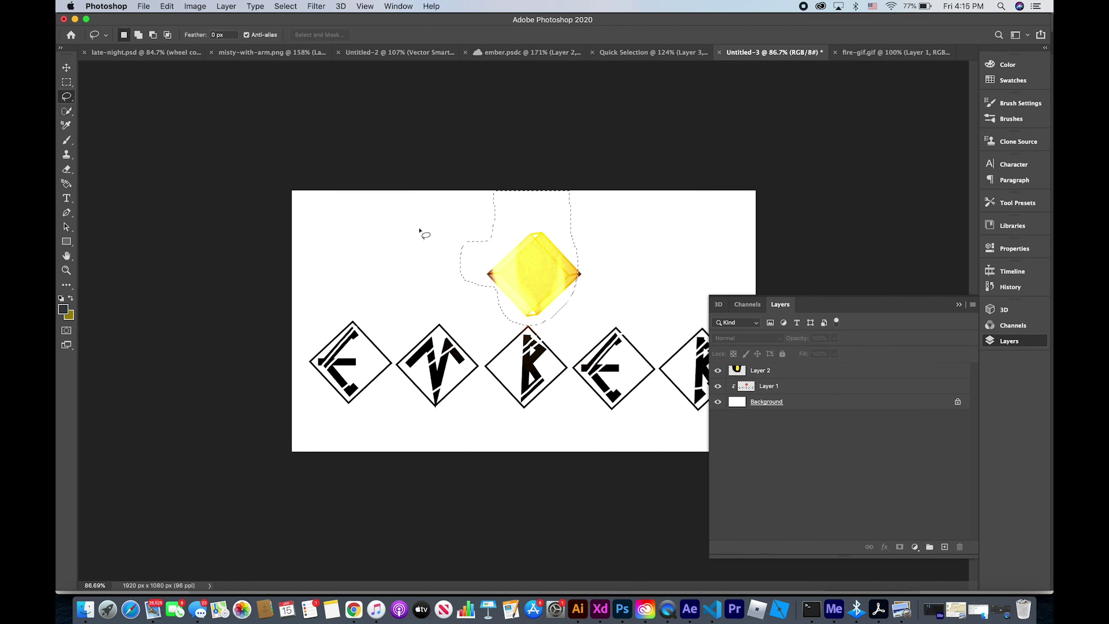
right_click(438, 232)
left_click(446, 236)
left_click_drag(547, 277, 574, 278)
left_click(70, 67)
left_click(530, 266)
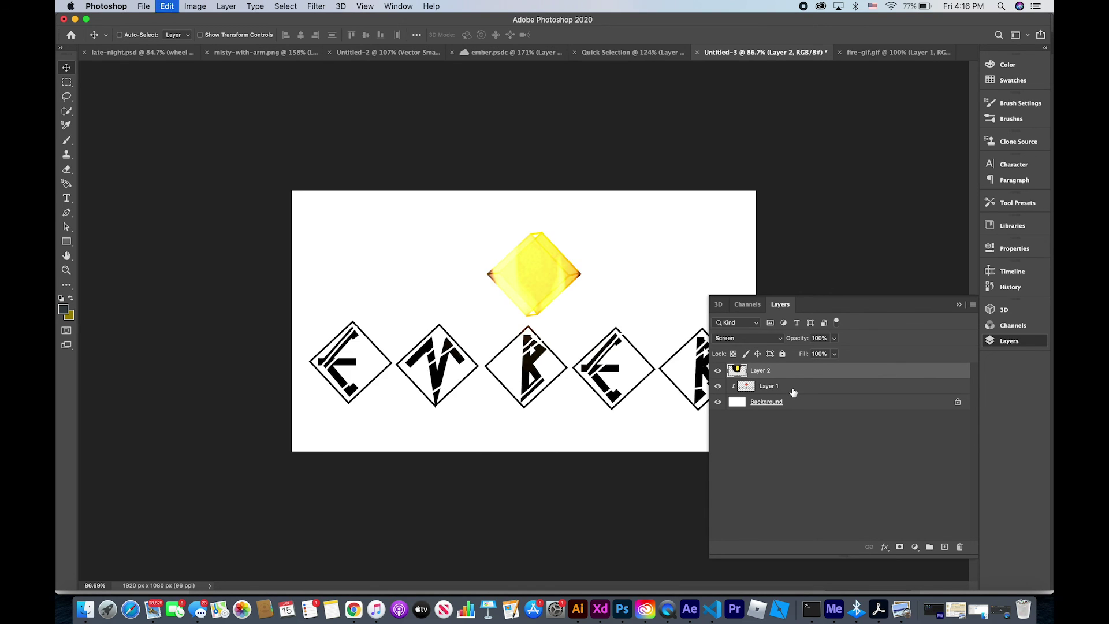
key("super+z")
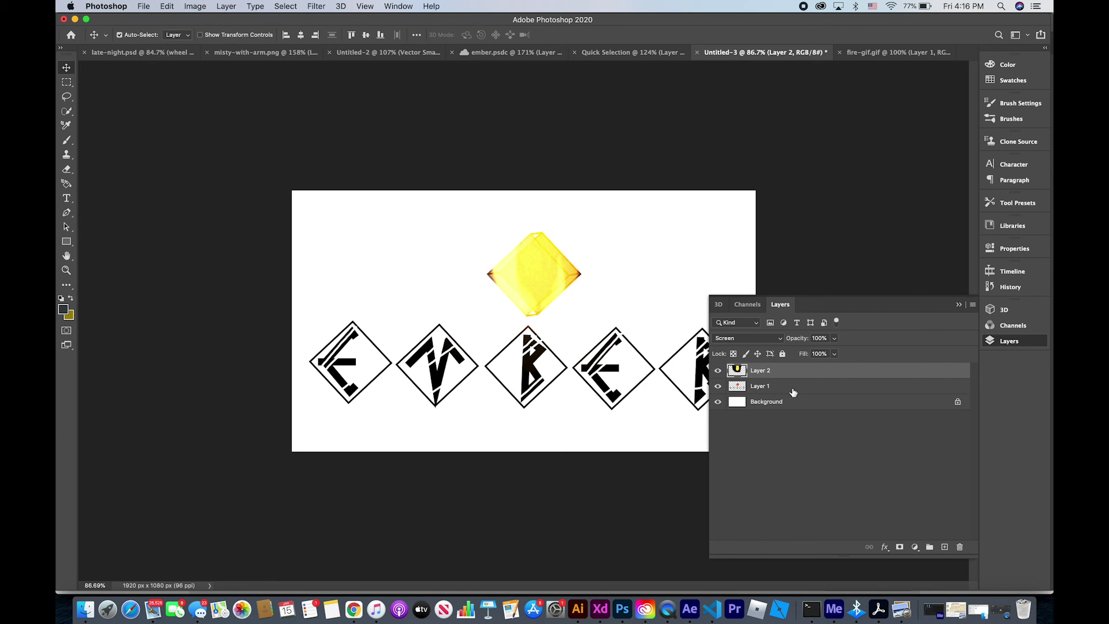
left_click(771, 387)
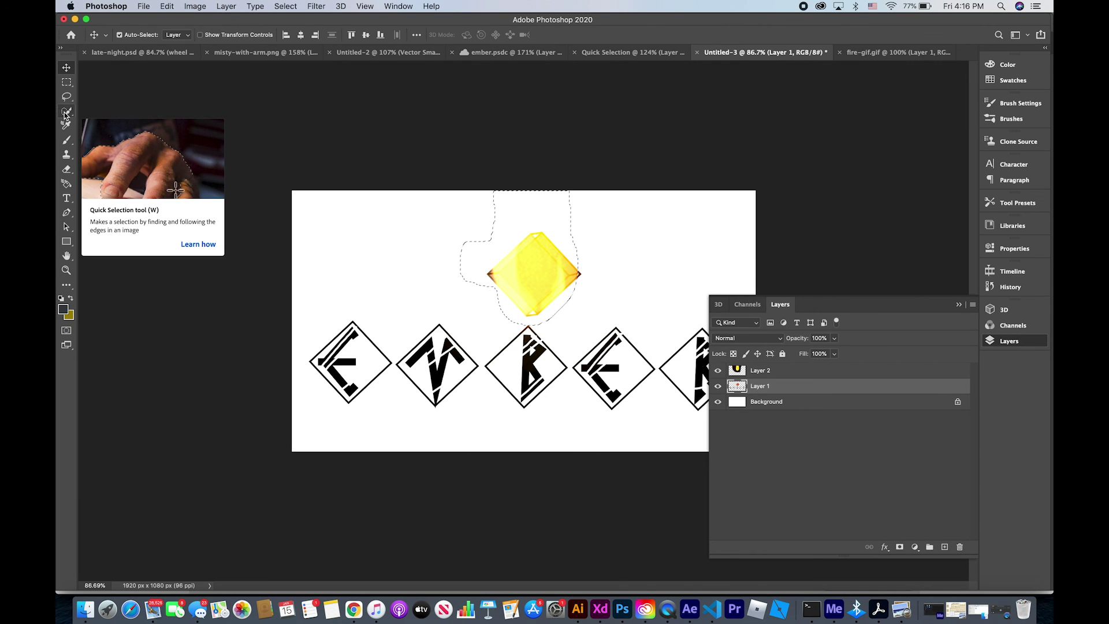
Quick Select the yellow gem and add it as a layer mask on Layer 2.
left_click(67, 113)
left_click_drag(460, 263, 540, 264)
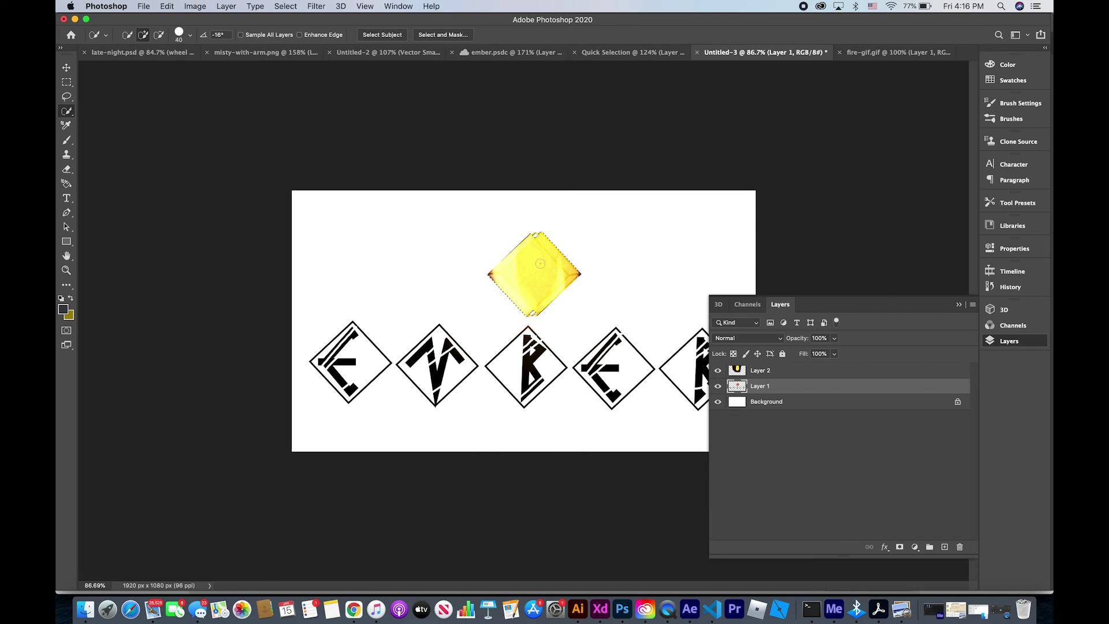
left_click(765, 375)
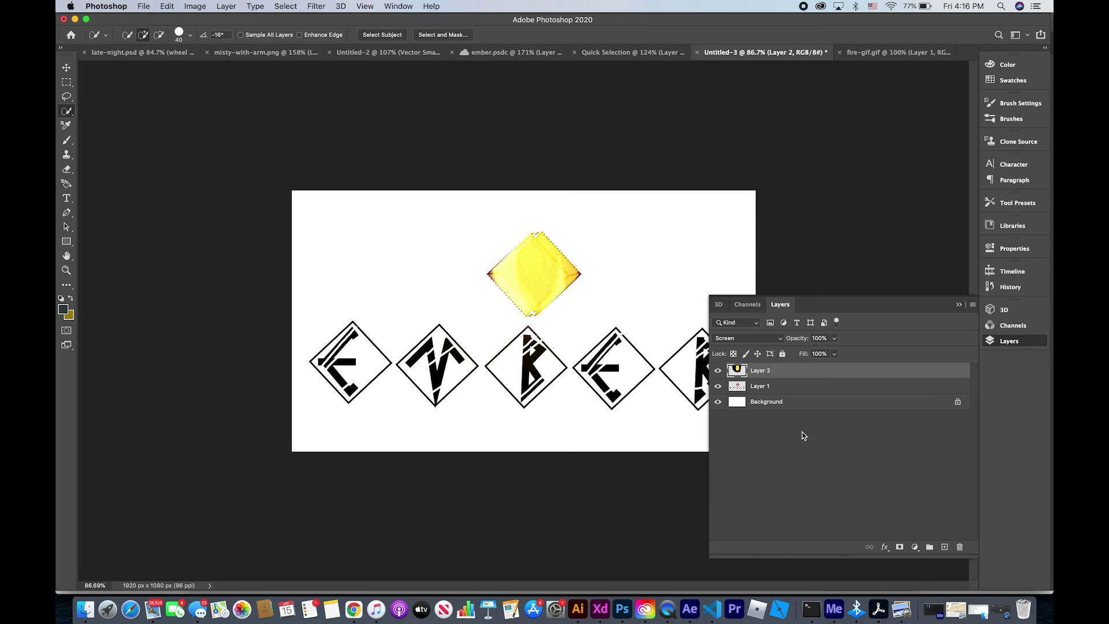
left_click(899, 547)
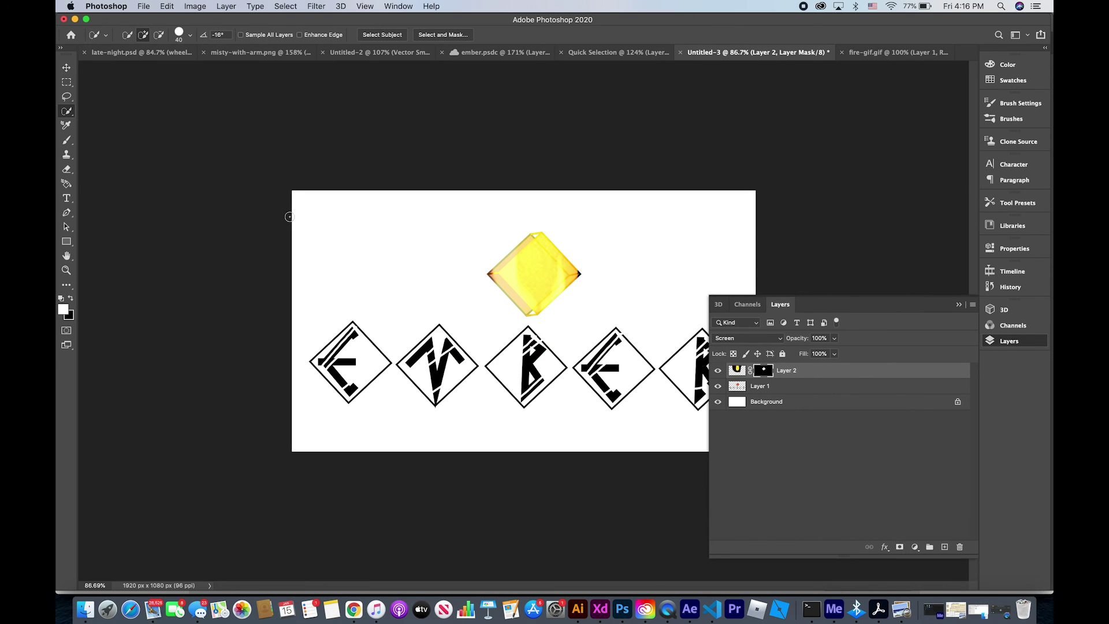
Test-shift the masked fire layer with the Move tool and collapse the Layers panel.
left_click(66, 68)
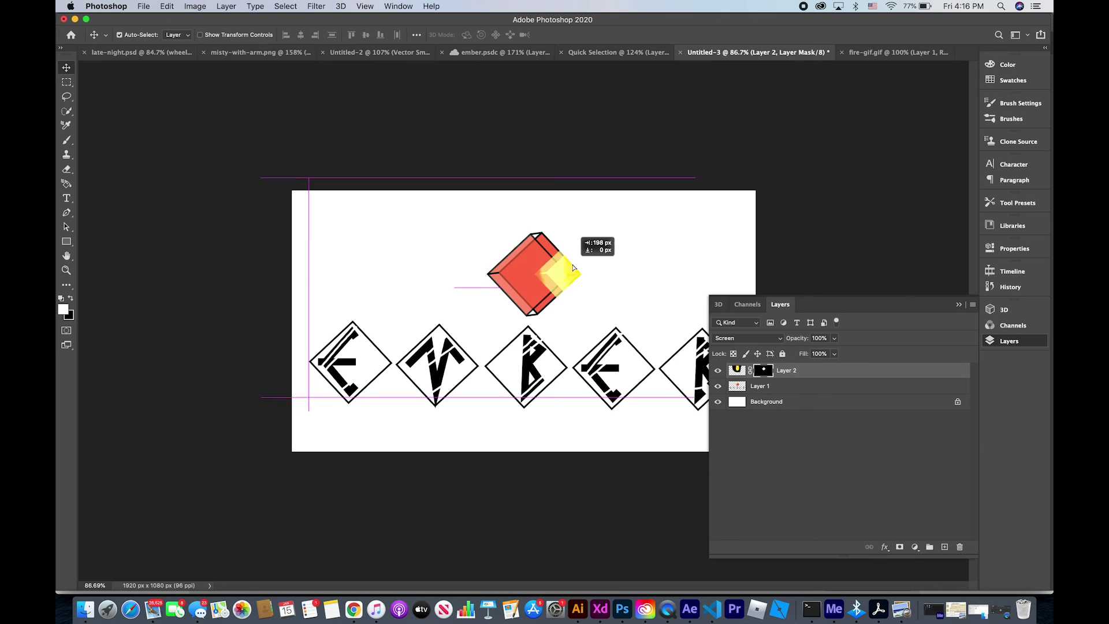
mouse_move(523, 265)
left_mouse_down()
mouse_move(536, 262)
mouse_move(505, 264)
left_mouse_up()
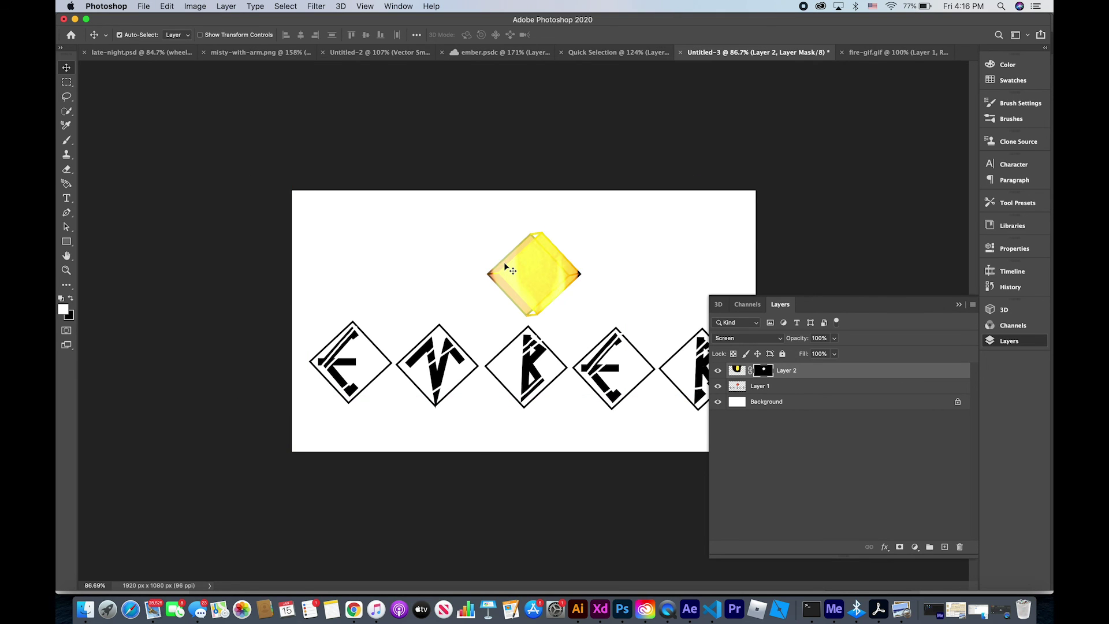
left_click(959, 305)
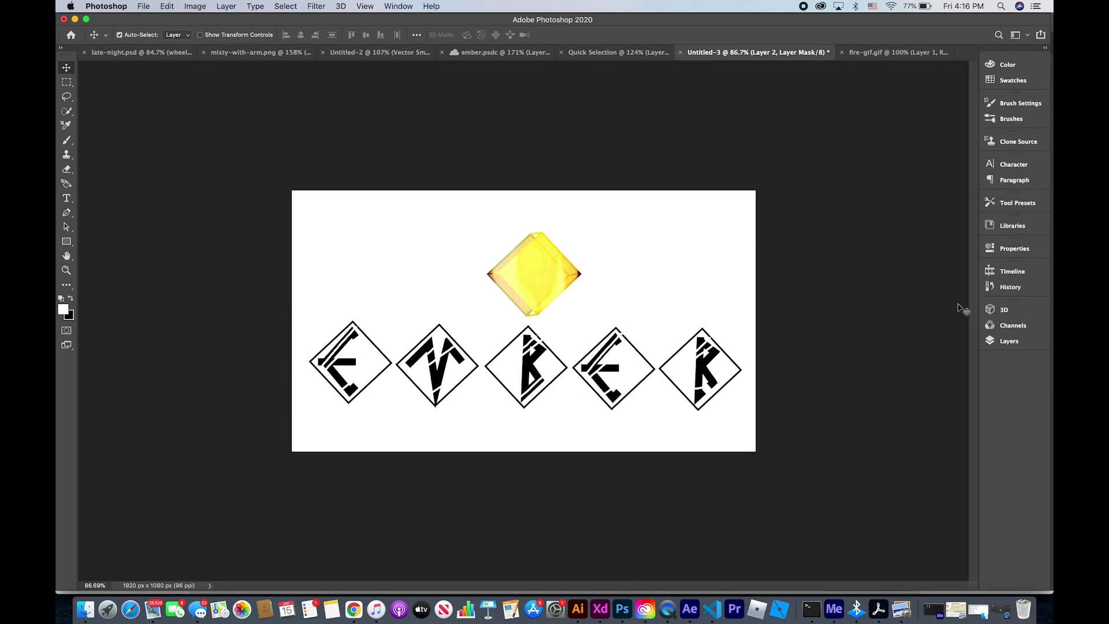
scroll(512, 272, "up", 3)
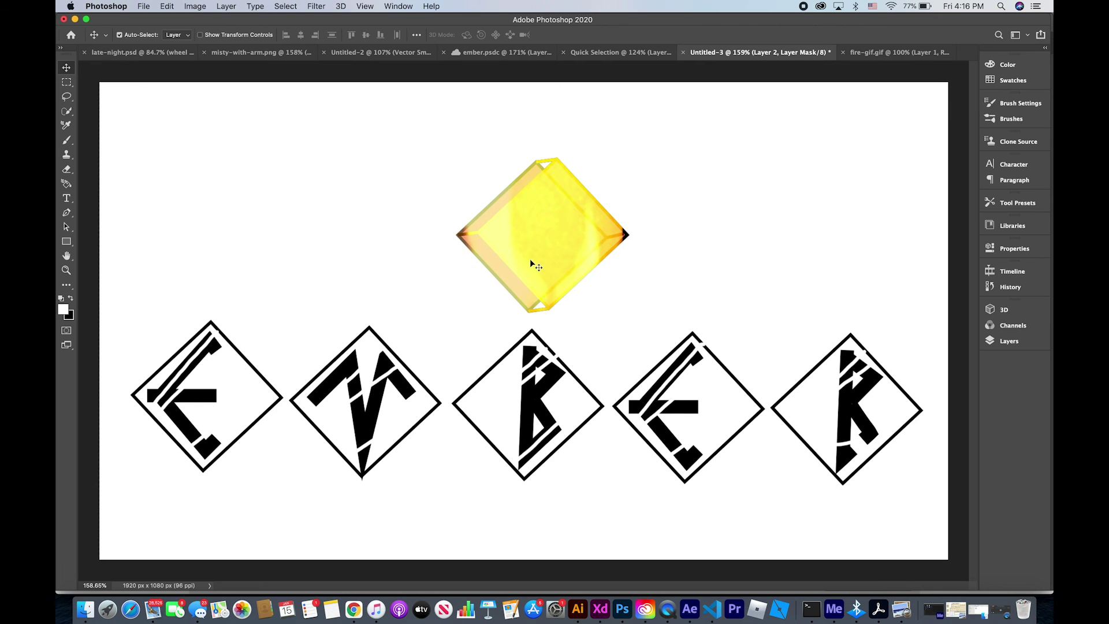
left_click_drag(530, 260, 527, 263)
left_click(1024, 338)
left_click(781, 338)
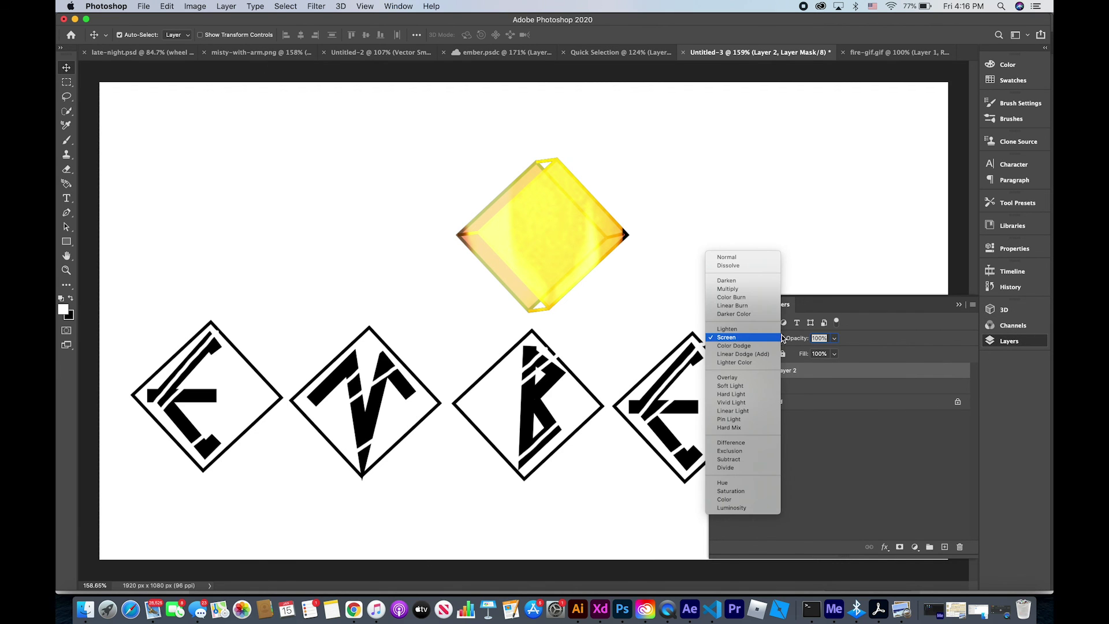
key("Down")
key("Down")
key("Down")
key("Down")
key("Down")
key("Down")
key("Down")
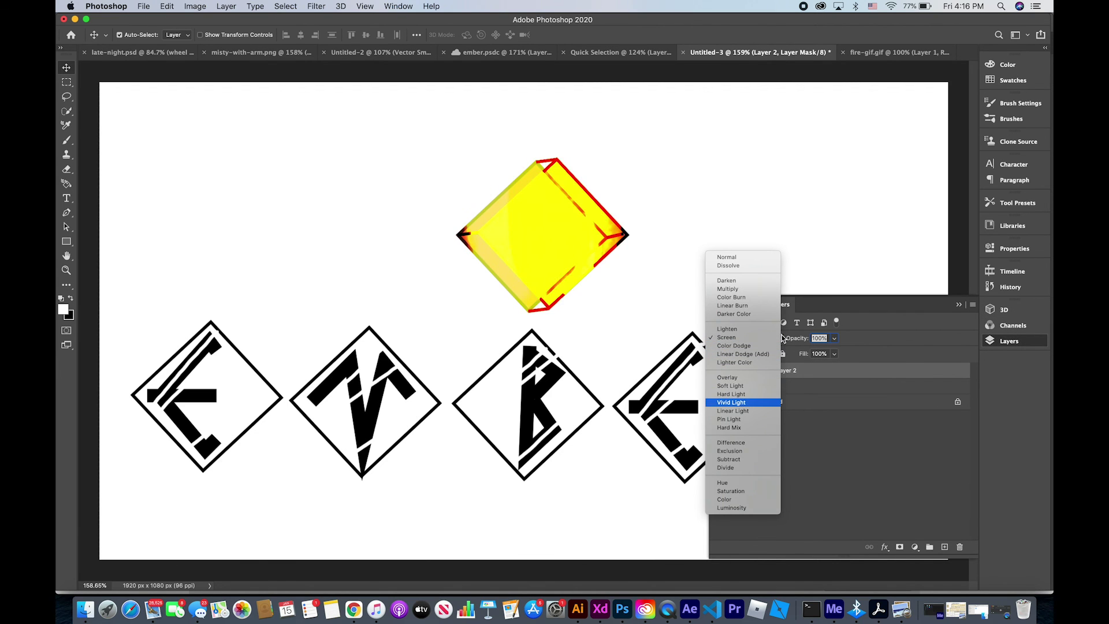
key("Down")
key("Down")
key("Down")
key("Down")
key("Down")
key("Down")
key("Down")
key("Down")
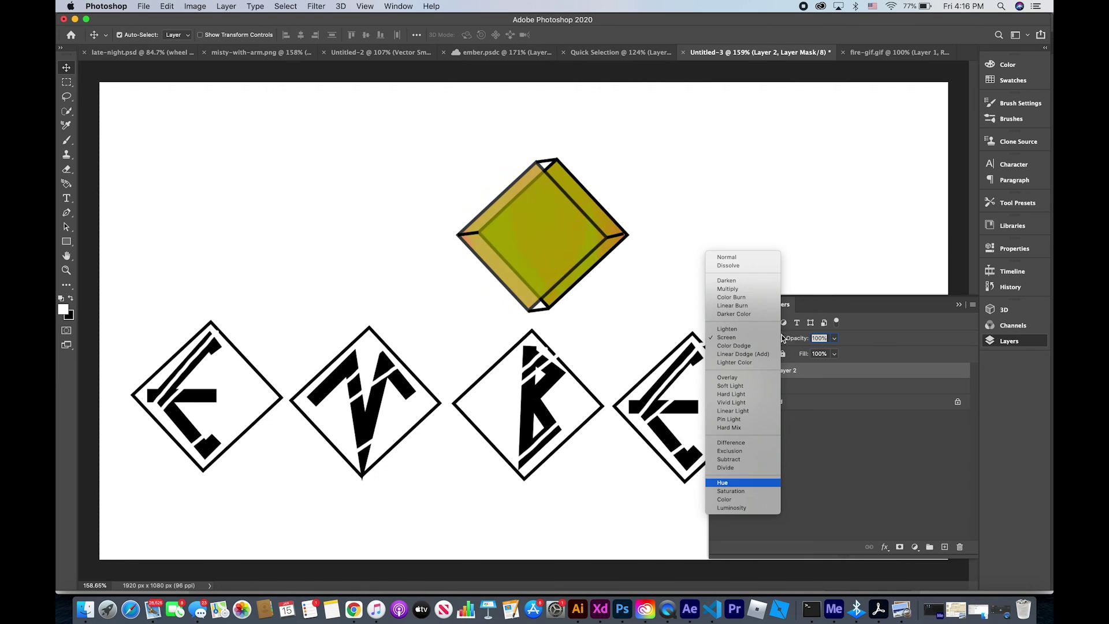
key("Up")
key("Up")
key("Up")
key("Up")
key("Up")
key("Up")
key("Up")
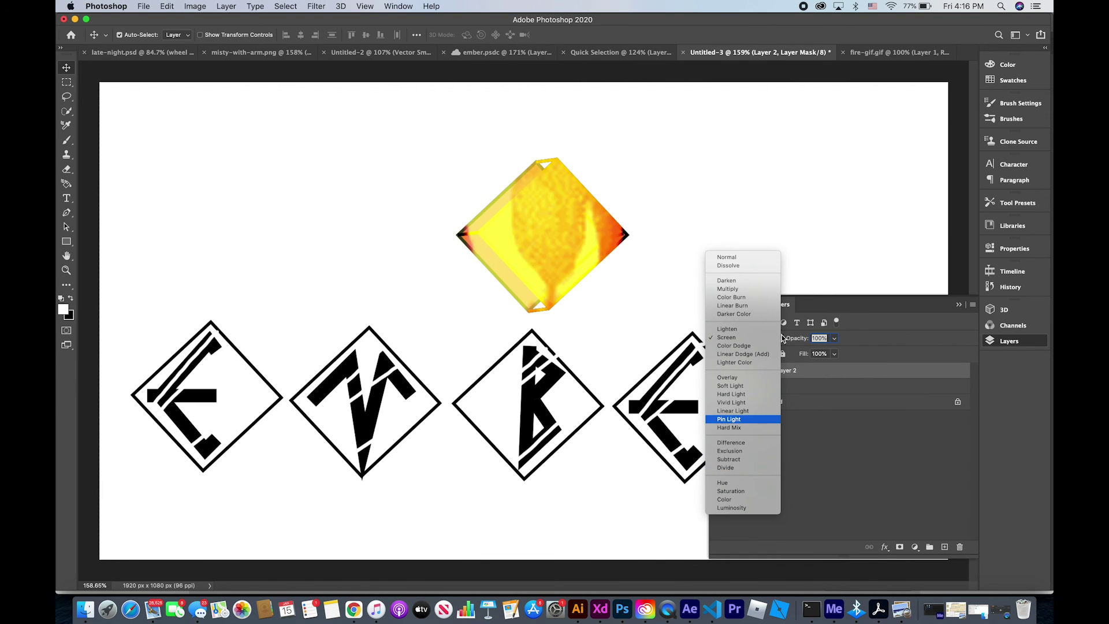
key("Up")
key("Up")
key("Up")
key("Up")
key("Up")
key("Up")
key("Up")
key("Up")
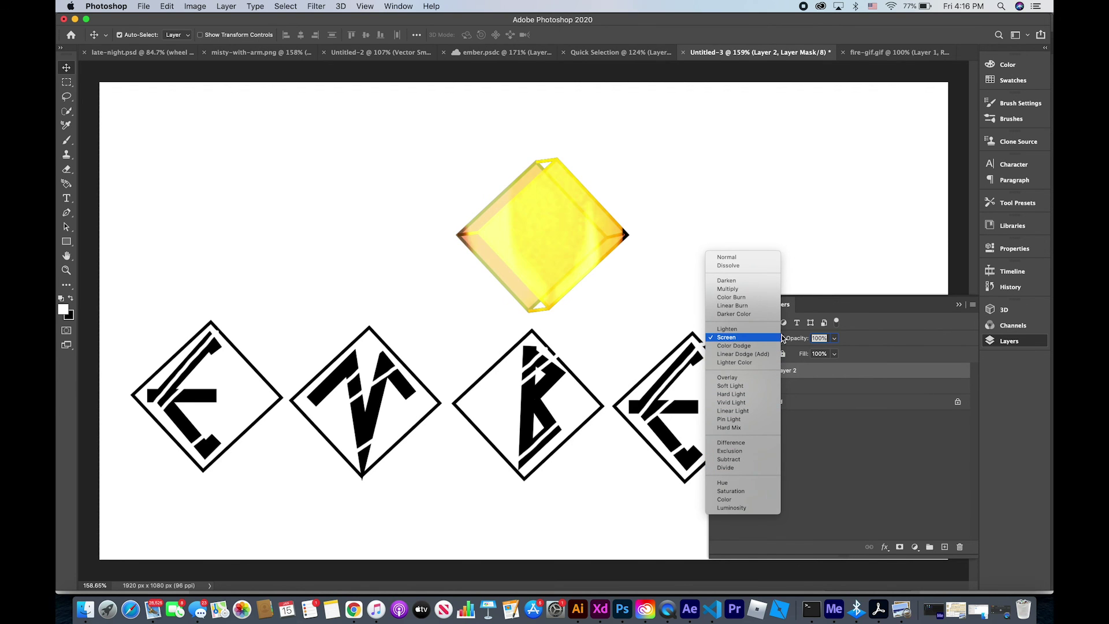
key("Up")
key("Up")
key("Up")
key("Up")
key("Up")
key("Up")
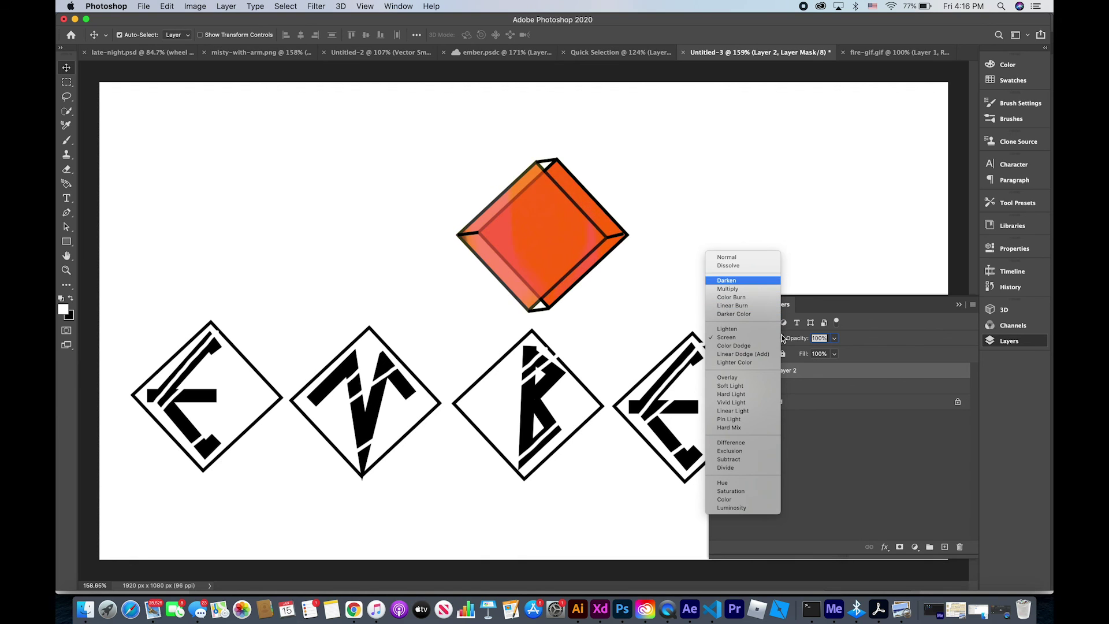
key("Up")
key("Up")
key("Down")
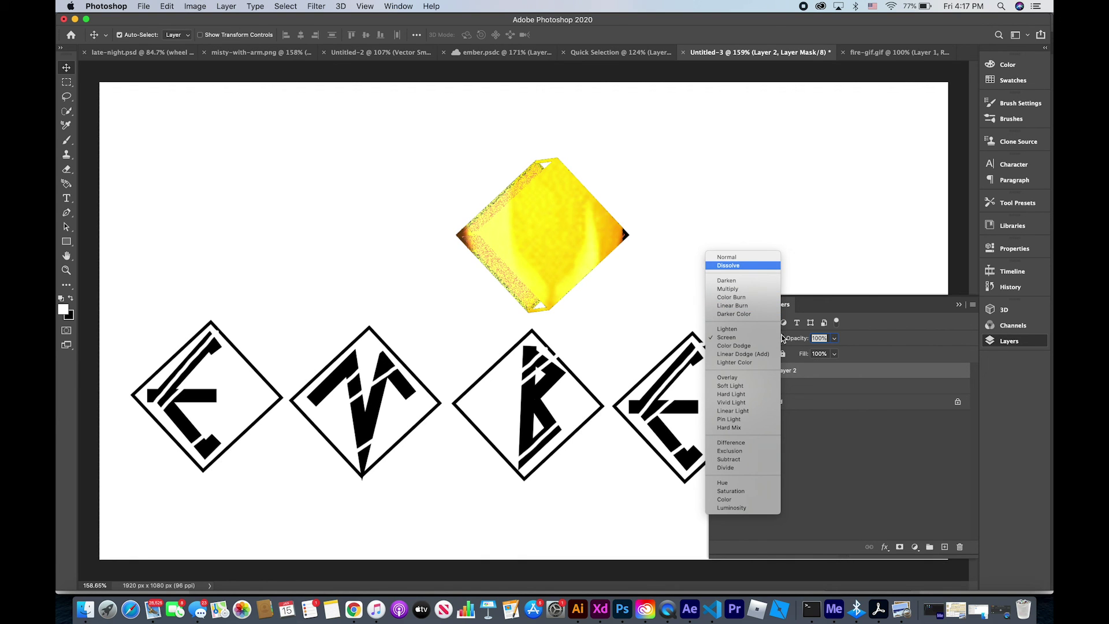
key("Down")
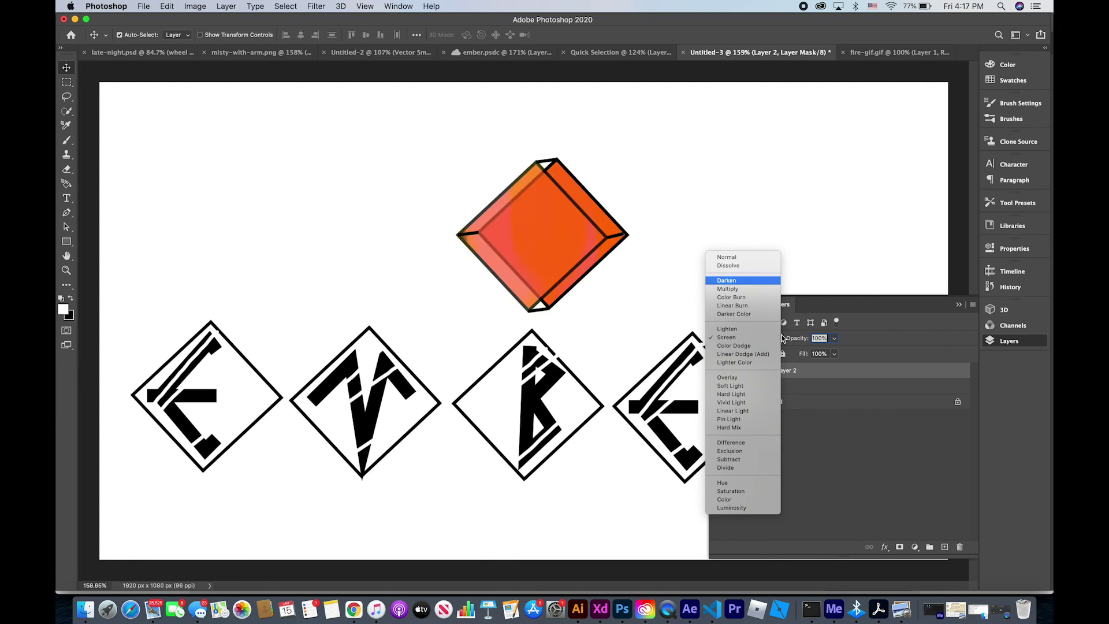
key("Up")
key("Up")
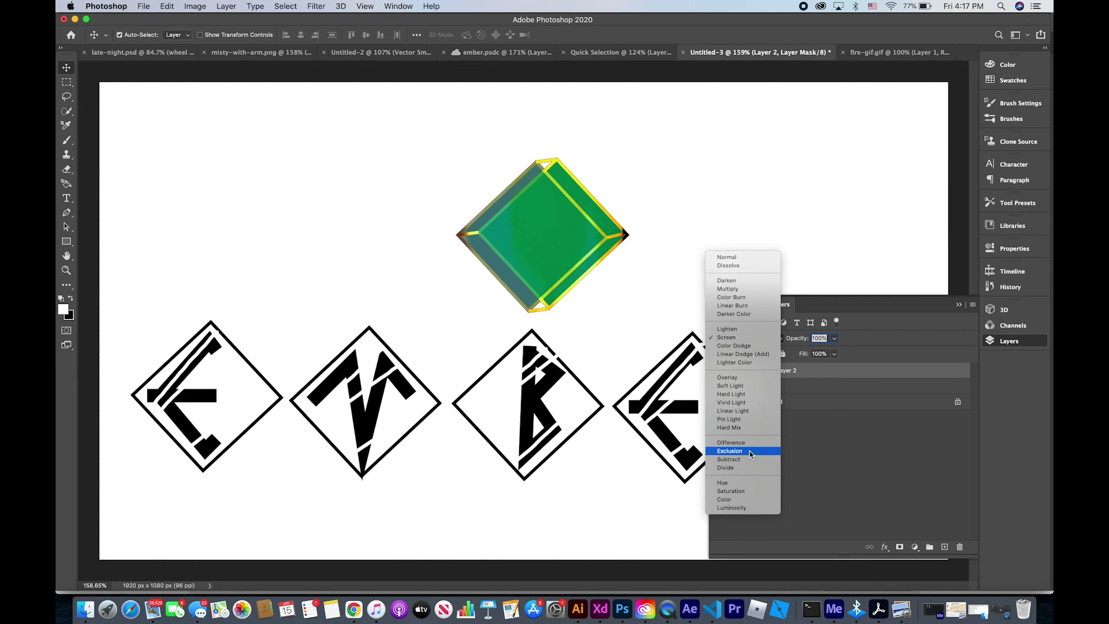
left_click(751, 336)
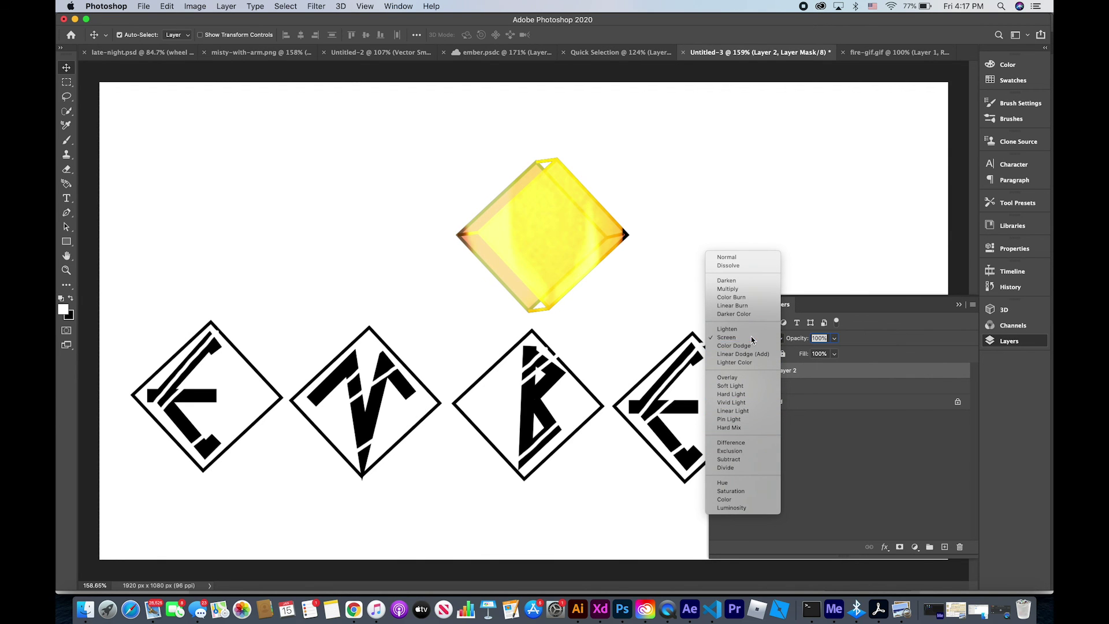
left_click(805, 237)
scroll(805, 238, "down", 3)
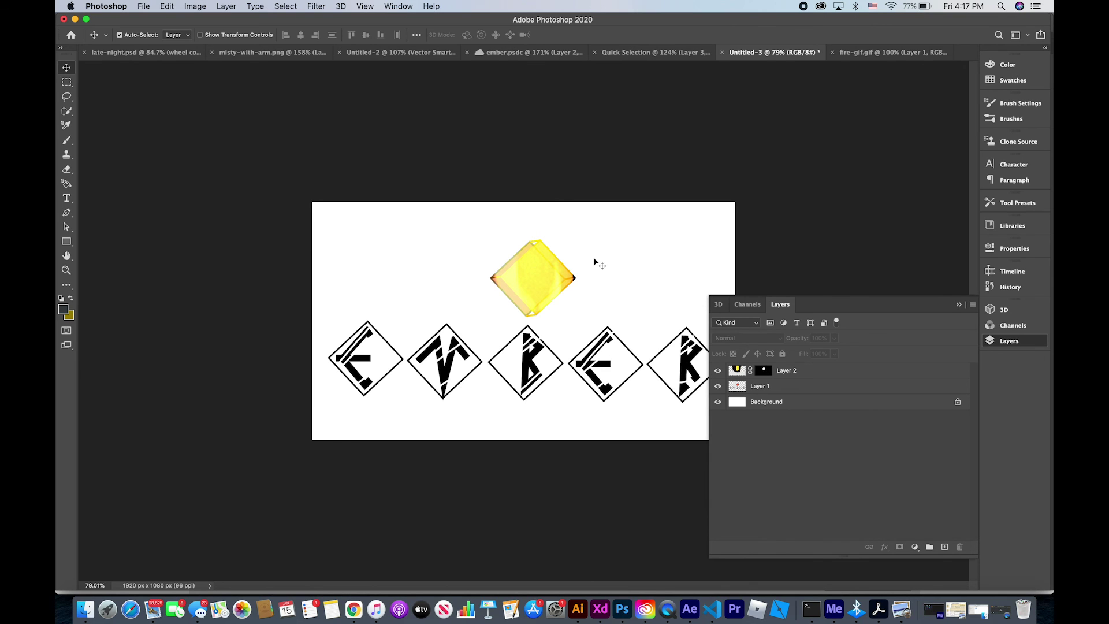
scroll(671, 256, "down", 2)
left_click(959, 305)
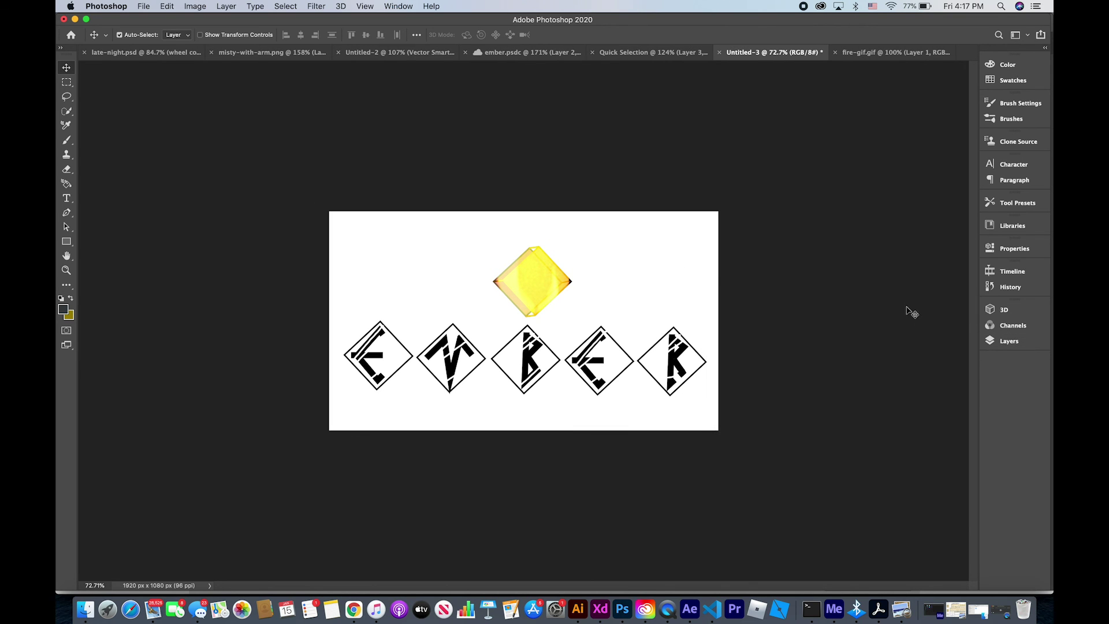
scroll(687, 375, "up", 2)
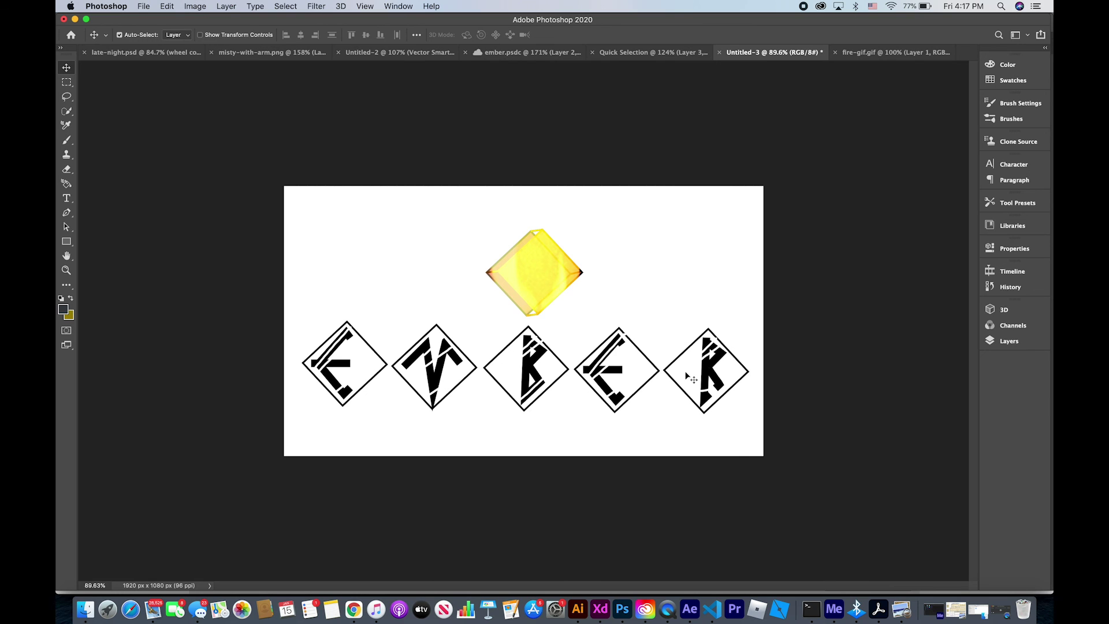
scroll(688, 375, "up", 2)
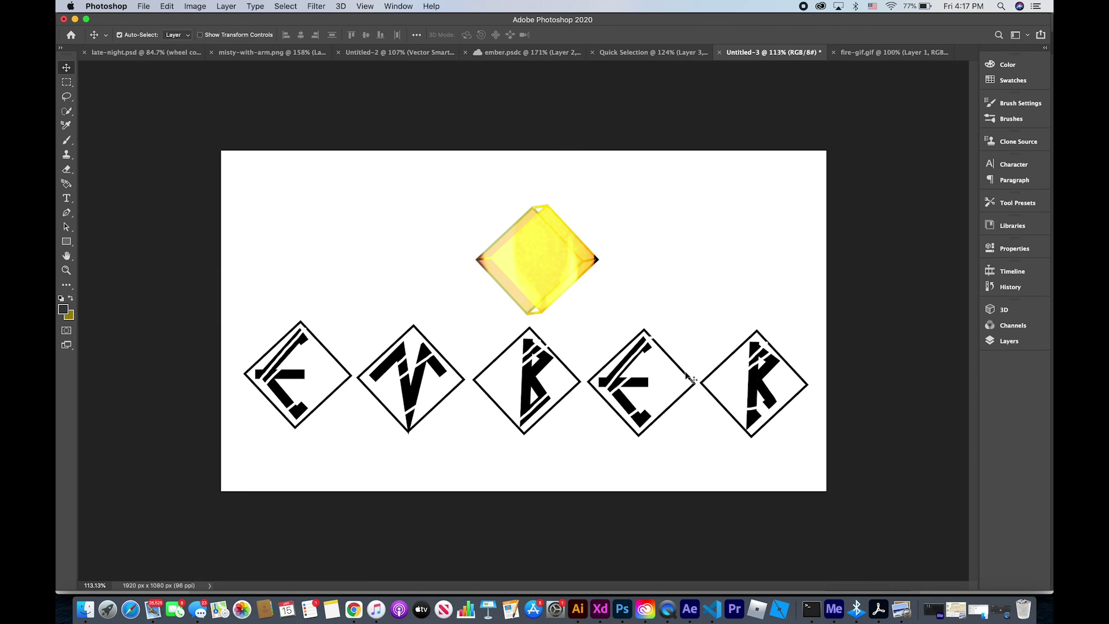